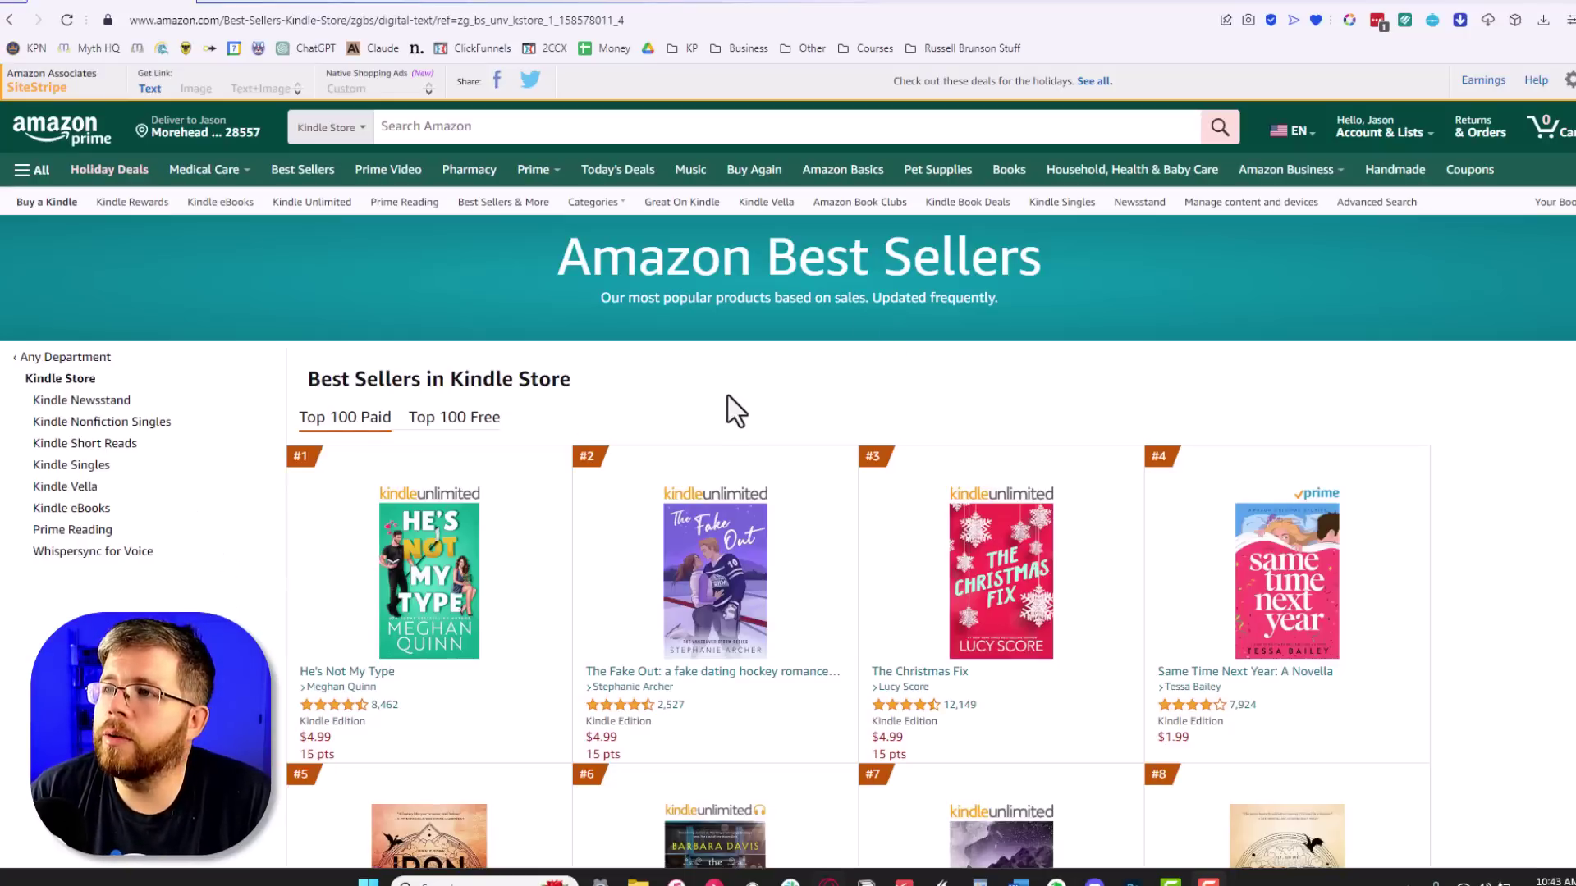
Step: Browse the Kindle Store best sellers and switch to the Kindle eBooks best-seller list
{"action": "left_click_drag", "start_coordinate": [727, 396], "coordinate": [370, 371]}
{"action": "left_click", "coordinate": [851, 369]}
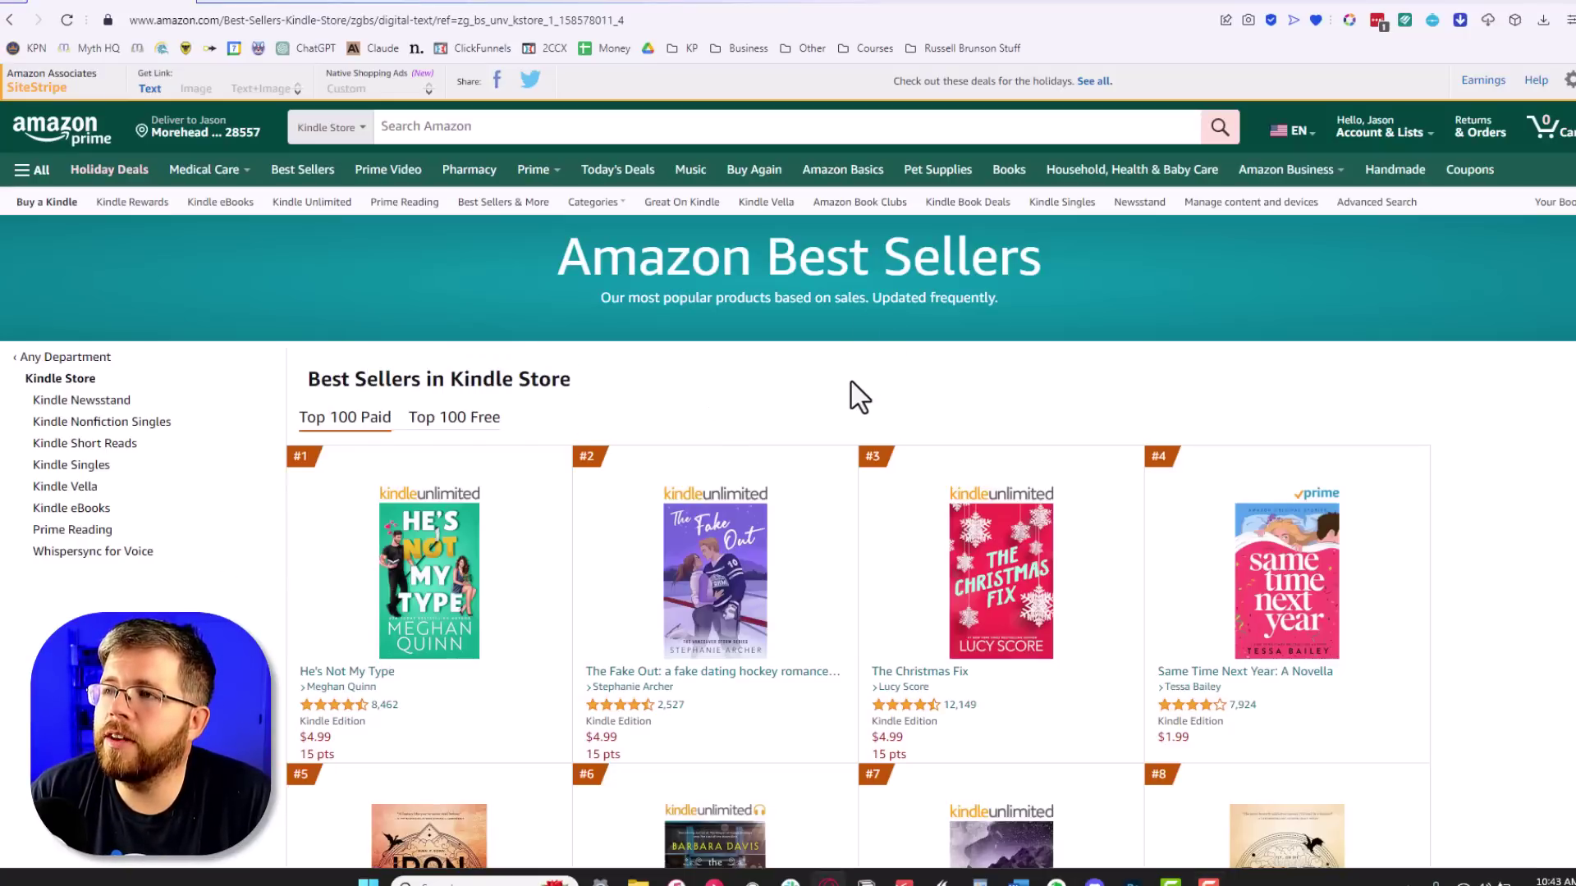
{"action": "scroll", "coordinate": [626, 627], "scroll_direction": "down", "scroll_amount": 10}
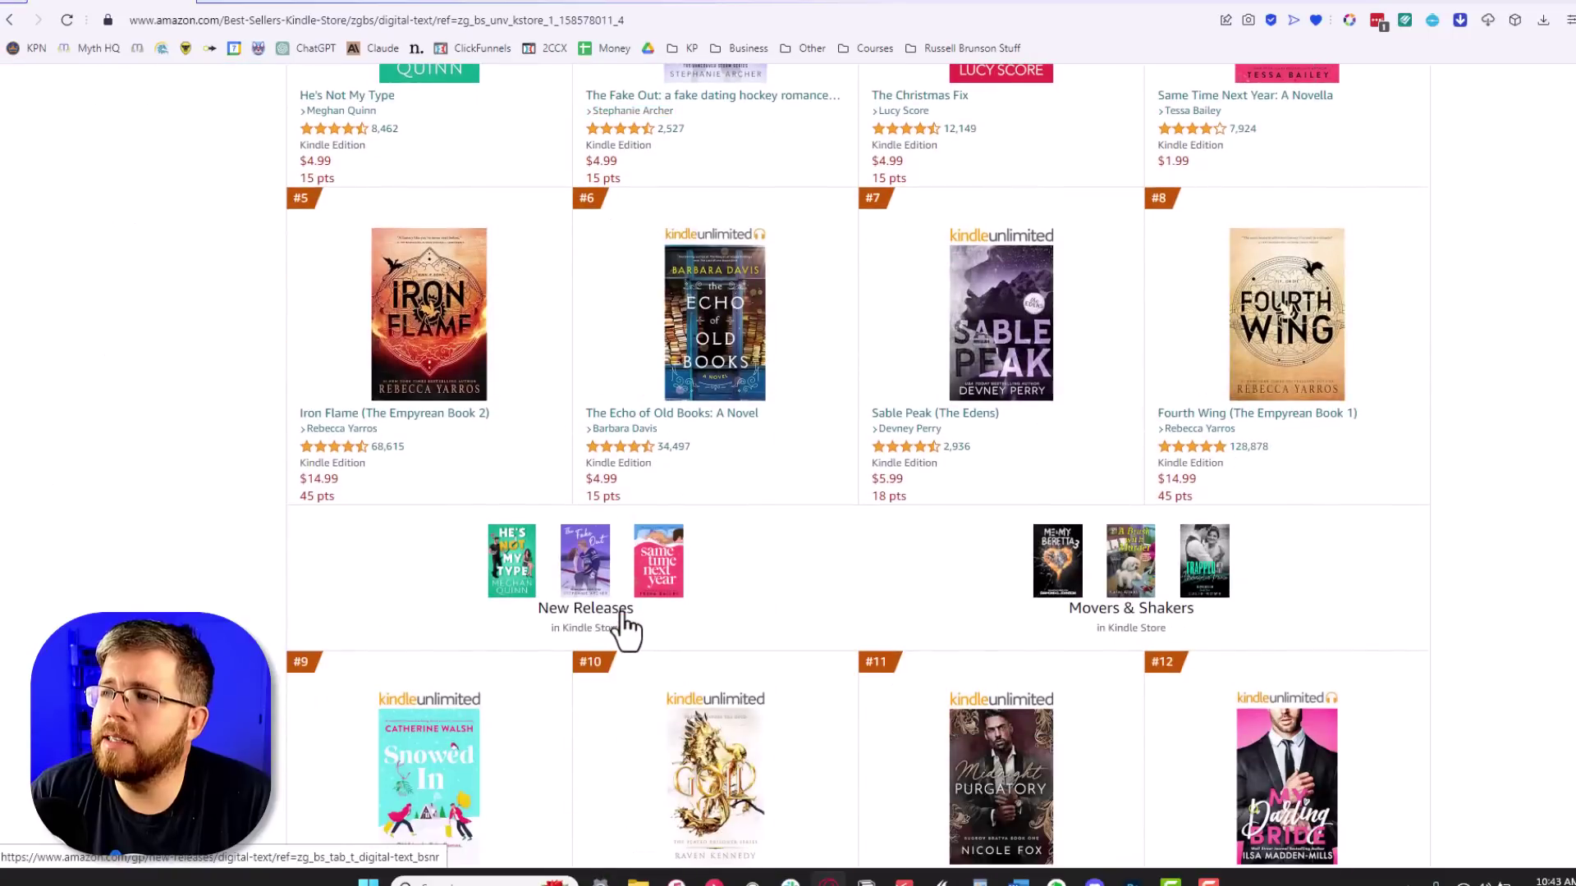
{"action": "scroll", "coordinate": [615, 633], "scroll_direction": "up", "scroll_amount": 10}
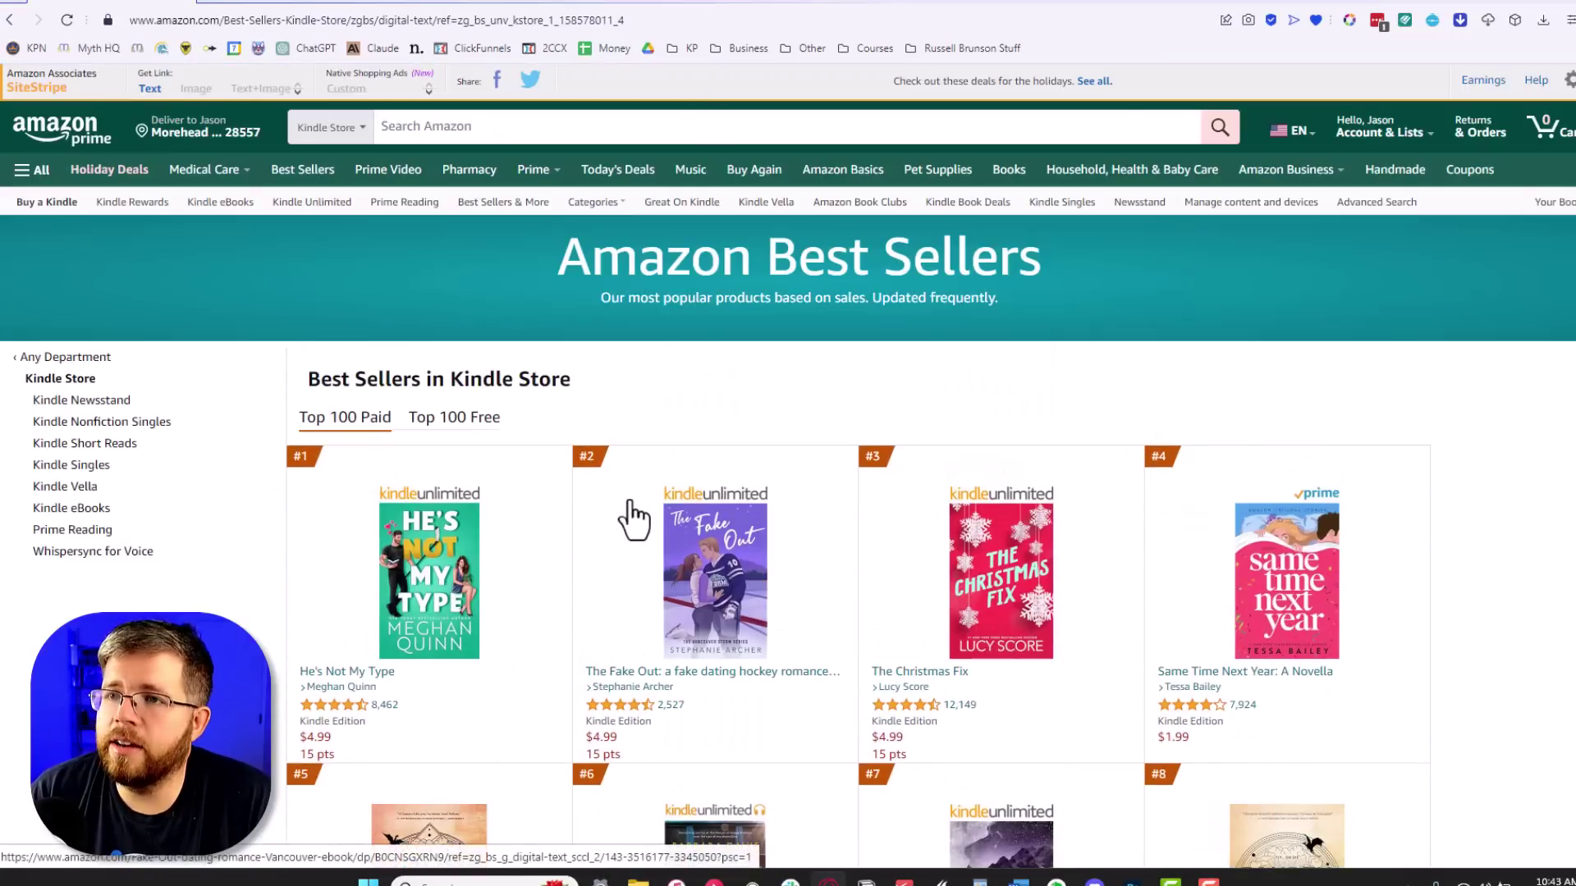
{"action": "scroll", "coordinate": [661, 714], "scroll_direction": "down", "scroll_amount": 12}
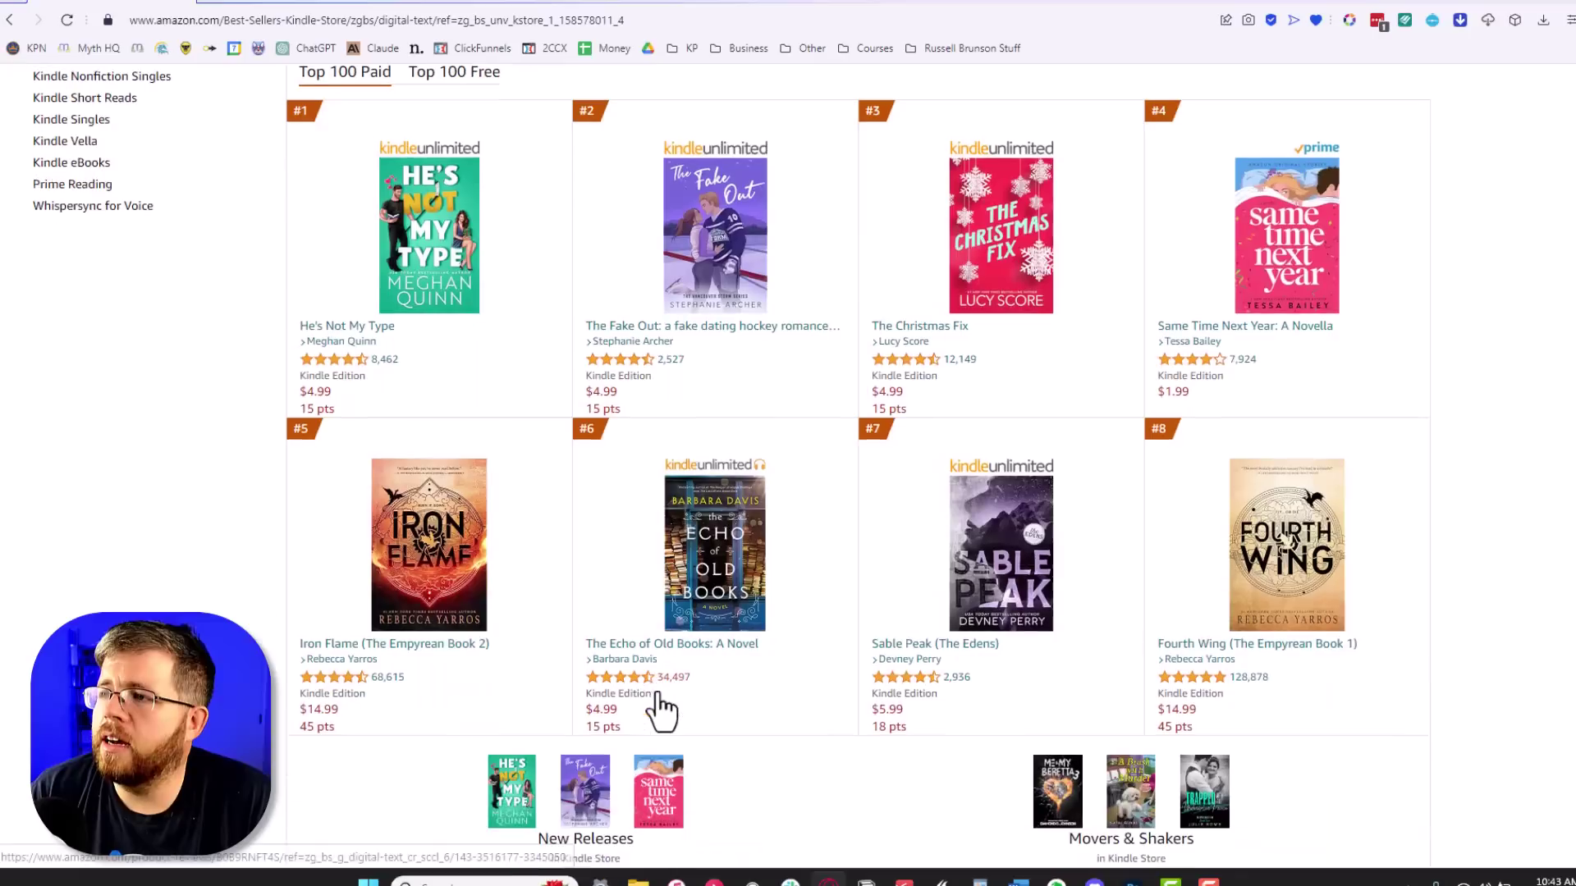
{"action": "scroll", "coordinate": [415, 732], "scroll_direction": "up", "scroll_amount": 7}
{"action": "scroll", "coordinate": [434, 736], "scroll_direction": "up", "scroll_amount": 5}
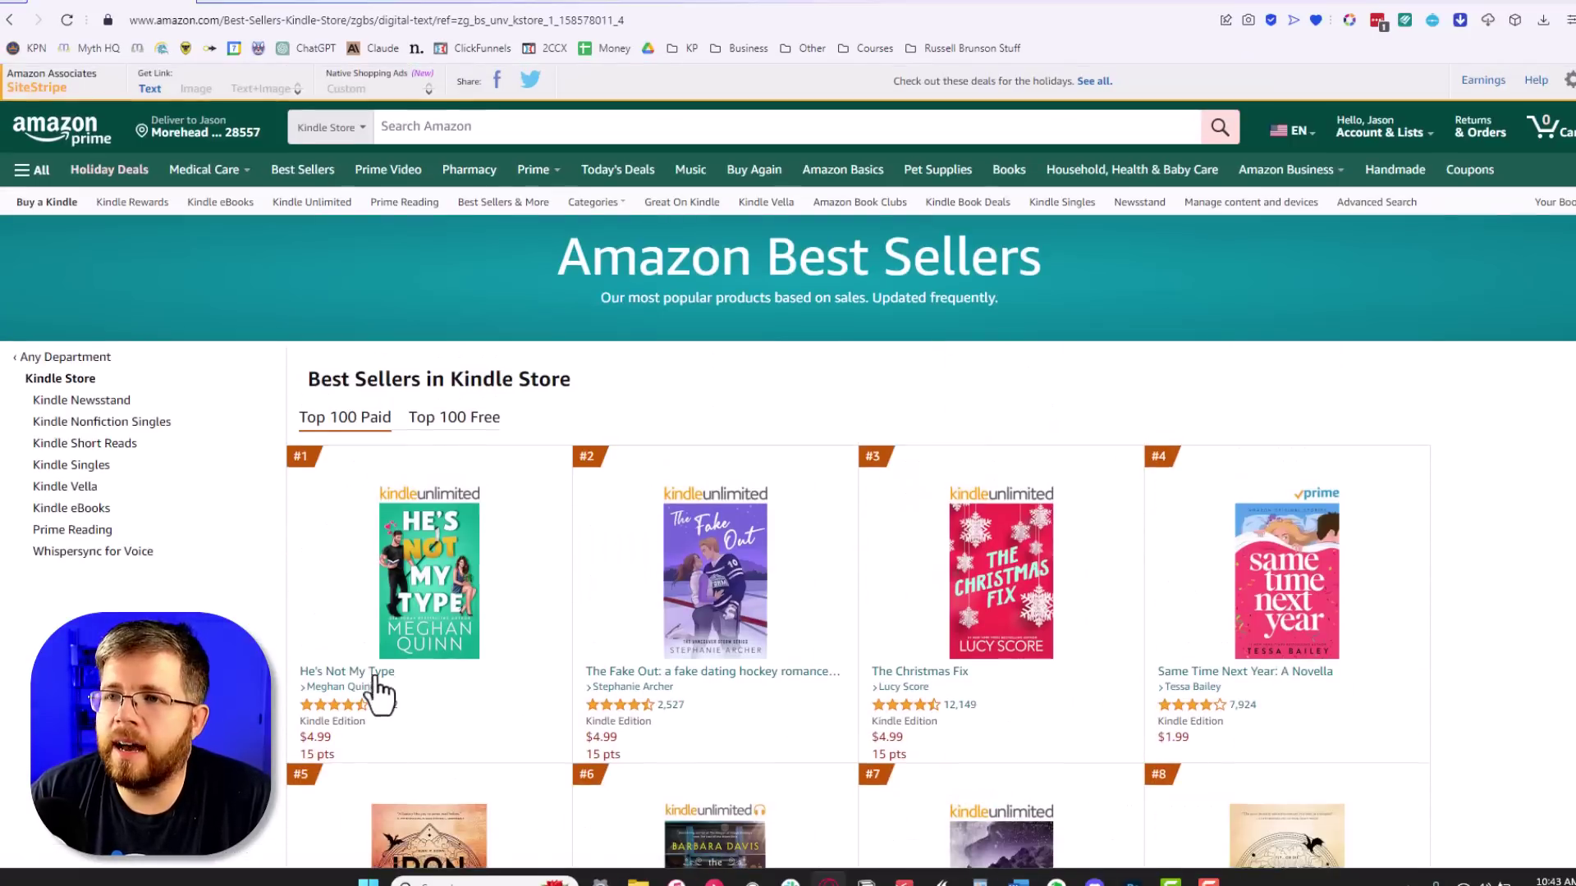
{"action": "left_click", "coordinate": [65, 510]}
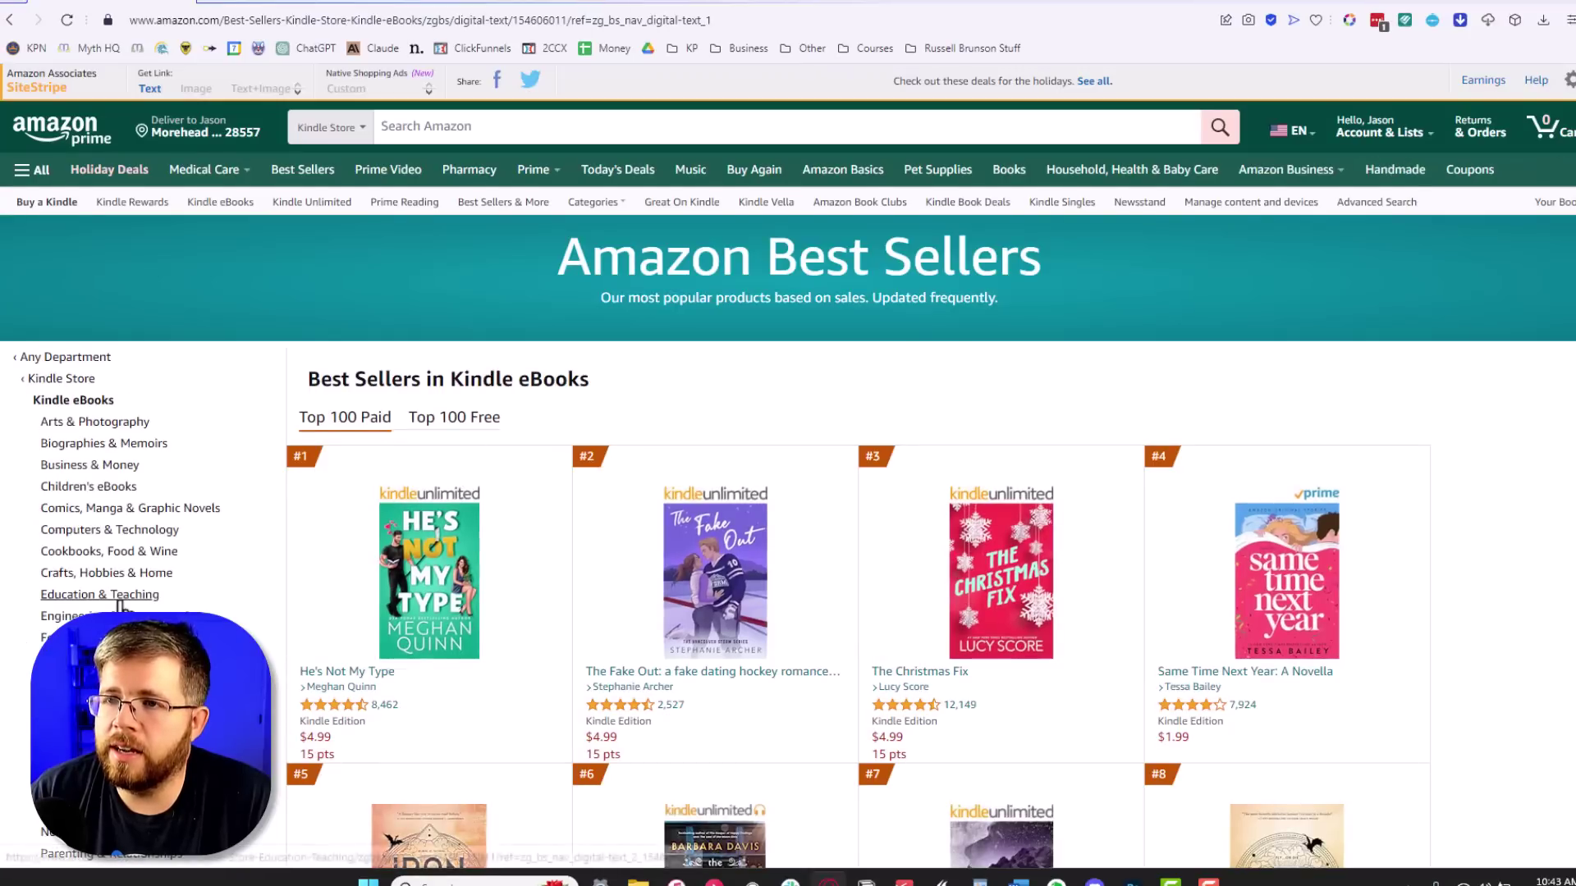
Step: Open the Mystery, Thriller & Suspense category from the Kindle eBooks sidebar
{"action": "scroll", "coordinate": [123, 603], "scroll_direction": "down", "scroll_amount": 3}
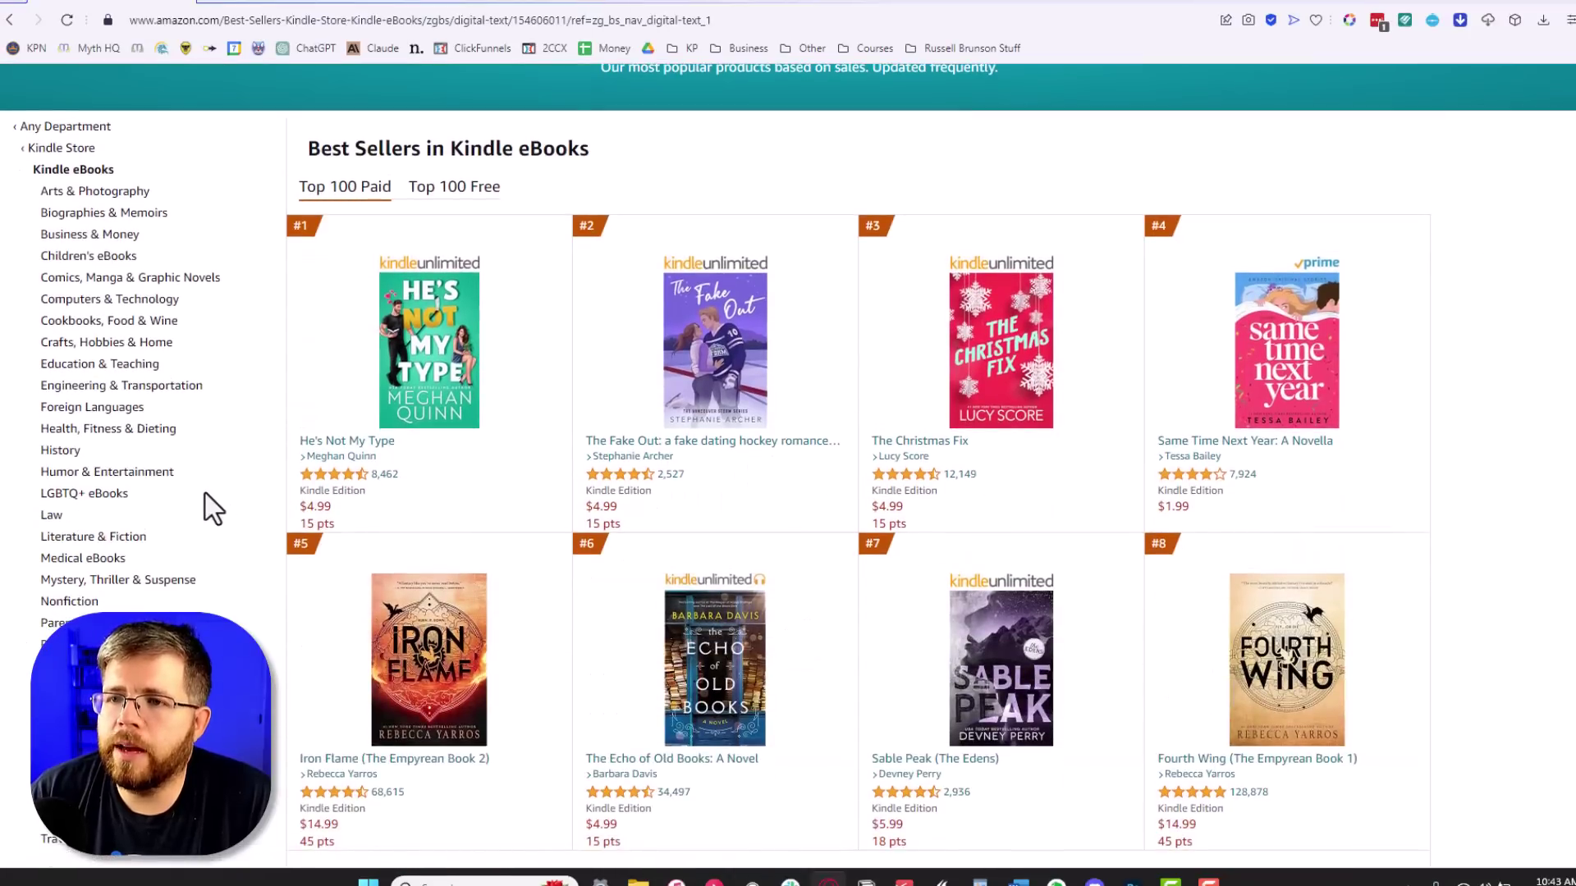
{"action": "scroll", "coordinate": [203, 494], "scroll_direction": "down", "scroll_amount": 2}
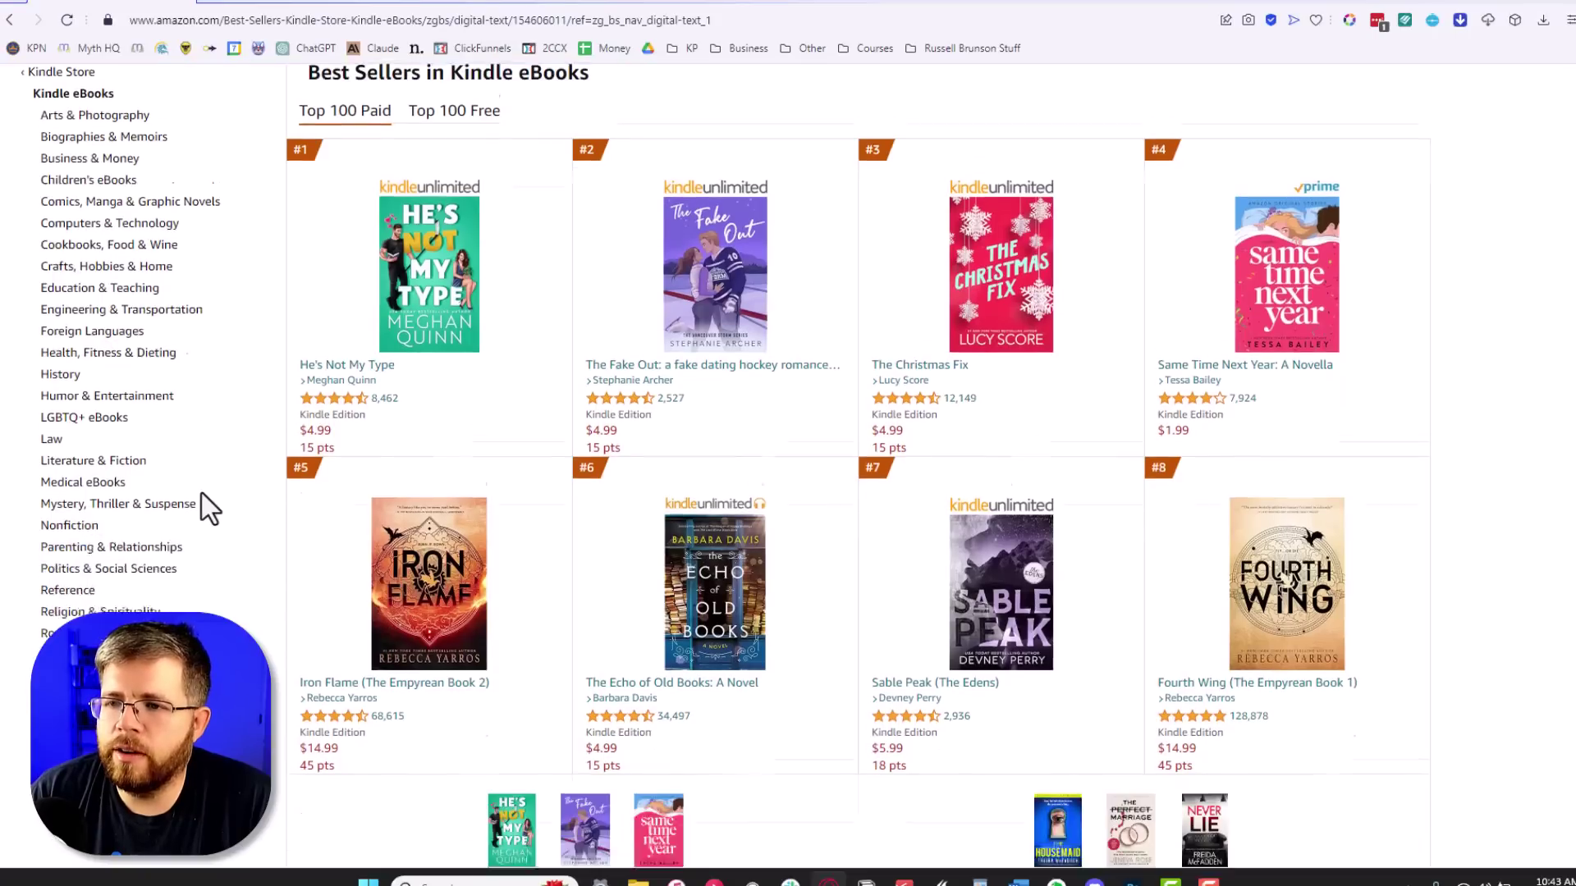
{"action": "scroll", "coordinate": [202, 494], "scroll_direction": "up", "scroll_amount": 2}
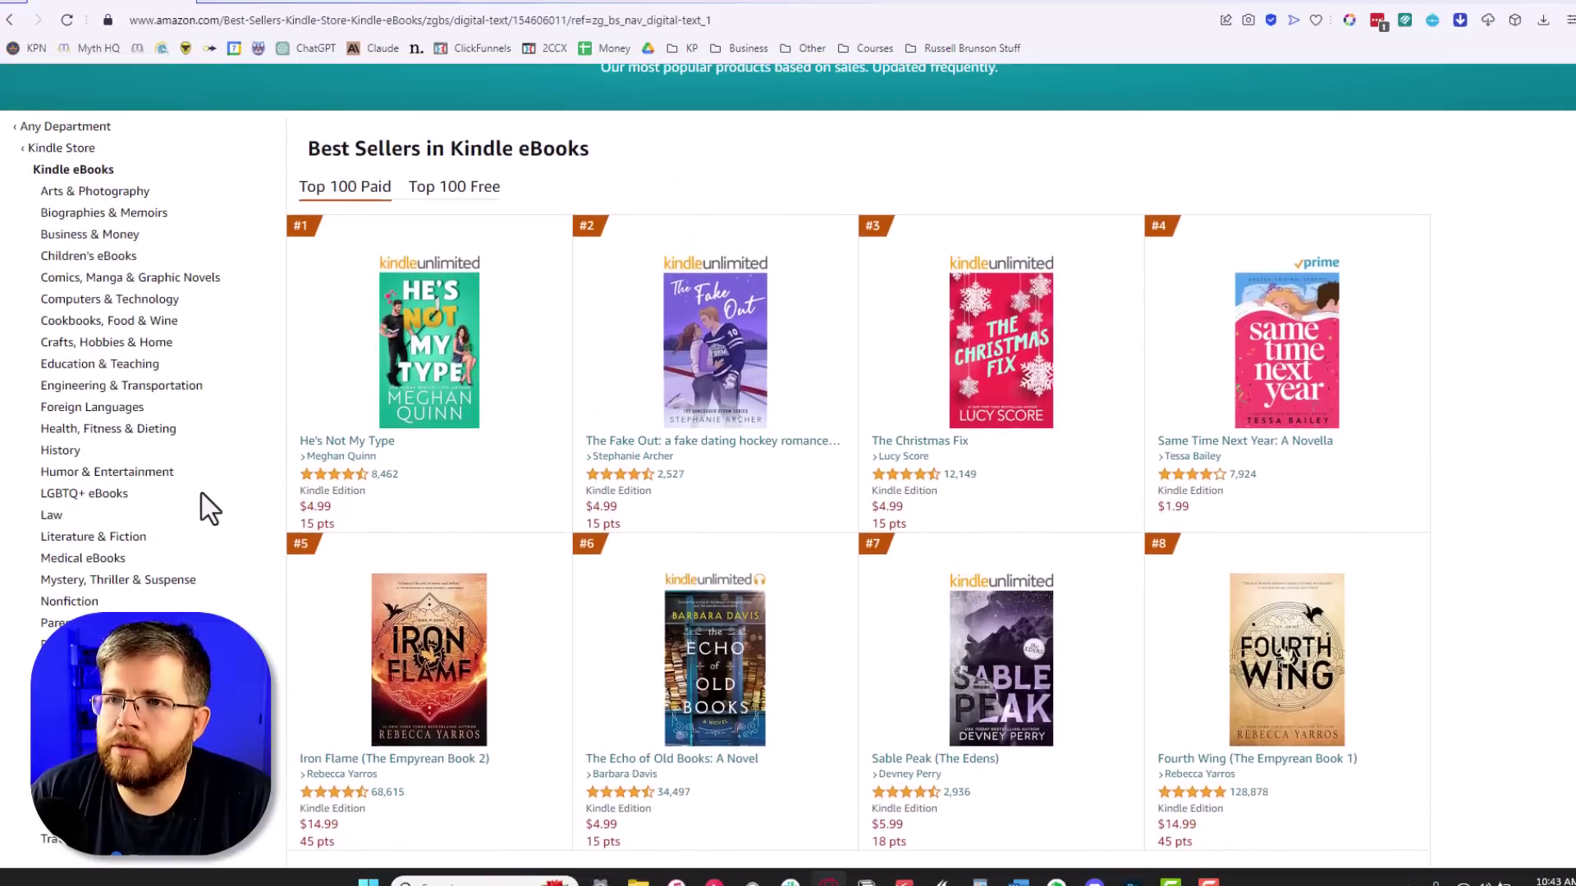
{"action": "left_click", "coordinate": [126, 580]}
Step: Browse the Mystery, Thriller & Suspense Top 100 Paid rankings
{"action": "scroll", "coordinate": [432, 615], "scroll_direction": "down", "scroll_amount": 5}
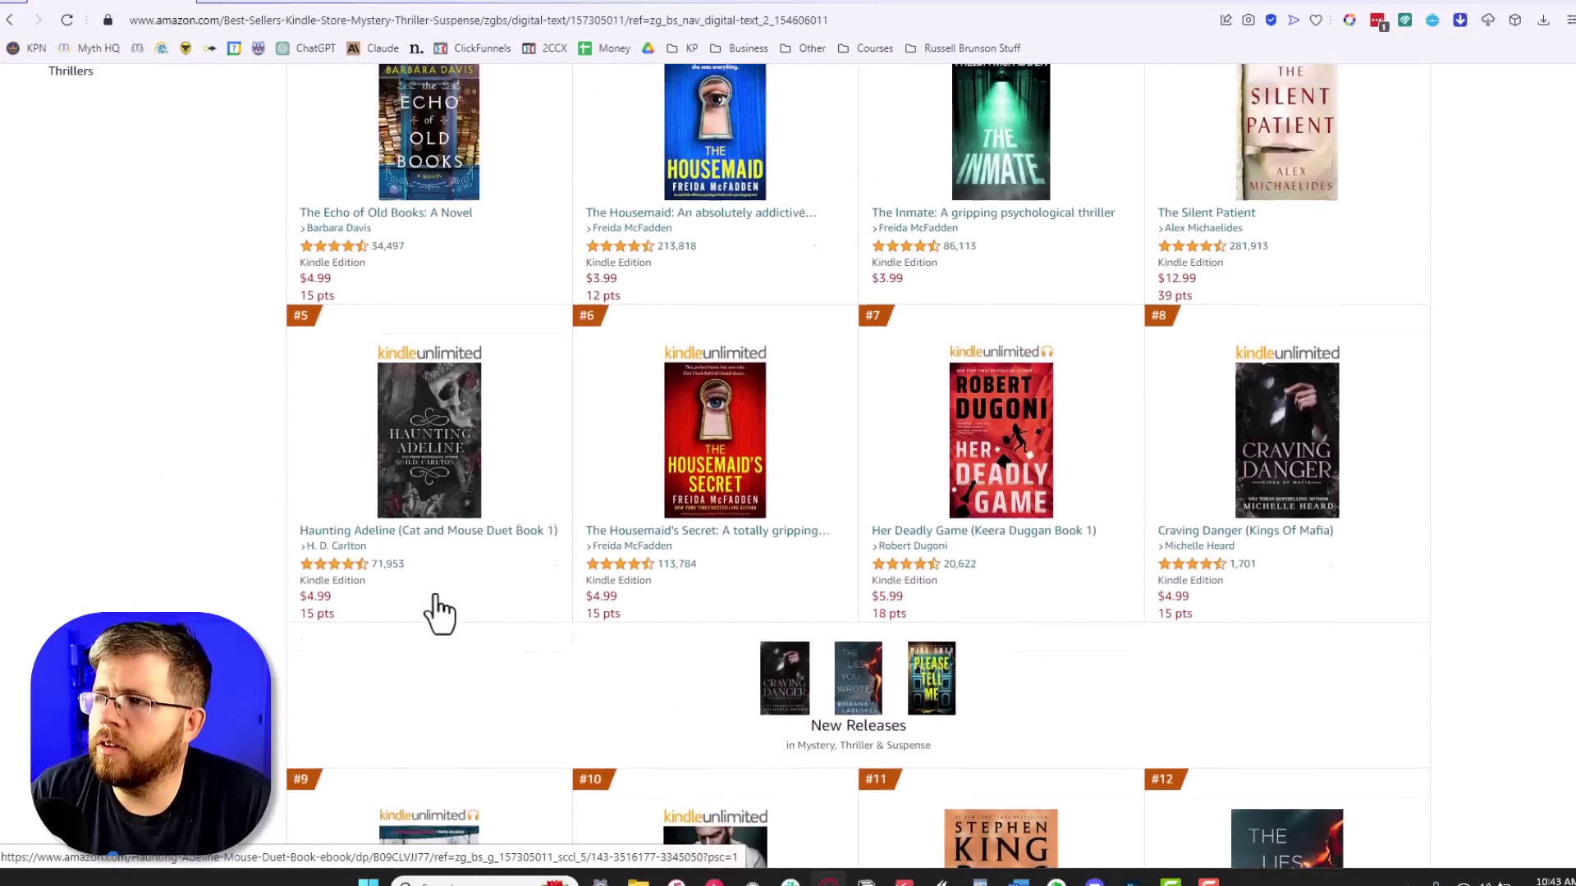
{"action": "scroll", "coordinate": [435, 614], "scroll_direction": "up", "scroll_amount": 4}
{"action": "scroll", "coordinate": [436, 611], "scroll_direction": "up", "scroll_amount": 2}
{"action": "scroll", "coordinate": [424, 614], "scroll_direction": "down", "scroll_amount": 10}
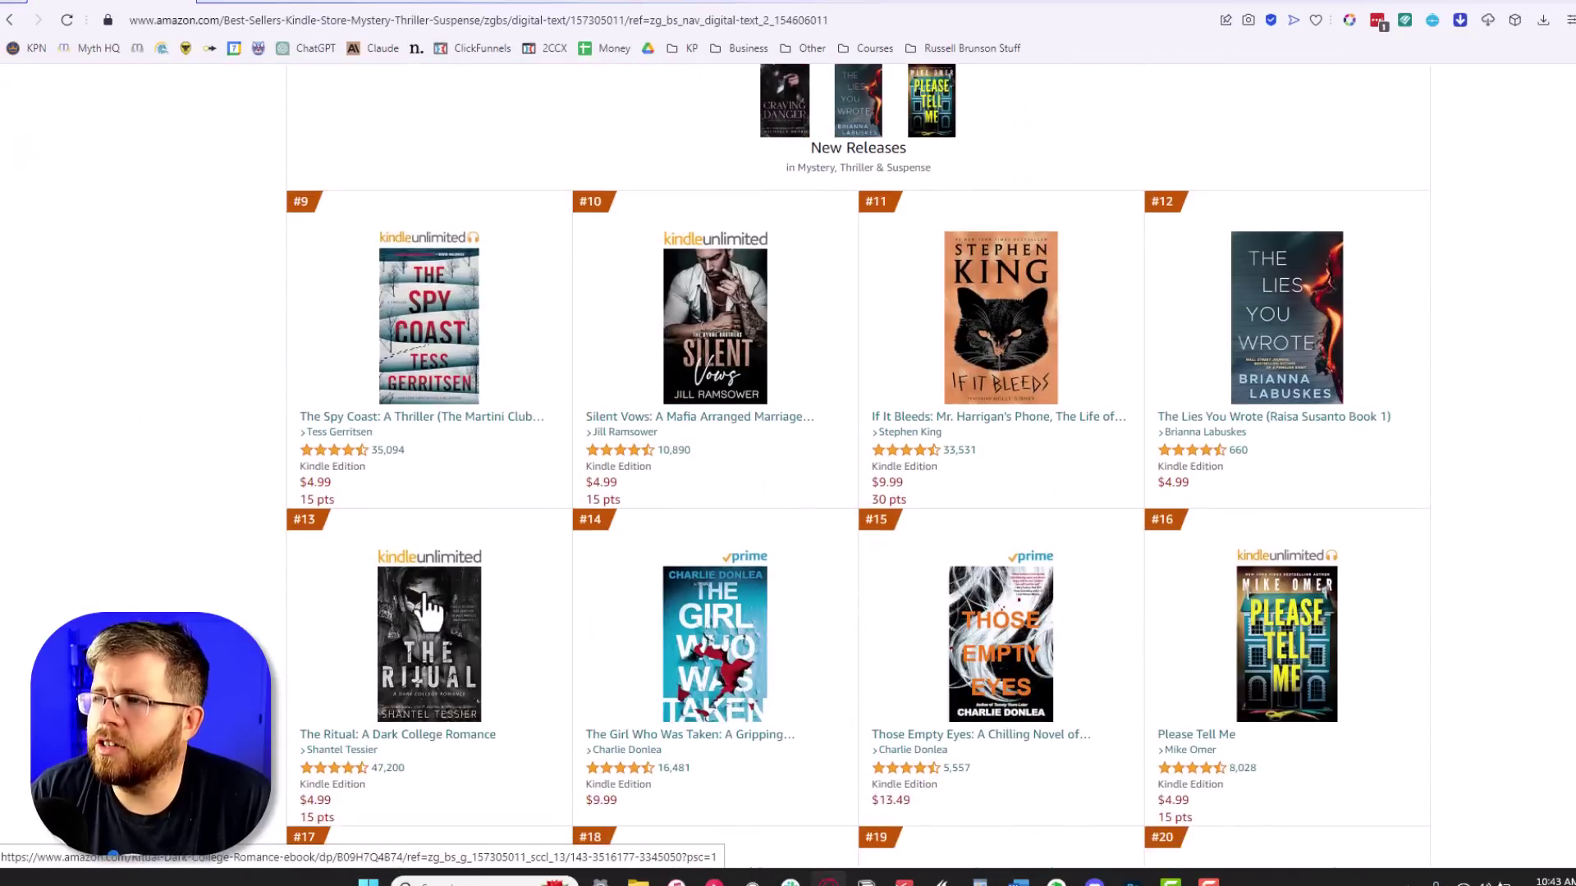
{"action": "scroll", "coordinate": [422, 612], "scroll_direction": "down", "scroll_amount": 5}
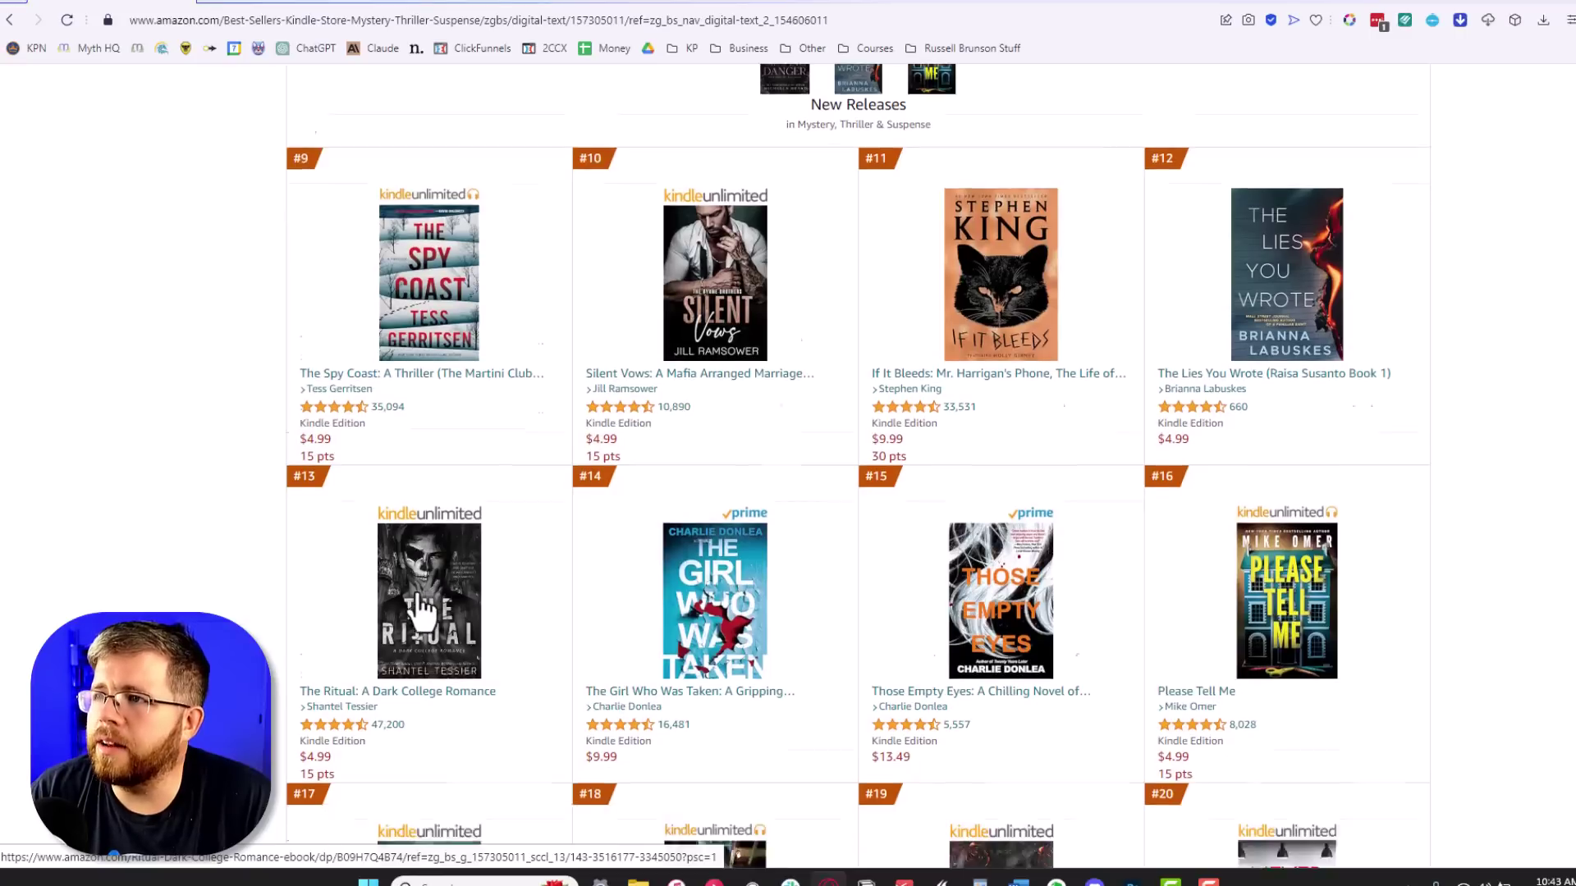
{"action": "scroll", "coordinate": [423, 611], "scroll_direction": "up", "scroll_amount": 4}
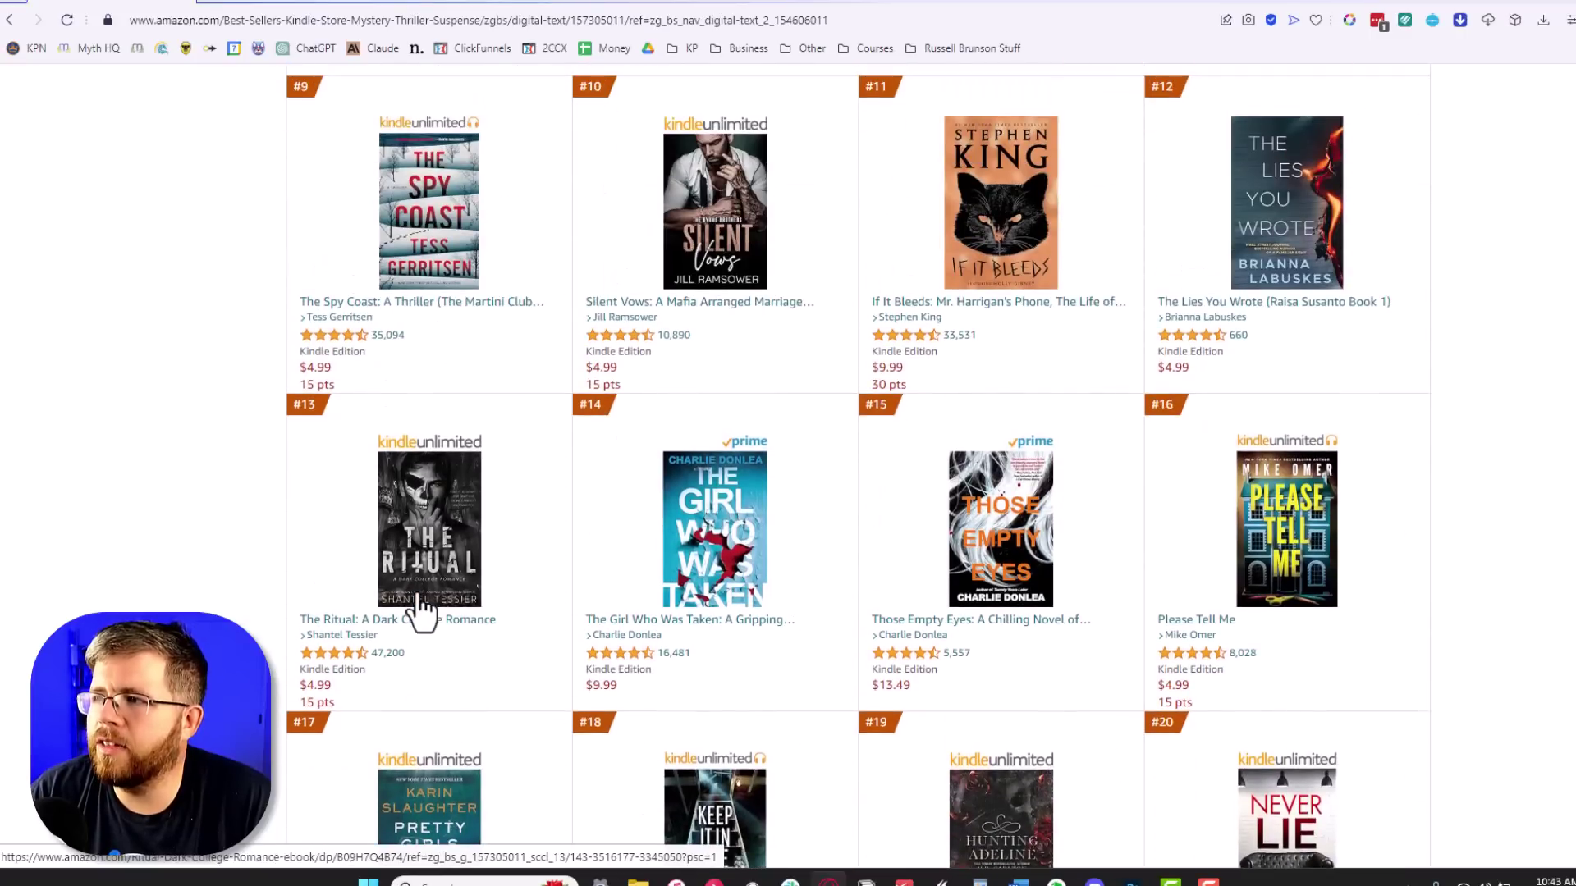
{"action": "scroll", "coordinate": [423, 611], "scroll_direction": "up", "scroll_amount": 9}
{"action": "scroll", "coordinate": [422, 612], "scroll_direction": "up", "scroll_amount": 3}
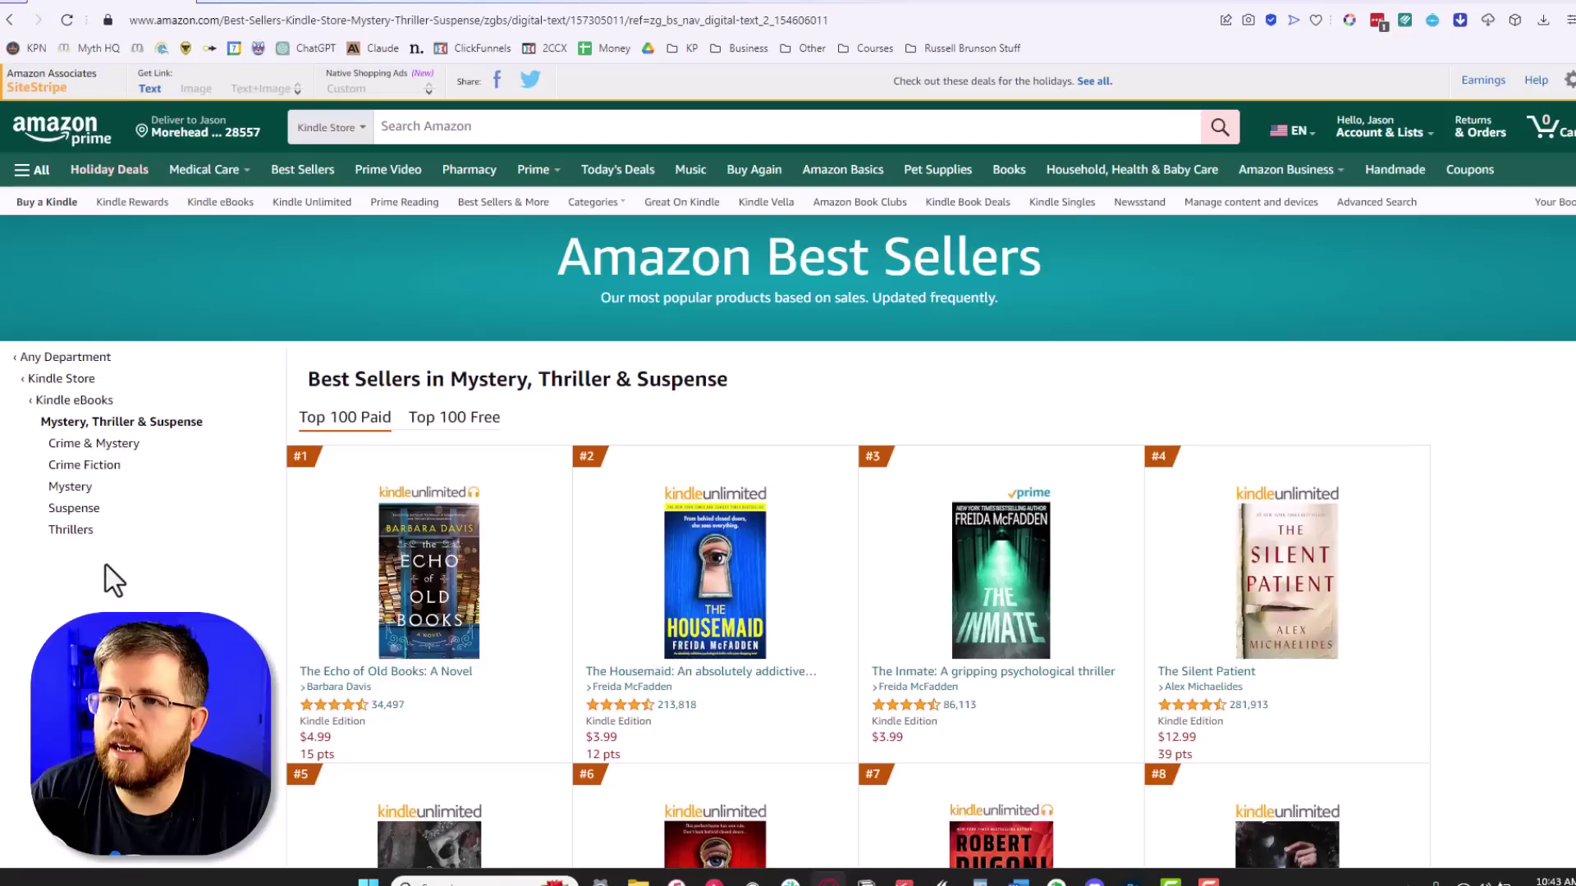
Step: Open the Mysteries best sellers and scroll through its top-ranked covers
{"action": "left_click", "coordinate": [66, 488]}
{"action": "scroll", "coordinate": [609, 566], "scroll_direction": "down", "scroll_amount": 15}
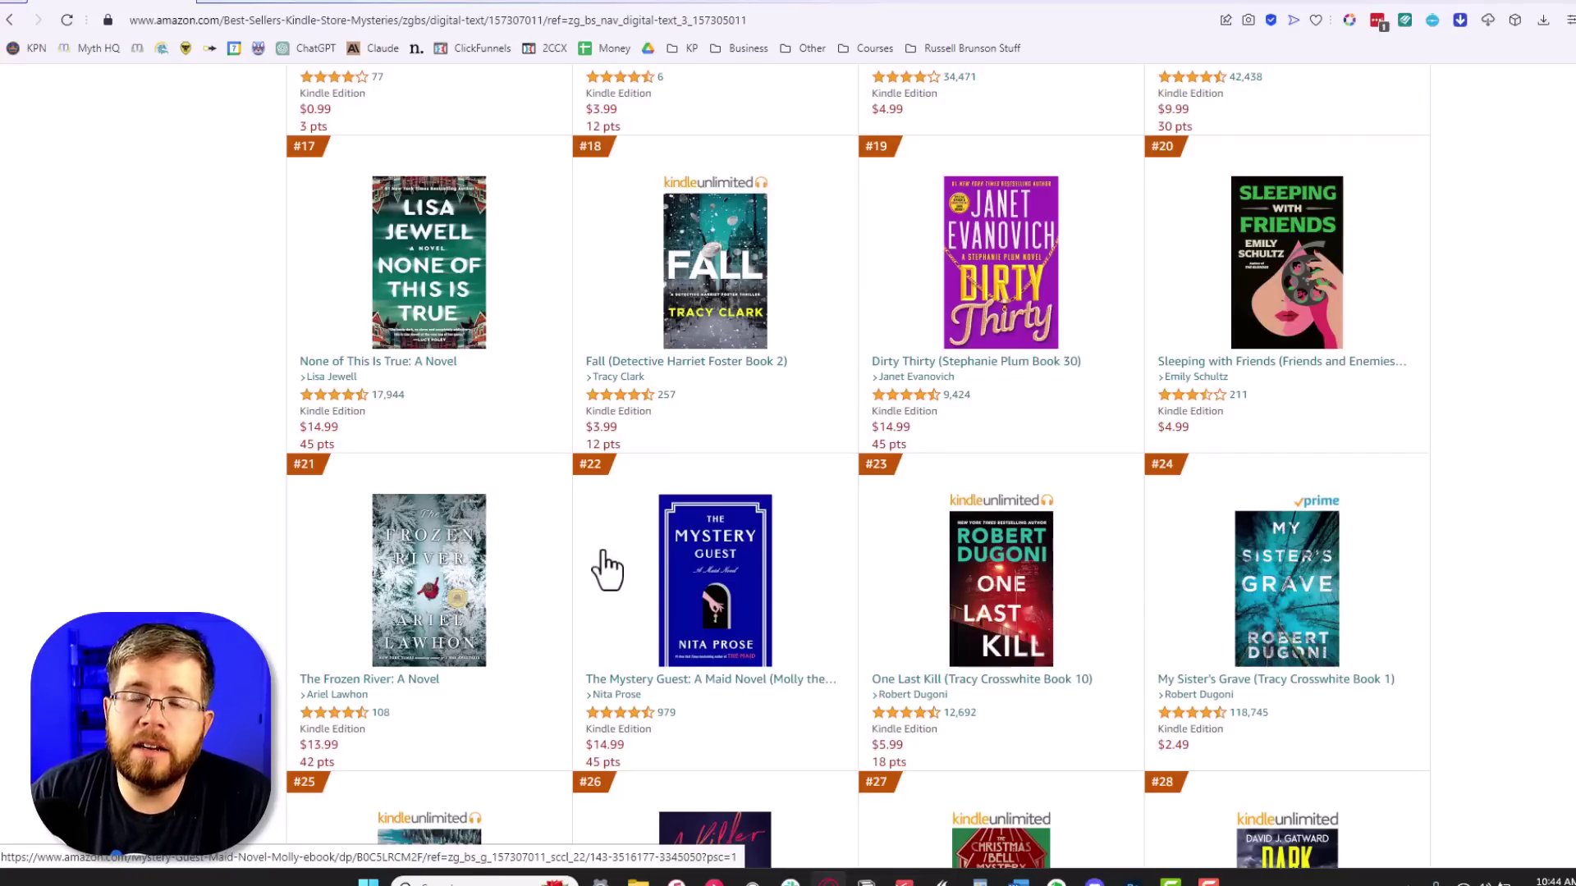
{"action": "scroll", "coordinate": [608, 569], "scroll_direction": "up", "scroll_amount": 15}
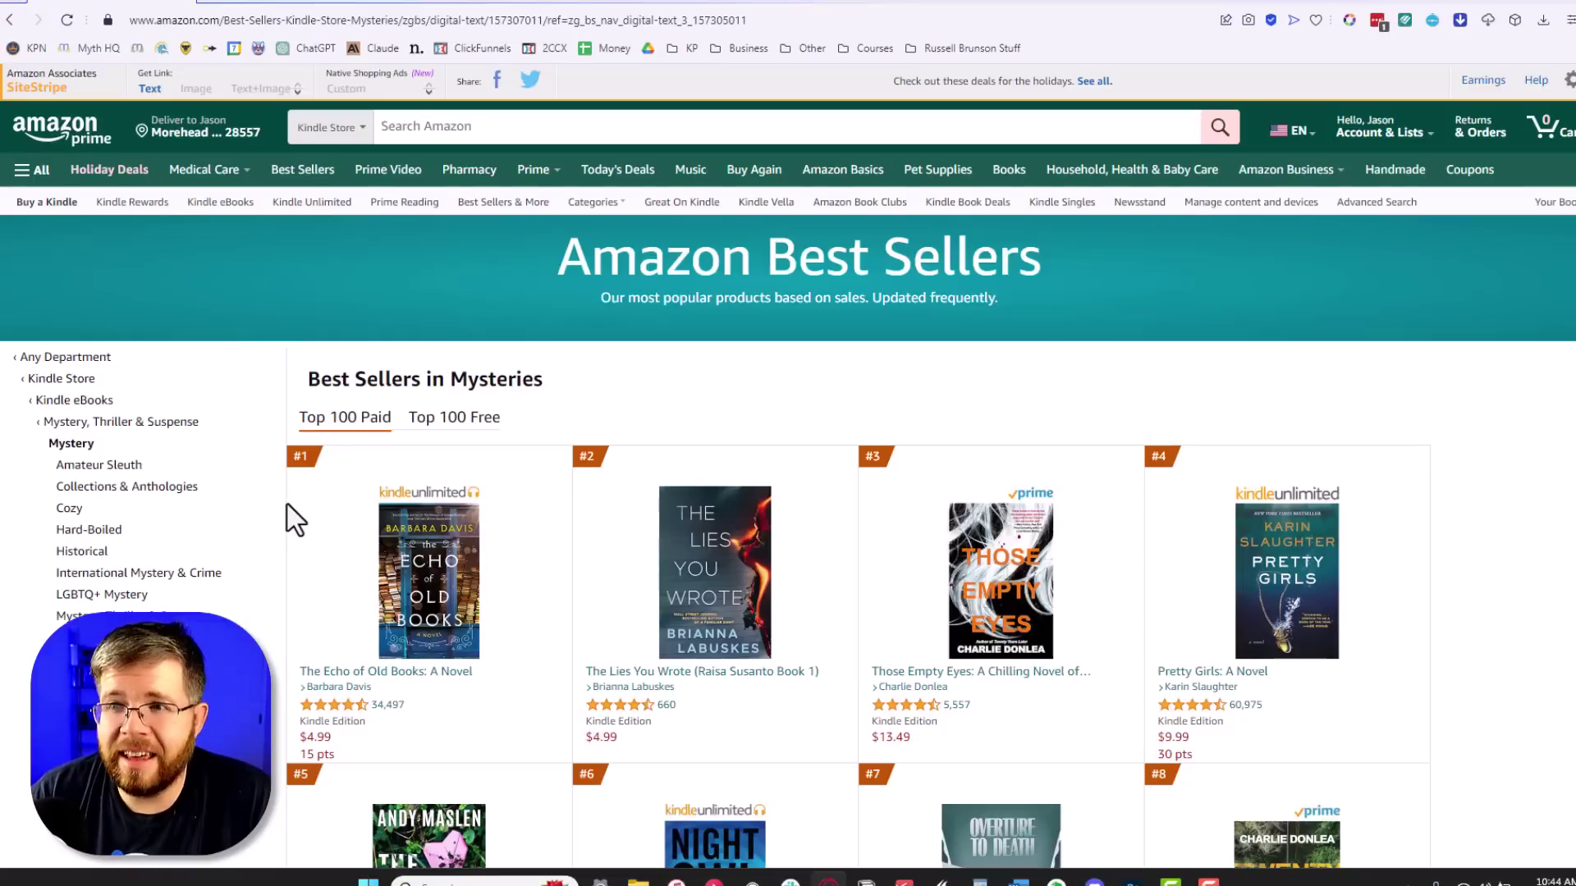
{"action": "scroll", "coordinate": [287, 505], "scroll_direction": "down", "scroll_amount": 4}
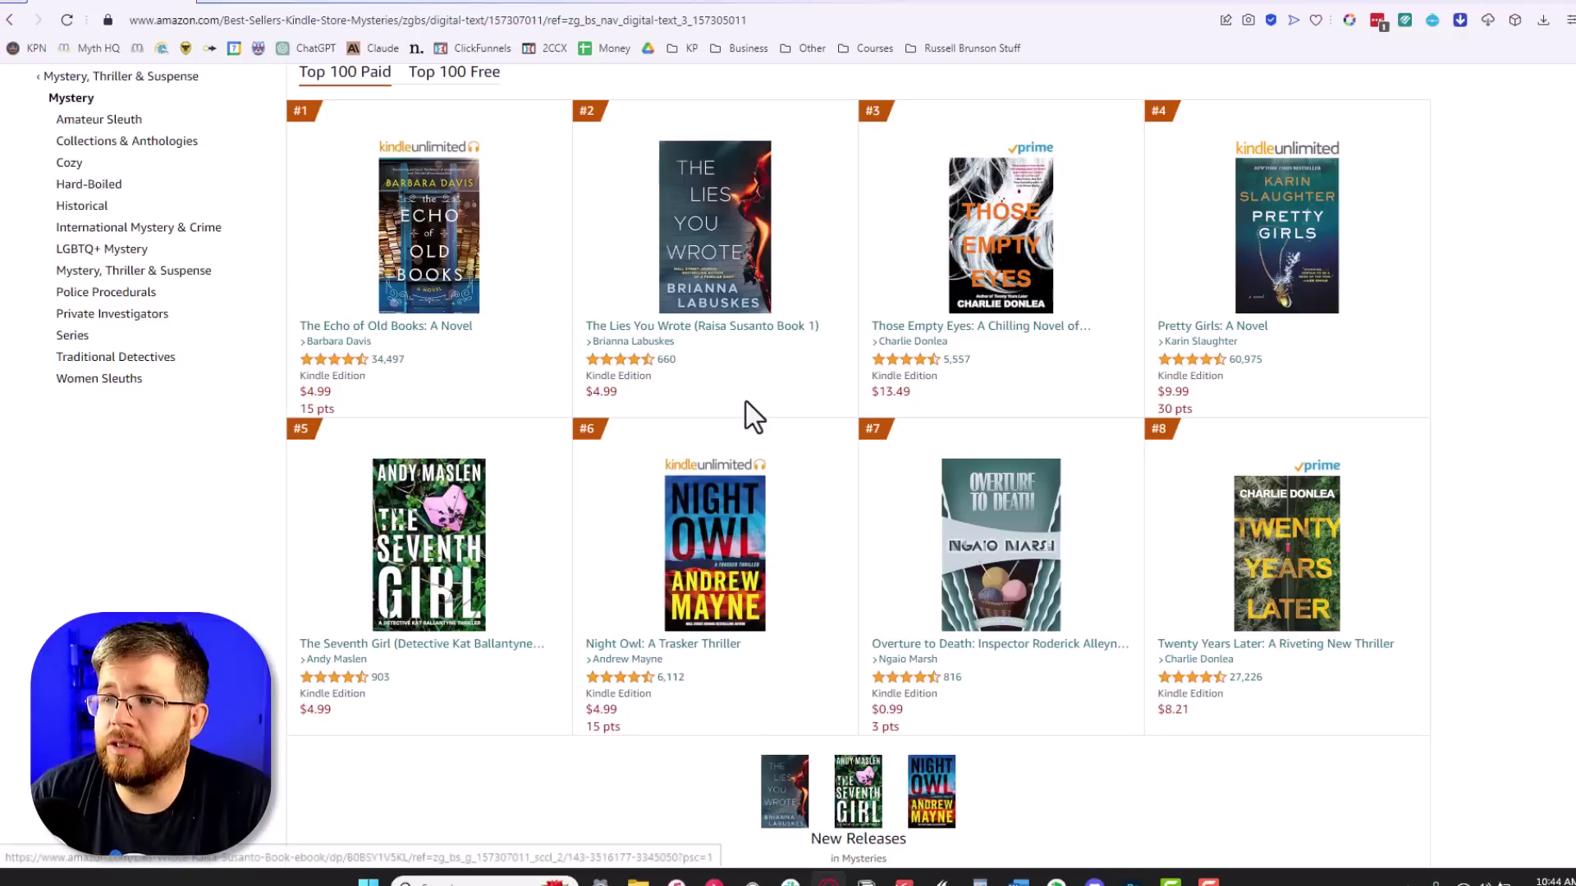
{"action": "scroll", "coordinate": [74, 212], "scroll_direction": "up", "scroll_amount": 1}
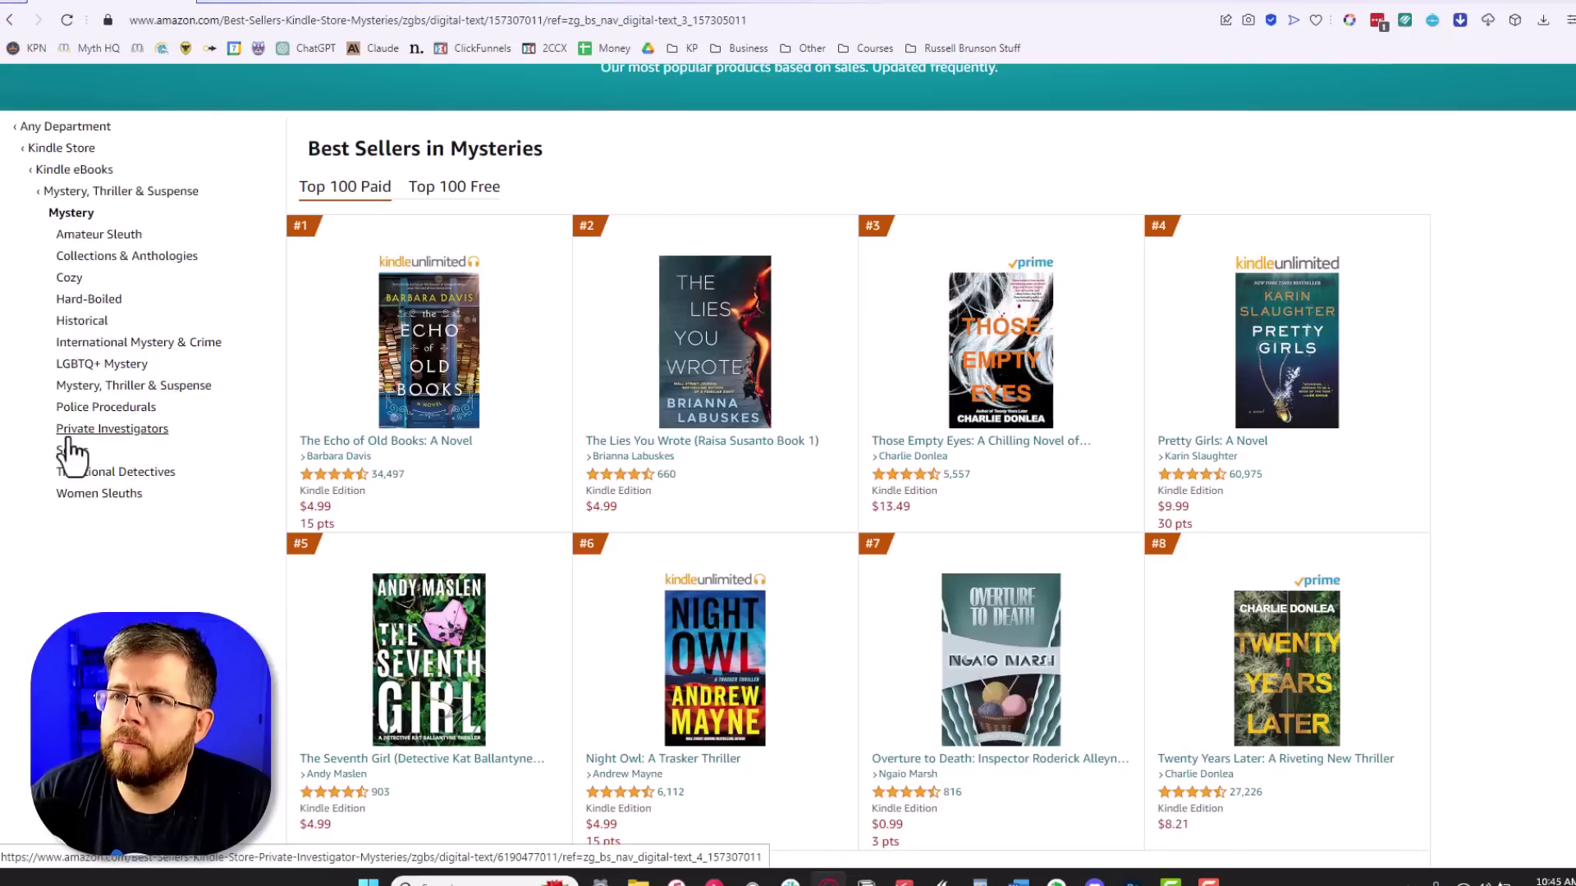
Step: Scroll through the Private Investigator Mysteries best-seller covers
{"action": "scroll", "coordinate": [404, 644], "scroll_direction": "down", "scroll_amount": 4}
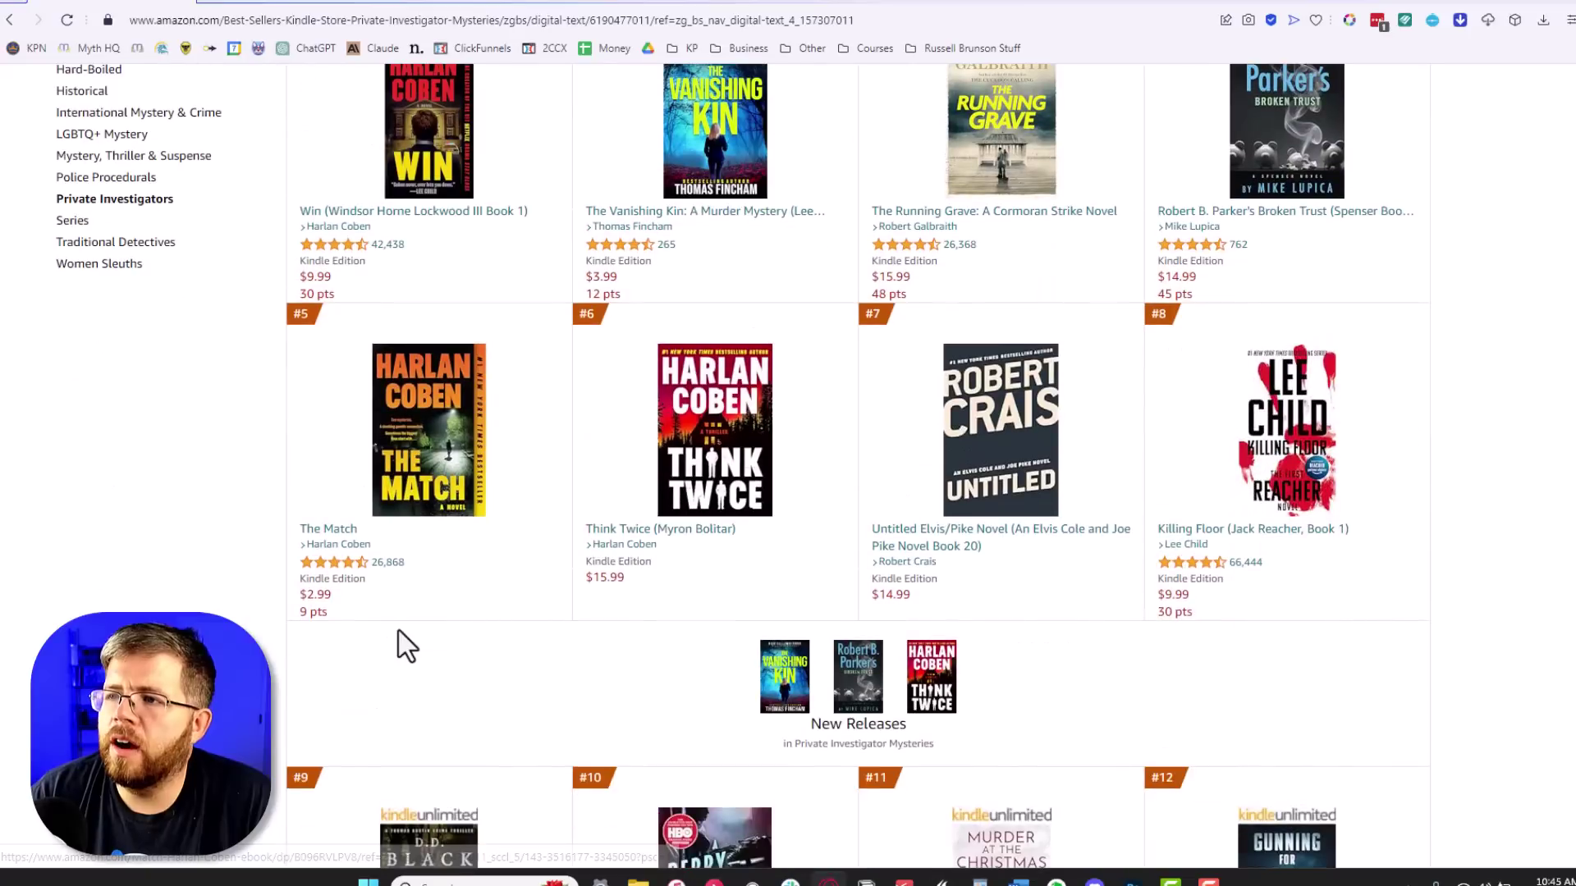
{"action": "scroll", "coordinate": [615, 573], "scroll_direction": "up", "scroll_amount": 3}
{"action": "scroll", "coordinate": [624, 571], "scroll_direction": "down", "scroll_amount": 9}
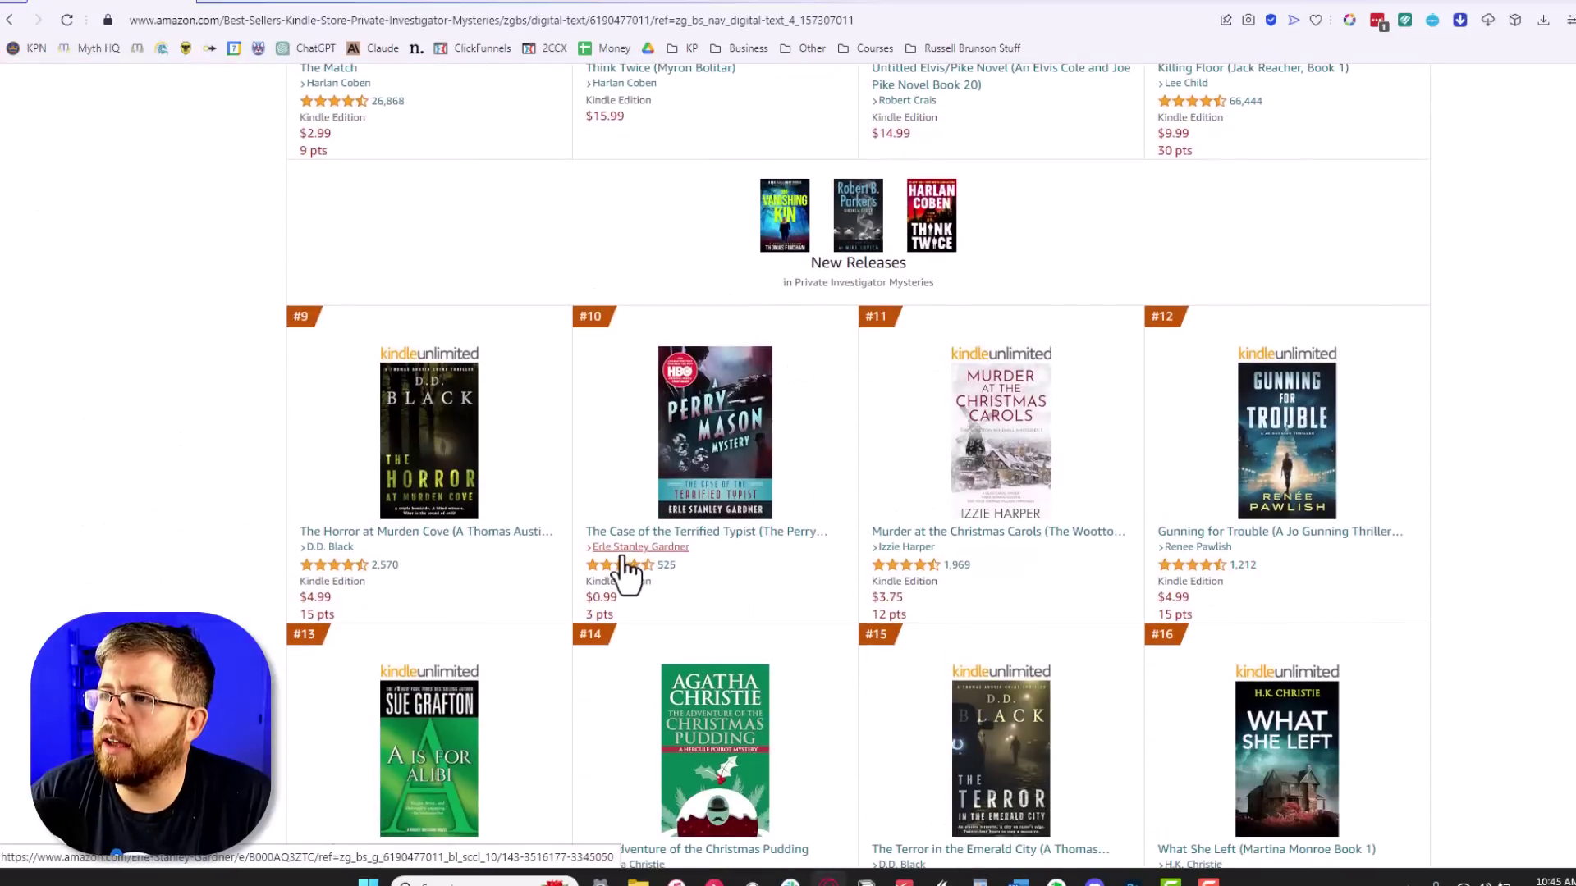
{"action": "scroll", "coordinate": [626, 570], "scroll_direction": "up", "scroll_amount": 9}
{"action": "scroll", "coordinate": [632, 584], "scroll_direction": "down", "scroll_amount": 1}
{"action": "scroll", "coordinate": [632, 584], "scroll_direction": "down", "scroll_amount": 2}
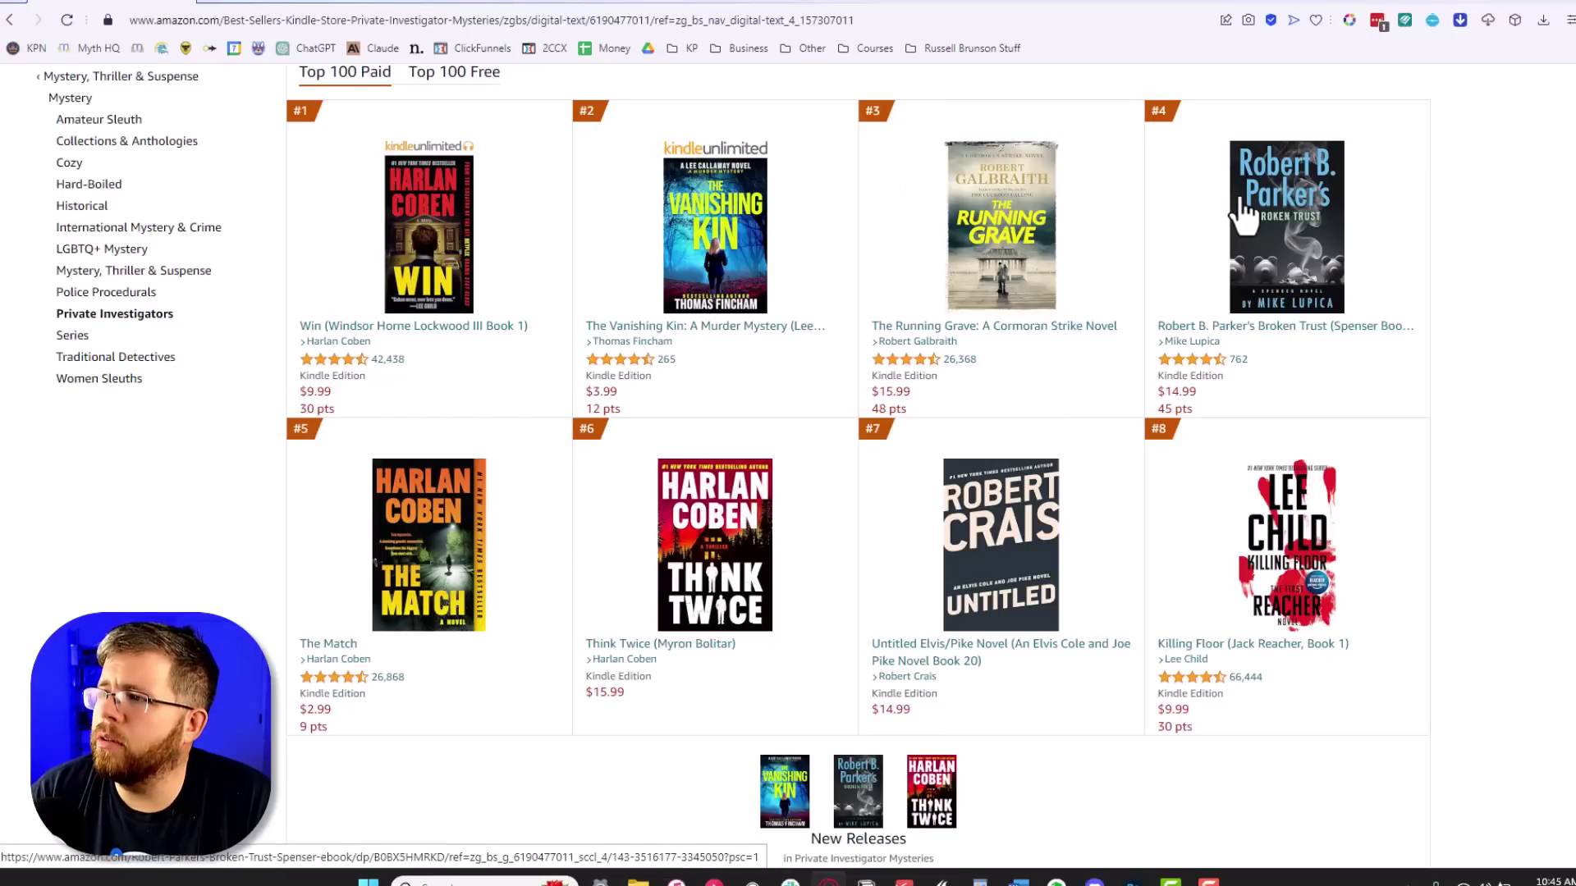
{"action": "scroll", "coordinate": [1262, 489], "scroll_direction": "up", "scroll_amount": 3}
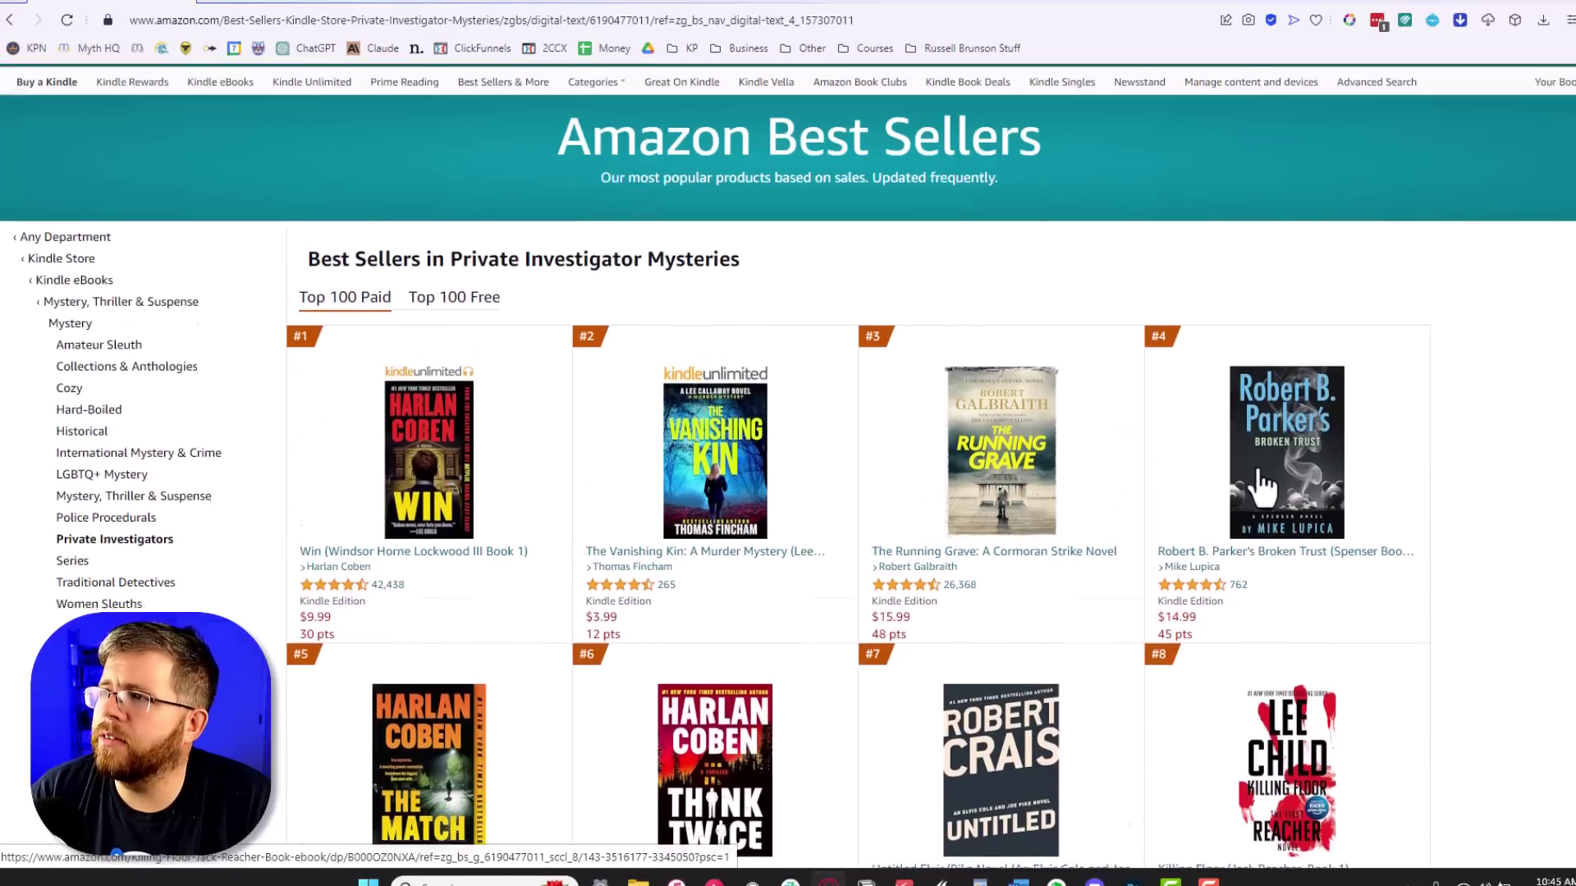
{"action": "scroll", "coordinate": [1262, 489], "scroll_direction": "down", "scroll_amount": 3}
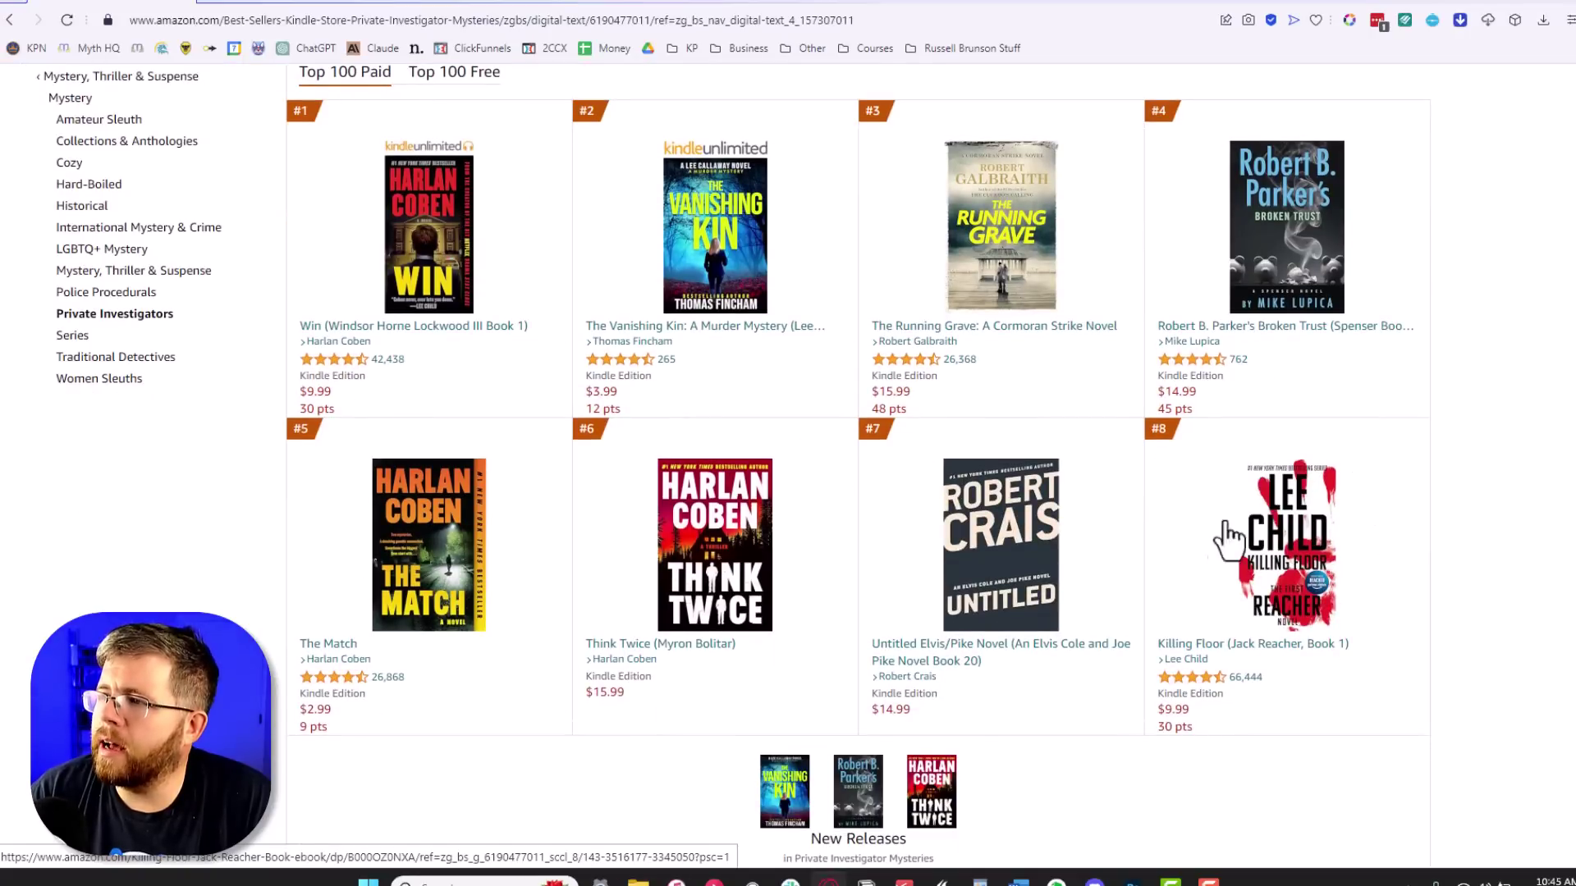
{"action": "scroll", "coordinate": [1008, 759], "scroll_direction": "down", "scroll_amount": 3}
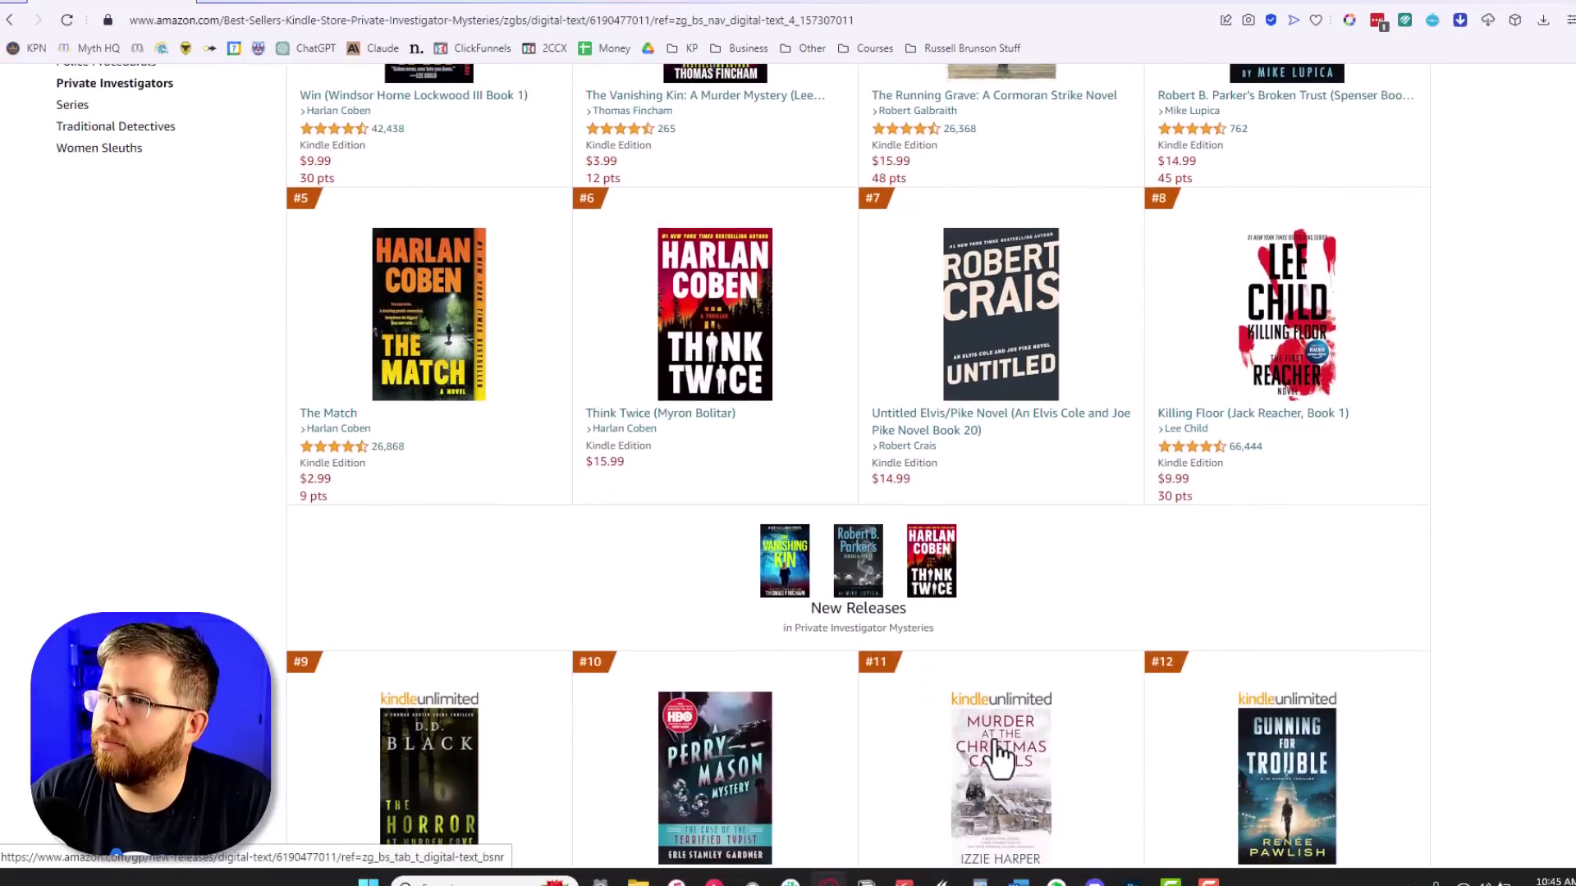
{"action": "scroll", "coordinate": [976, 759], "scroll_direction": "up", "scroll_amount": 6}
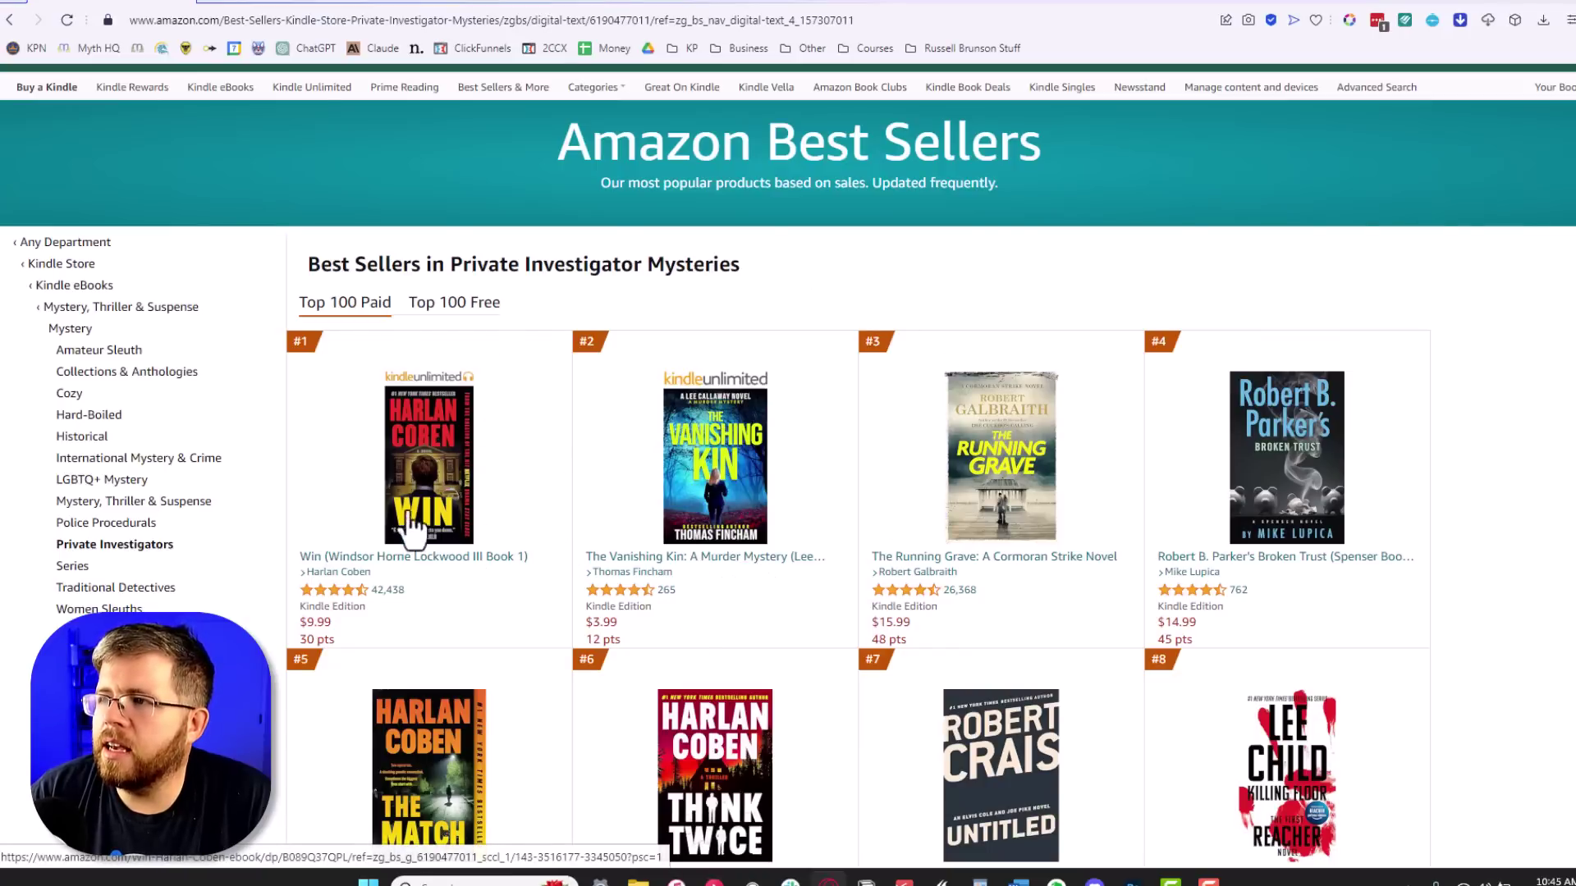
{"action": "scroll", "coordinate": [769, 534], "scroll_direction": "down", "scroll_amount": 1}
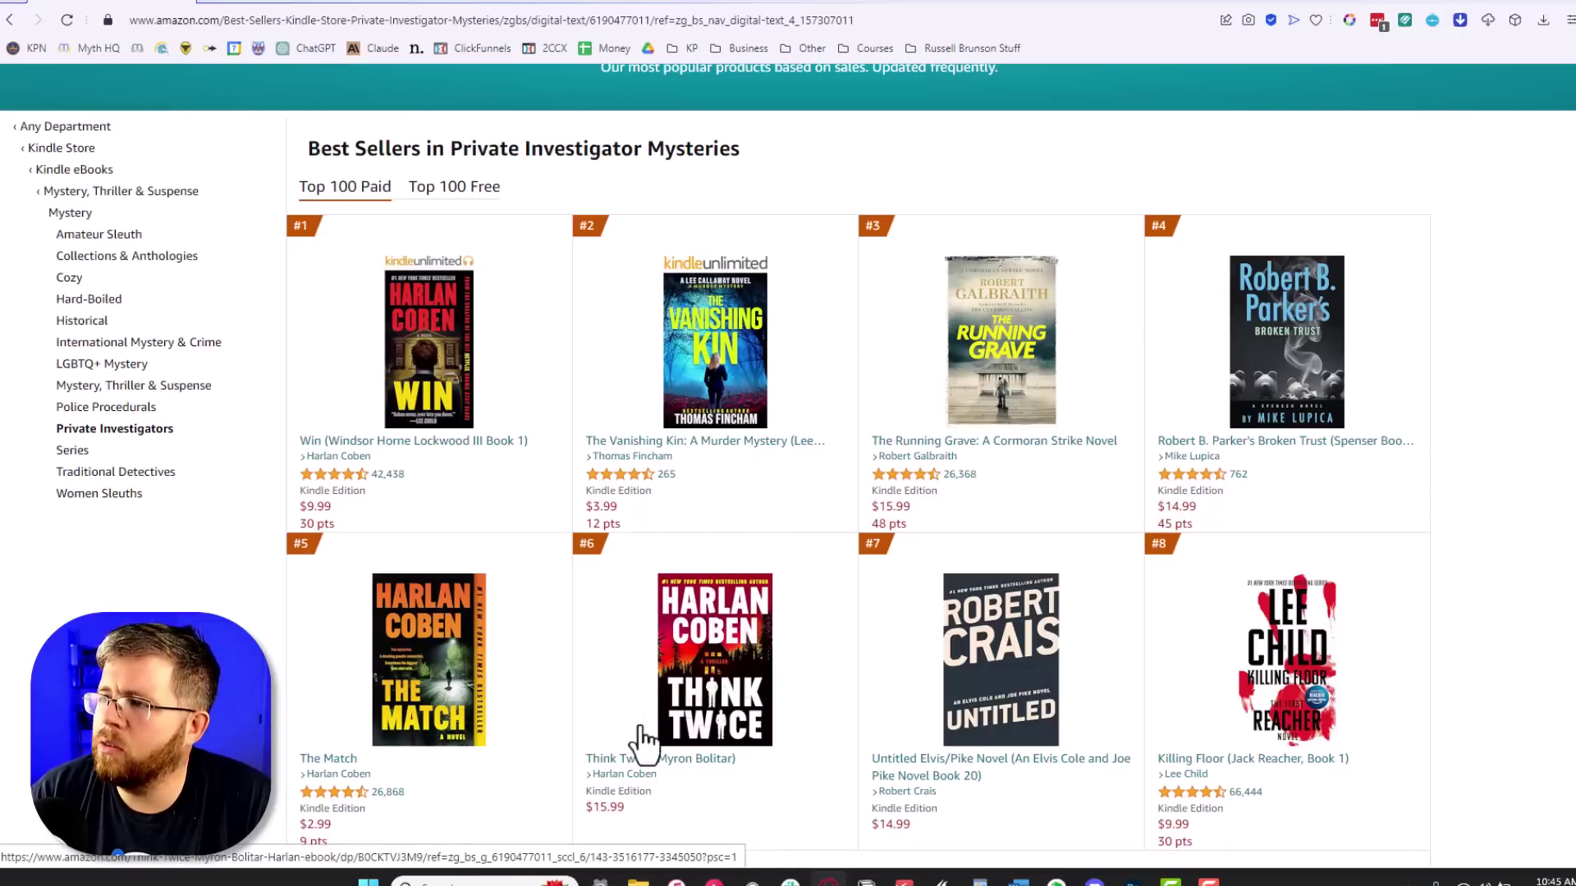
{"action": "scroll", "coordinate": [642, 736], "scroll_direction": "down", "scroll_amount": 2}
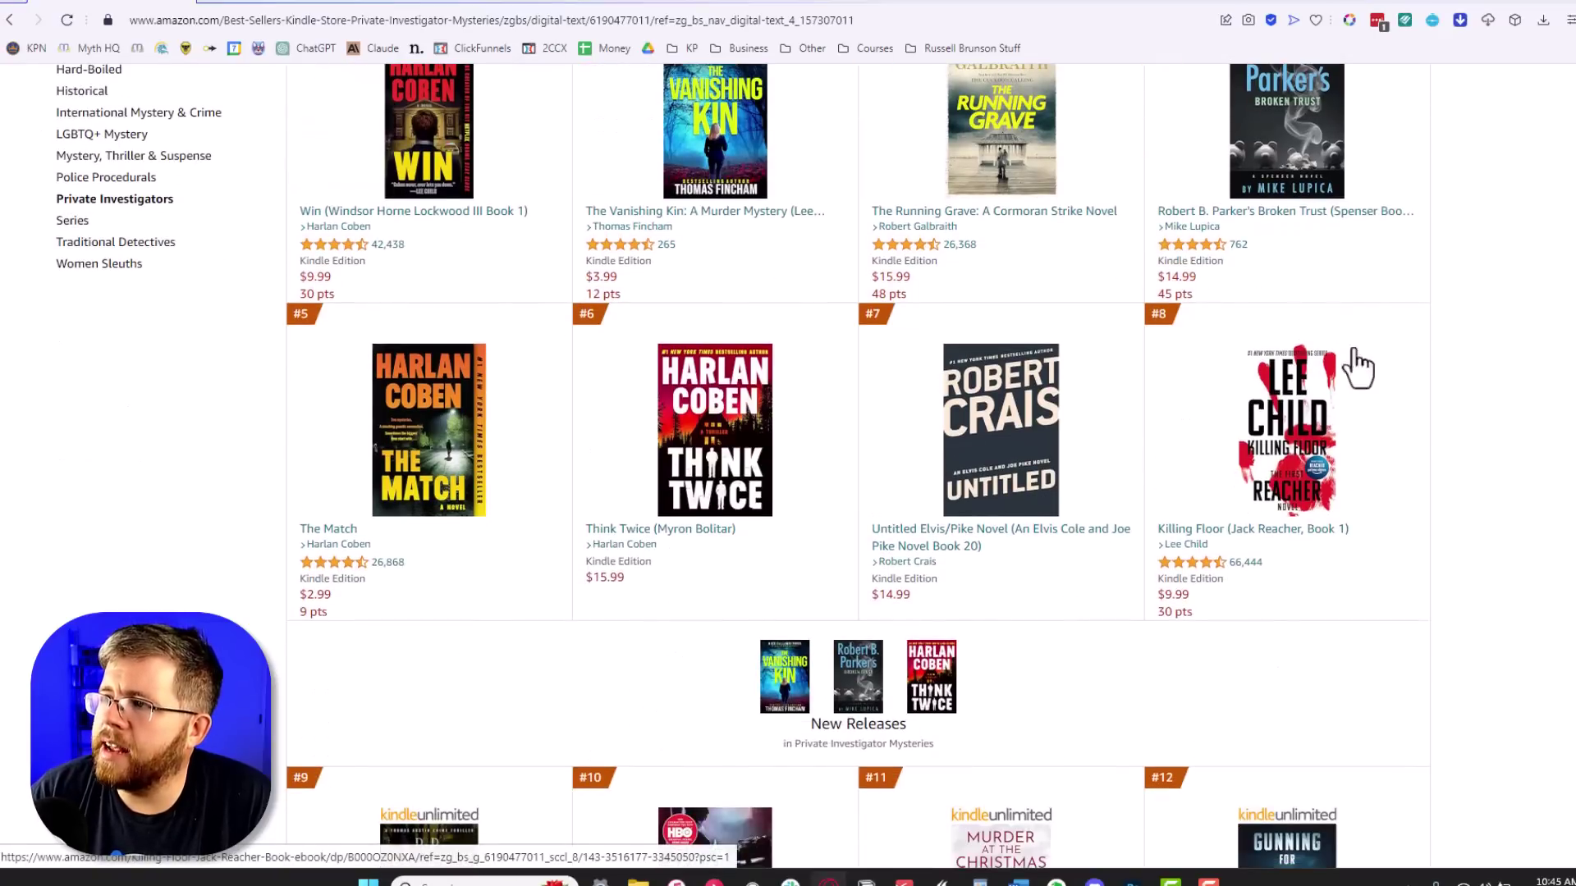
{"action": "scroll", "coordinate": [1366, 496], "scroll_direction": "down", "scroll_amount": 2}
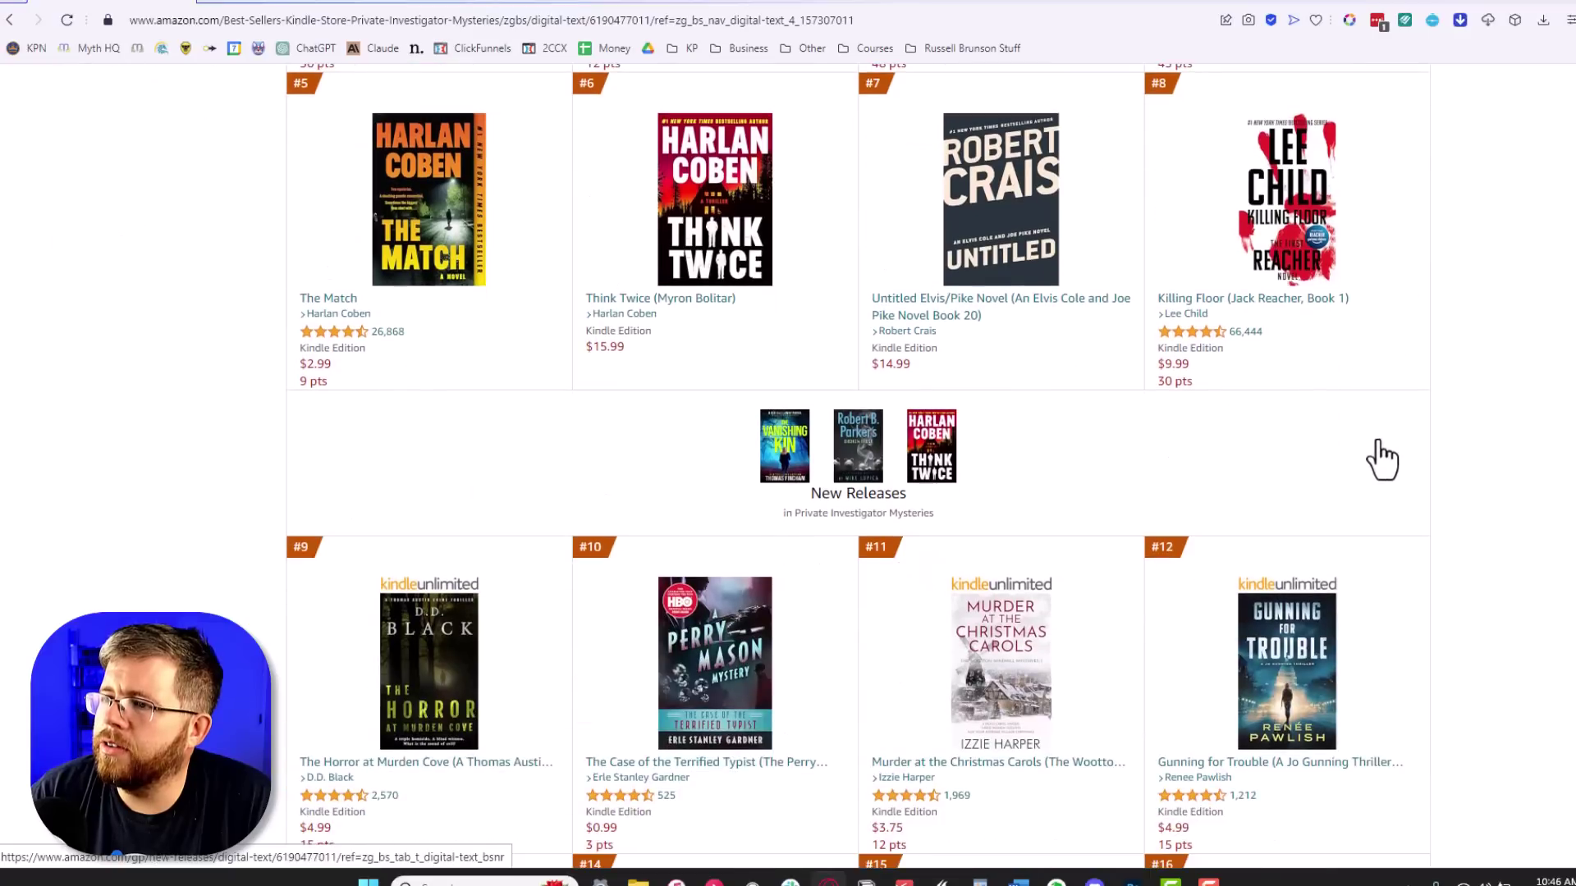
{"action": "scroll", "coordinate": [1366, 489], "scroll_direction": "down", "scroll_amount": 3}
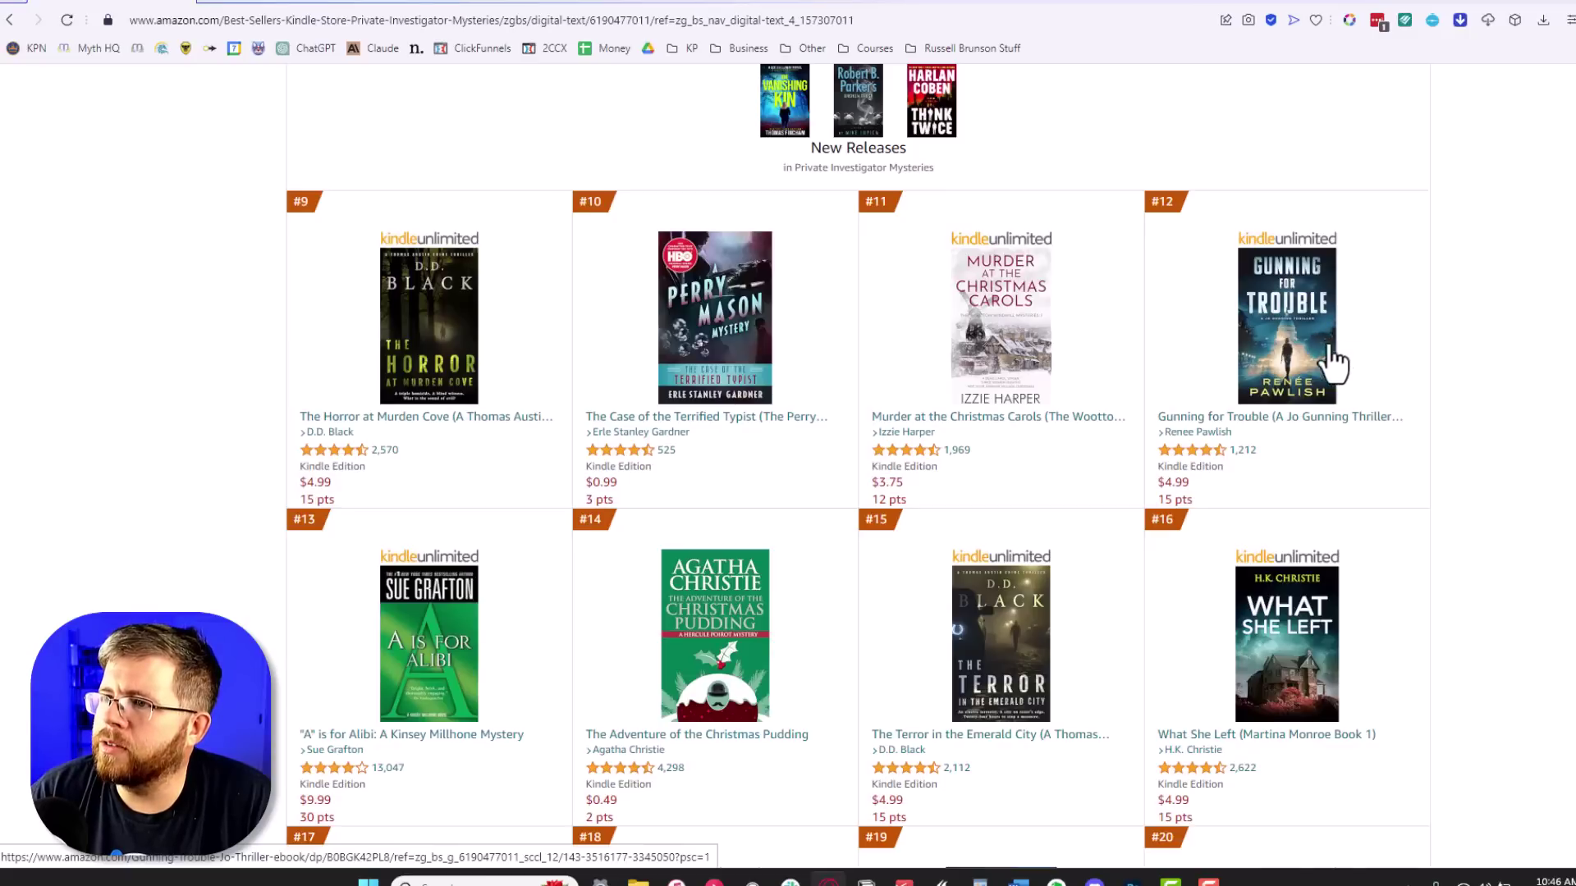
{"action": "scroll", "coordinate": [763, 780], "scroll_direction": "down", "scroll_amount": 7}
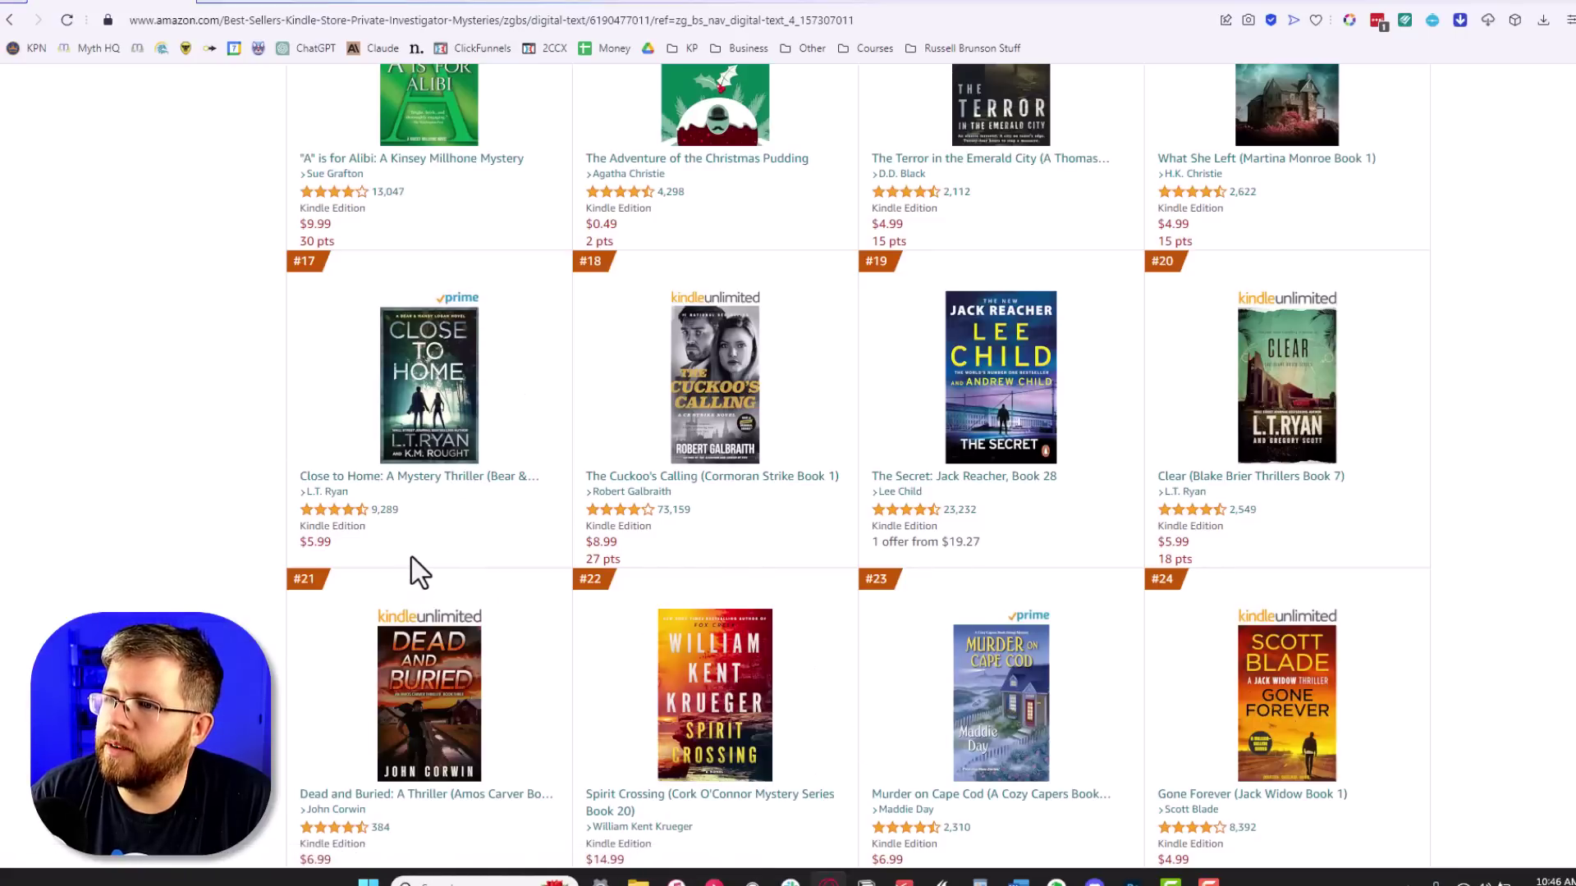
Step: Review the remaining covers, then bring the Midjourney Discord window to the front
{"action": "scroll", "coordinate": [412, 558], "scroll_direction": "up", "scroll_amount": 15}
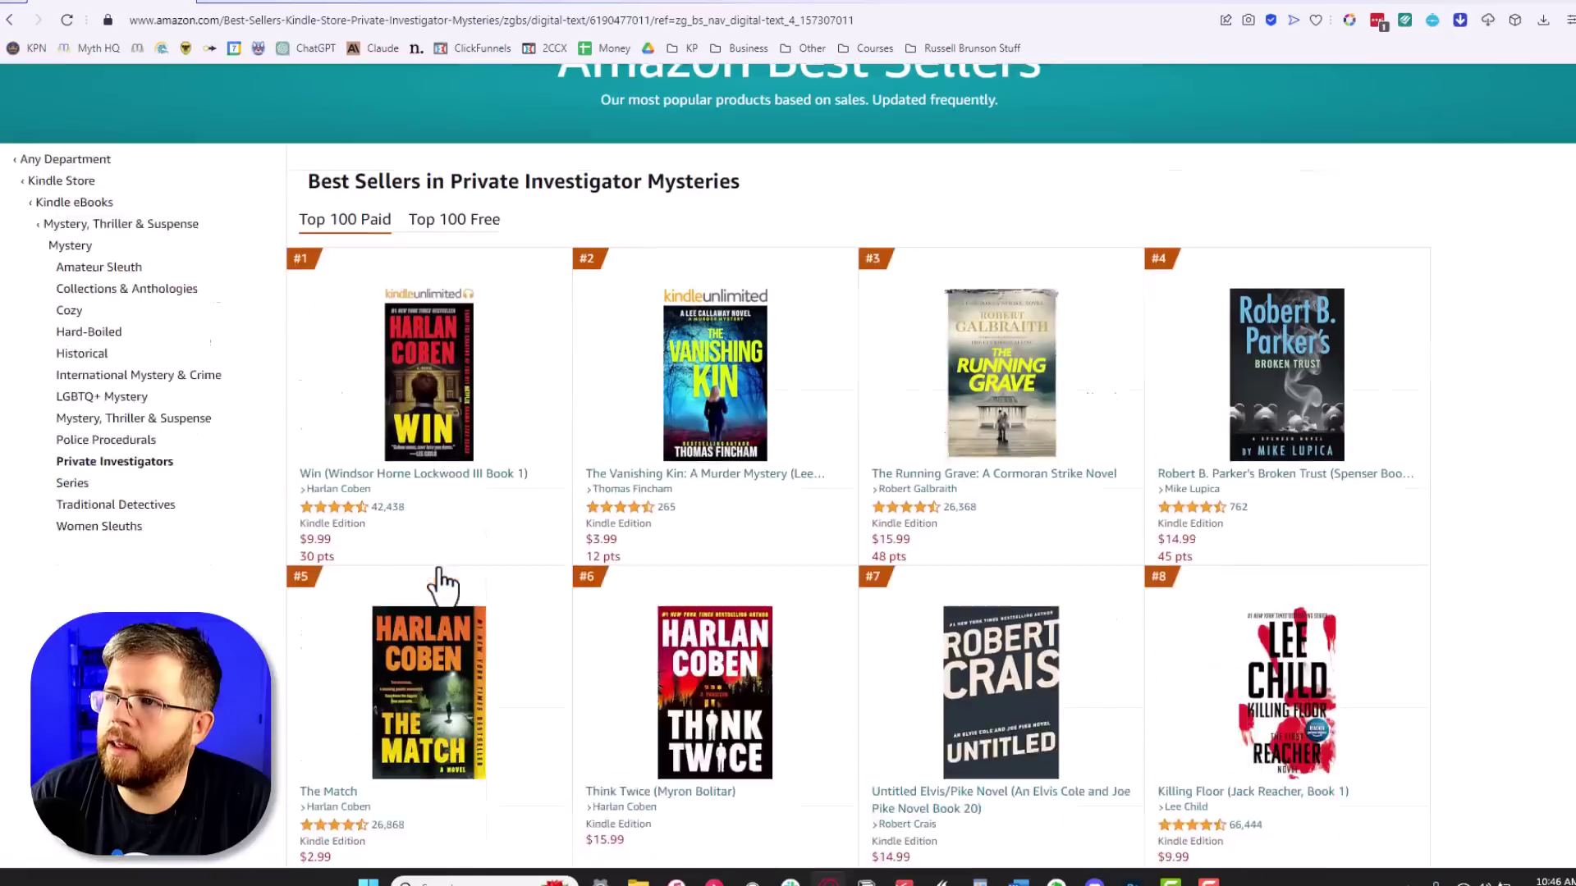
{"action": "scroll", "coordinate": [444, 585], "scroll_direction": "up", "scroll_amount": 3}
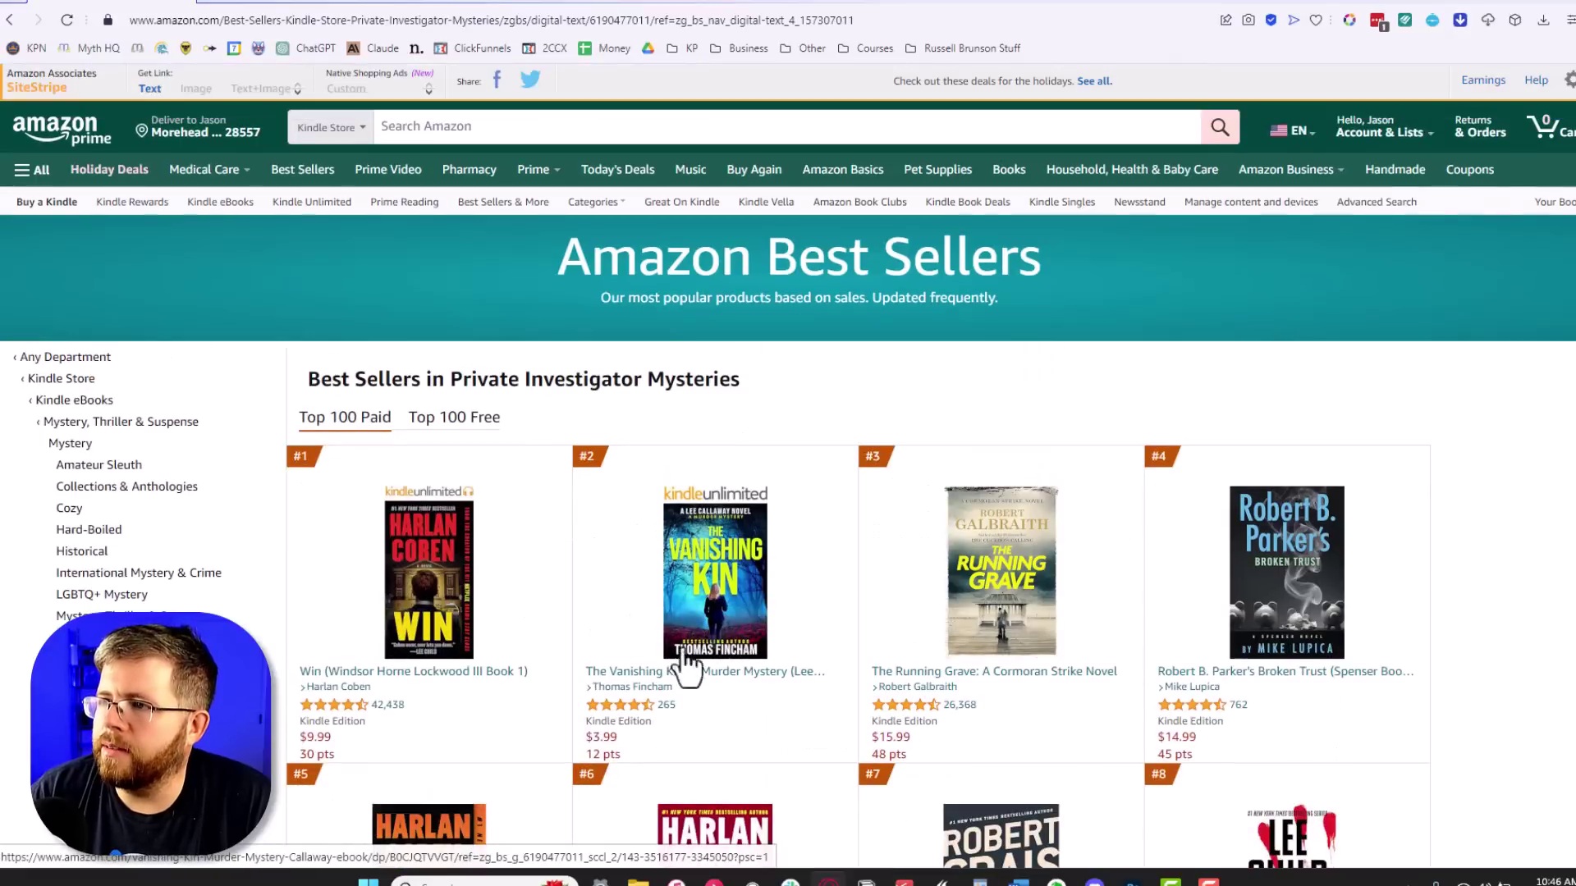
{"action": "scroll", "coordinate": [563, 728], "scroll_direction": "down", "scroll_amount": 4}
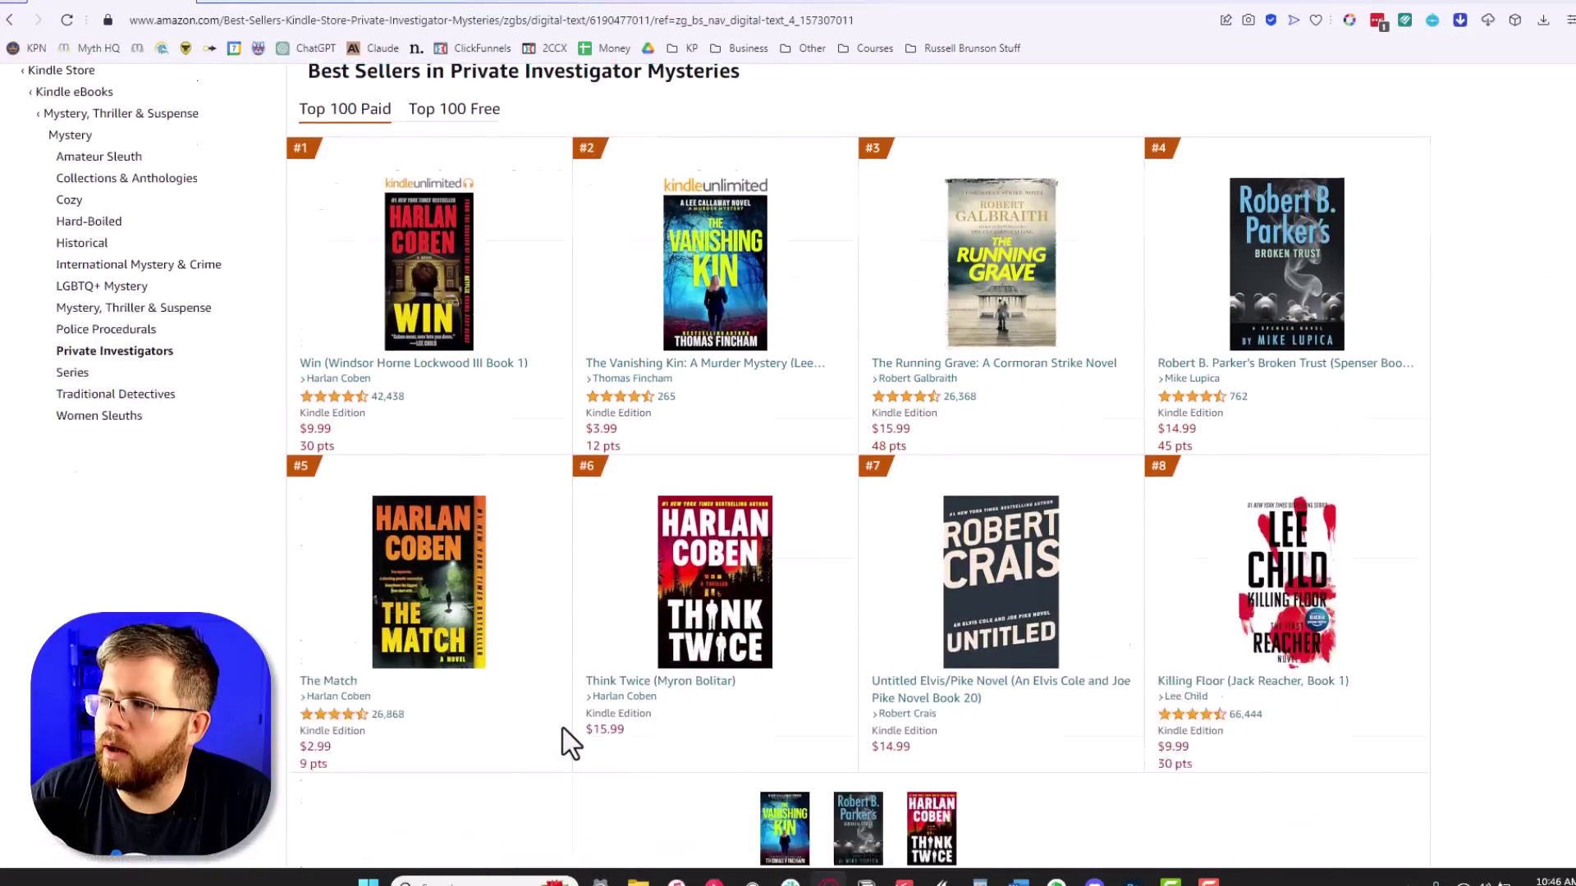
{"action": "scroll", "coordinate": [558, 739], "scroll_direction": "down", "scroll_amount": 6}
{"action": "scroll", "coordinate": [558, 739], "scroll_direction": "up", "scroll_amount": 4}
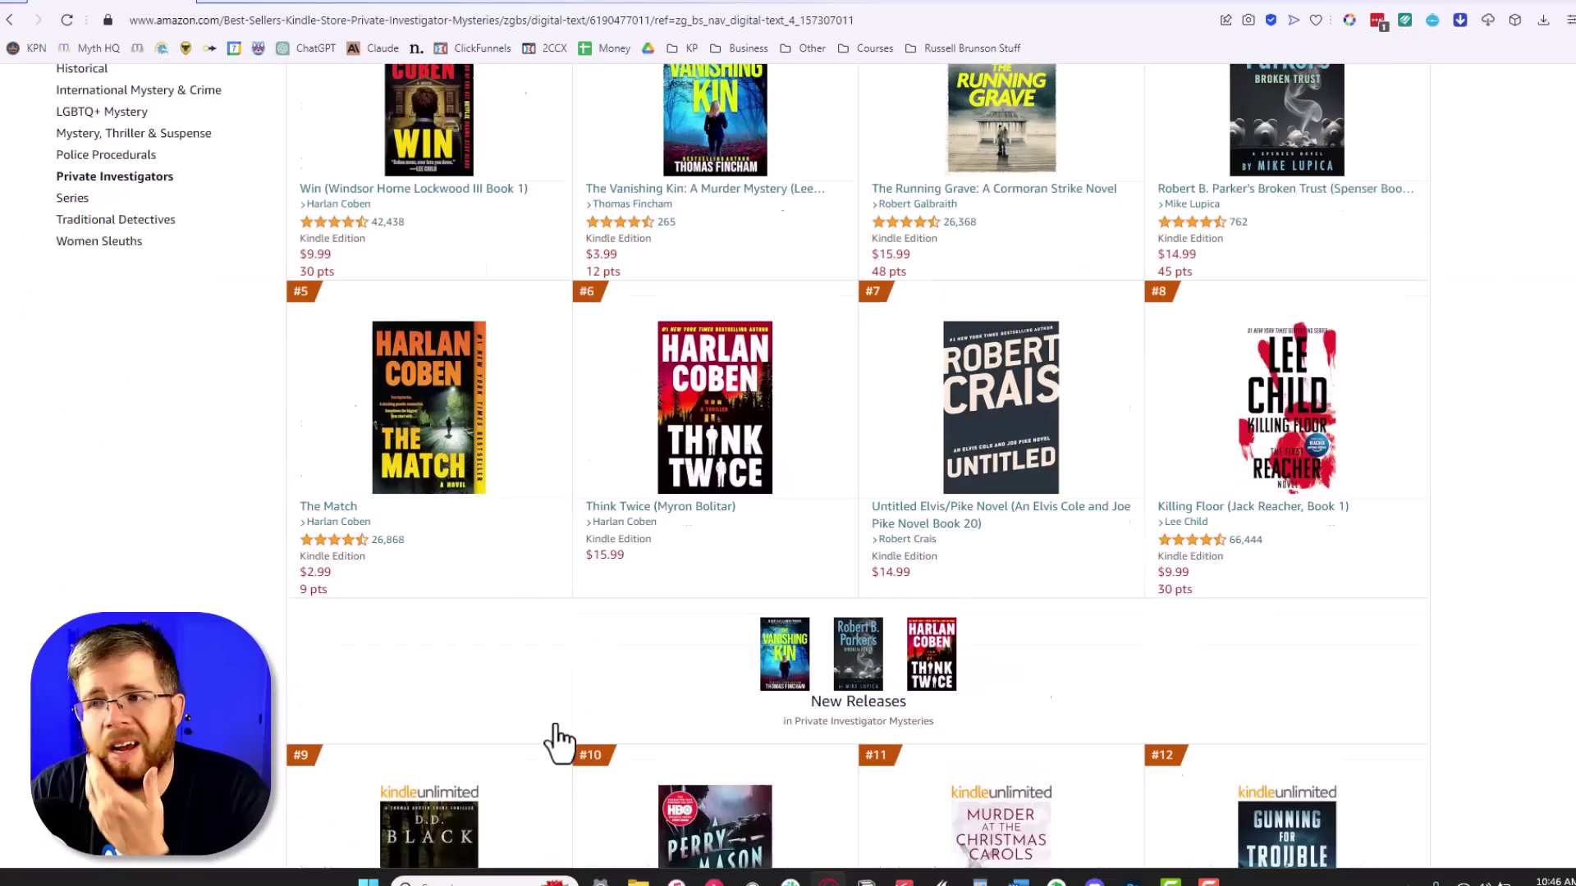
{"action": "scroll", "coordinate": [552, 774], "scroll_direction": "down", "scroll_amount": 1}
{"action": "scroll", "coordinate": [574, 714], "scroll_direction": "up", "scroll_amount": 7}
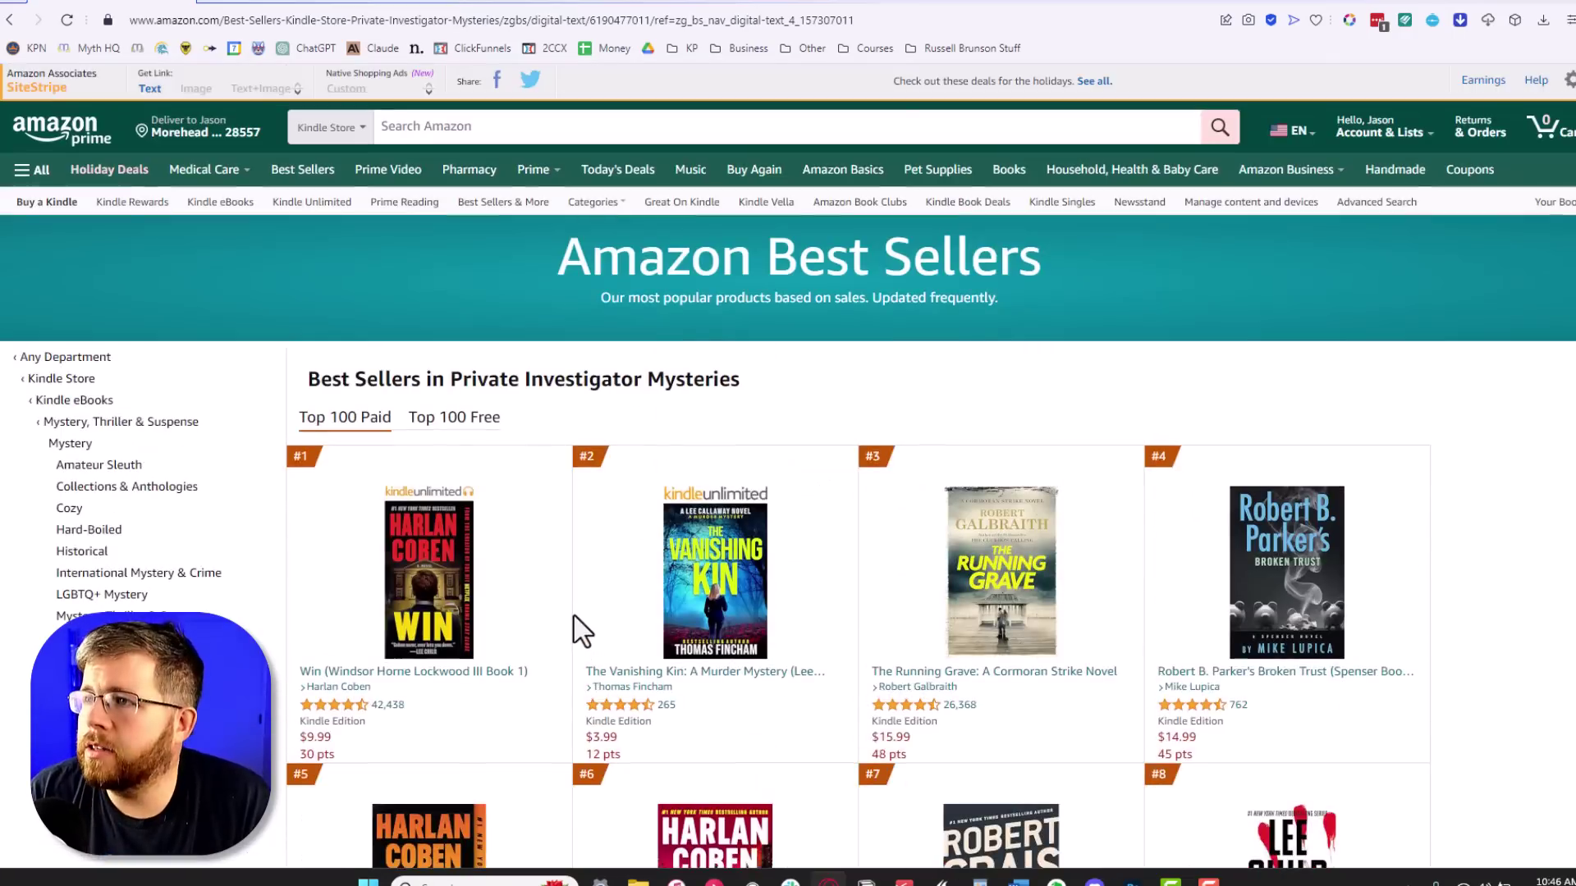
{"action": "scroll", "coordinate": [574, 627], "scroll_direction": "down", "scroll_amount": 4}
{"action": "scroll", "coordinate": [574, 628], "scroll_direction": "up", "scroll_amount": 1}
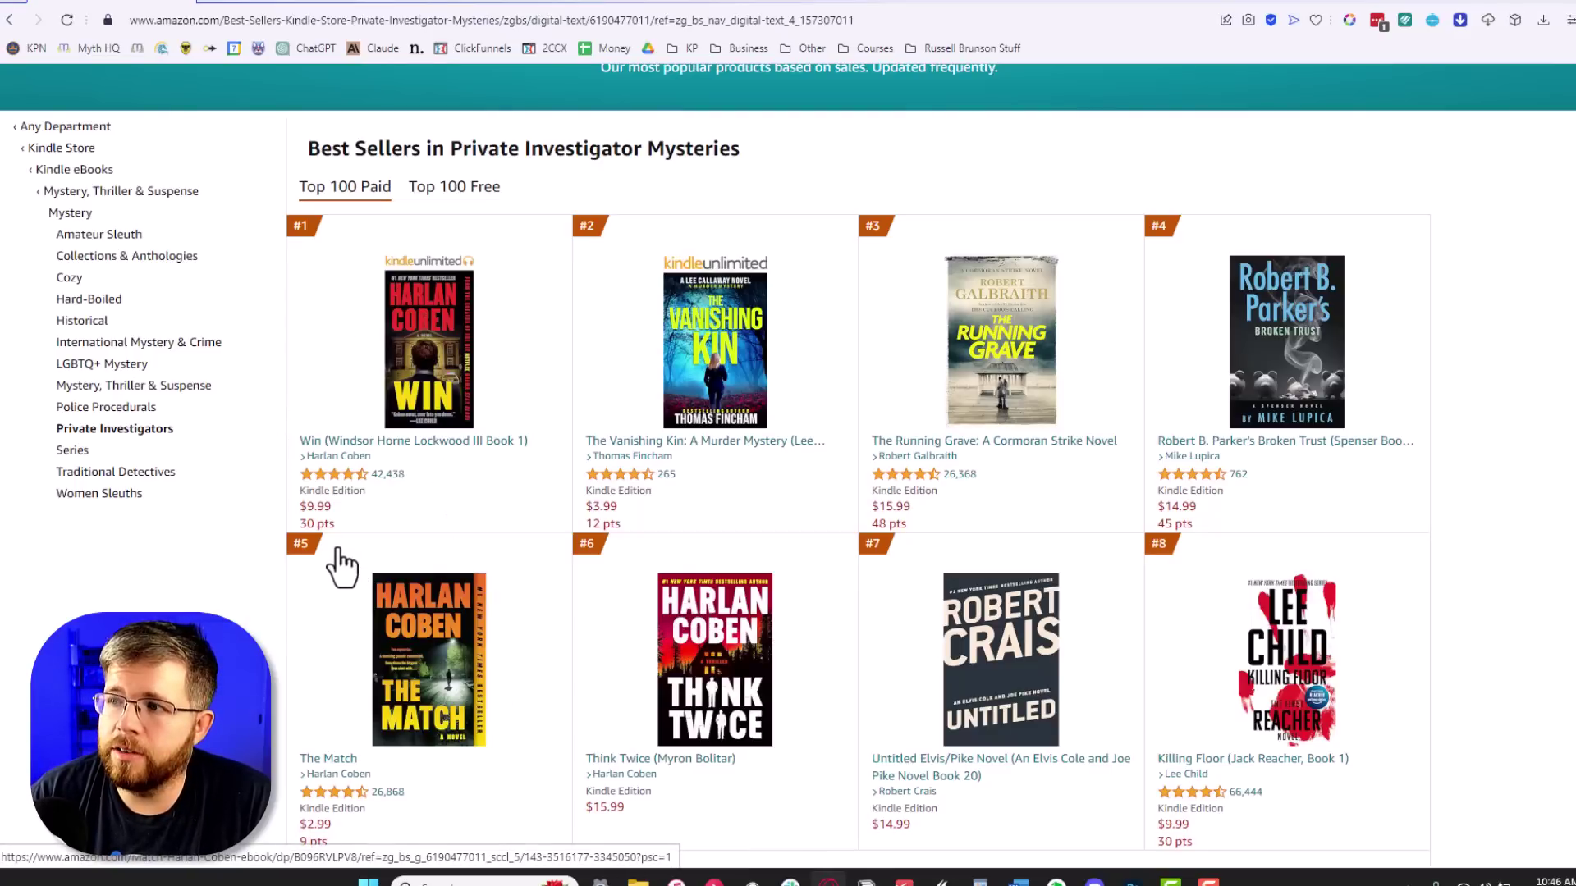
{"action": "scroll", "coordinate": [341, 564], "scroll_direction": "down", "scroll_amount": 10}
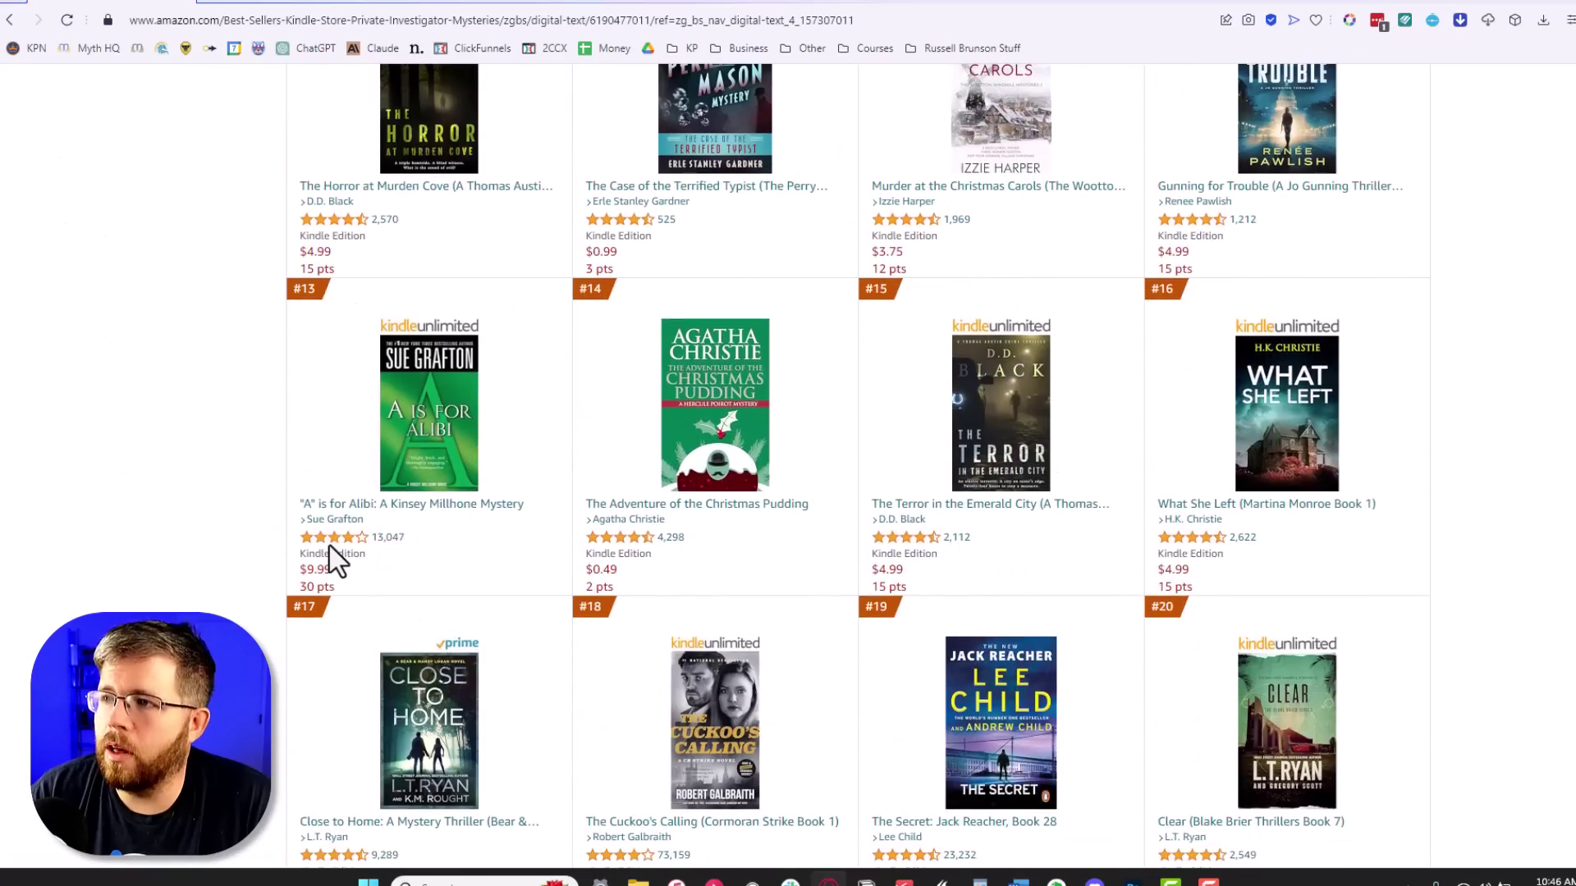
{"action": "scroll", "coordinate": [365, 682], "scroll_direction": "up", "scroll_amount": 15}
{"action": "scroll", "coordinate": [366, 701], "scroll_direction": "down", "scroll_amount": 5}
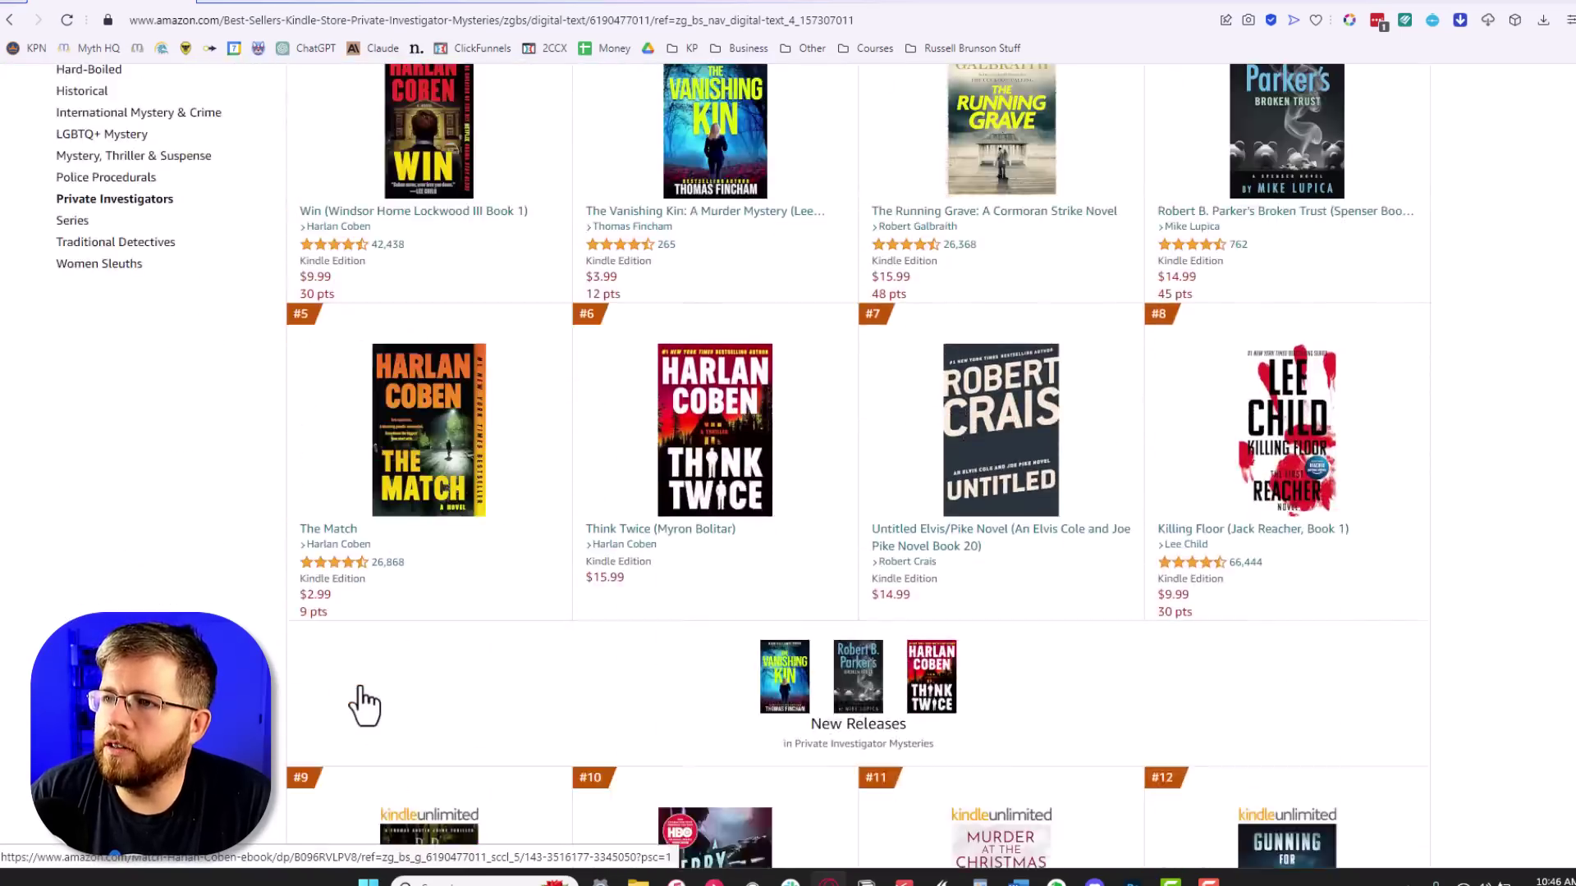
{"action": "scroll", "coordinate": [365, 706], "scroll_direction": "up", "scroll_amount": 4}
{"action": "scroll", "coordinate": [362, 700], "scroll_direction": "down", "scroll_amount": 1}
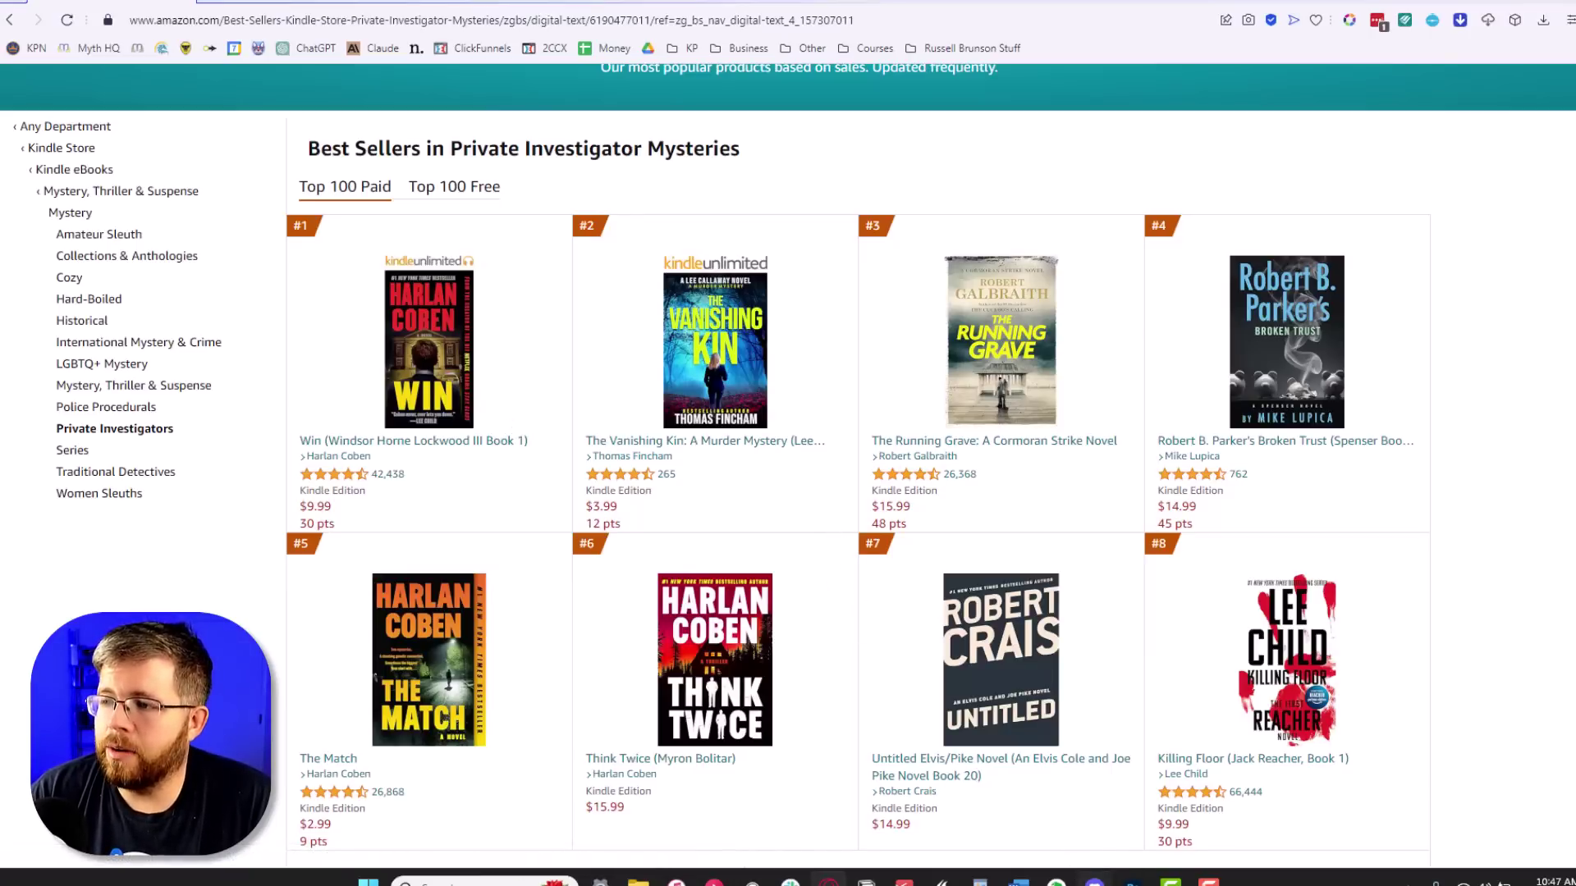
{"action": "left_click", "coordinate": [1094, 881]}
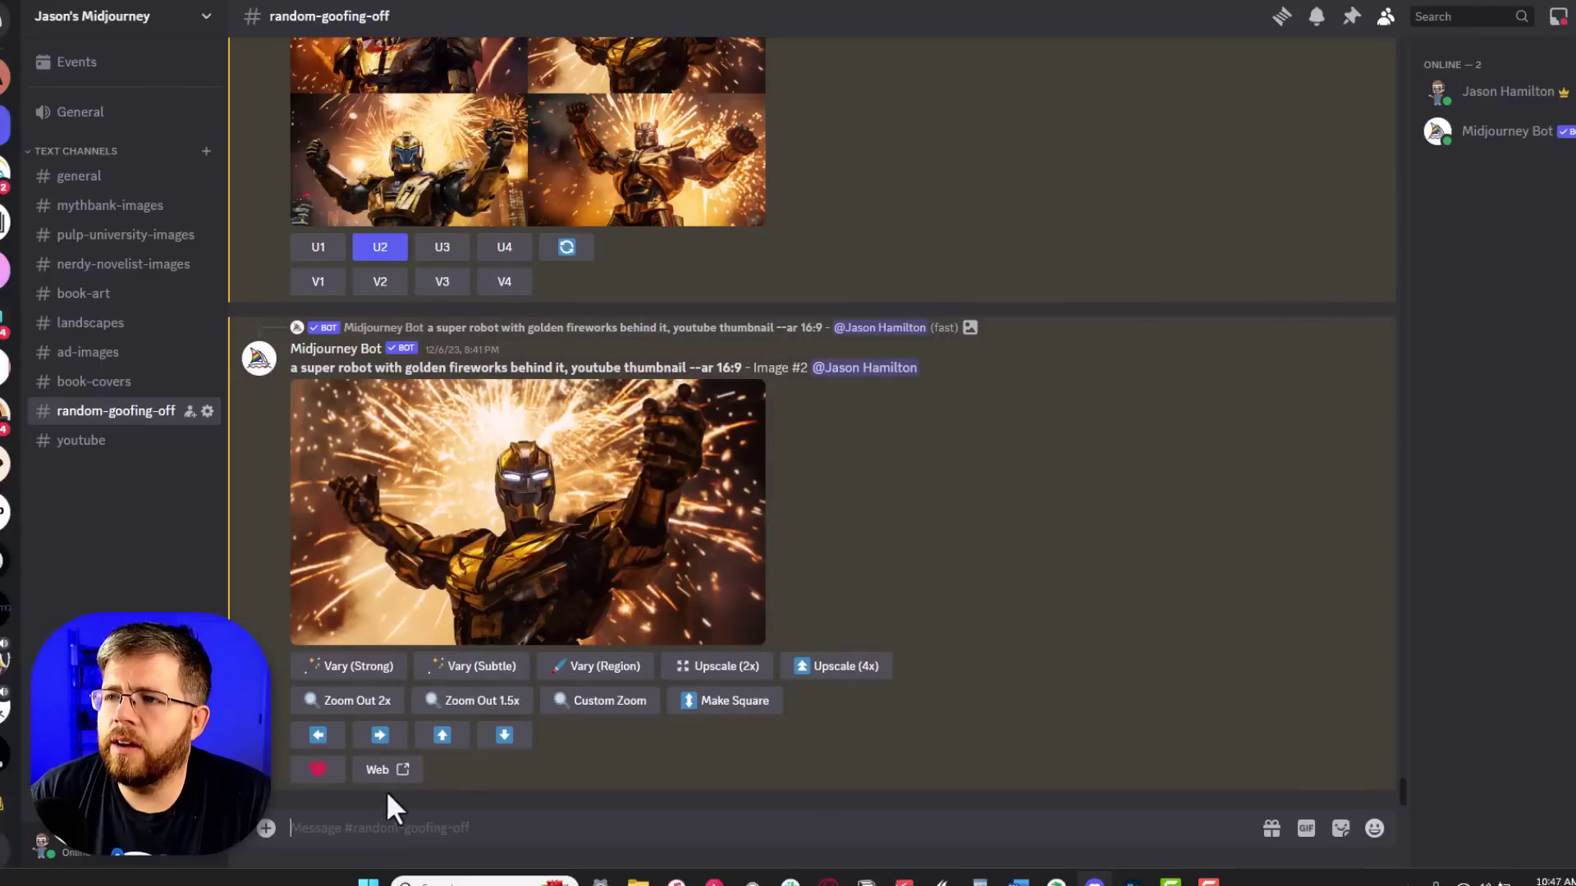
Step: Go to the book-covers channel, inspect the dragon cover, and focus the message box
{"action": "scroll", "coordinate": [429, 633], "scroll_direction": "up", "scroll_amount": 8}
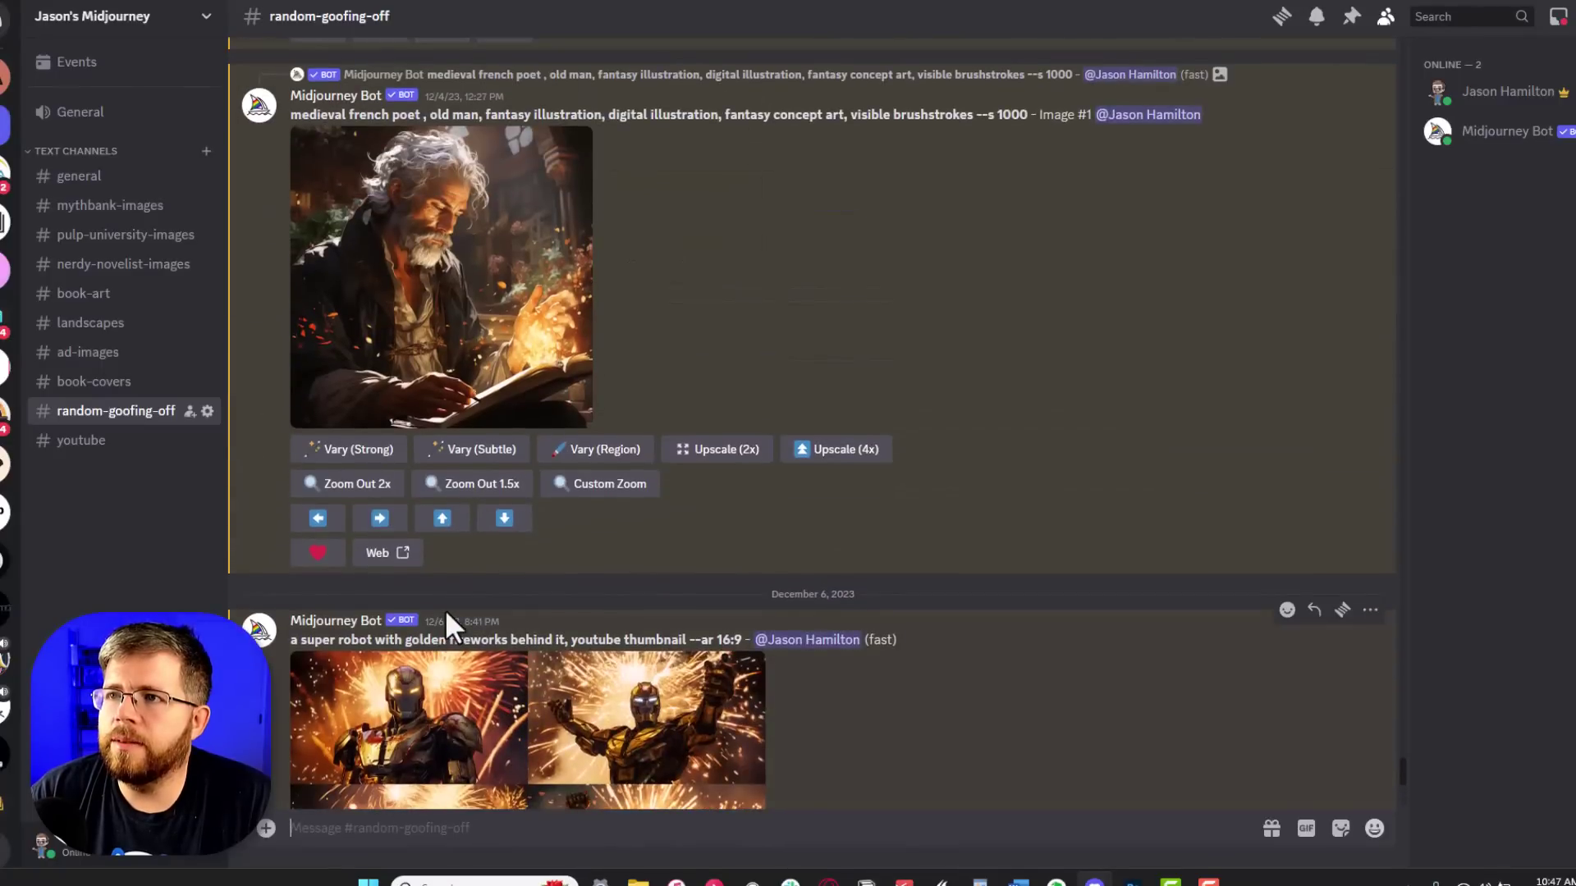
{"action": "scroll", "coordinate": [446, 623], "scroll_direction": "down", "scroll_amount": 8}
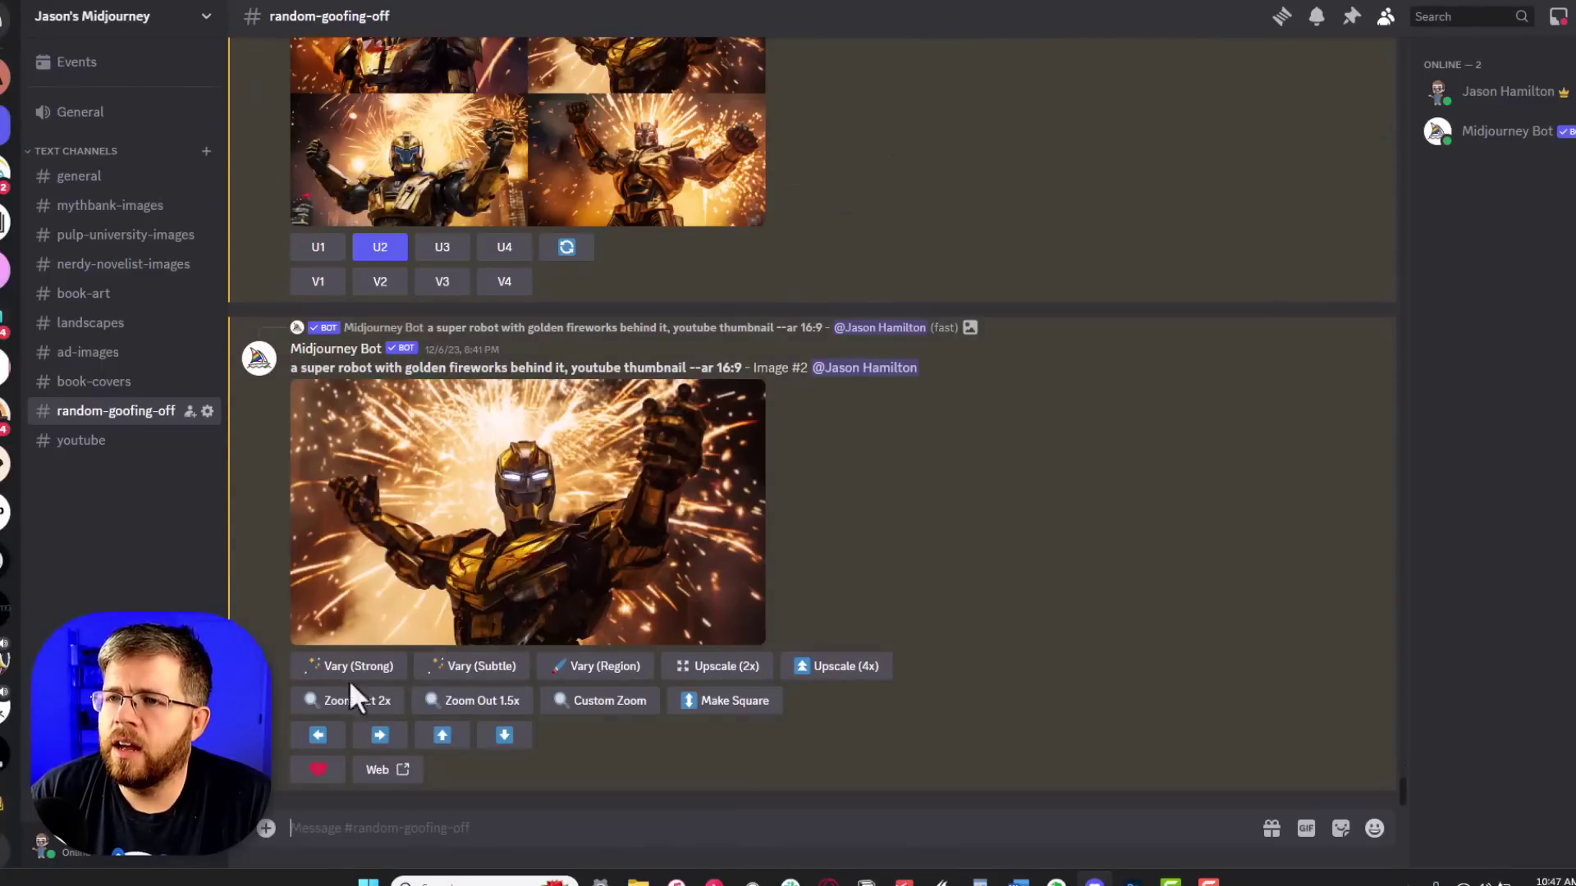
{"action": "left_click", "coordinate": [119, 386]}
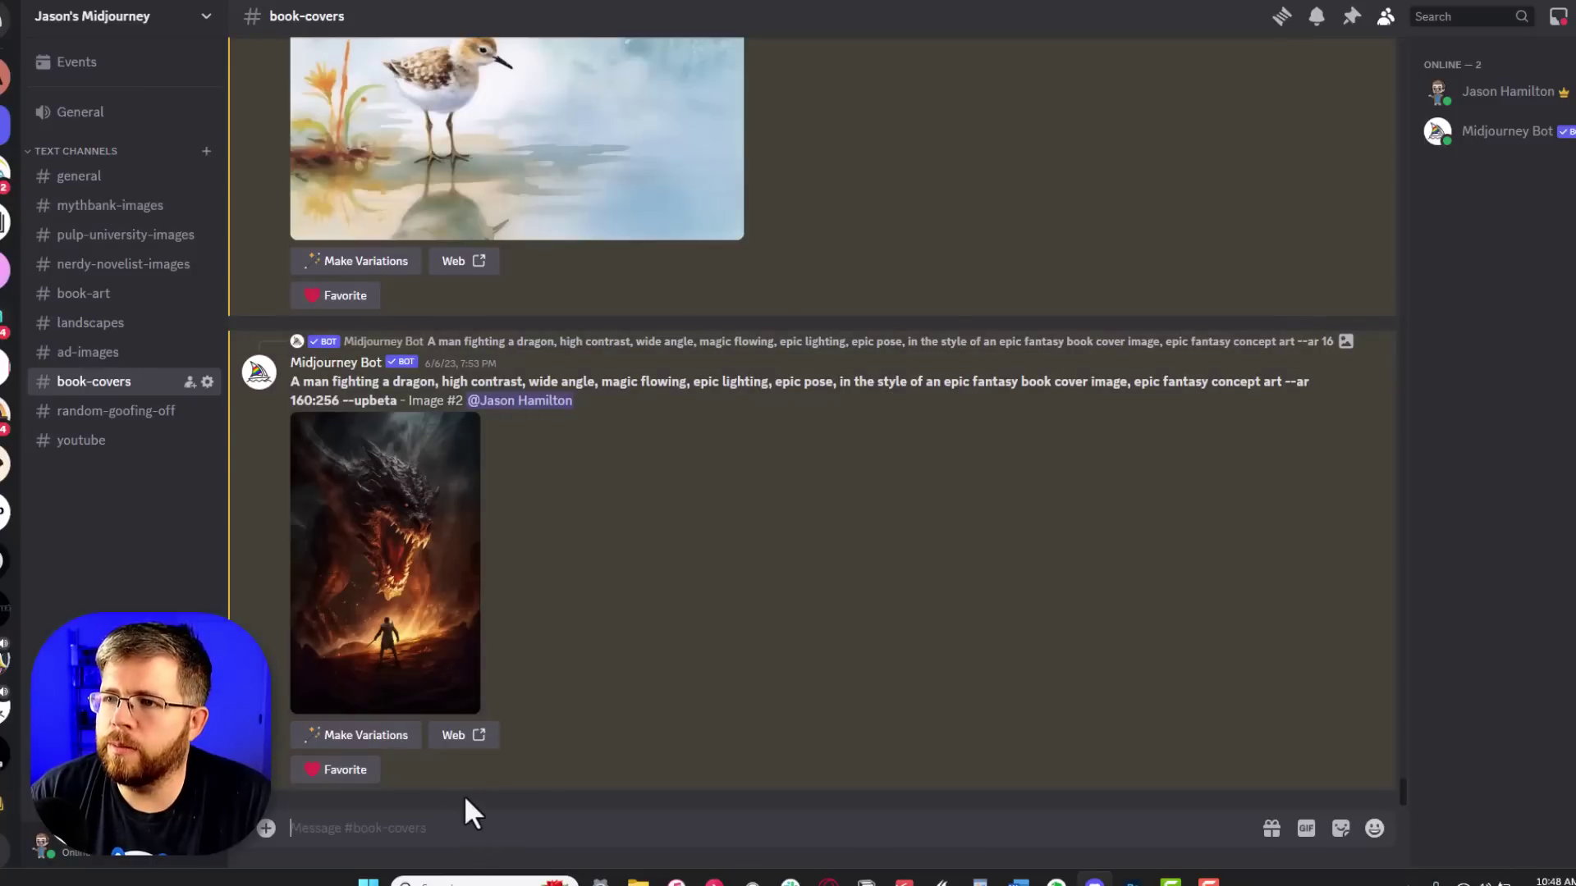
{"action": "left_click", "coordinate": [373, 545]}
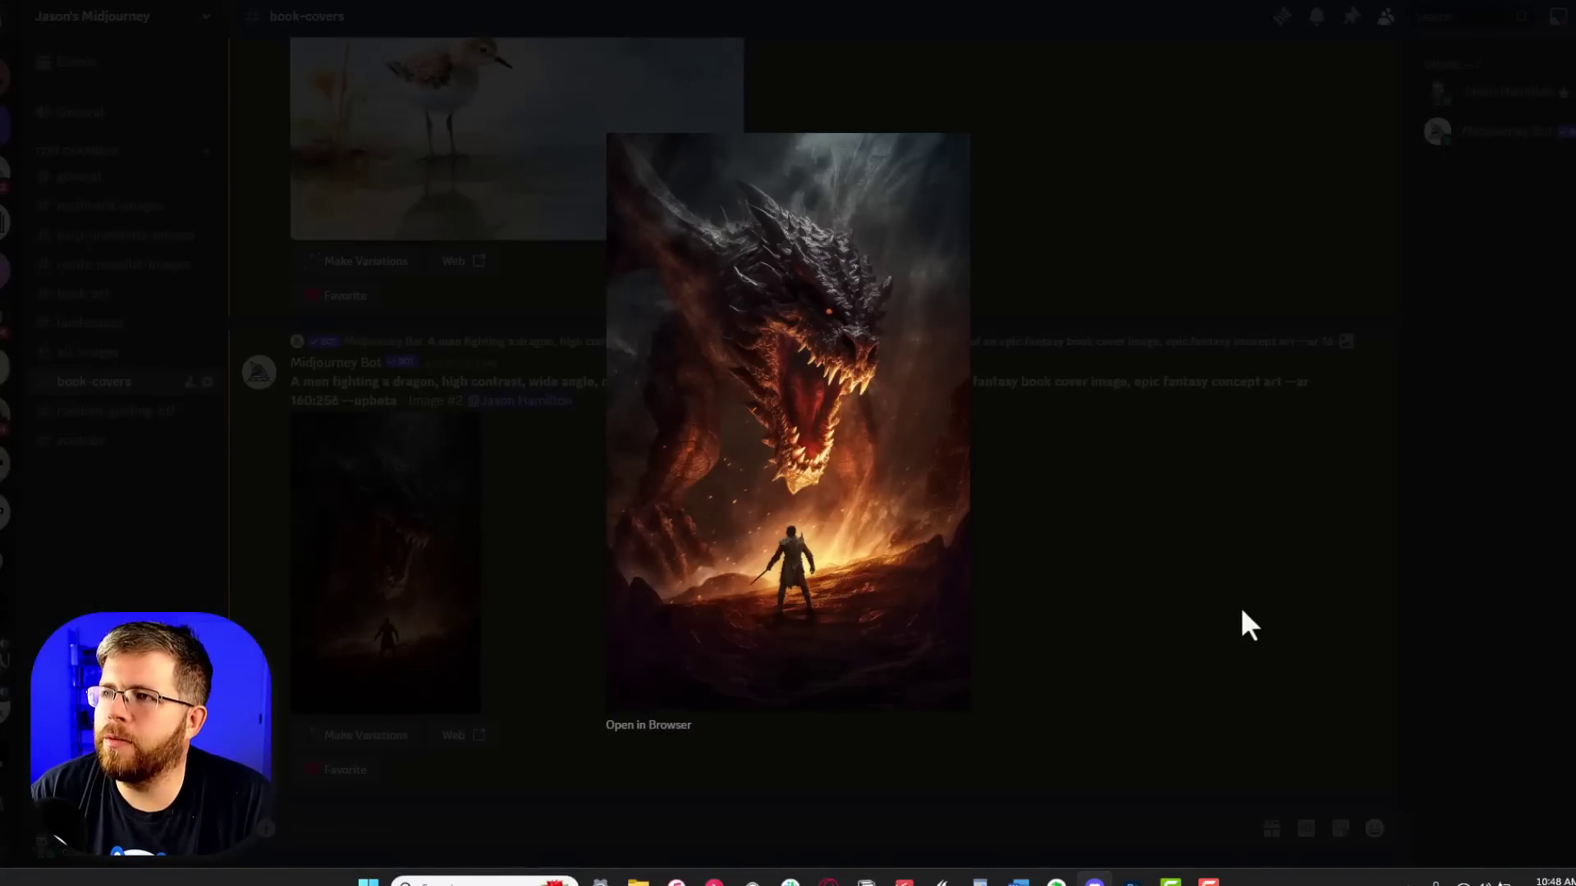
{"action": "left_click", "coordinate": [1171, 550]}
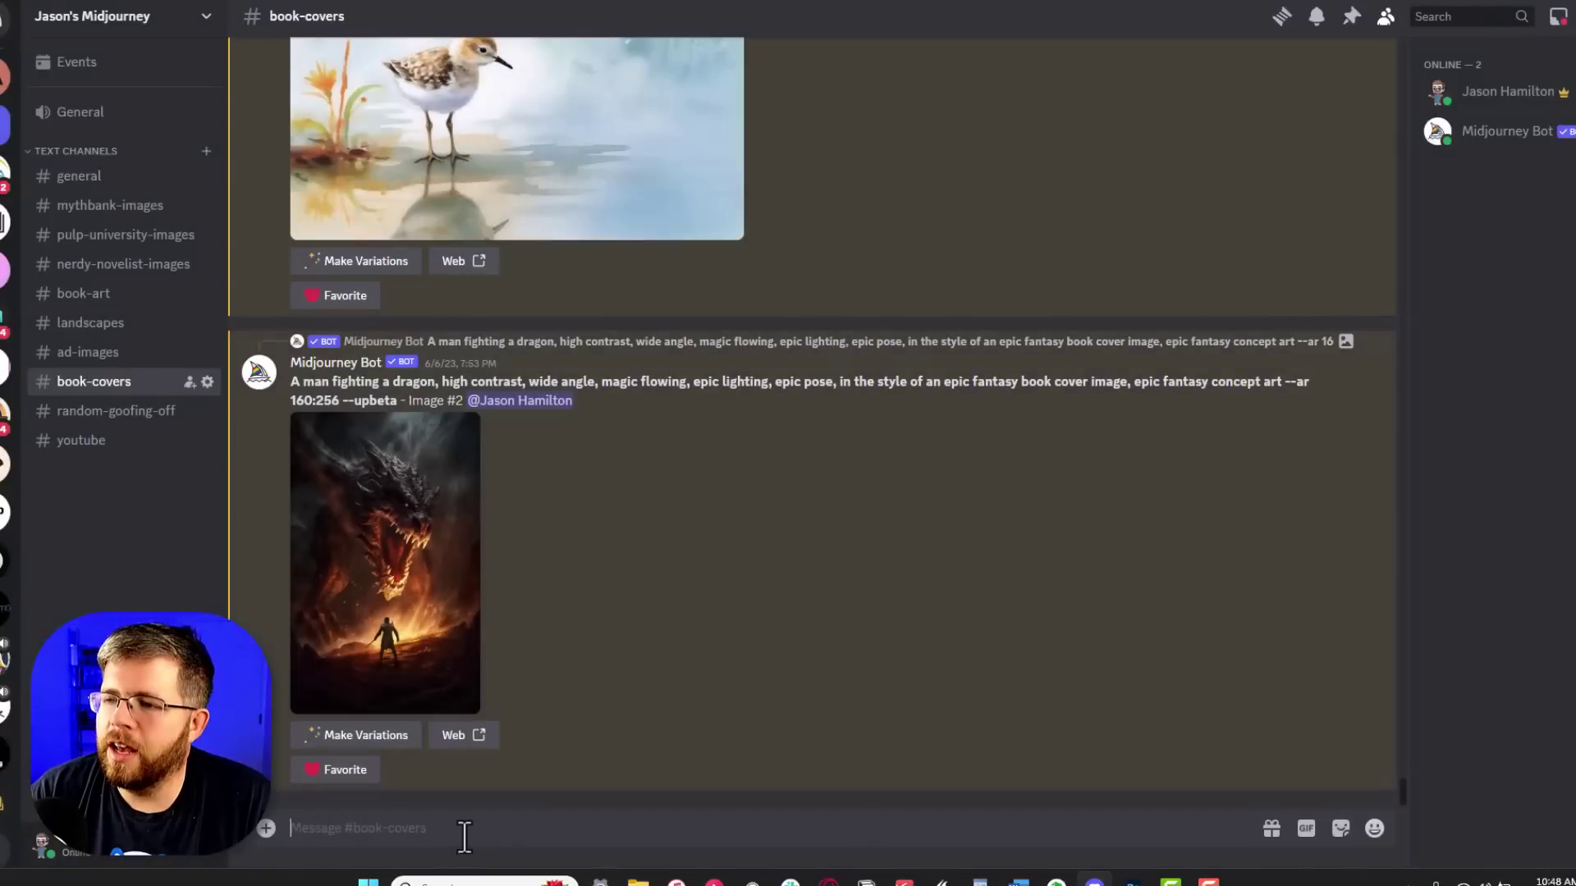
{"action": "left_click", "coordinate": [449, 829]}
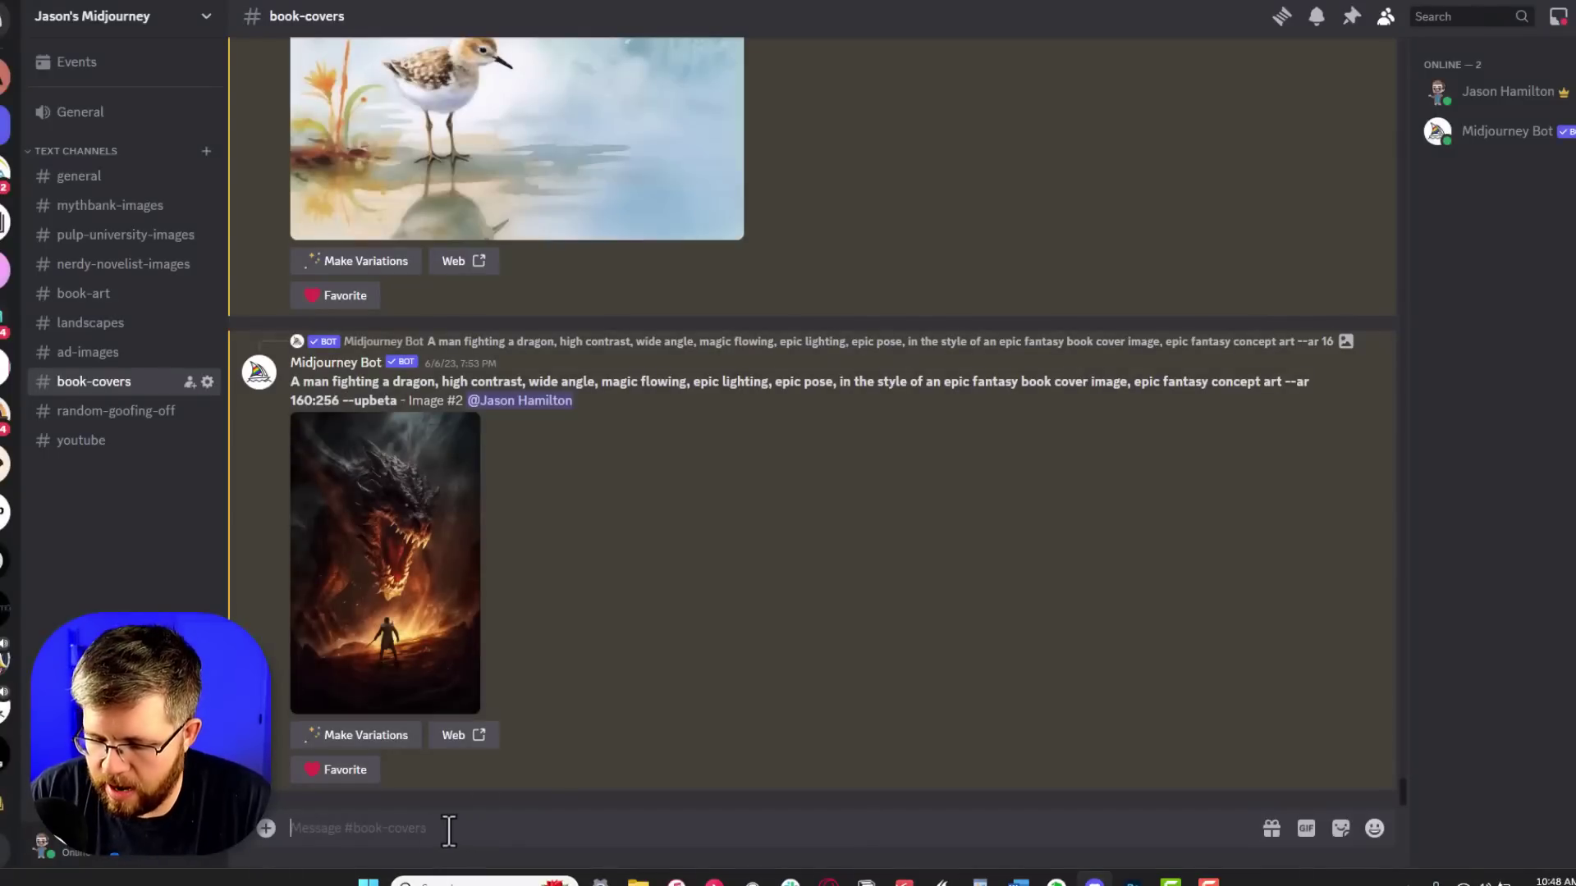
Step: Start an /imagine prompt: 'A woman facing away from the camera, in the woods at night,'
{"action": "type", "text": "/ima"}
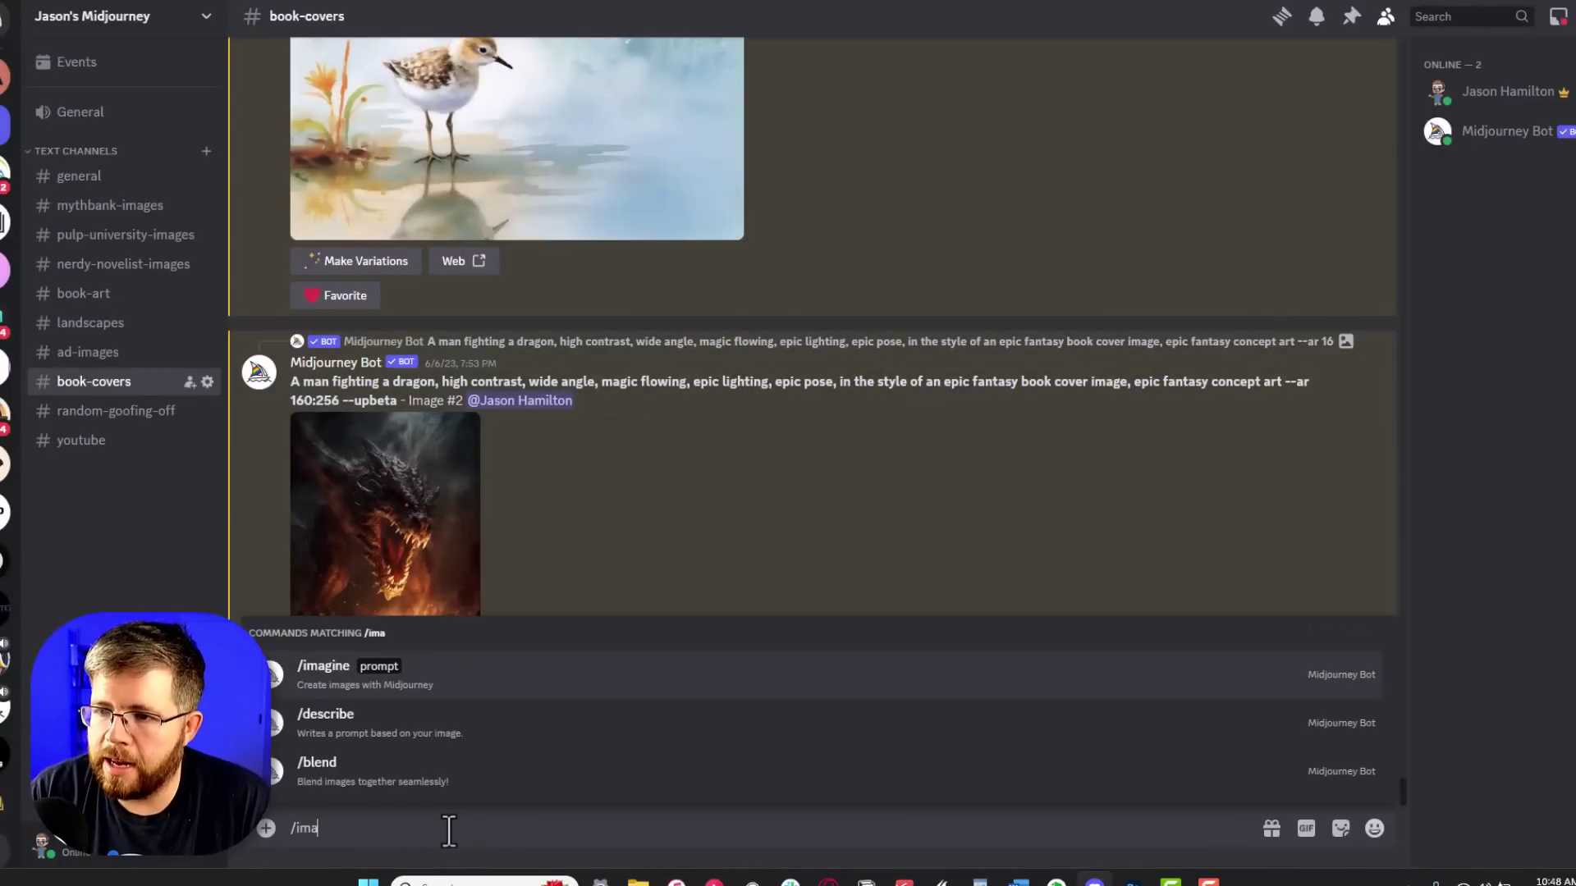
{"action": "key", "text": "Tab"}
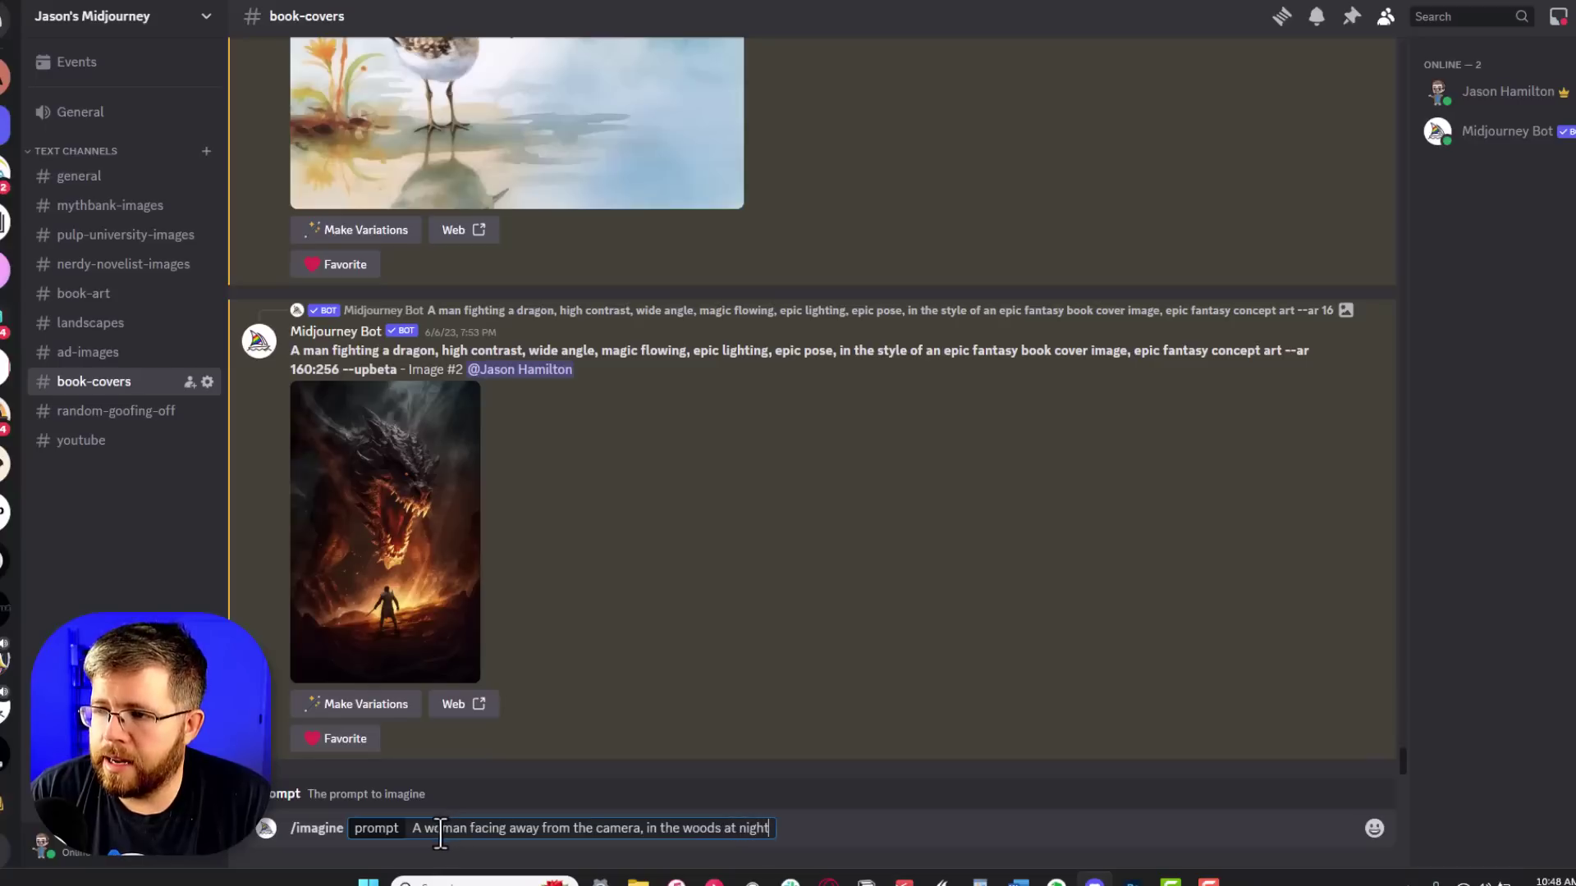
{"action": "type", "text": ","}
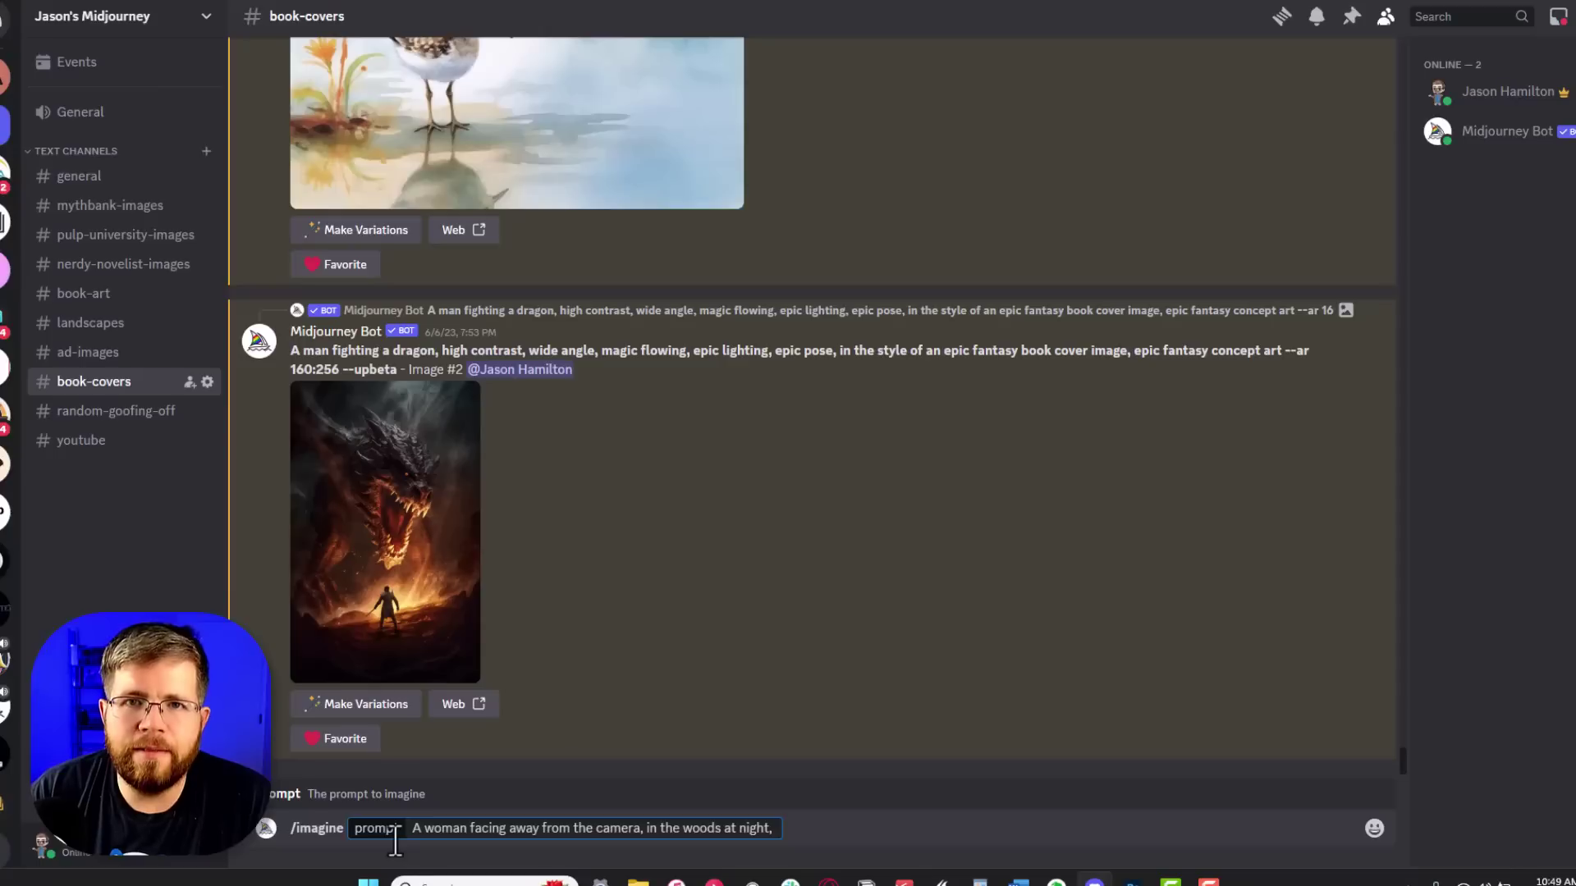
Step: Prefix the prompt with 'A book cover image for a thriller,' and drop the trailing comma
{"action": "type", "text": "A book c"}
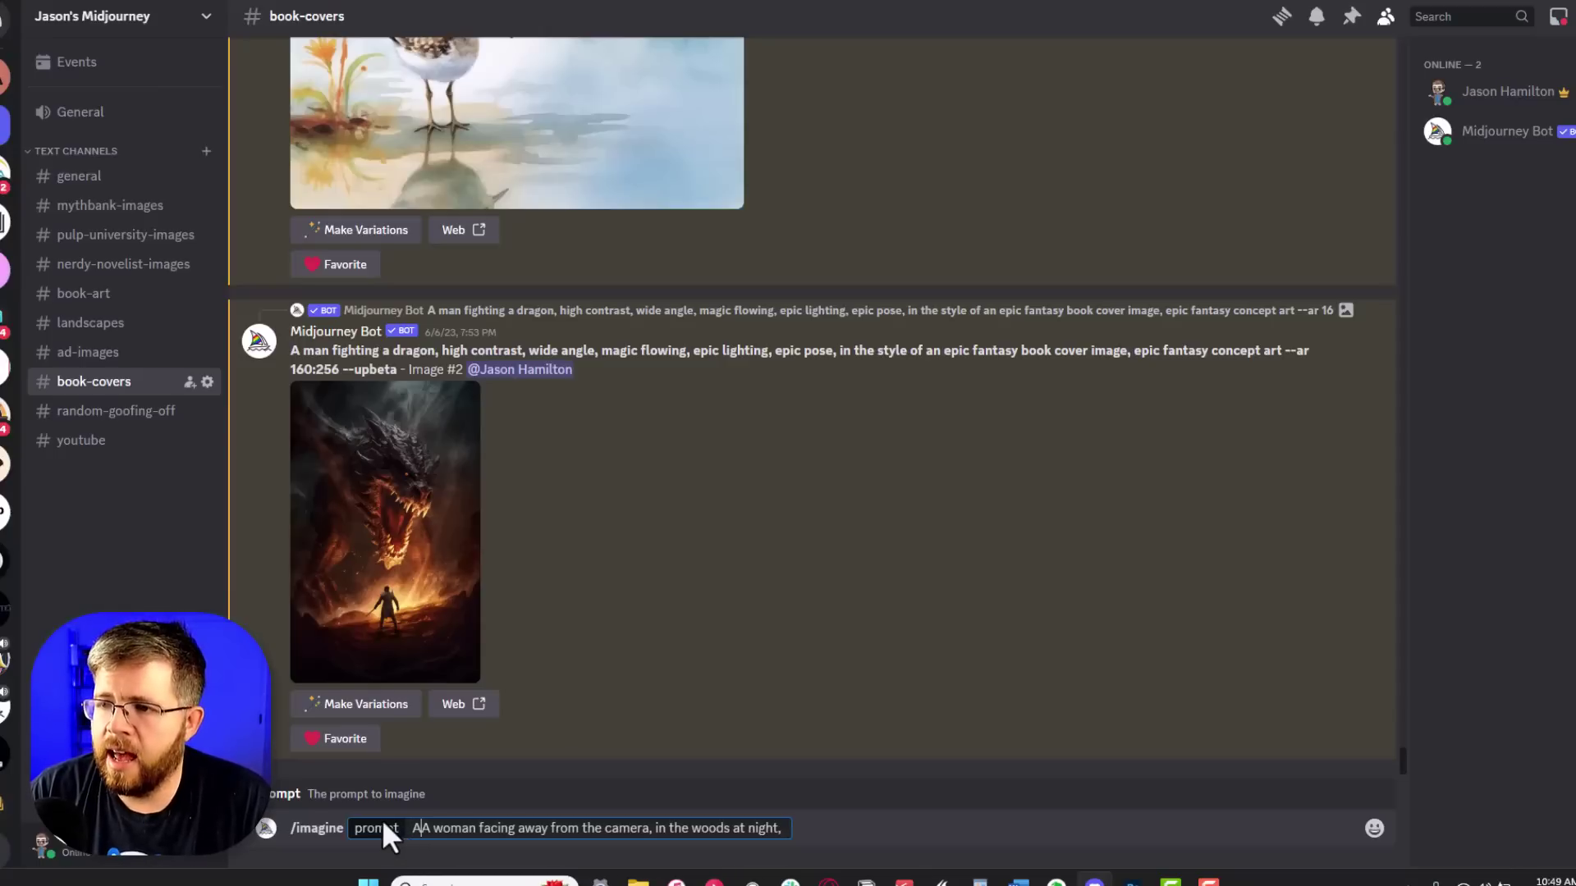
{"action": "type", "text": "over image for a "}
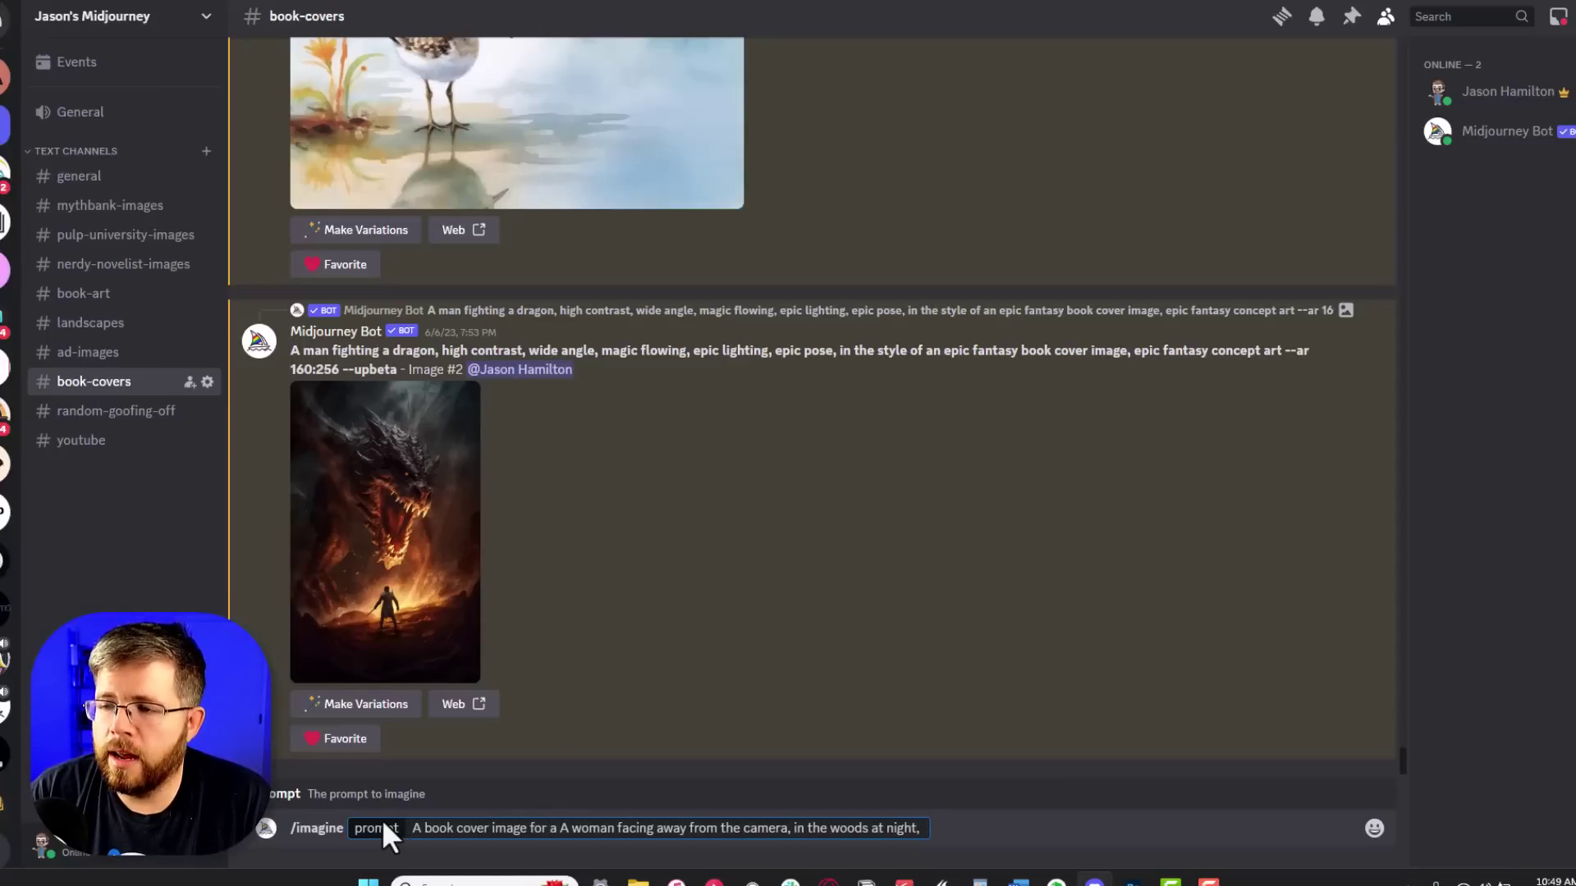
{"action": "type", "text": "thriller,"}
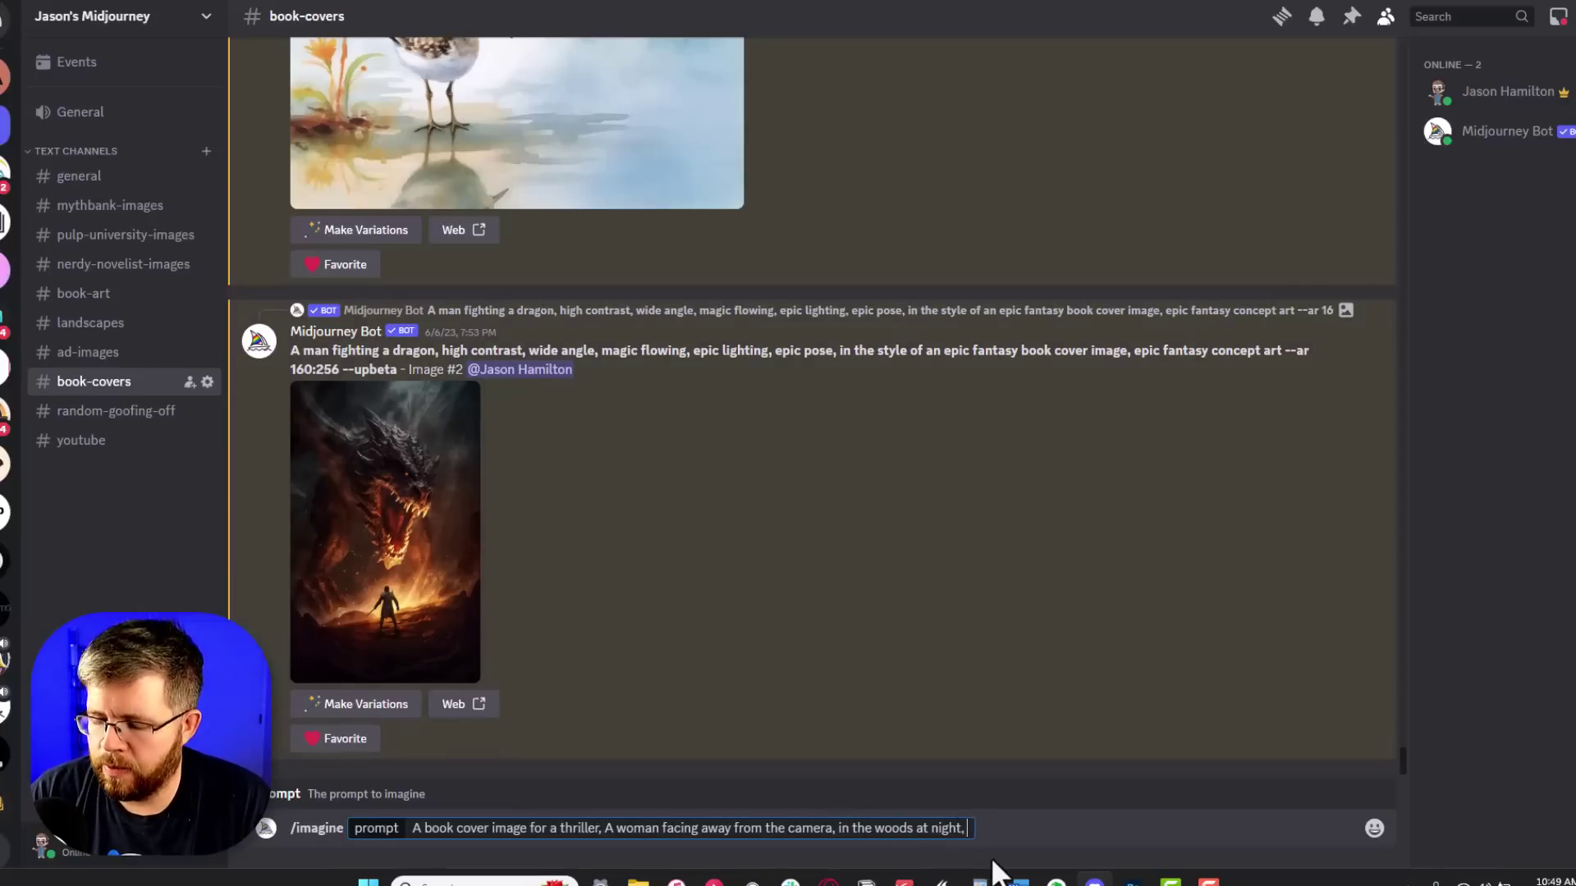
{"action": "key", "text": "BackSpace"}
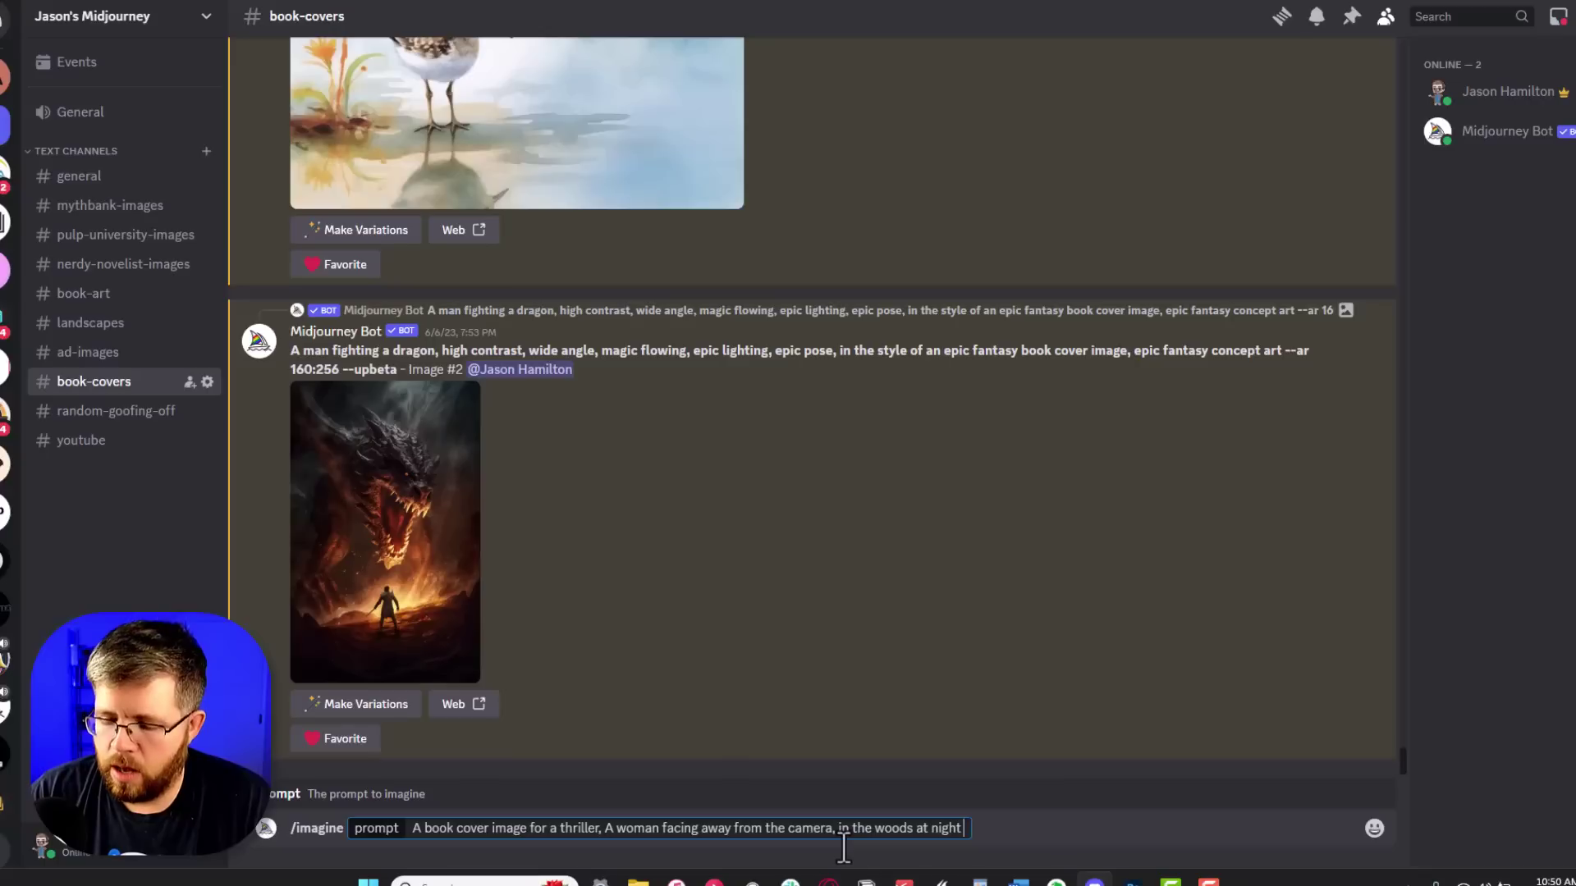
Step: Append --ar 160:256 to the thriller cover prompt and submit it
{"action": "type", "text": "--"}
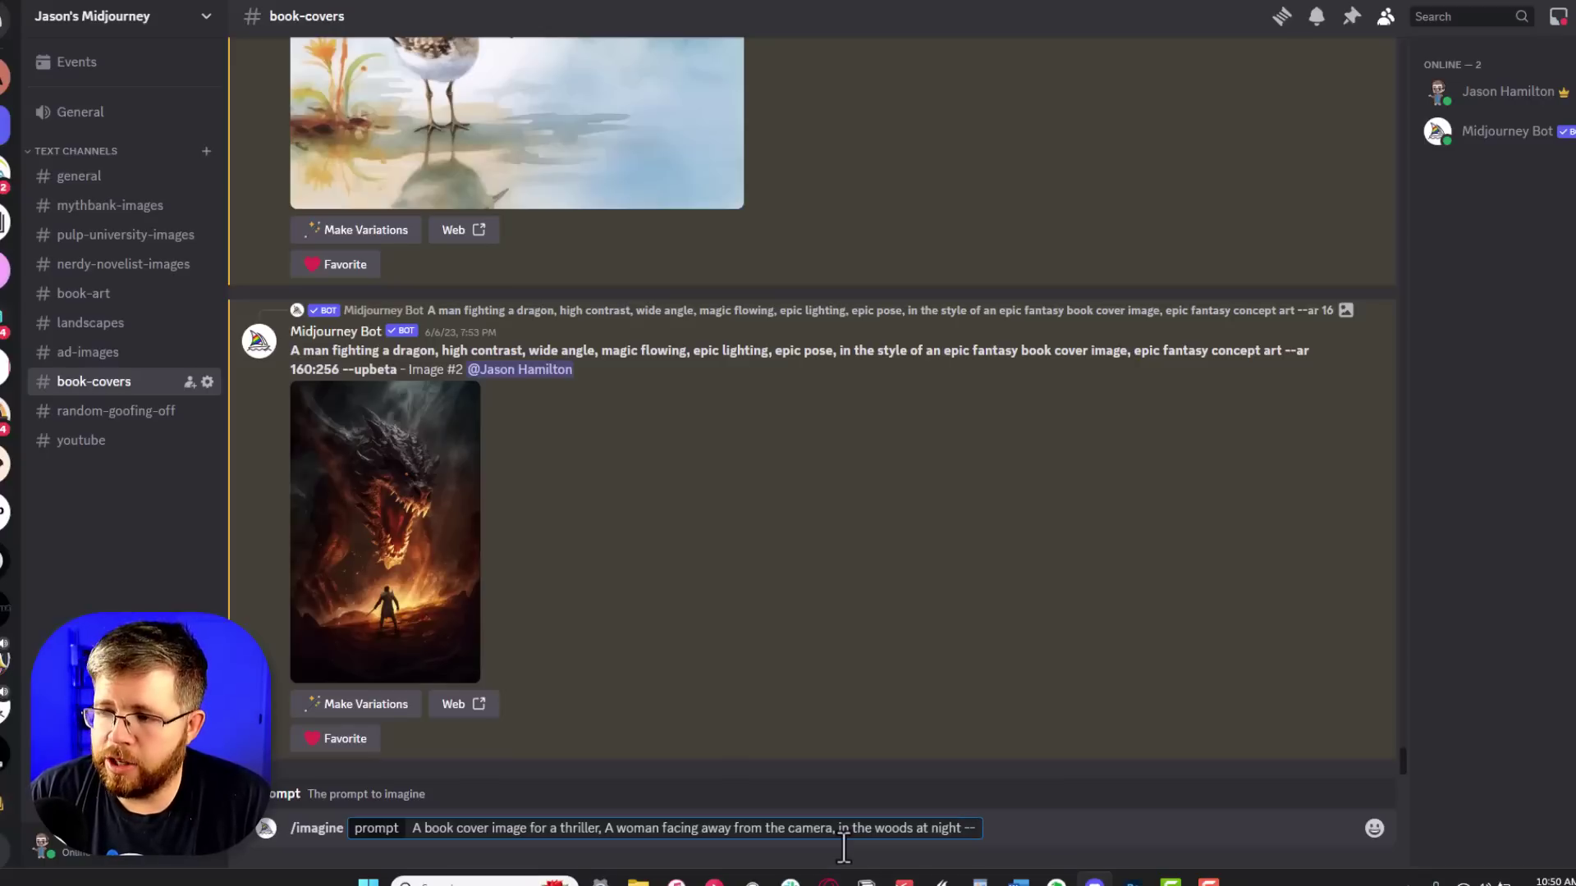
{"action": "type", "text": "ar "}
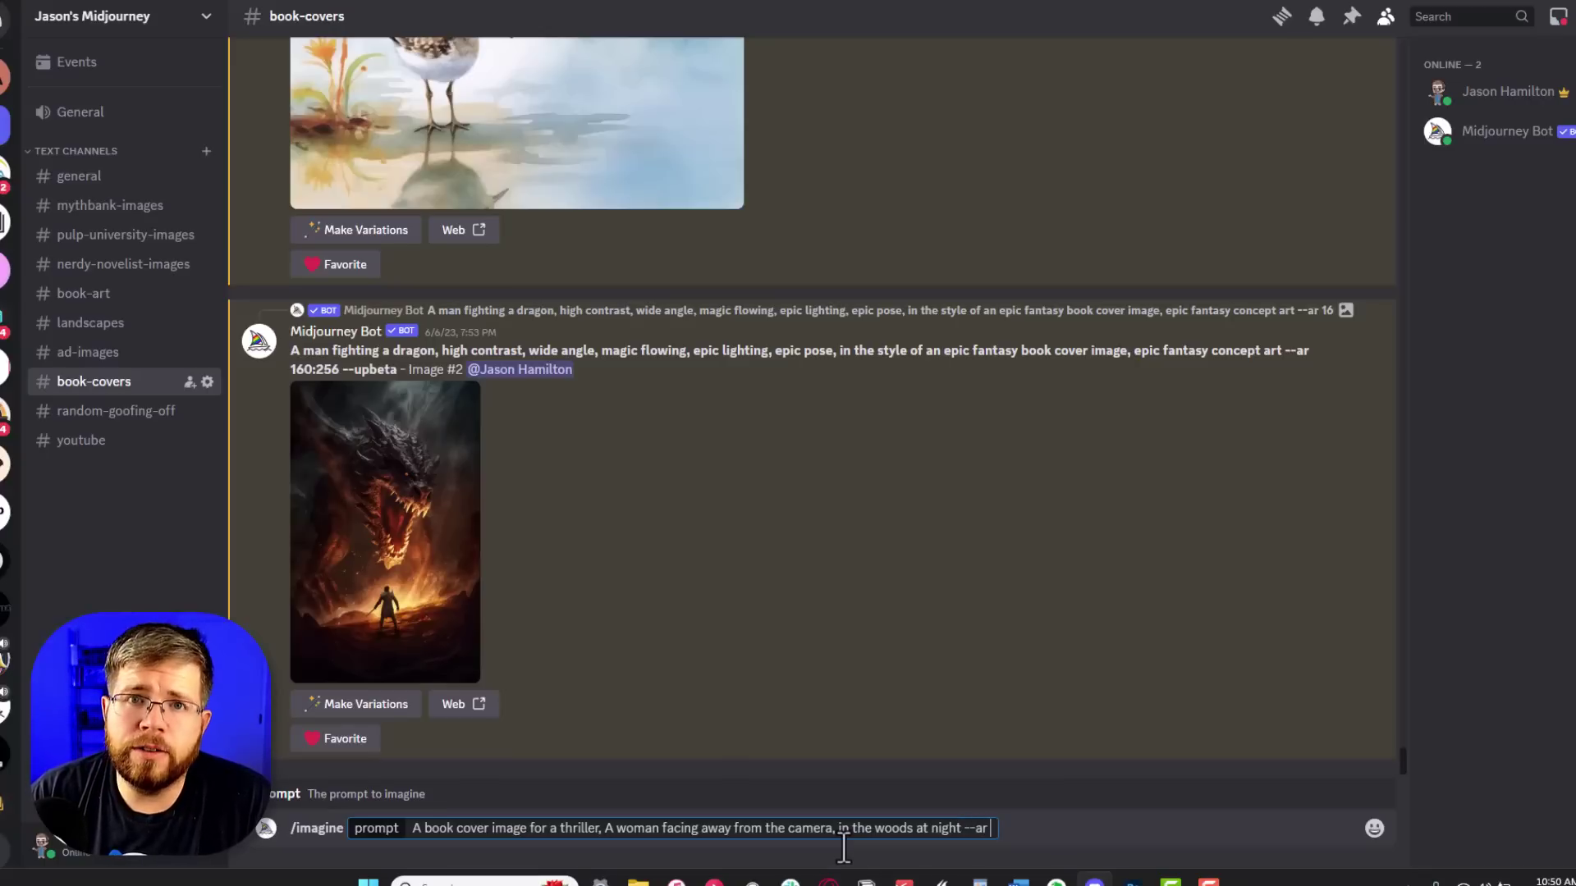
{"action": "type", "text": "160"}
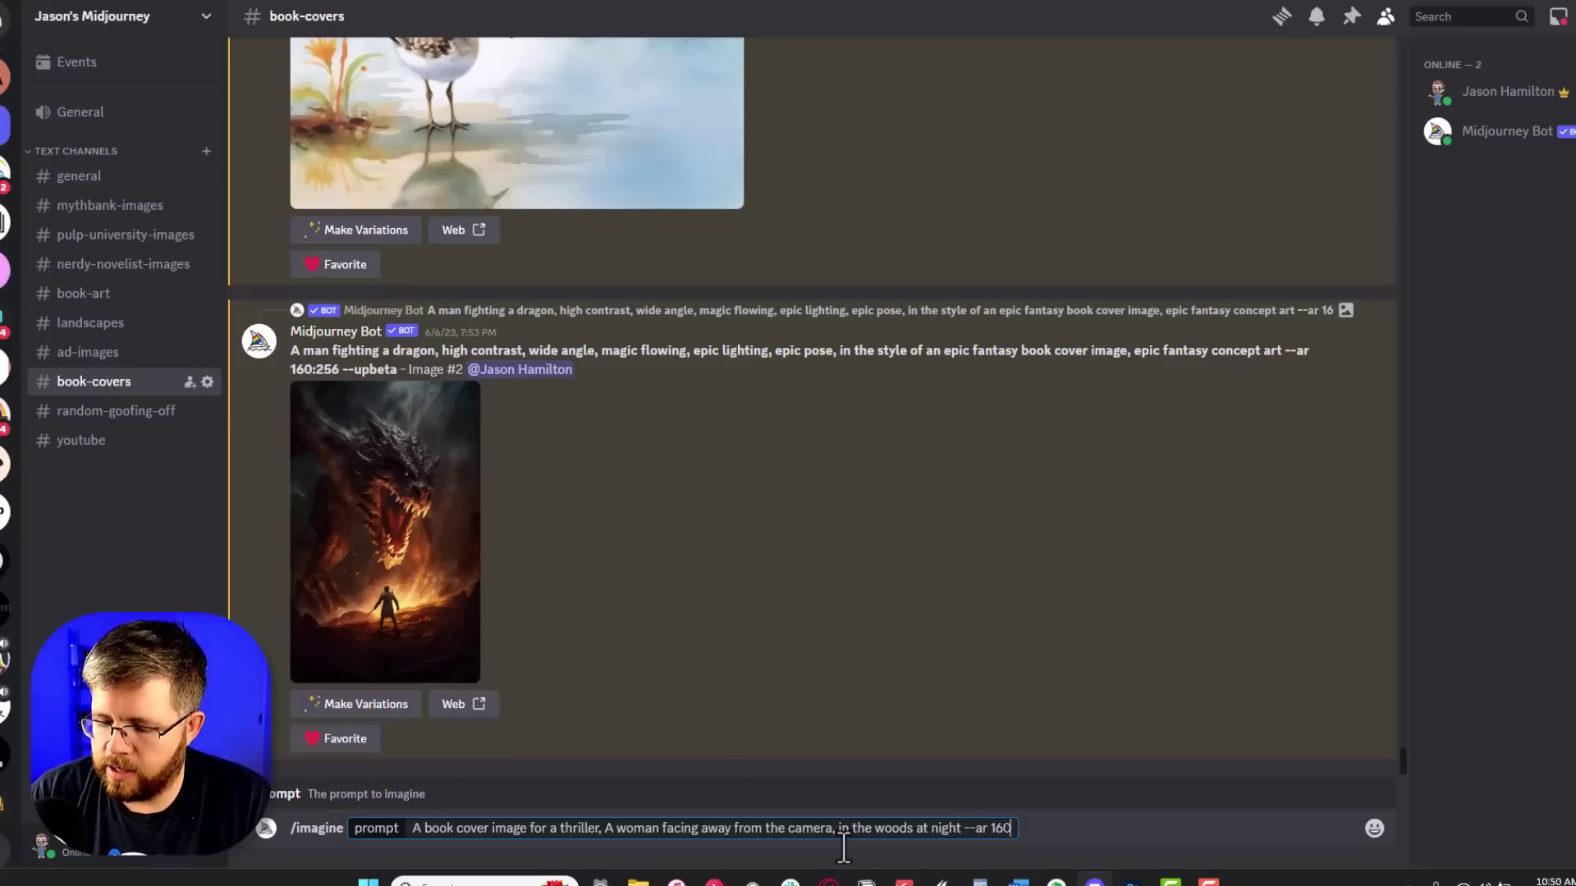
{"action": "type", "text": ":256"}
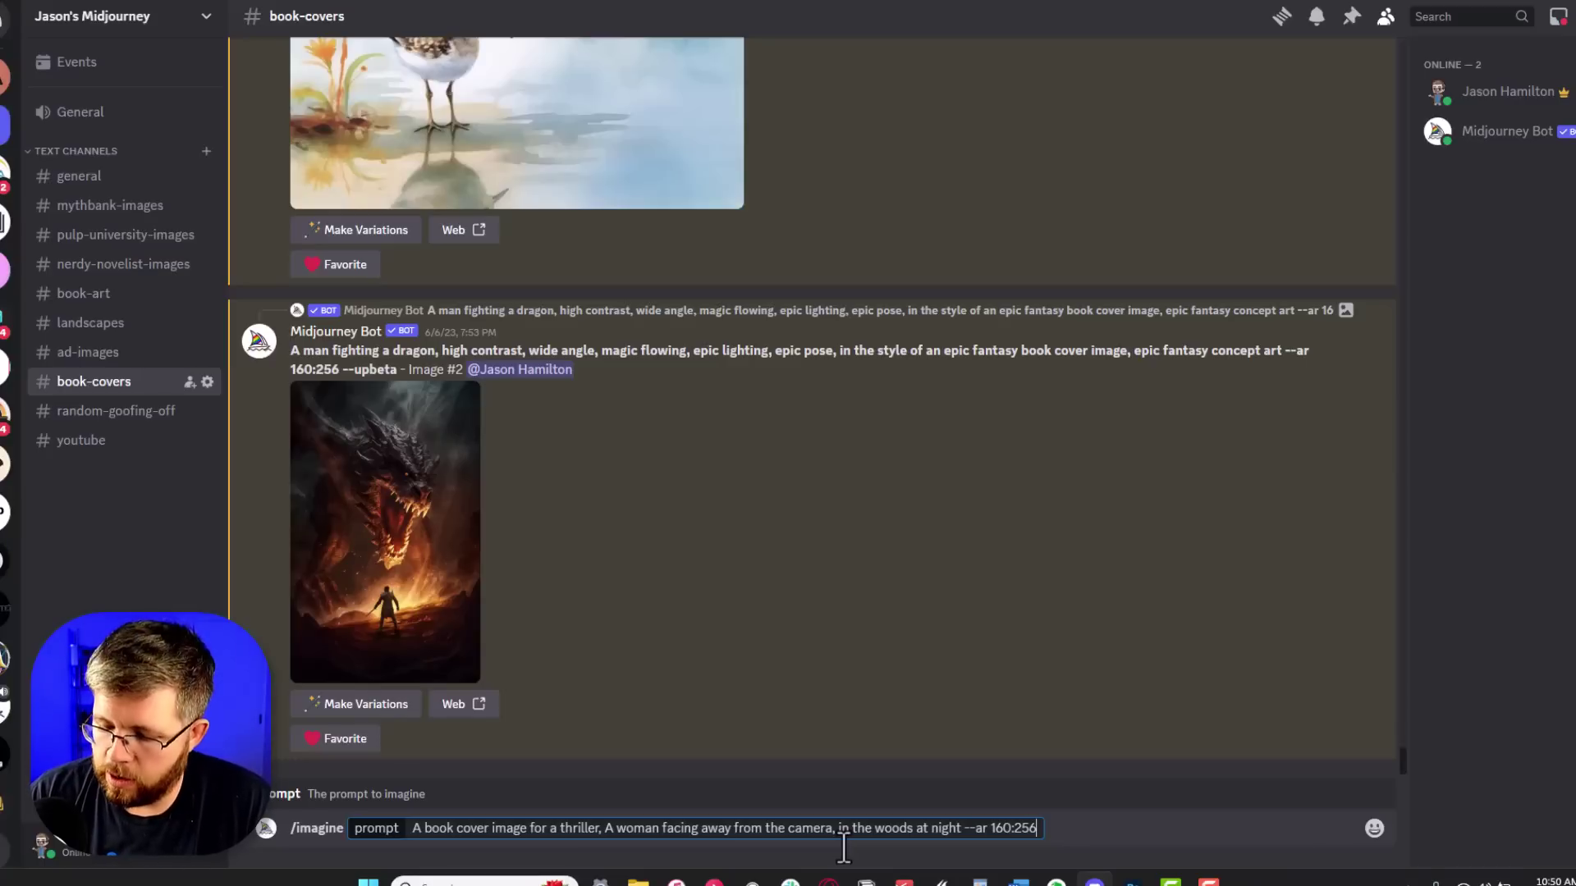
{"action": "key", "text": "Return"}
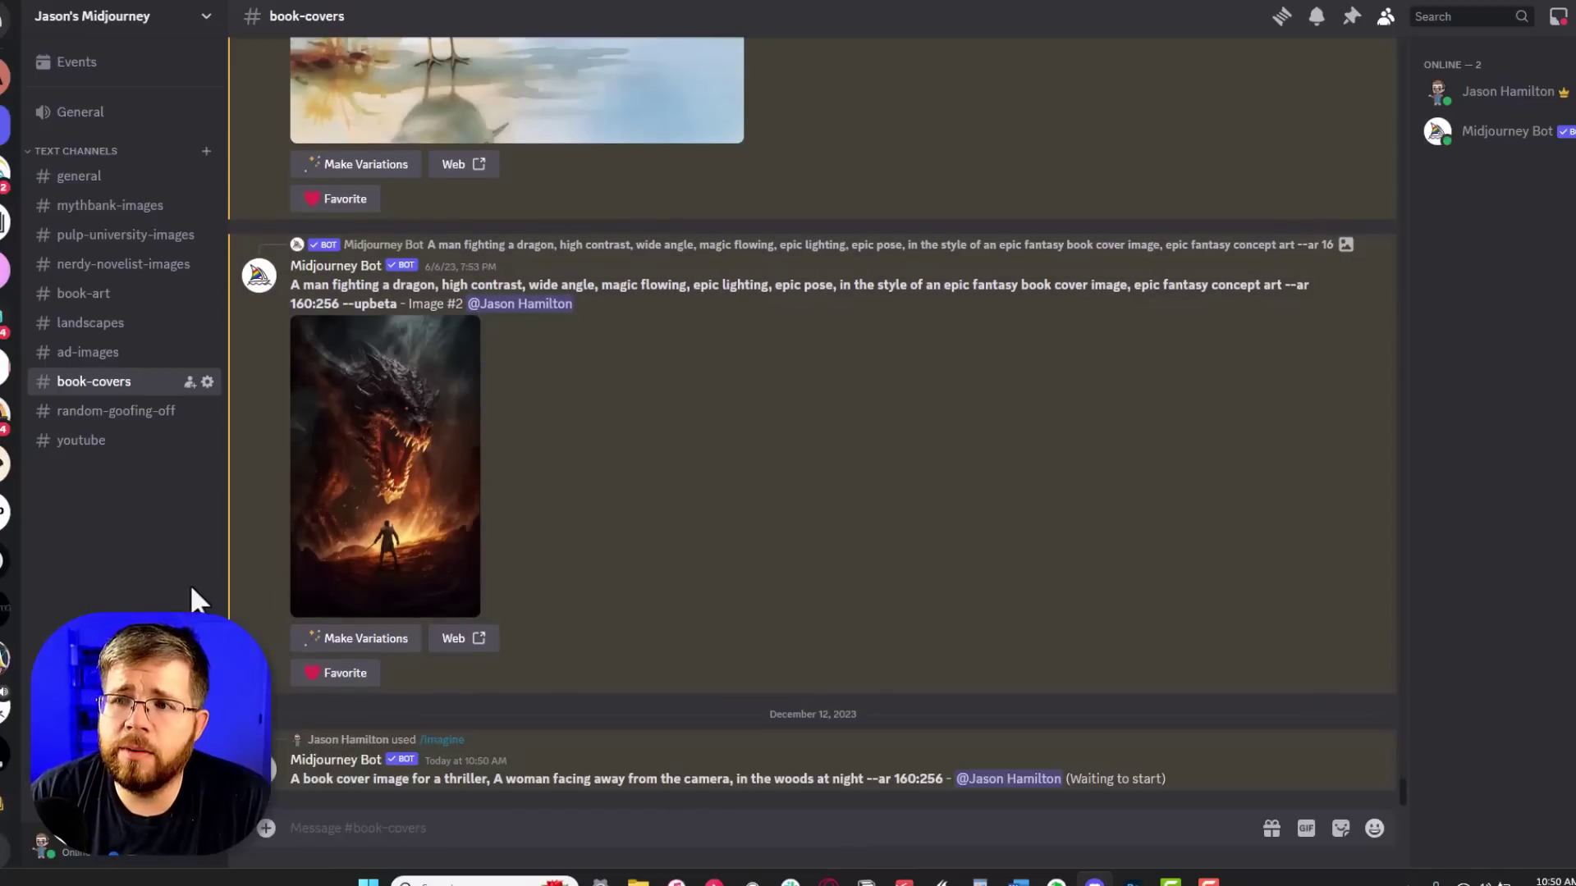
Step: Enlarge the four dark-forest thriller cover options for inspection, then close the viewer
{"action": "left_click", "coordinate": [397, 542]}
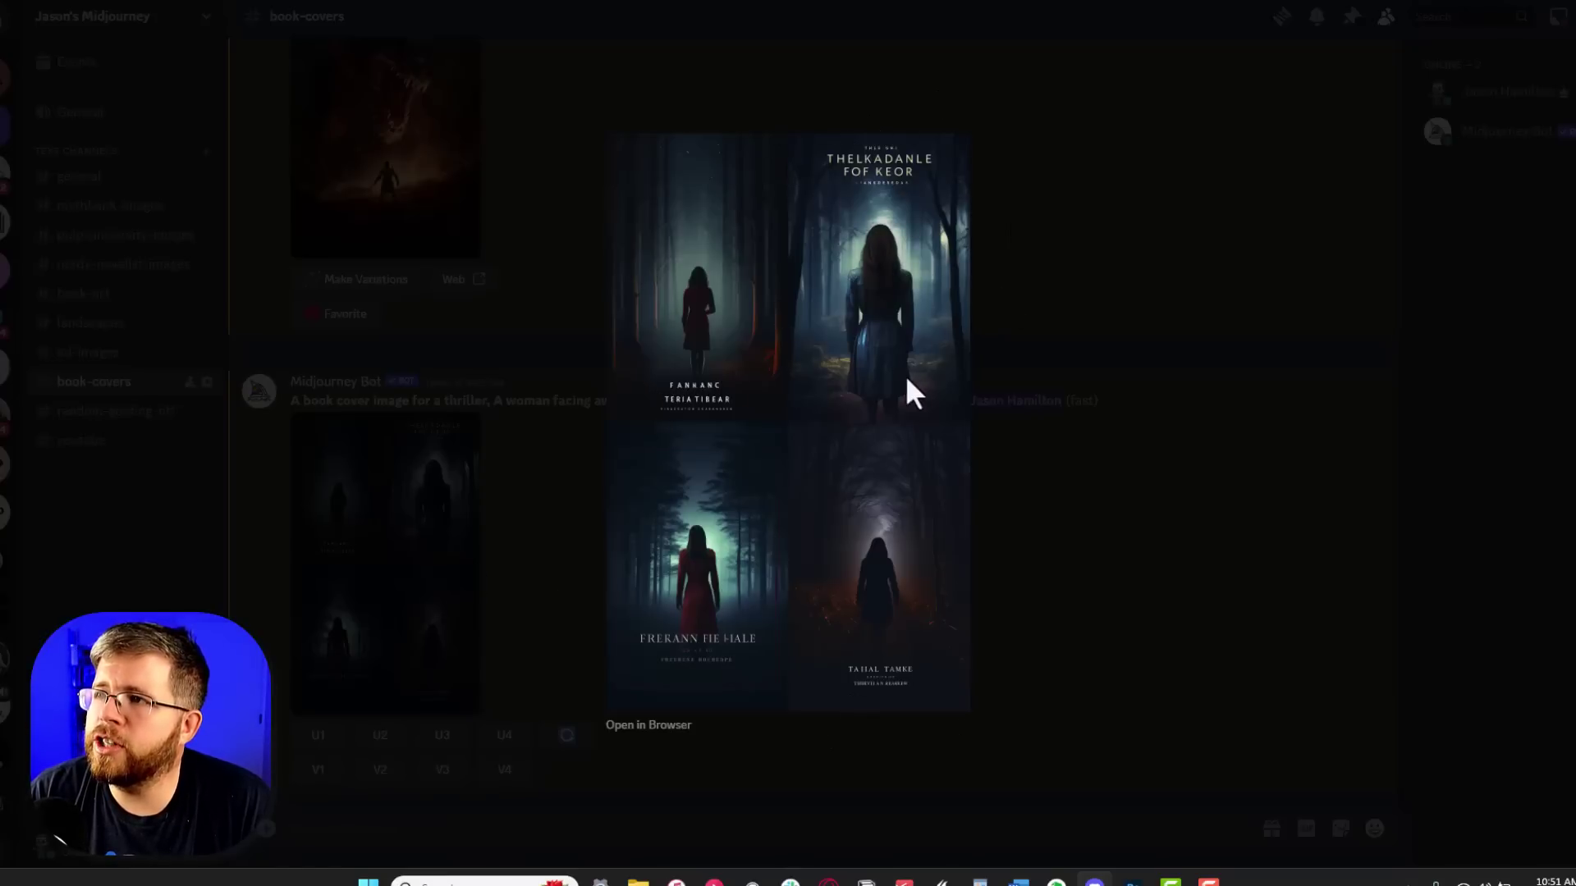
{"action": "left_click", "coordinate": [1182, 638]}
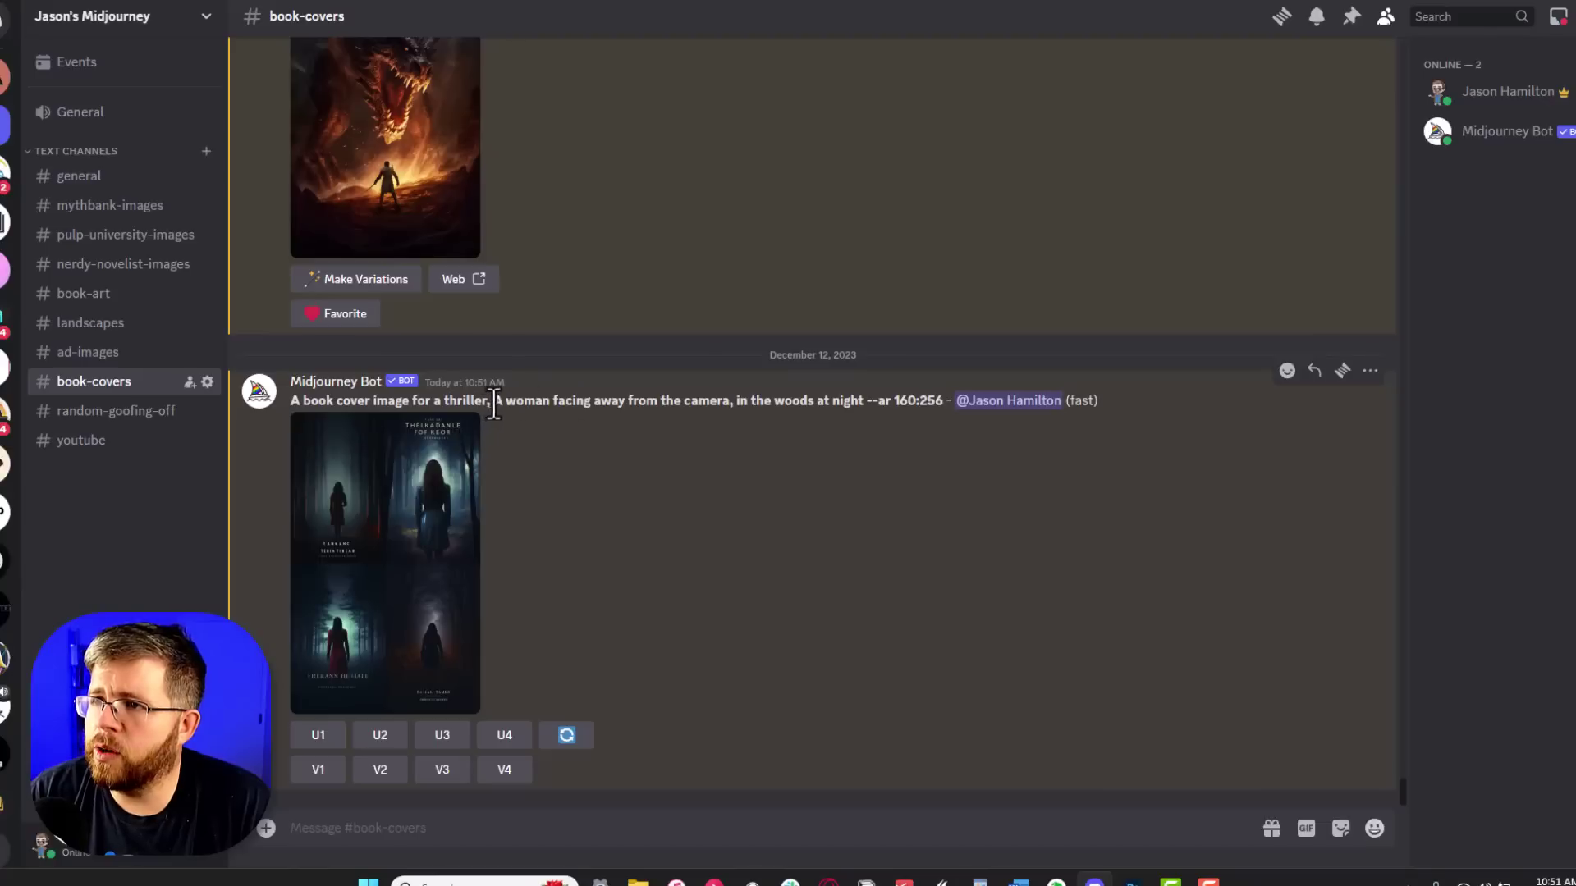
Step: Copy the woman-in-the-woods prompt into a new /imagine command
{"action": "left_click_drag", "start_coordinate": [491, 402], "coordinate": [944, 402]}
{"action": "key", "text": "ctrl+c"}
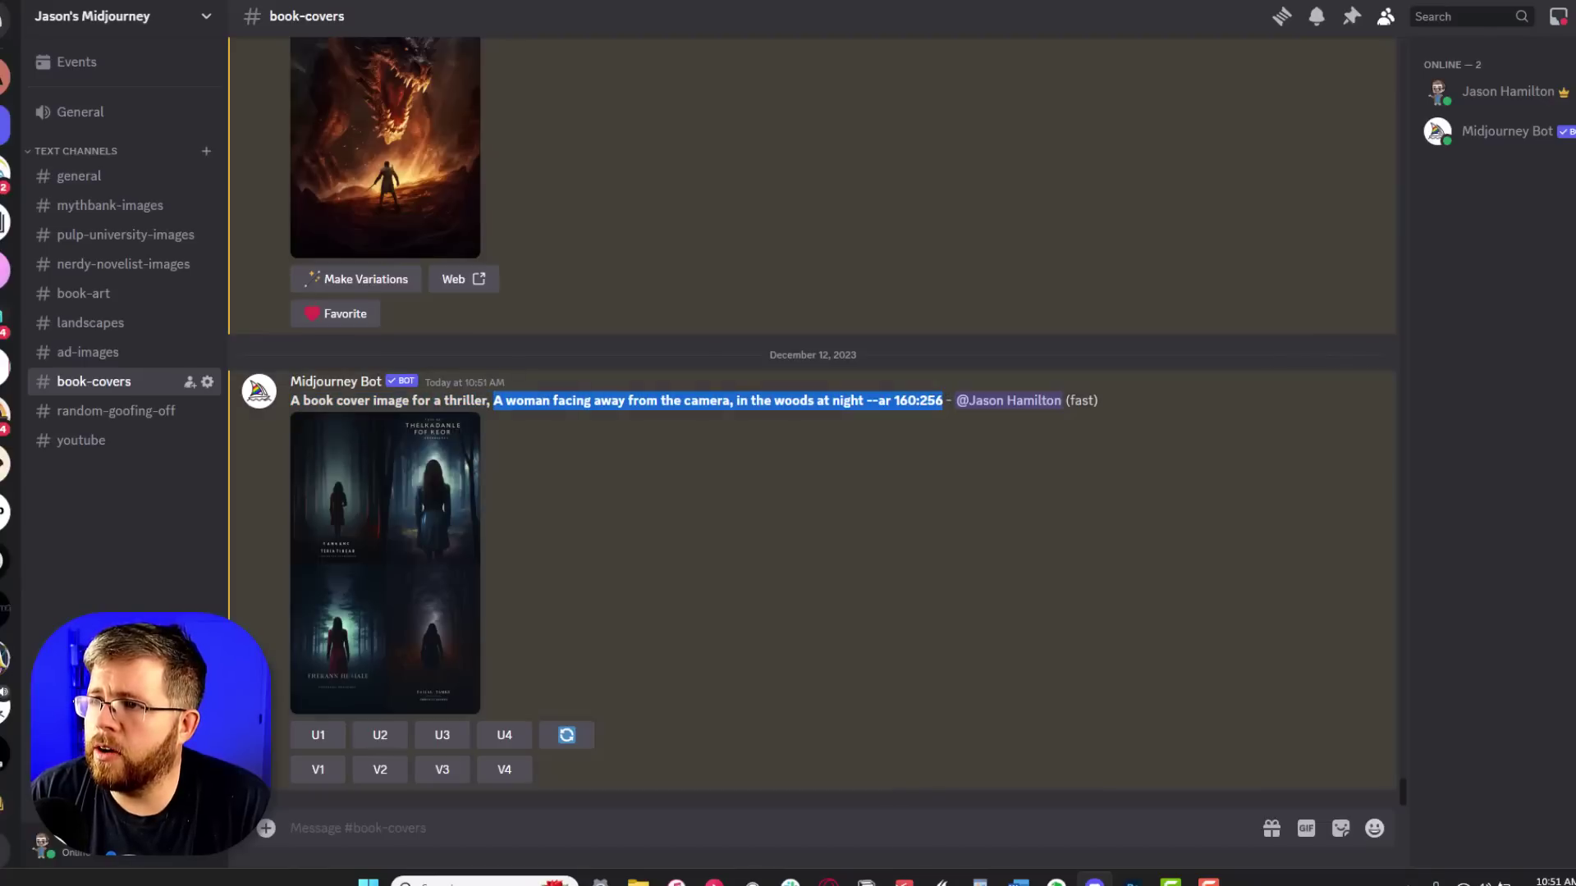
{"action": "left_click", "coordinate": [320, 828]}
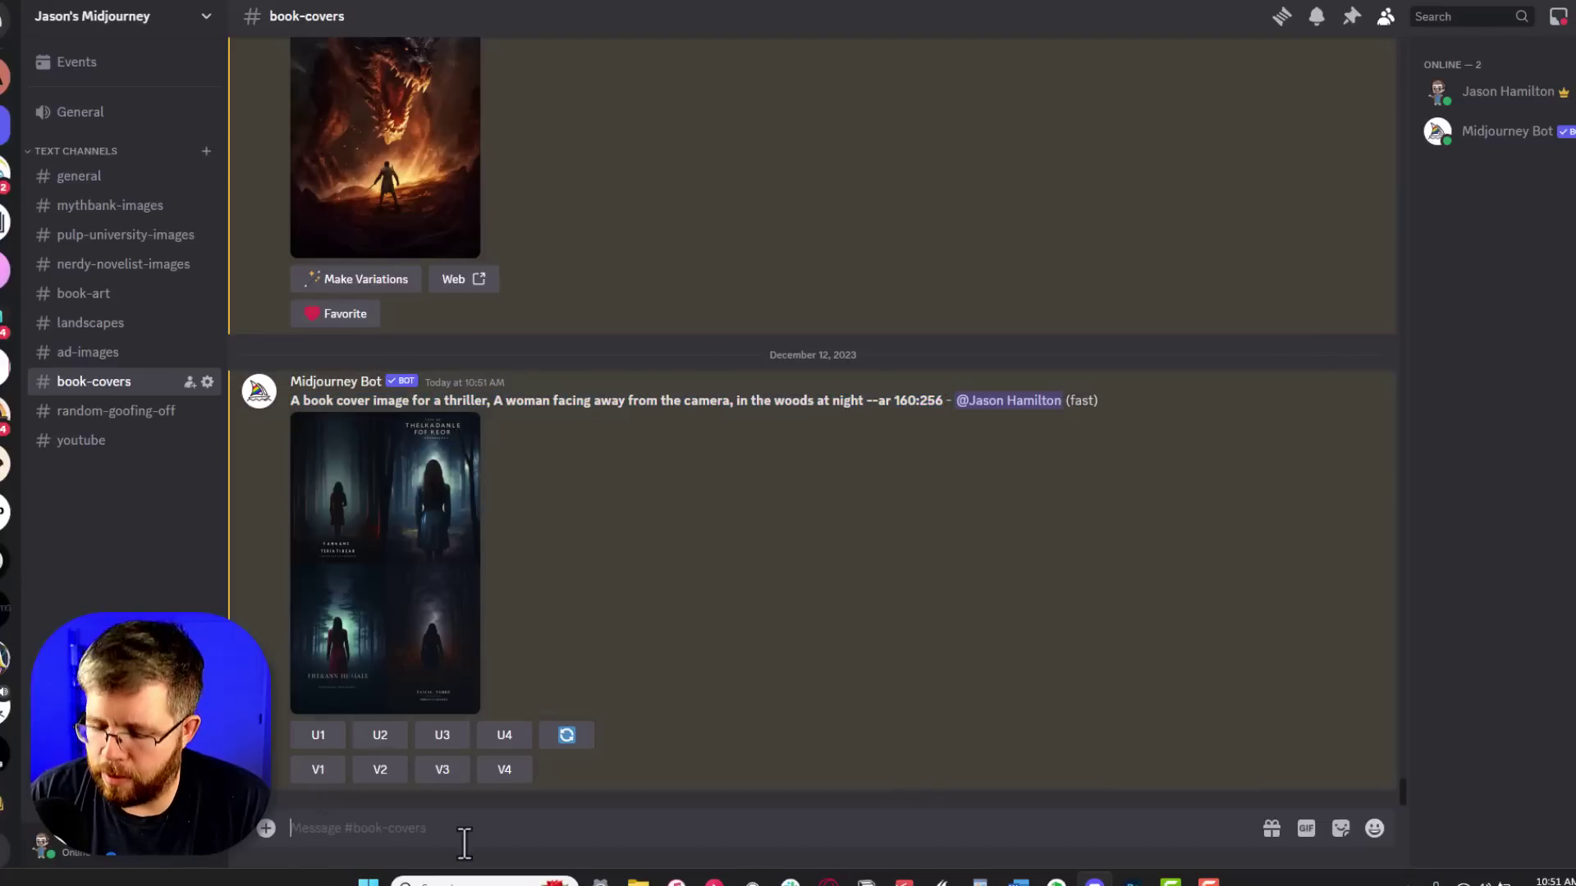
{"action": "type", "text": "/imagine"}
{"action": "key", "text": "ctrl+v"}
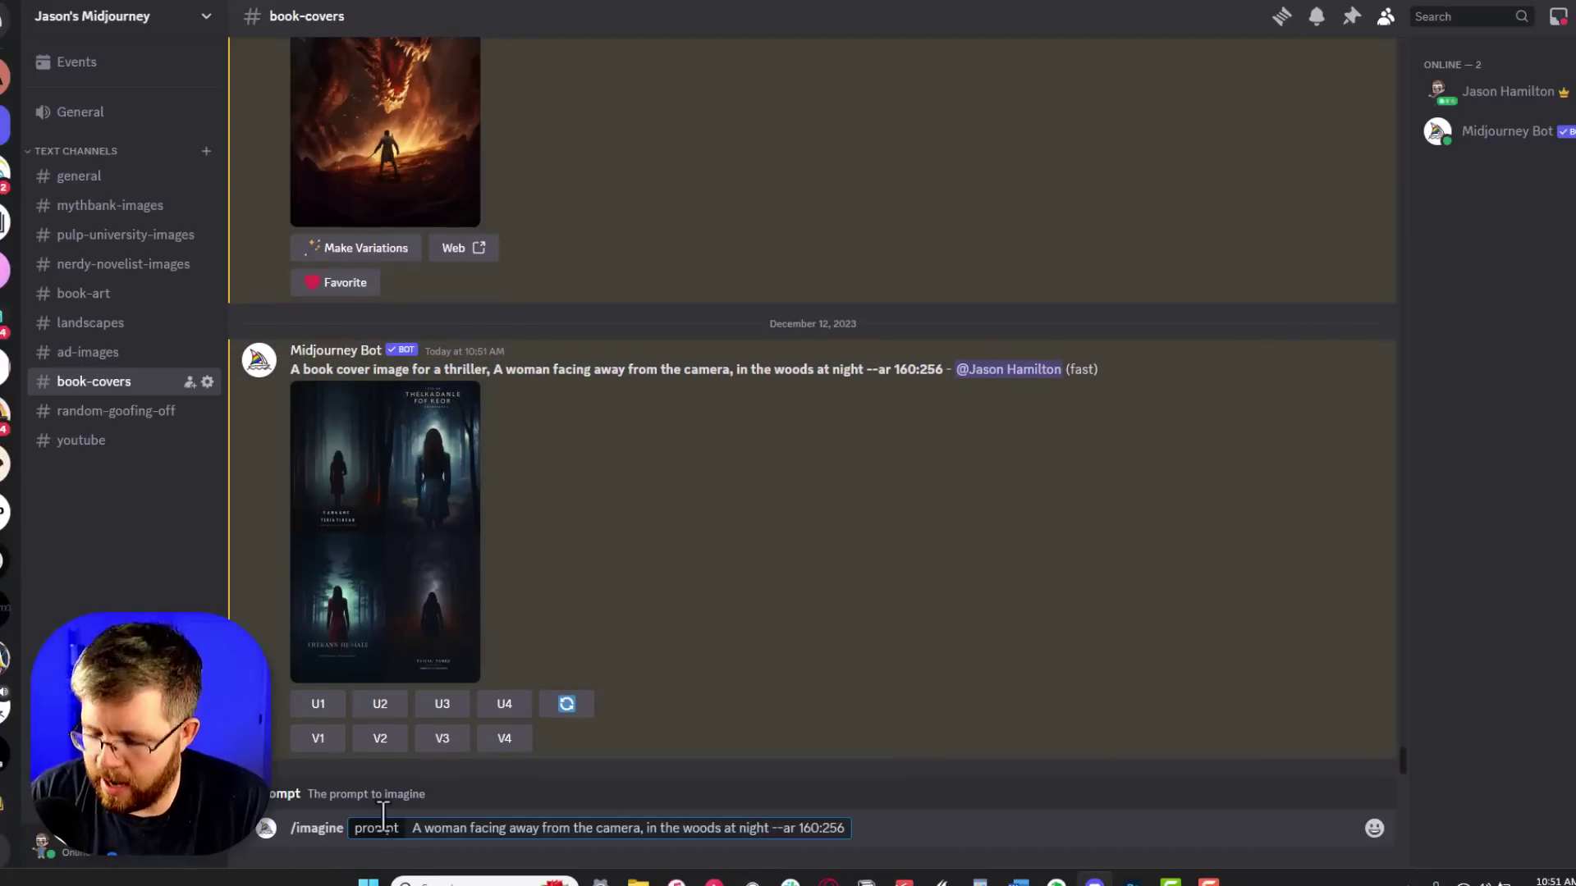
Step: Append ', in the style of a thriller book cover image', submit, and view the new grid
{"action": "type", "text": ", in the s"}
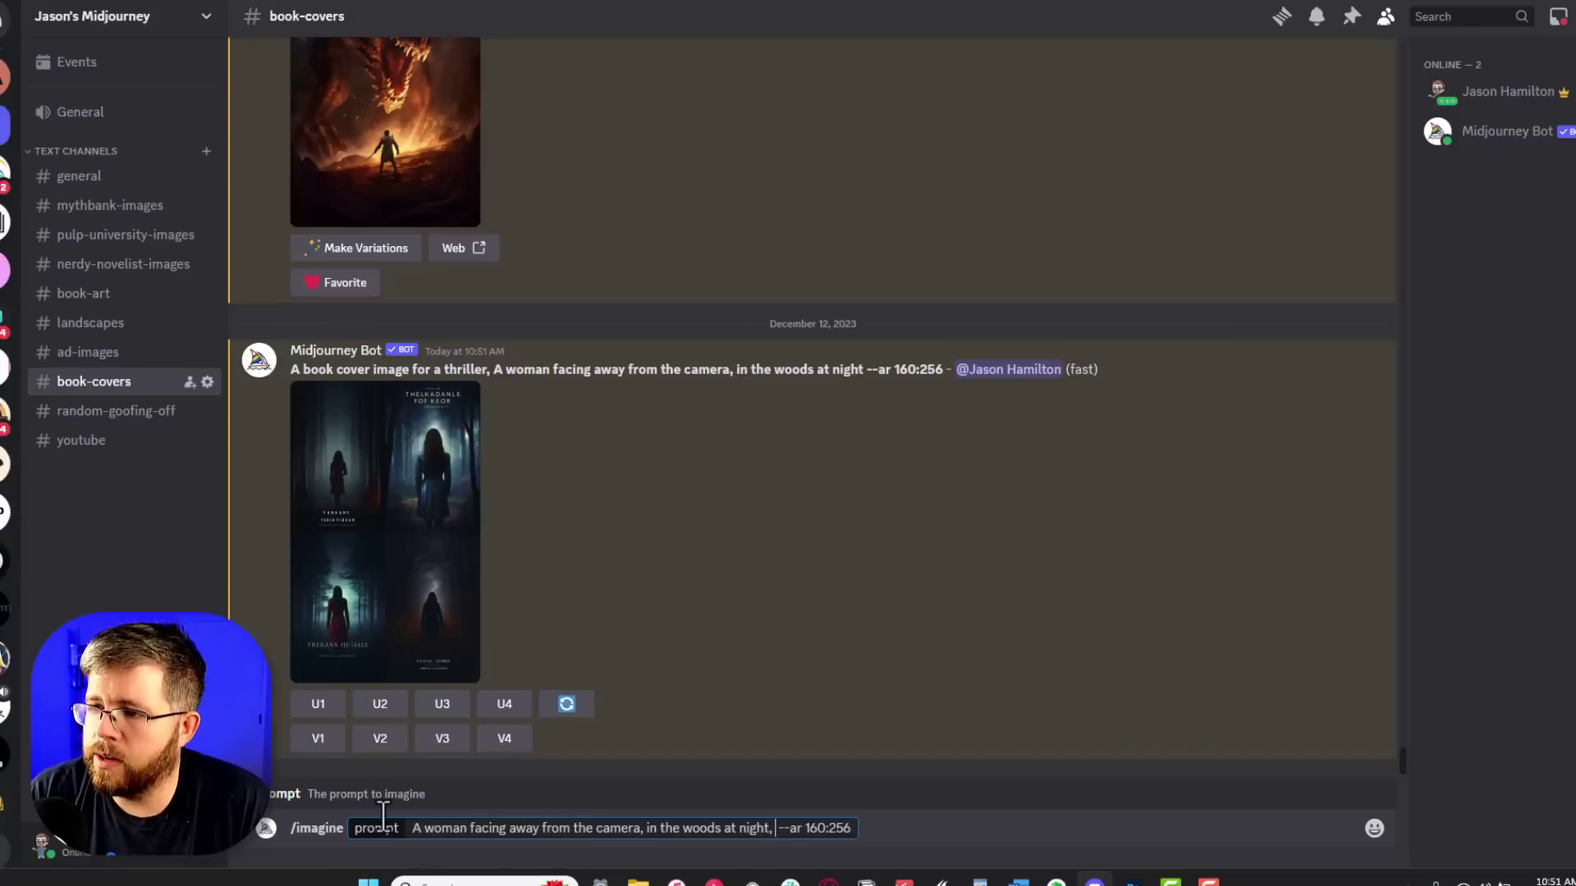
{"action": "type", "text": "tyle of a thriller bo"}
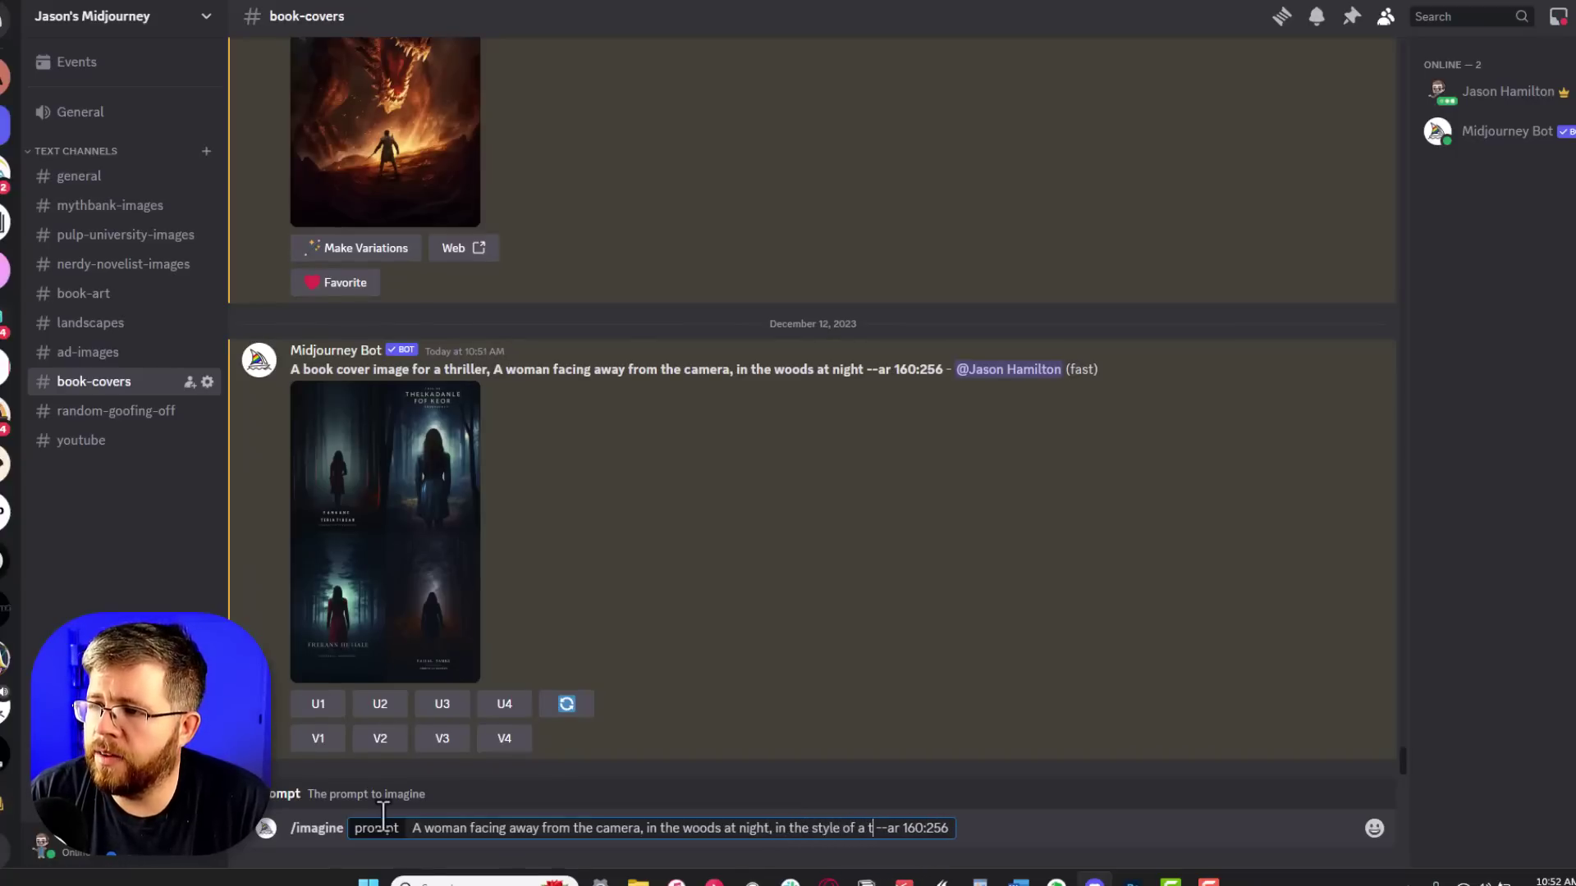
{"action": "type", "text": "ok cover image"}
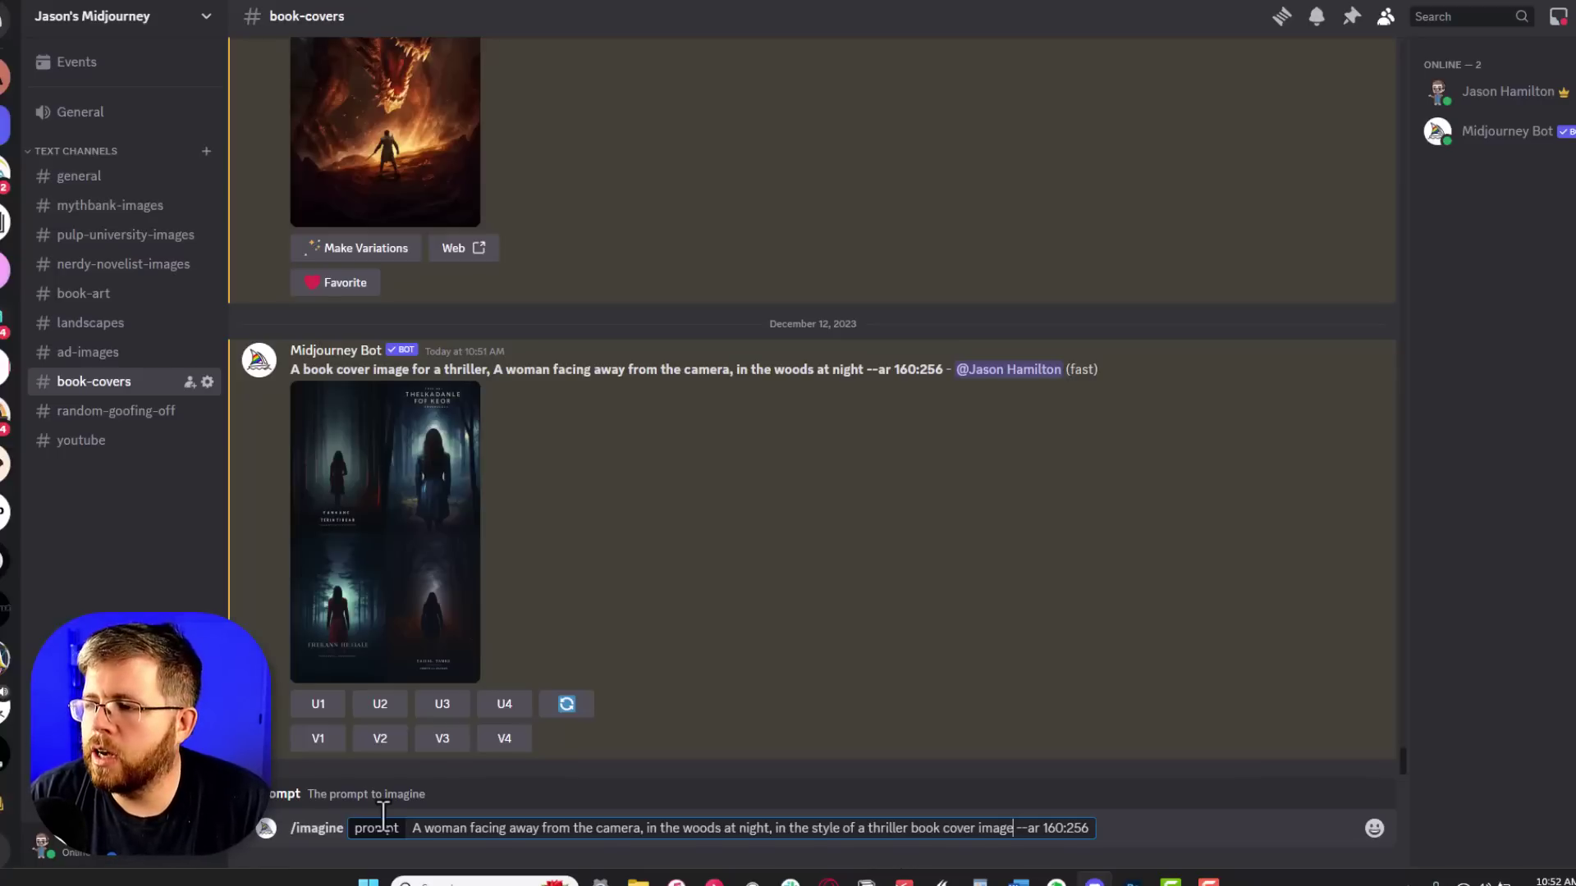
{"action": "key", "text": "Return"}
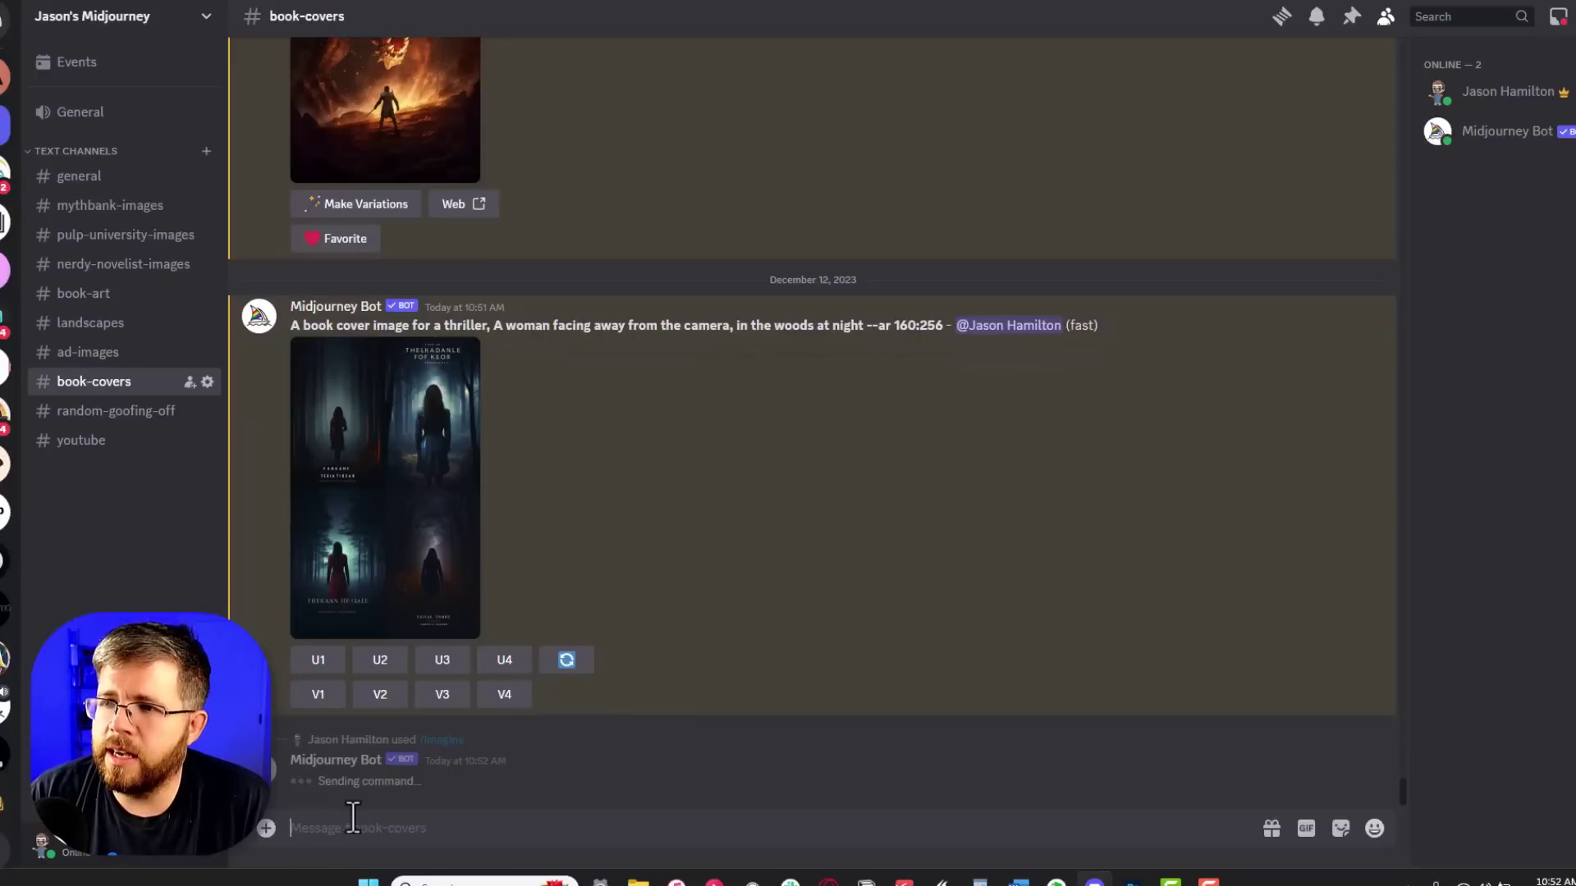
{"action": "left_click", "coordinate": [376, 599]}
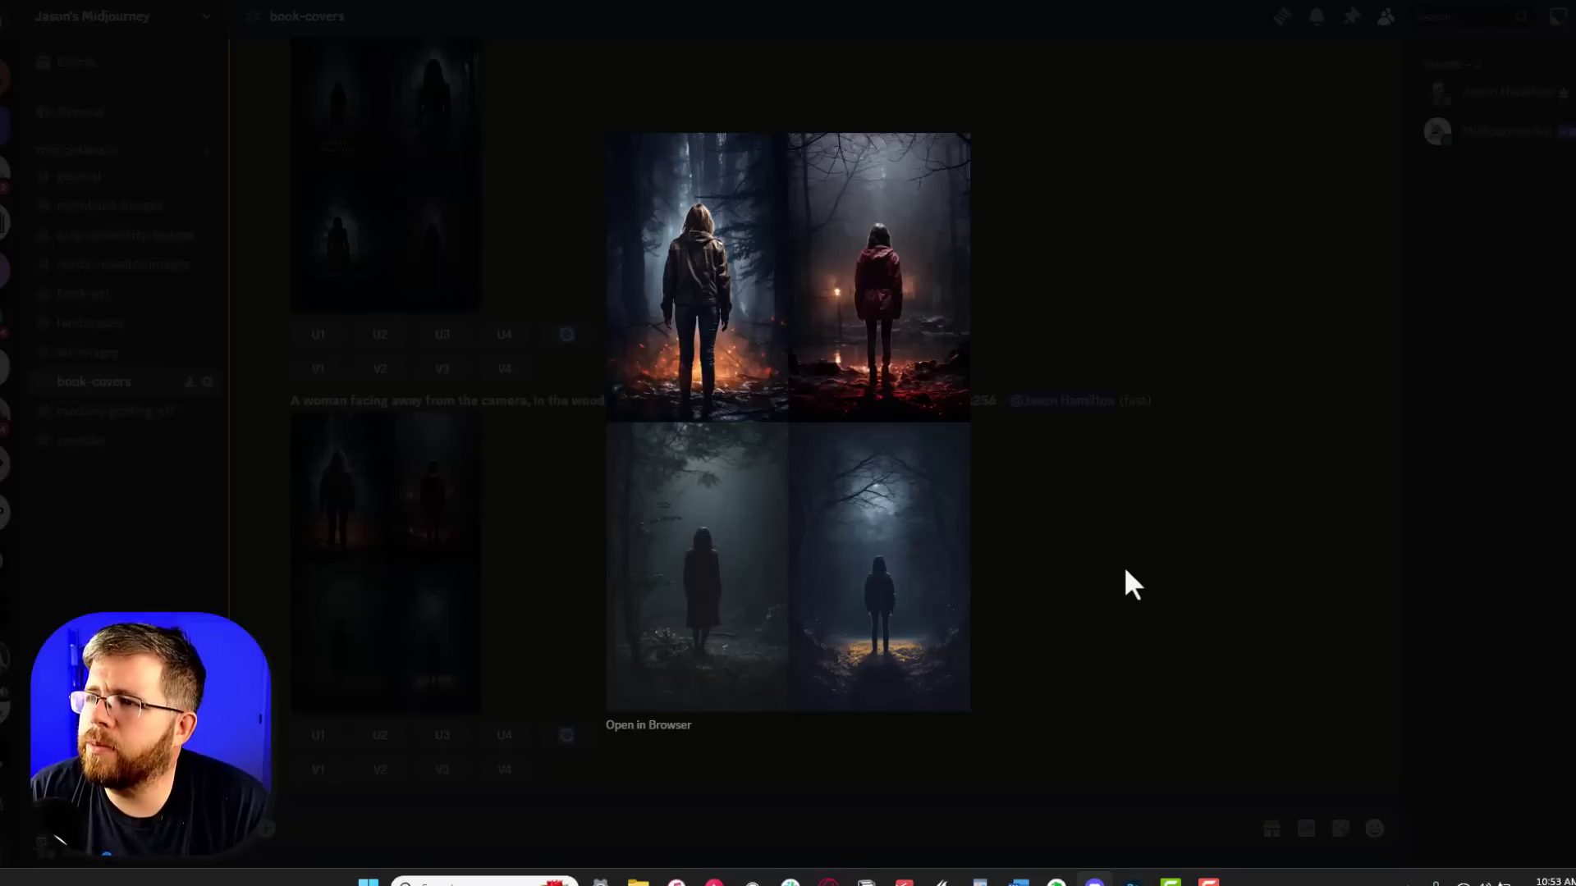
Step: Close the current preview and enlarge the earlier thriller cover grid to compare it with the new one
{"action": "left_click", "coordinate": [1100, 563]}
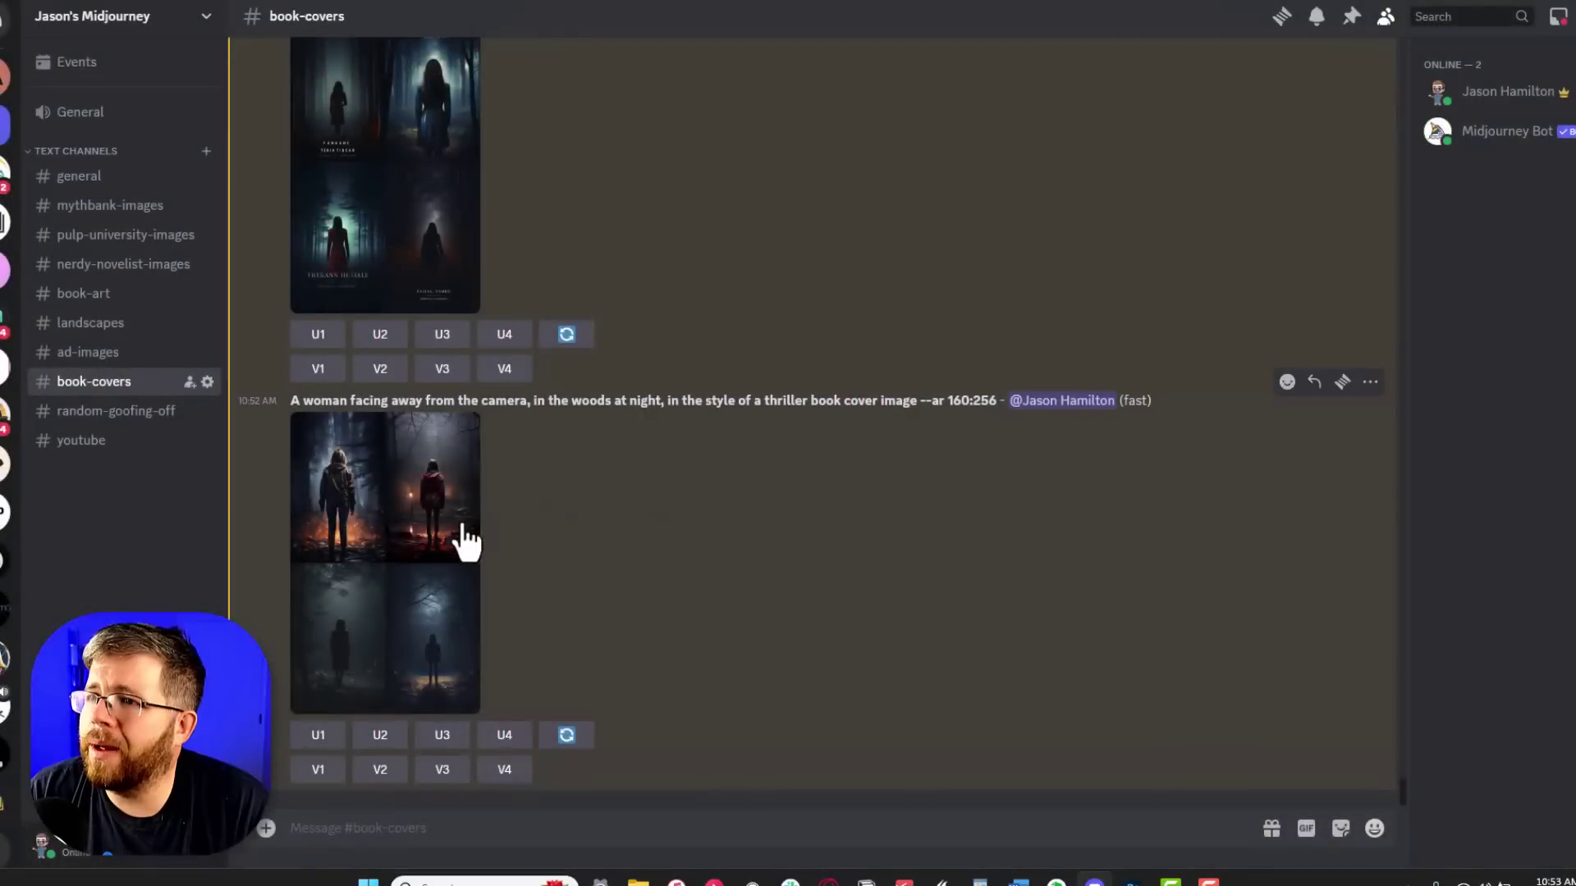
{"action": "scroll", "coordinate": [460, 534], "scroll_direction": "up", "scroll_amount": 3}
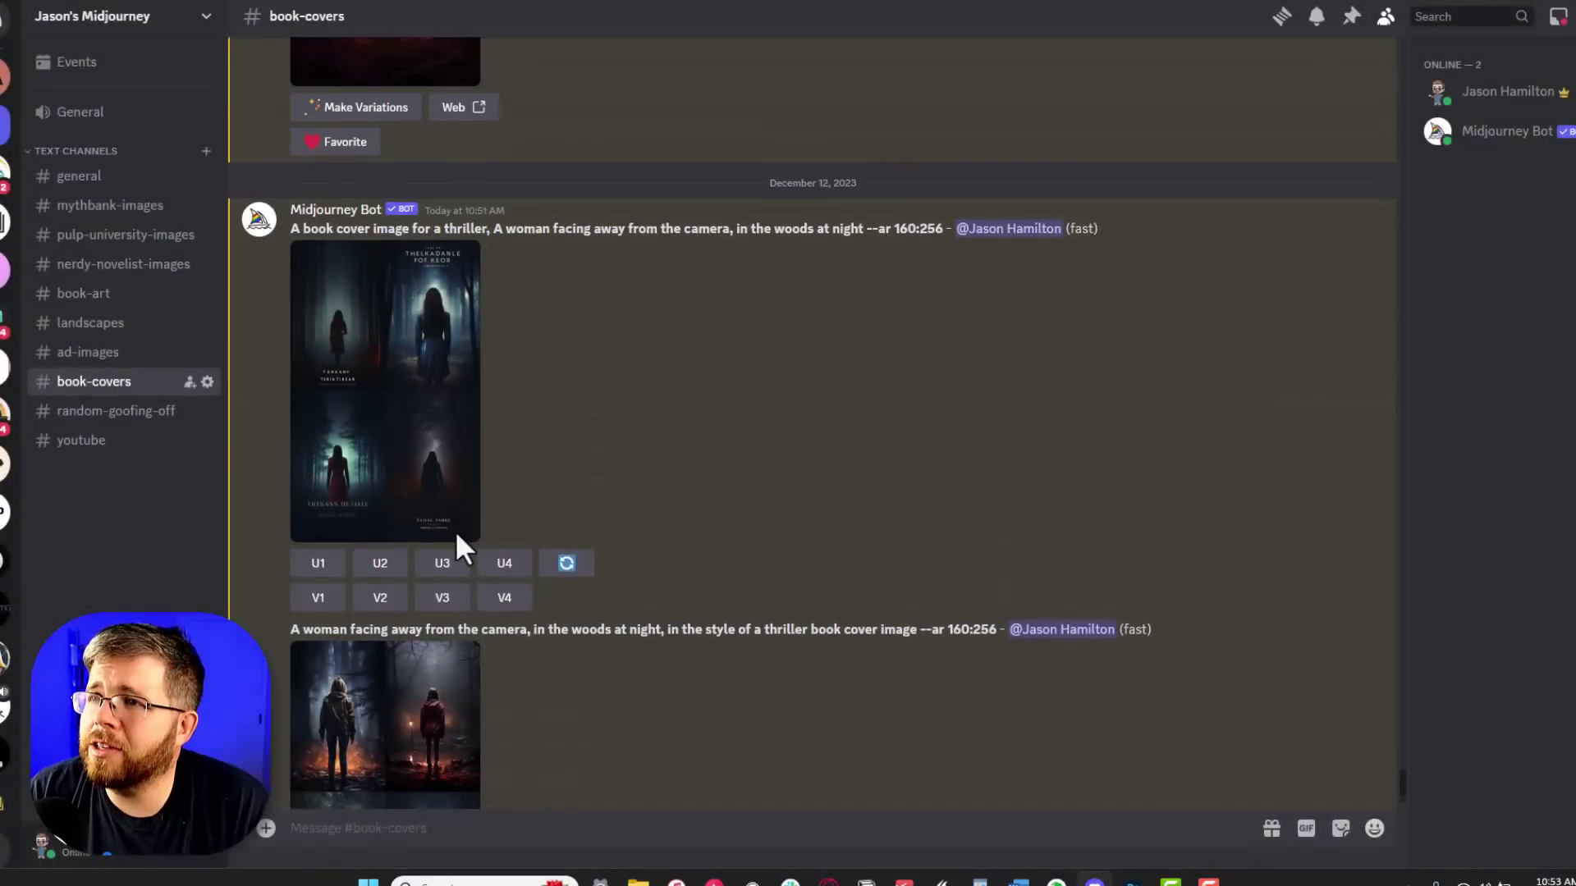
{"action": "left_click", "coordinate": [354, 323]}
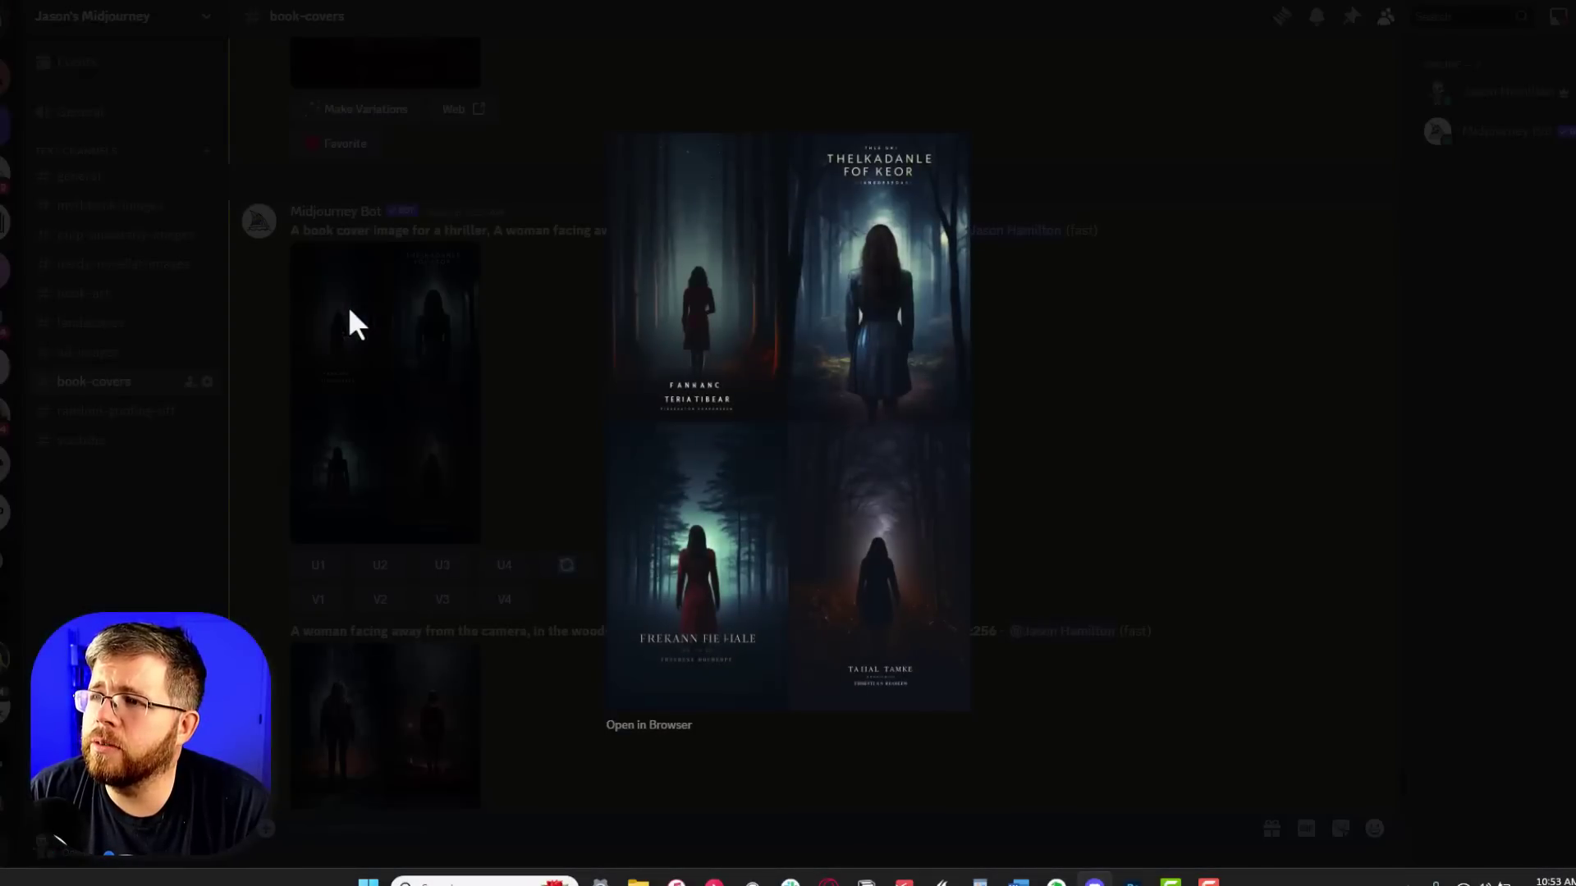
Step: Upscale image 2 (U2) of the earlier grid, the woman in a coat, and preview the result
{"action": "left_click", "coordinate": [306, 491]}
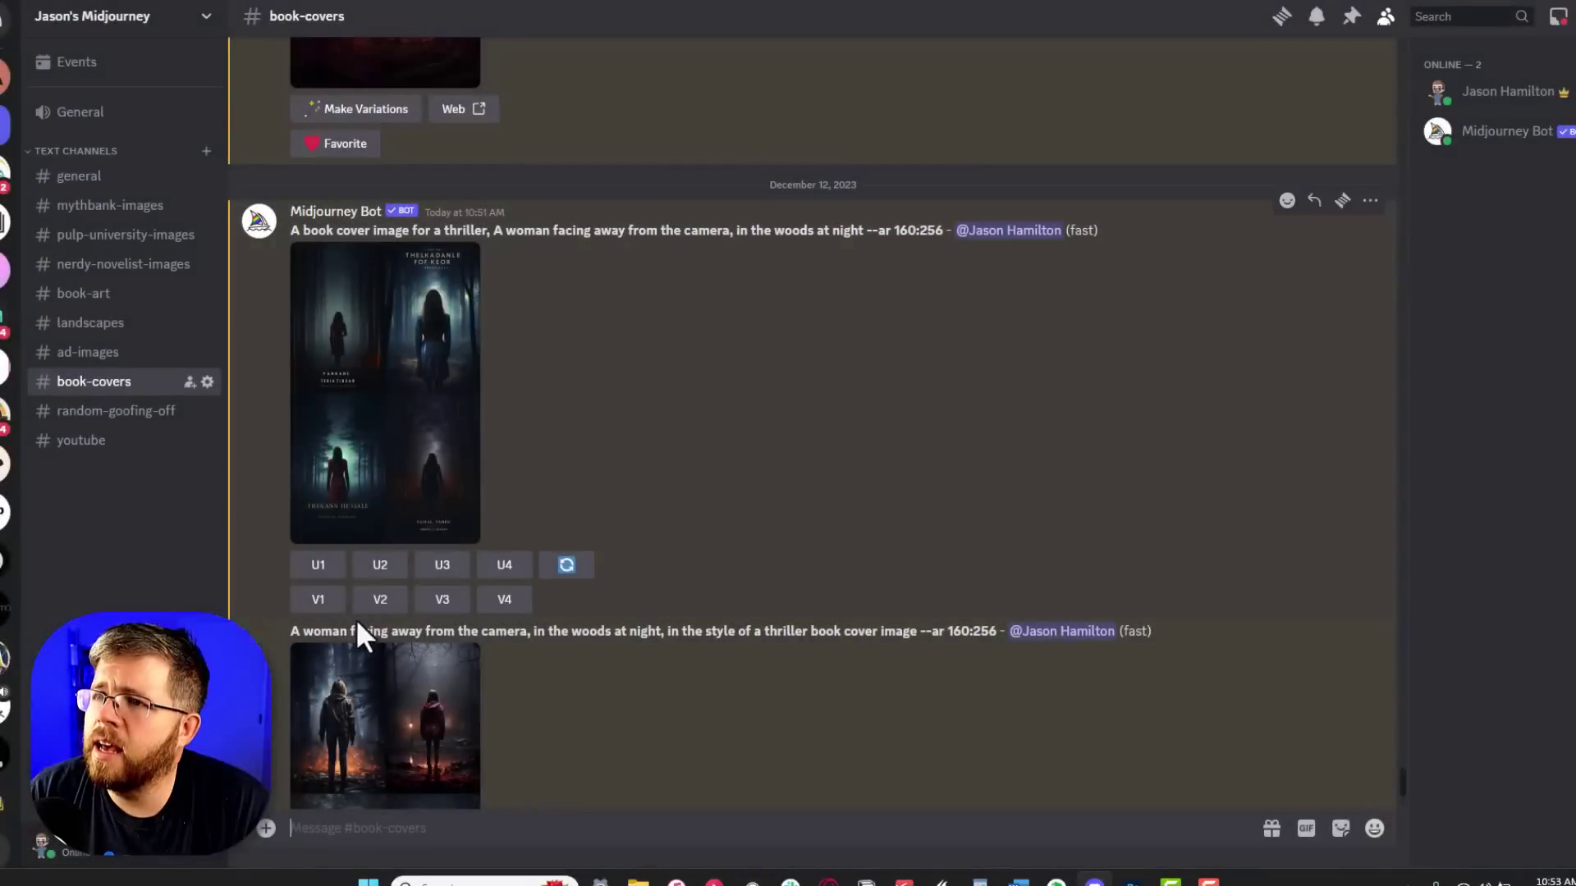
{"action": "left_click", "coordinate": [377, 566]}
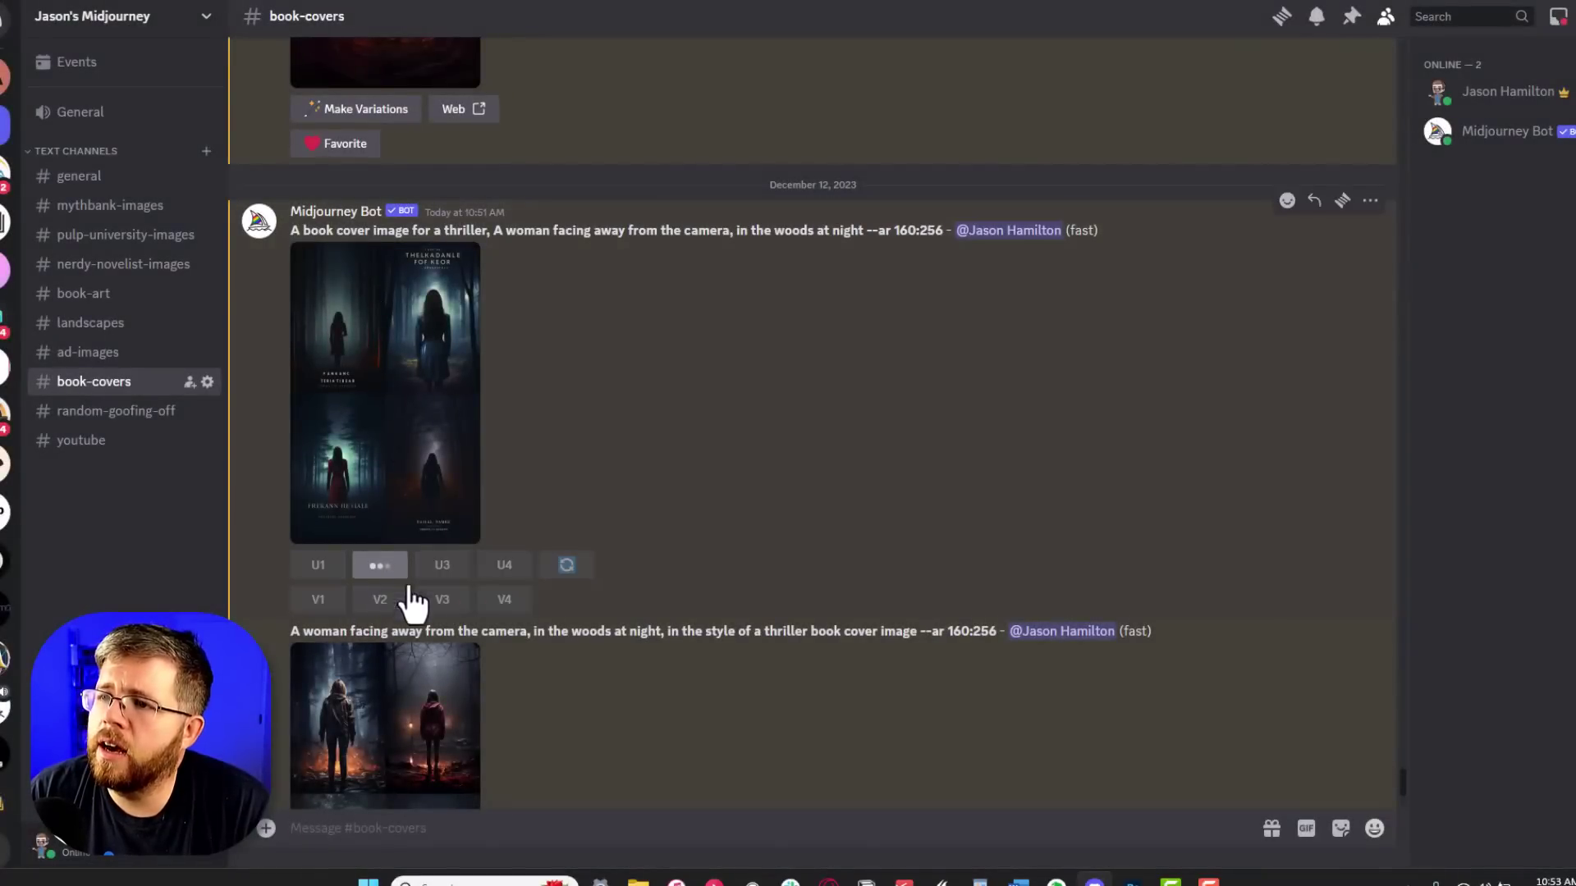
{"action": "scroll", "coordinate": [397, 633], "scroll_direction": "down", "scroll_amount": 5}
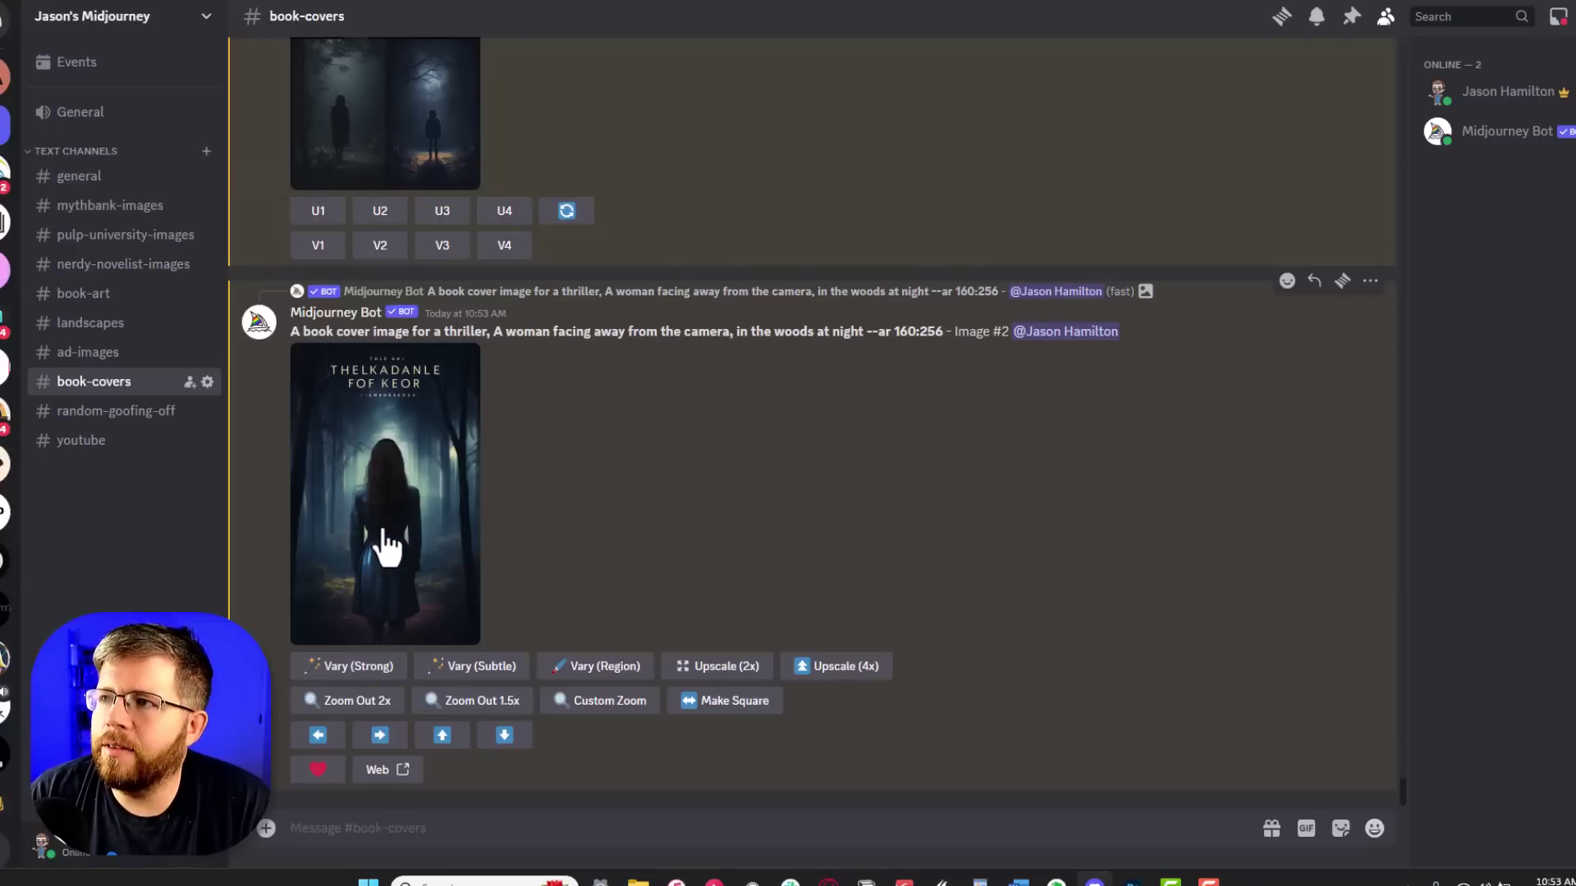
{"action": "left_click", "coordinate": [367, 575]}
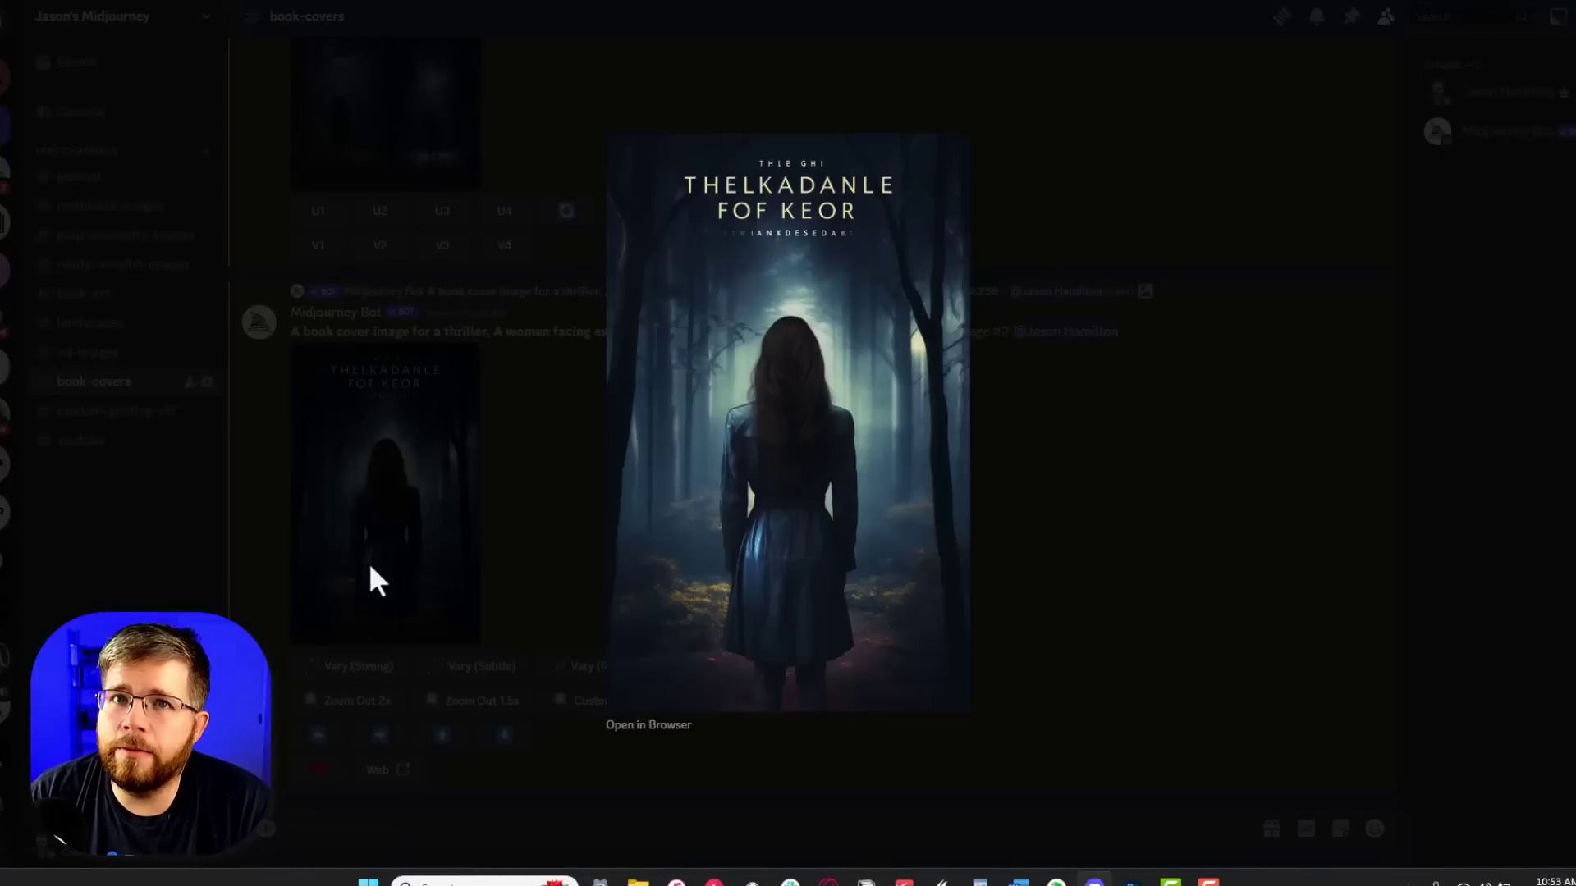
{"action": "left_click", "coordinate": [369, 574]}
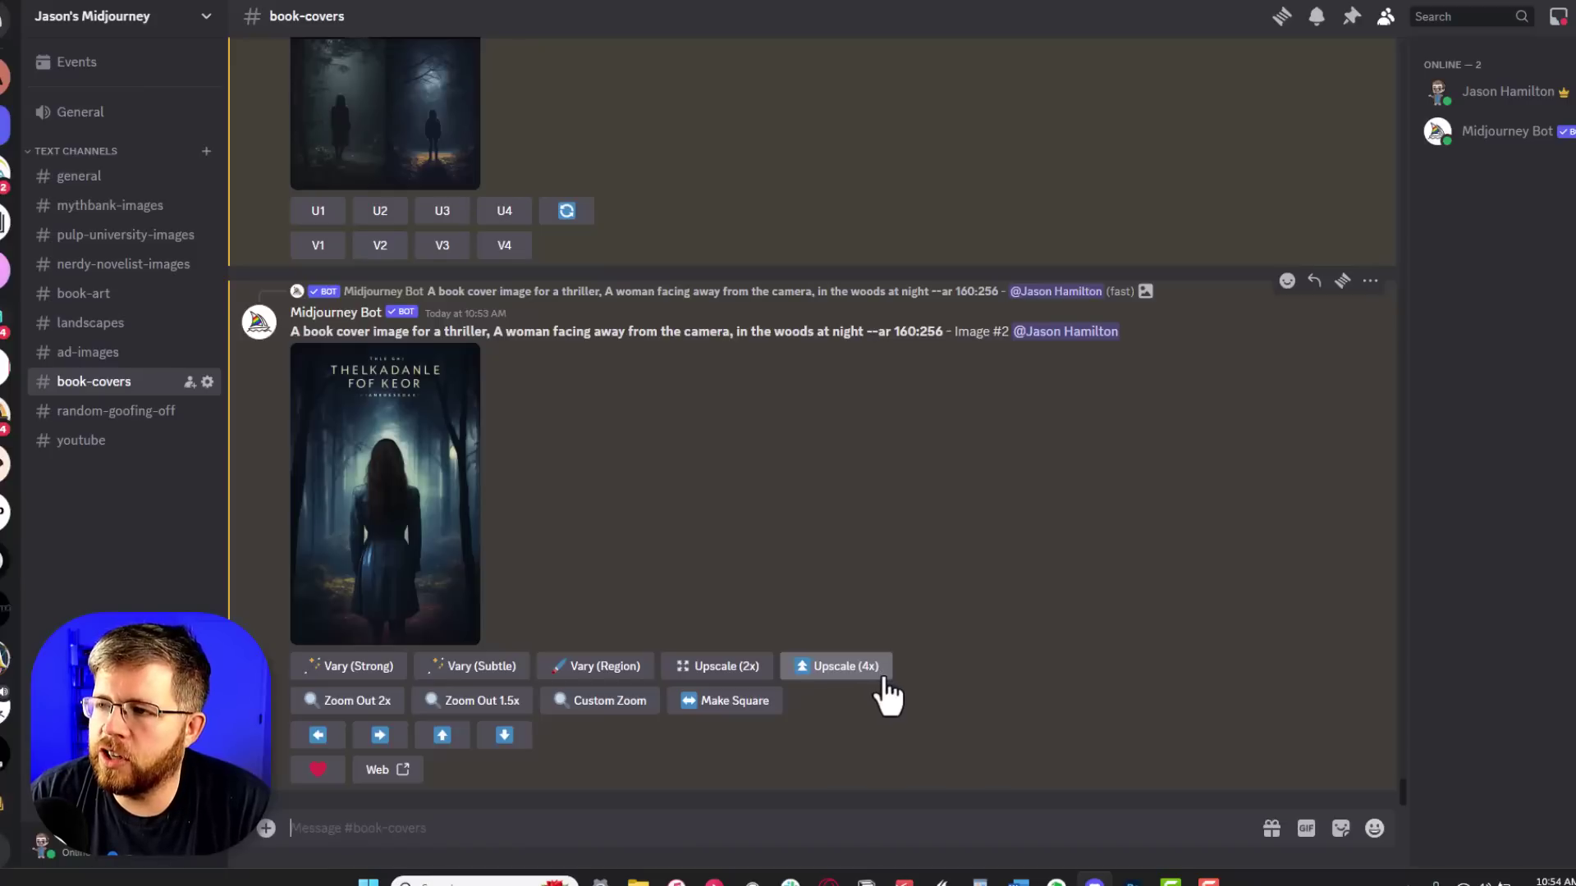
Step: Upscale the chosen cover 2x and save the image to disk
{"action": "left_click", "coordinate": [718, 669]}
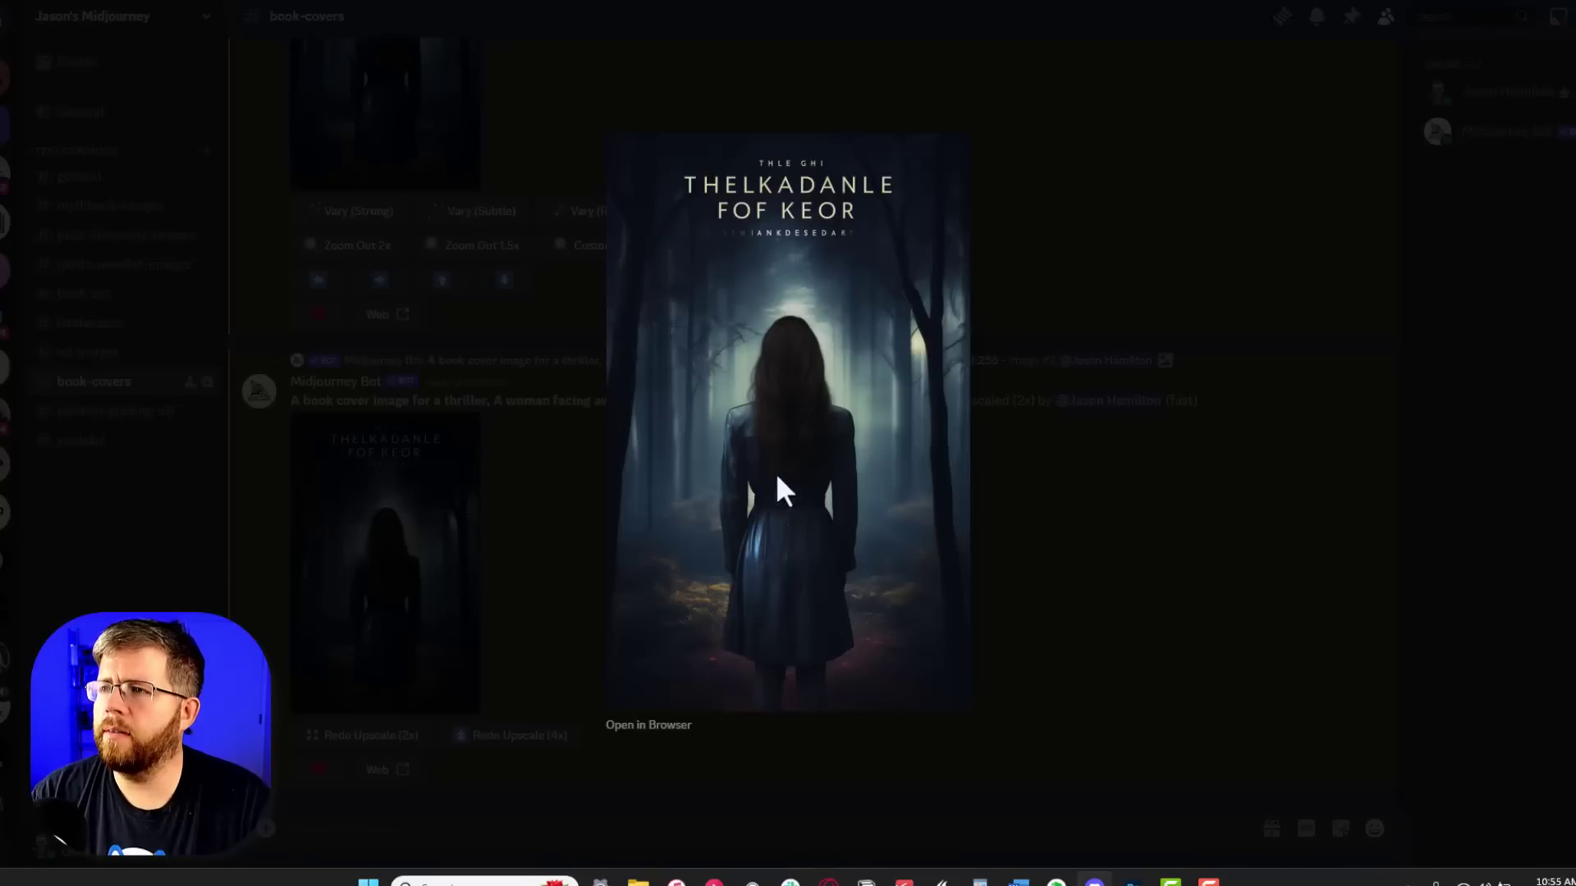
{"action": "right_click", "coordinate": [724, 329]}
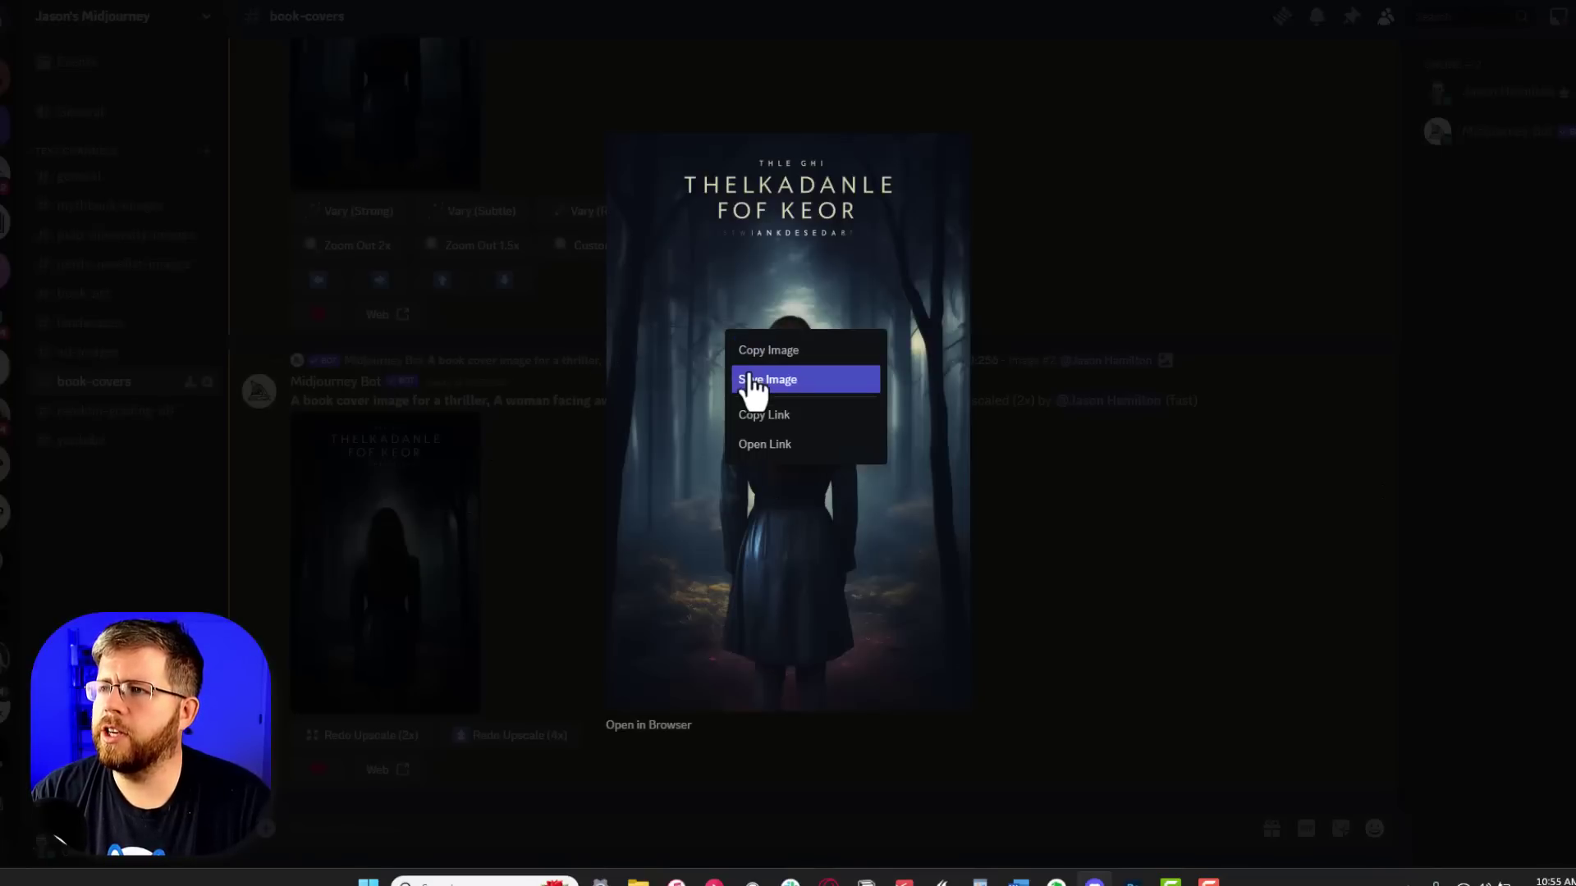
{"action": "left_click", "coordinate": [757, 376]}
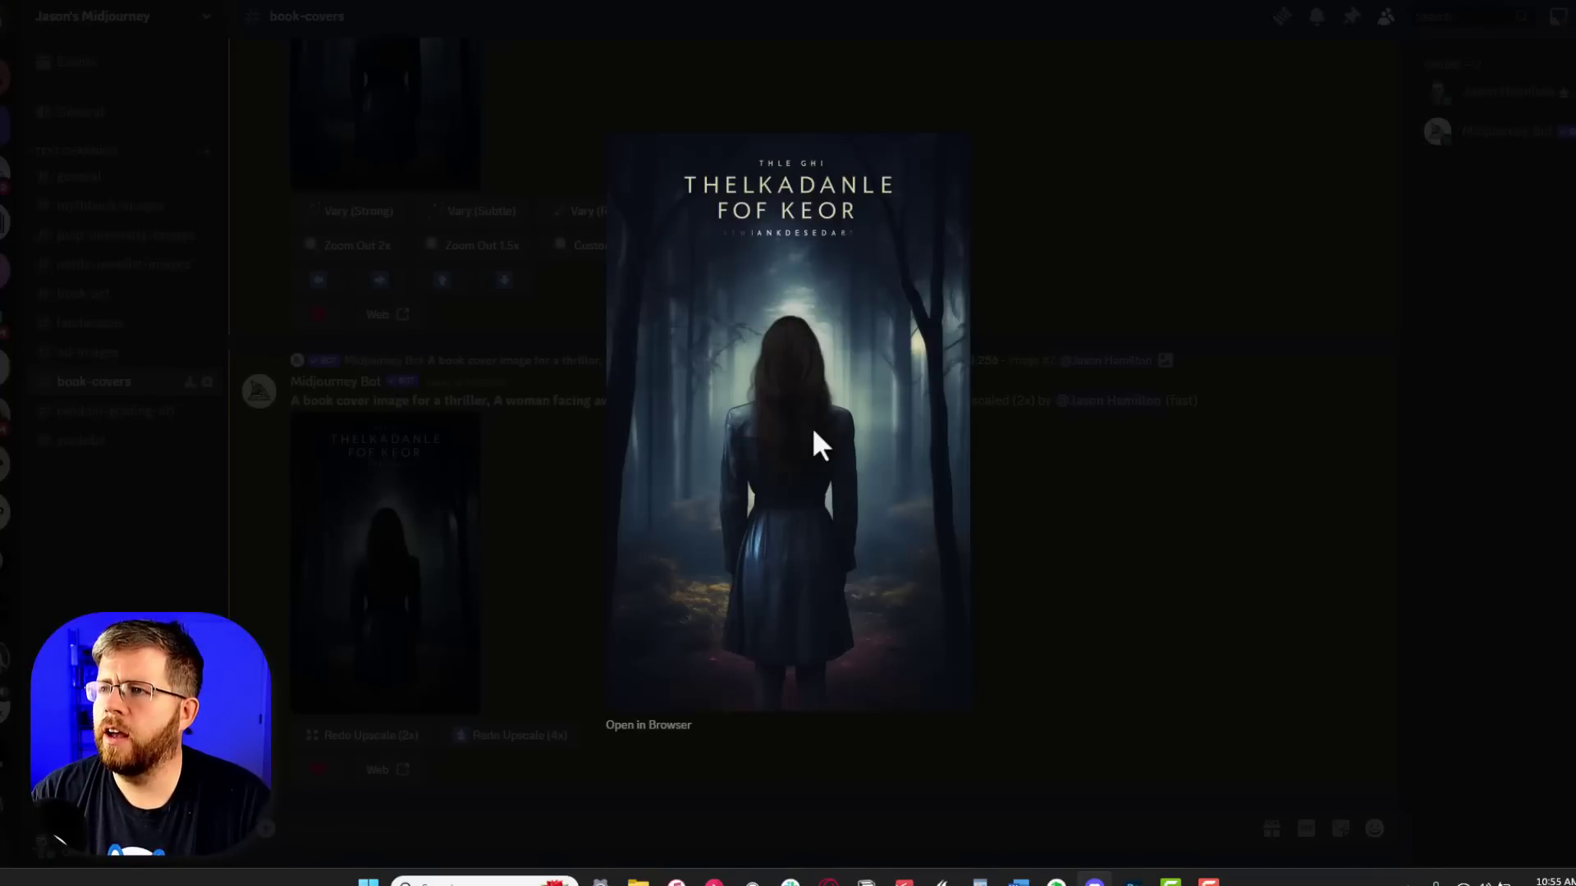
{"action": "left_click", "coordinate": [1021, 749]}
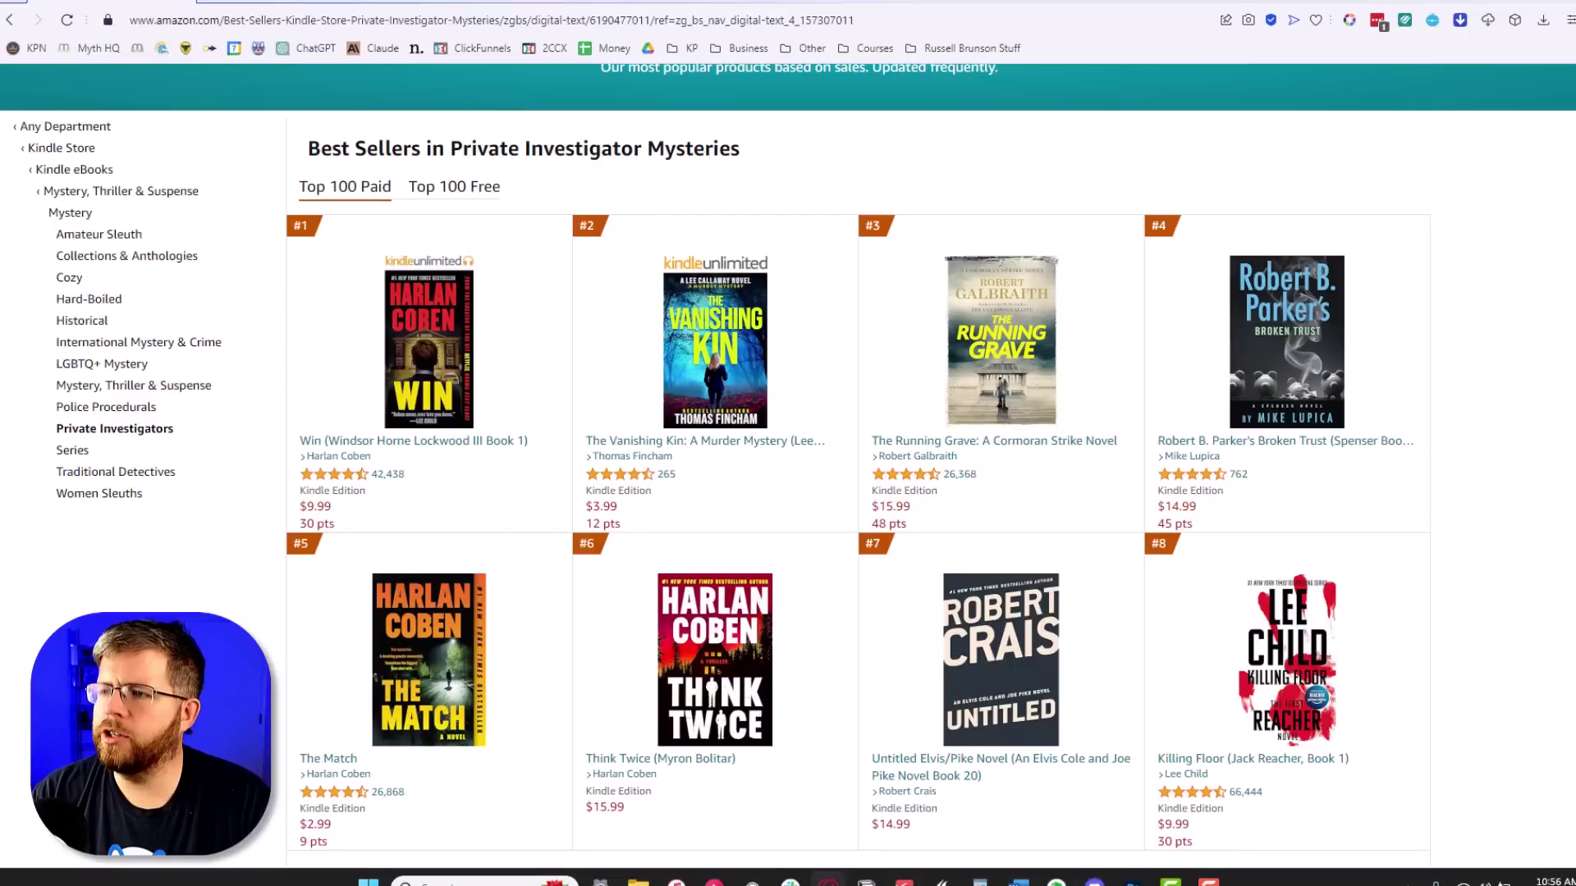
Step: Switch over to Photoshop
{"action": "scroll", "coordinate": [669, 499], "scroll_direction": "down", "scroll_amount": 1}
{"action": "scroll", "coordinate": [669, 503], "scroll_direction": "up", "scroll_amount": 1}
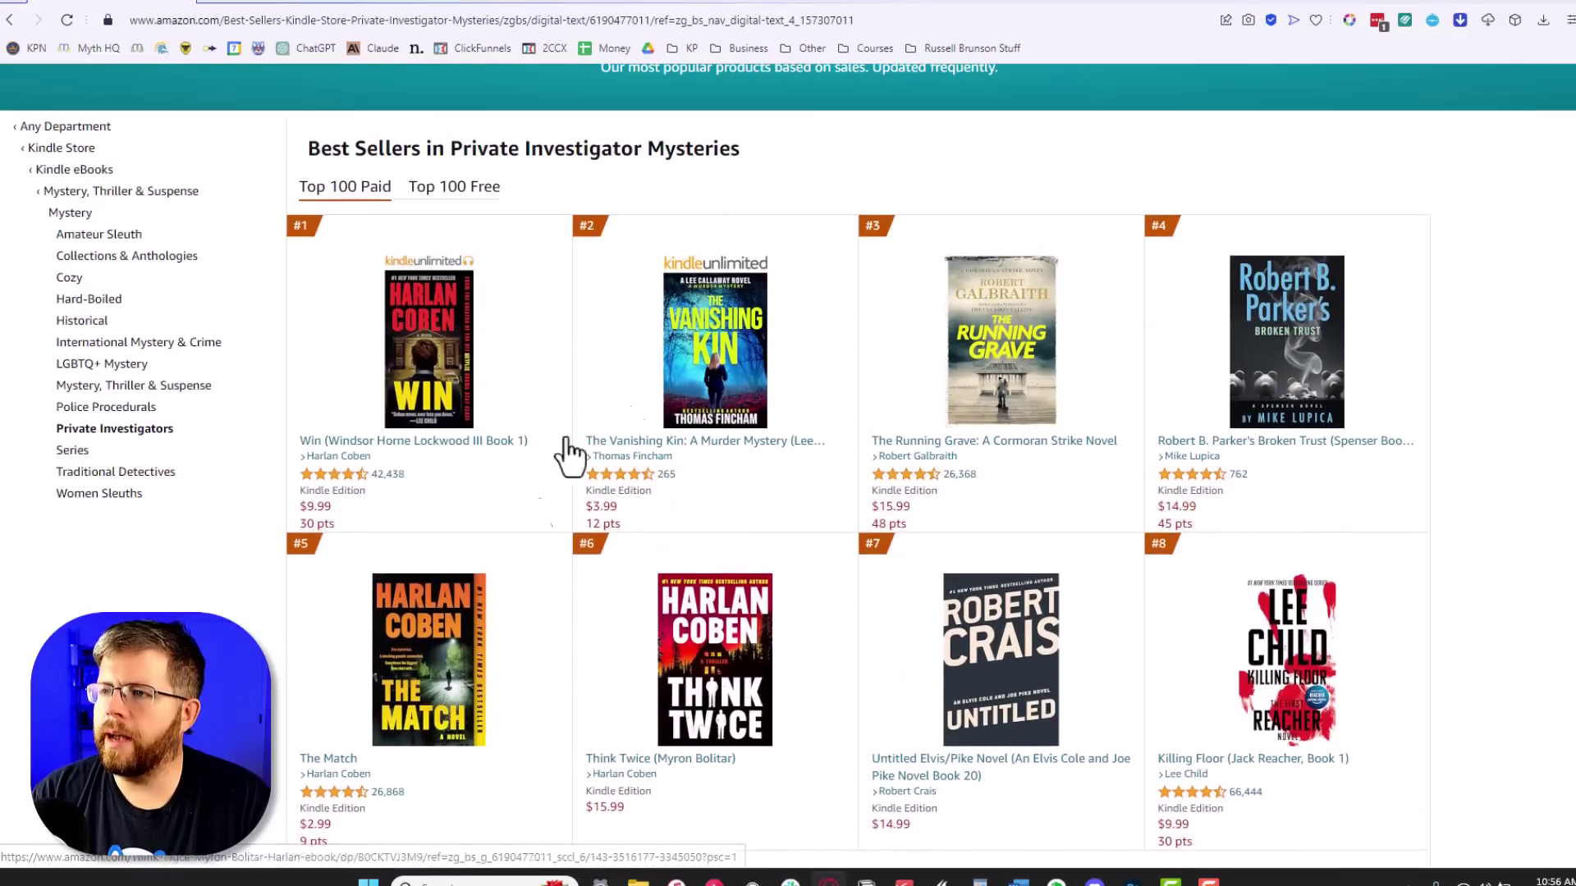
{"action": "left_click", "coordinate": [1131, 880]}
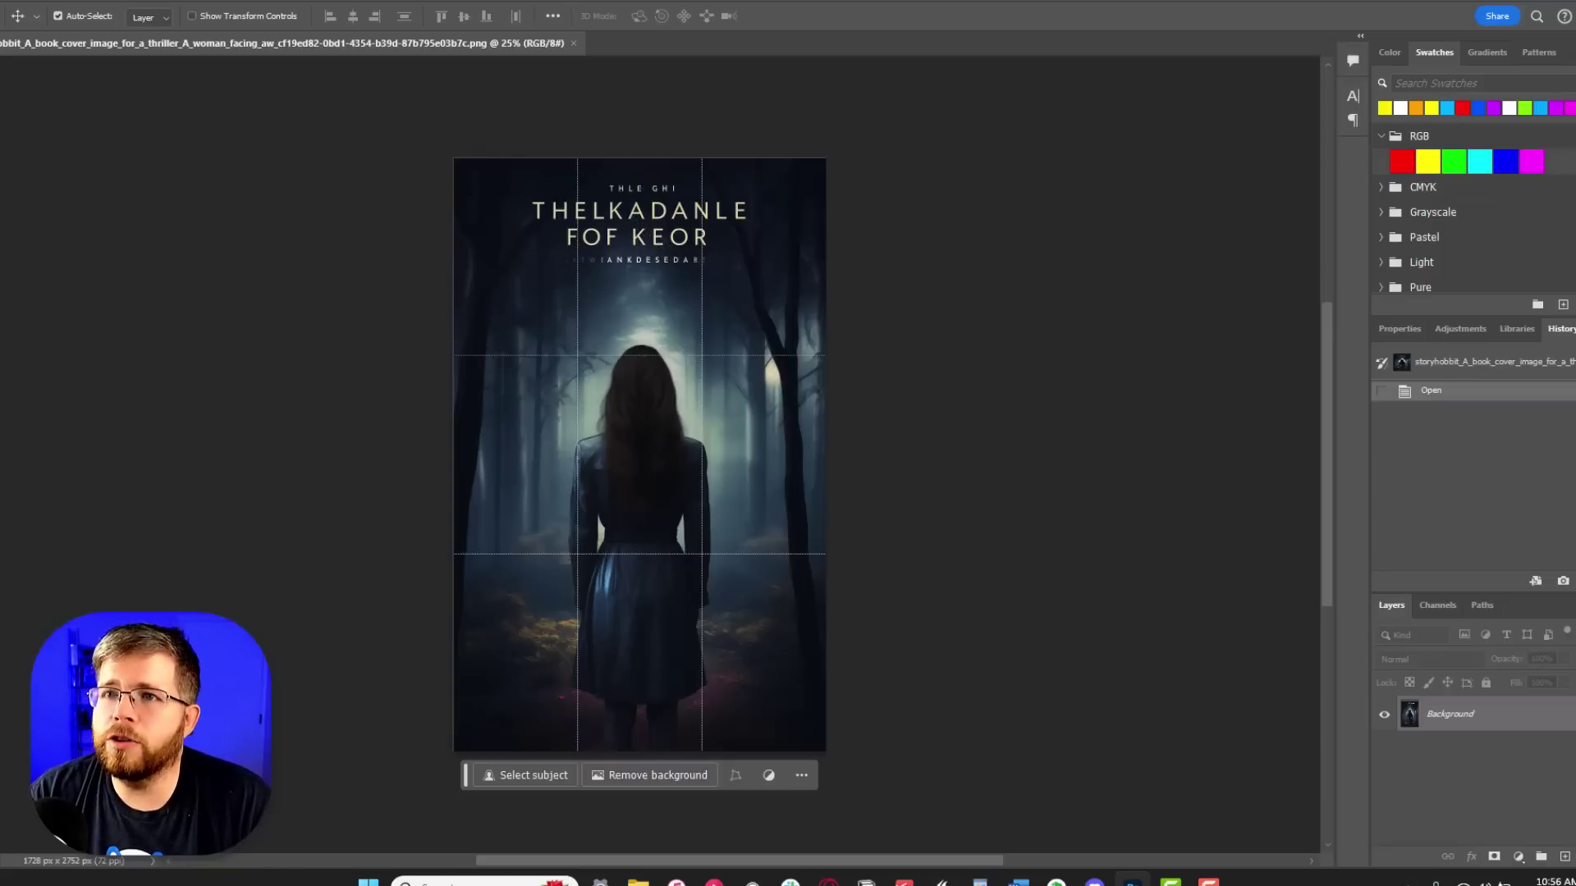
Step: Marquee-select the garbled title at the top and Generative Fill it with no prompt
{"action": "key", "text": "m"}
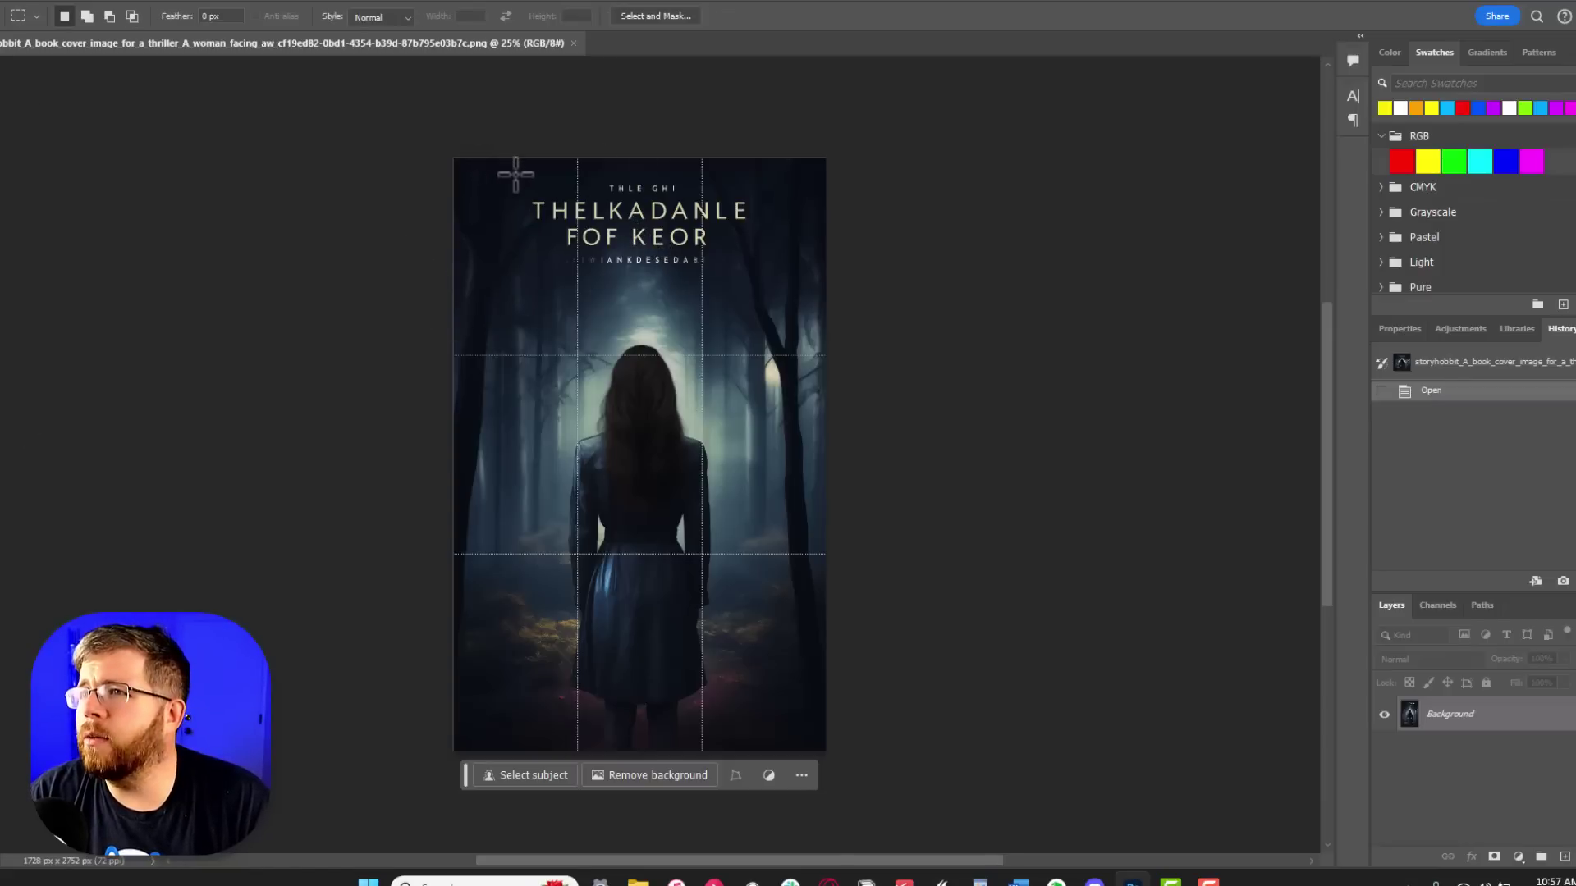
{"action": "left_click_drag", "start_coordinate": [507, 174], "coordinate": [783, 273]}
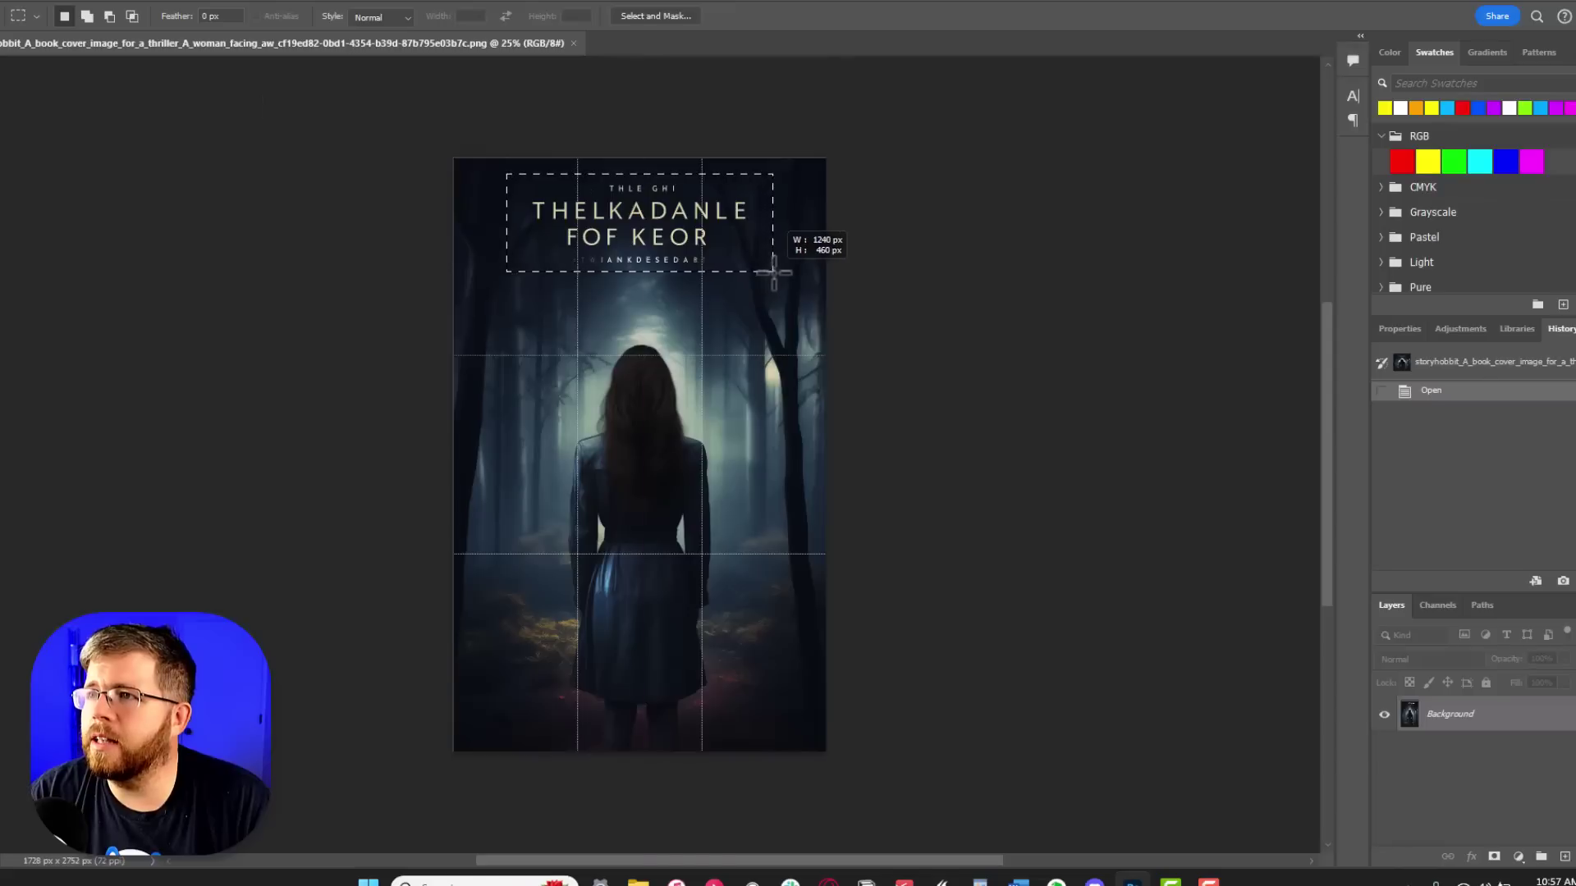
{"action": "left_click", "coordinate": [564, 249]}
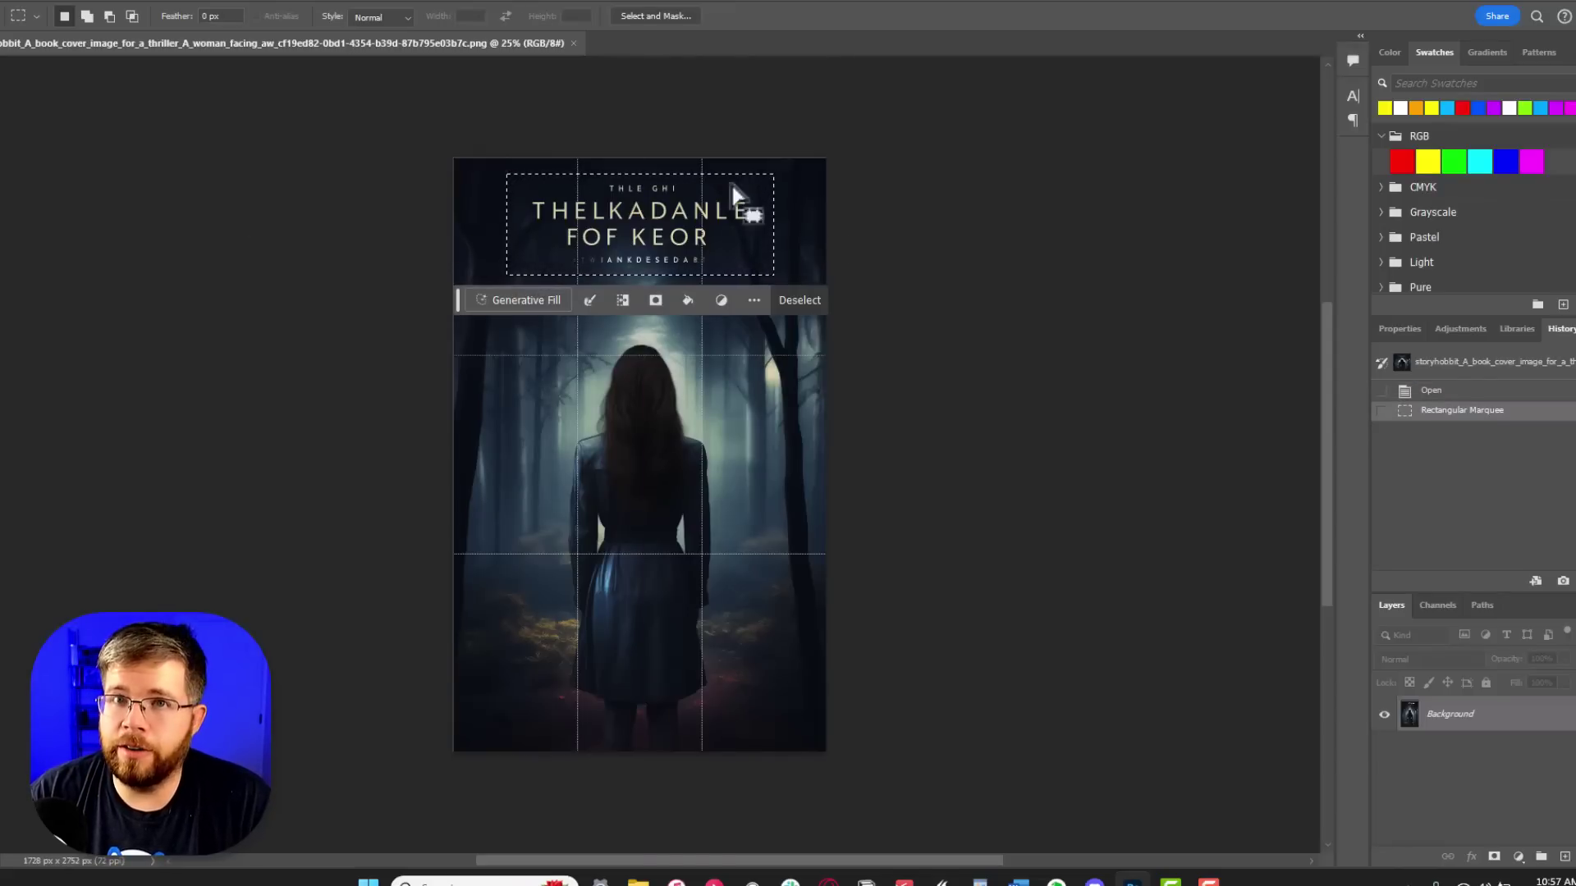
{"action": "left_click", "coordinate": [522, 304]}
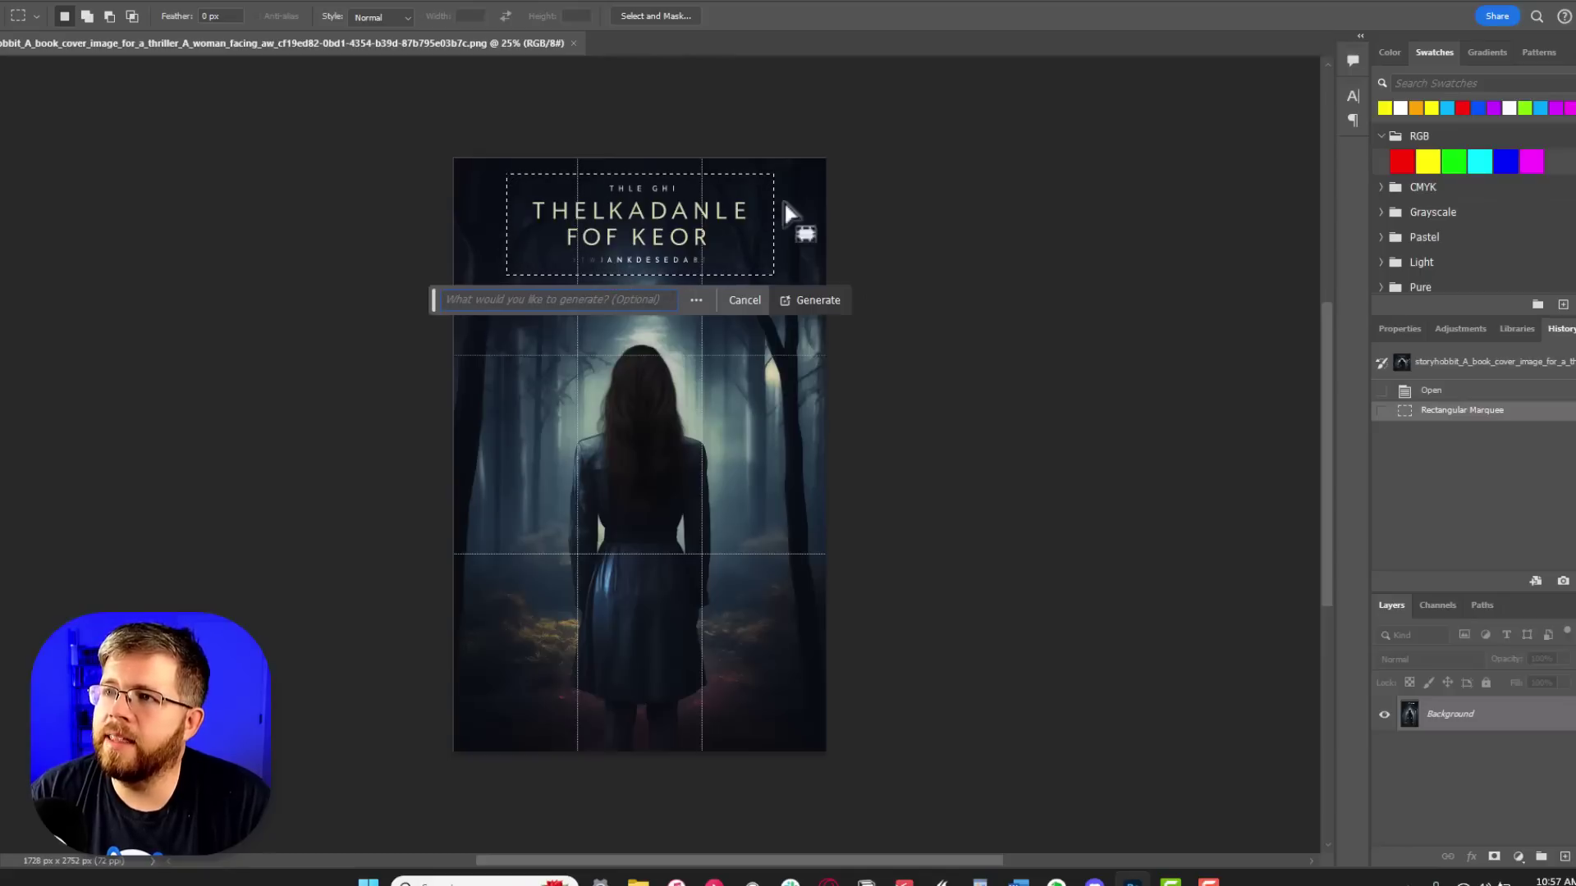
{"action": "left_click", "coordinate": [829, 300]}
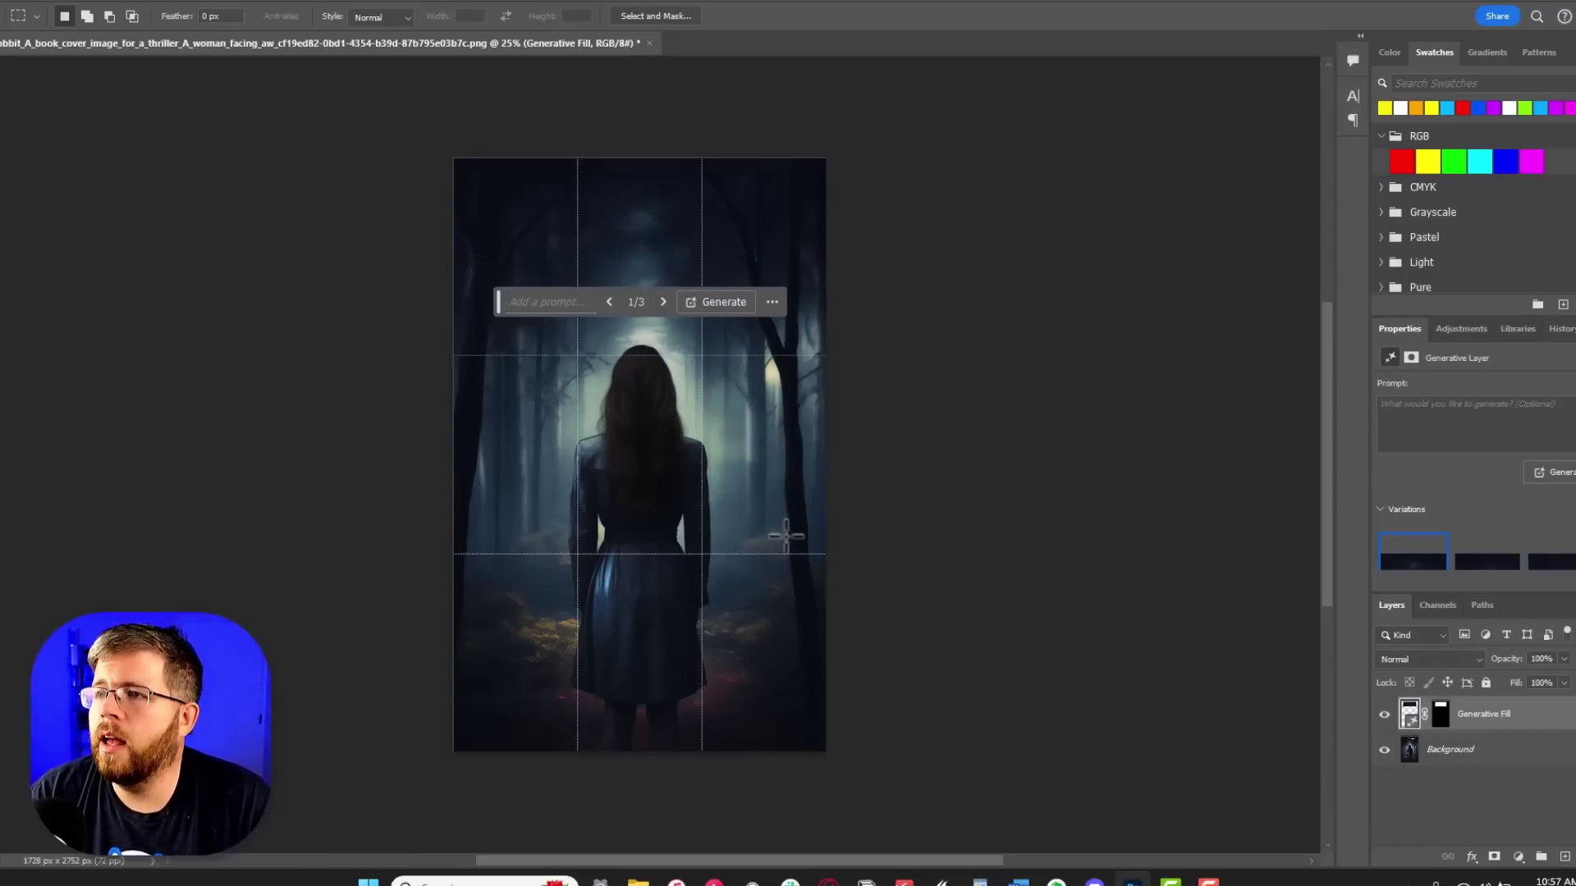
Step: Add a text layer reading 'Book' and 'Title' on two lines
{"action": "key", "text": "v"}
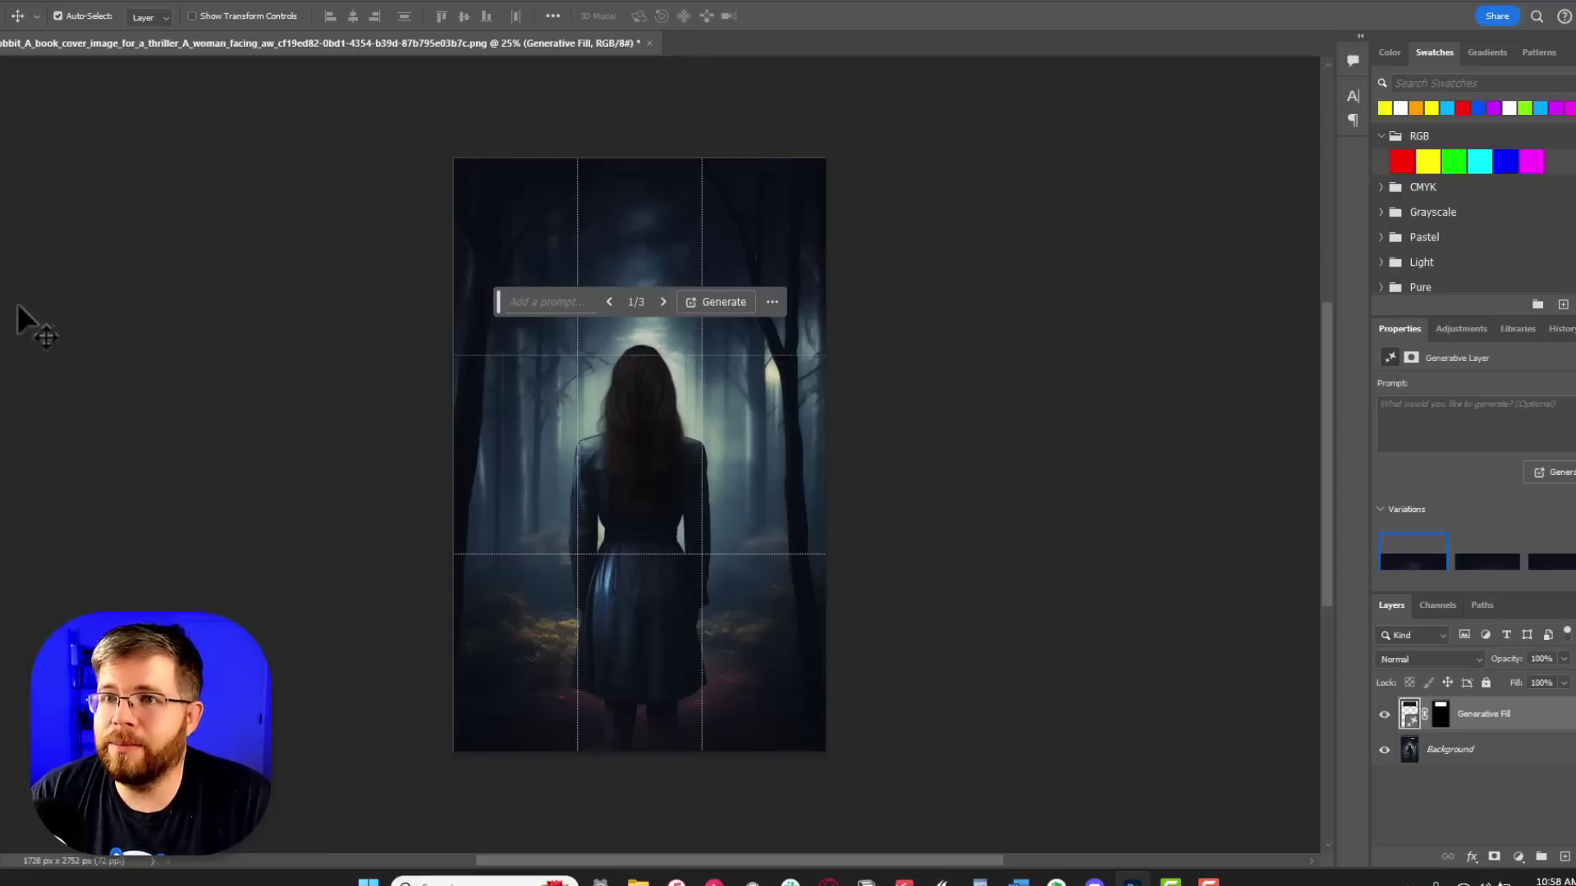
{"action": "left_click", "coordinate": [7, 448]}
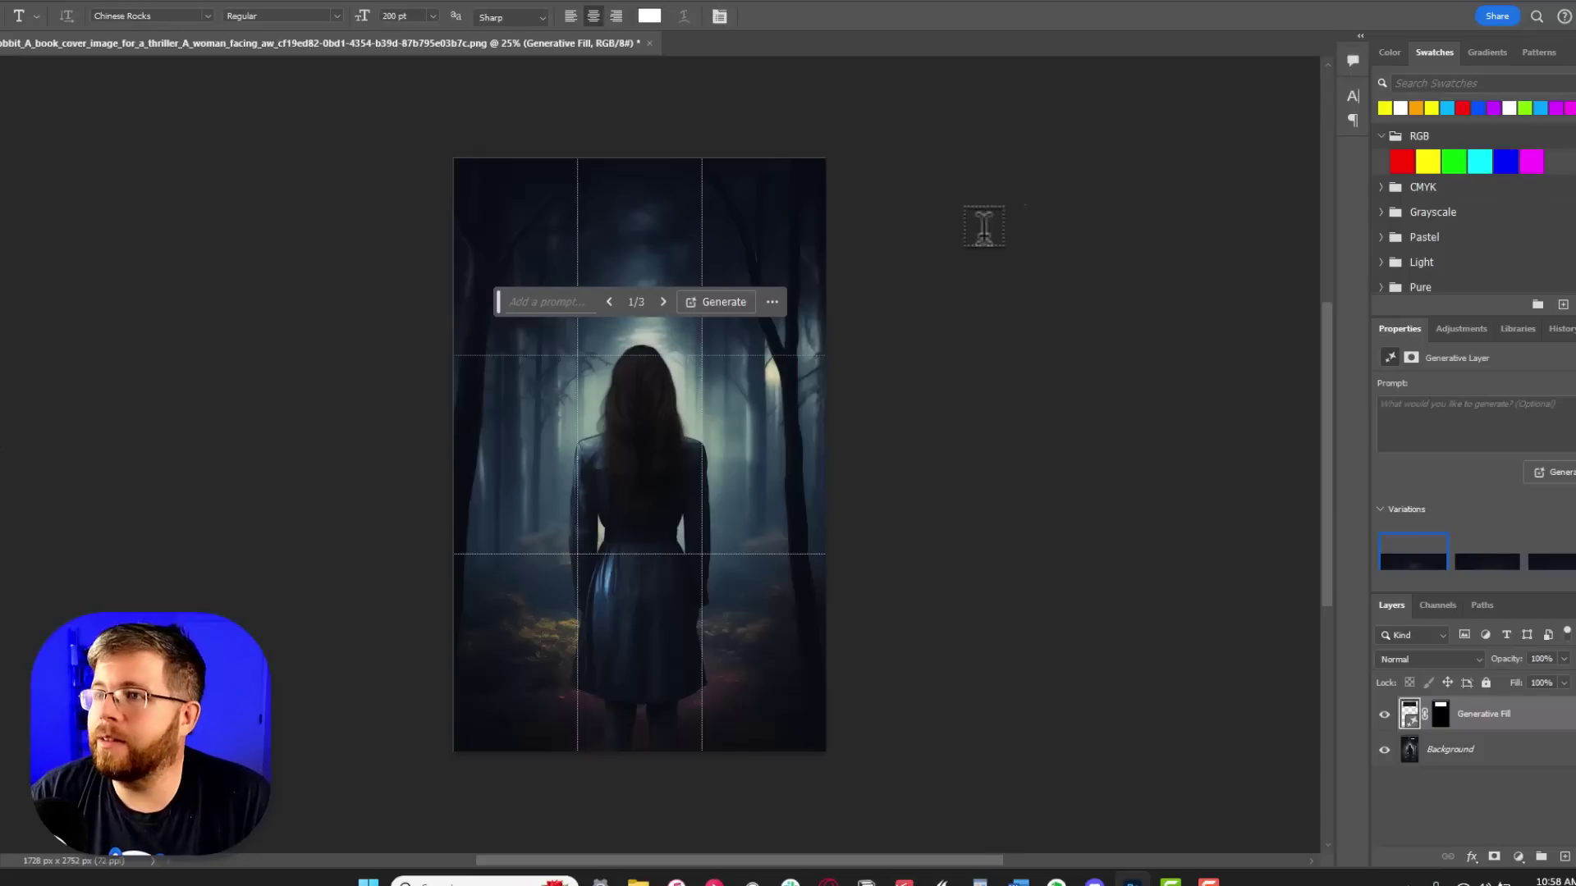
{"action": "left_click", "coordinate": [639, 187]}
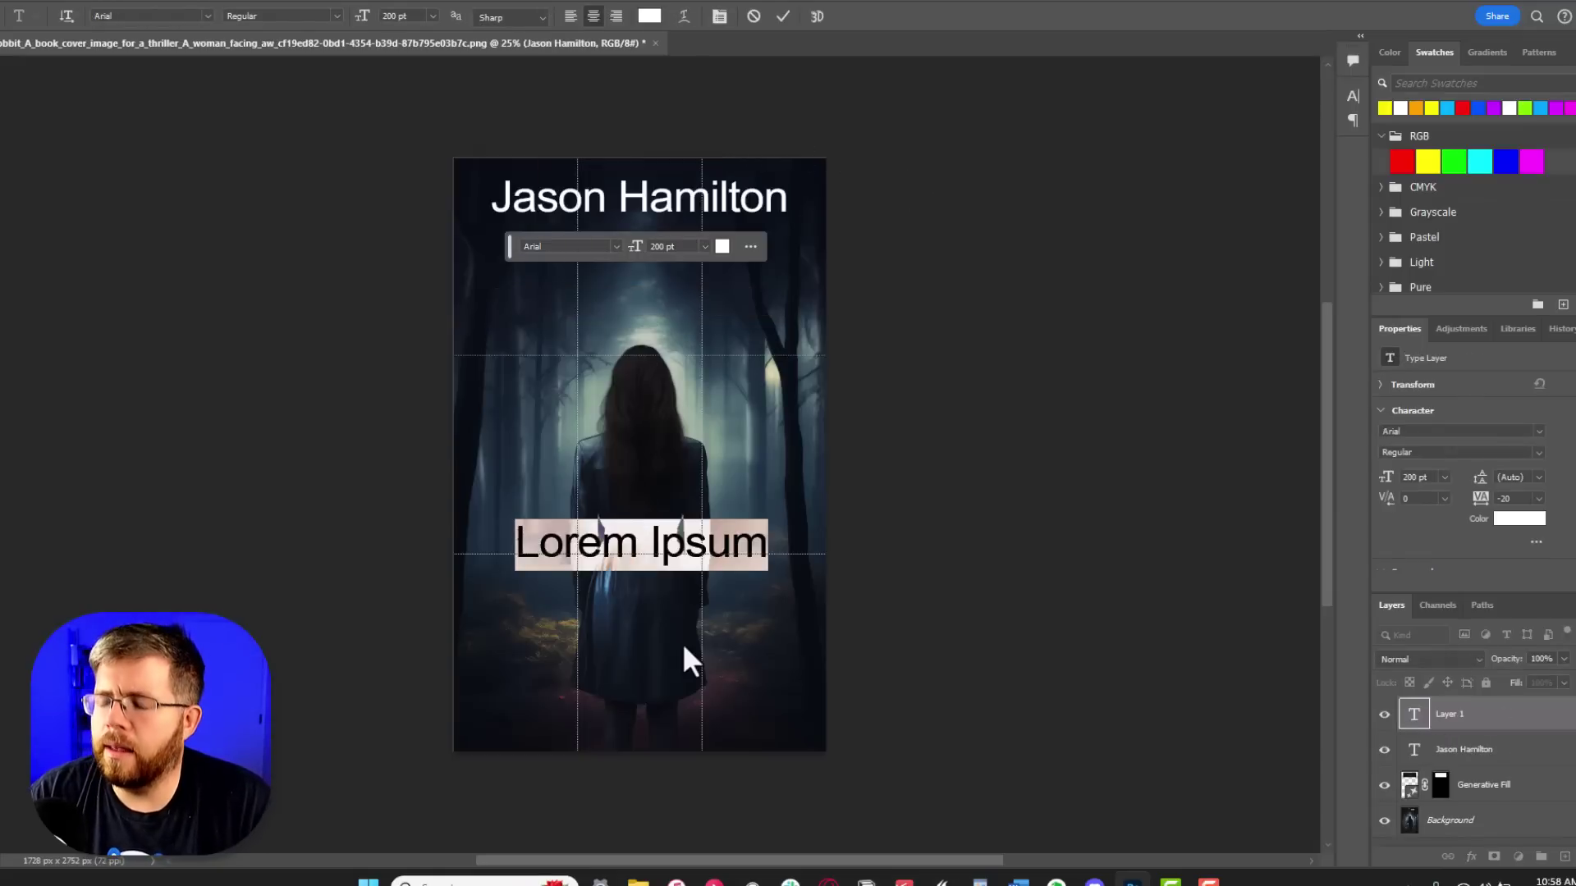
{"action": "key", "text": "Right"}
{"action": "type", "text": "Book"}
{"action": "key", "text": "Return"}
{"action": "type", "text": "Title"}
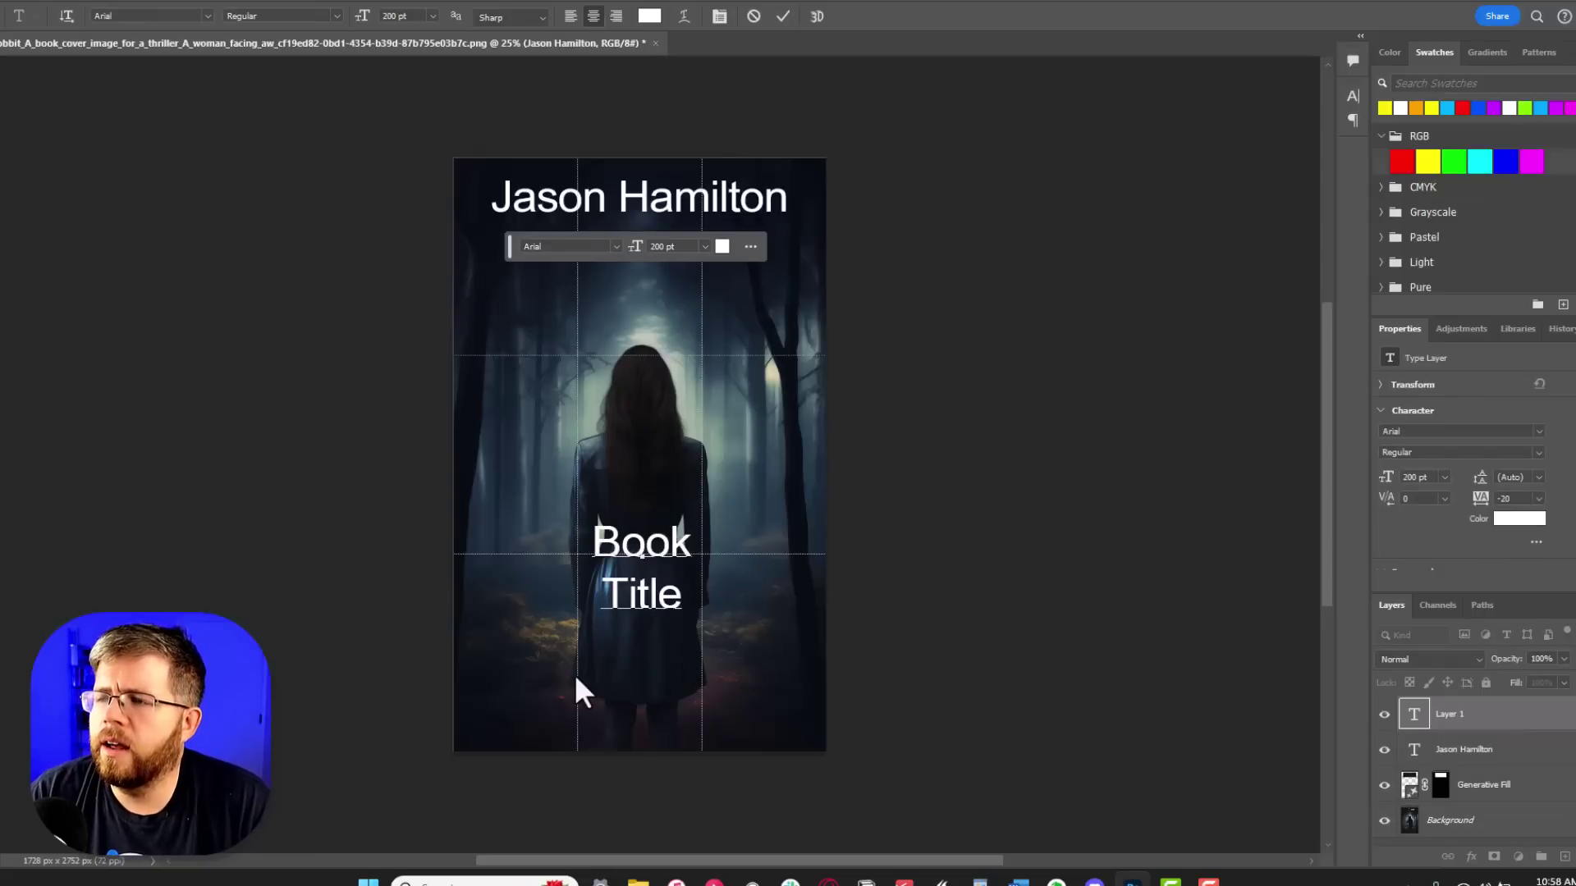
Step: Set the title to 300 pt, then scale it to about 448 pt to fill the lower cover
{"action": "key", "text": "ctrl+a"}
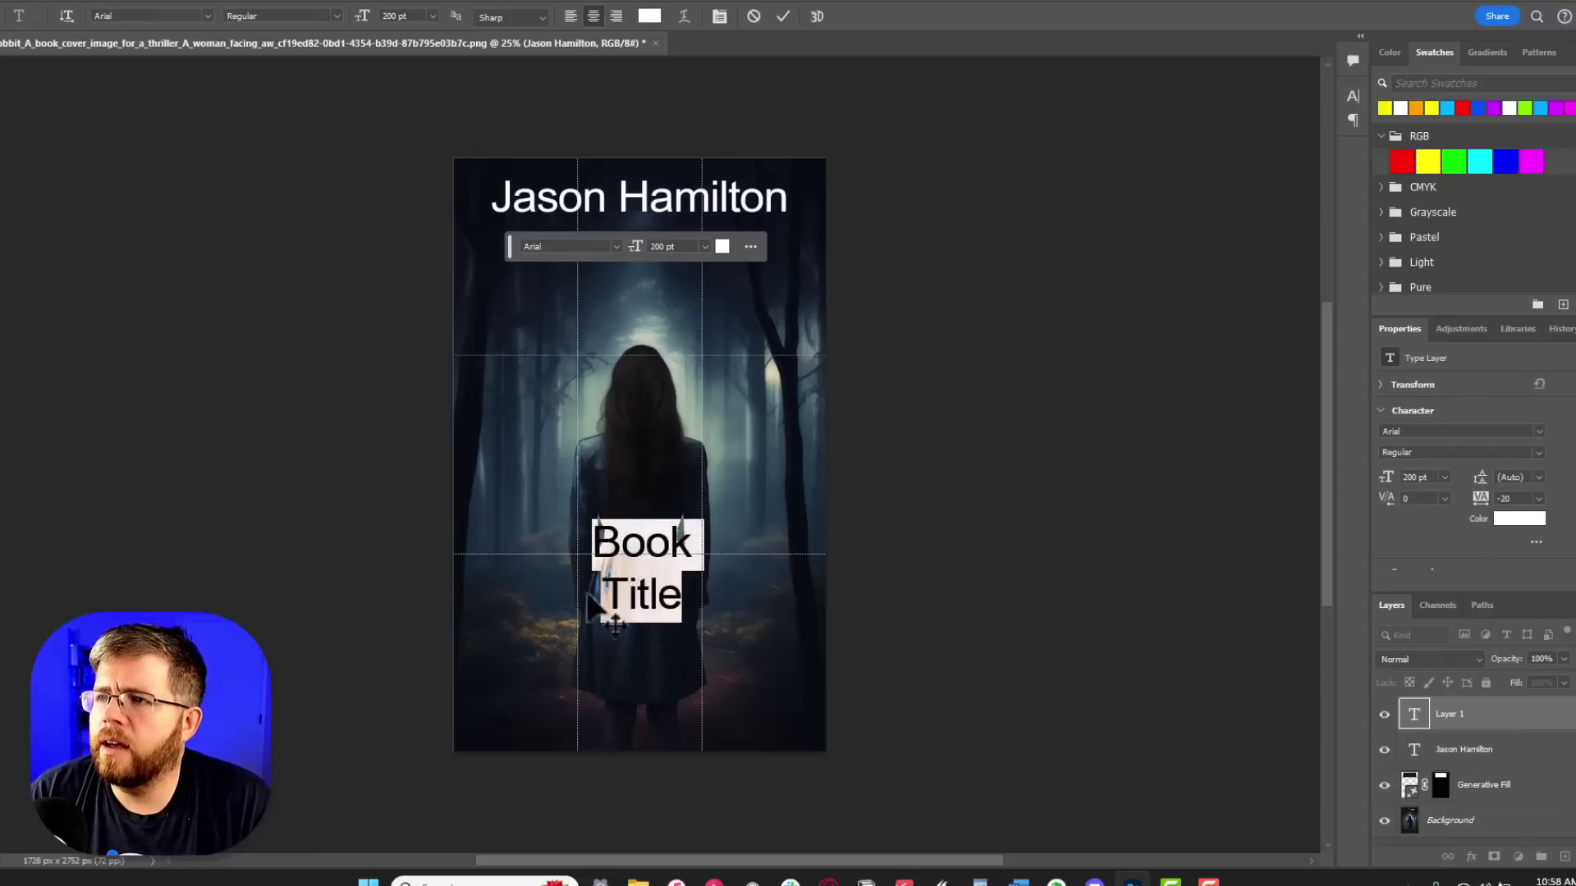
{"action": "left_click", "coordinate": [432, 17]}
{"action": "left_click", "coordinate": [422, 292]}
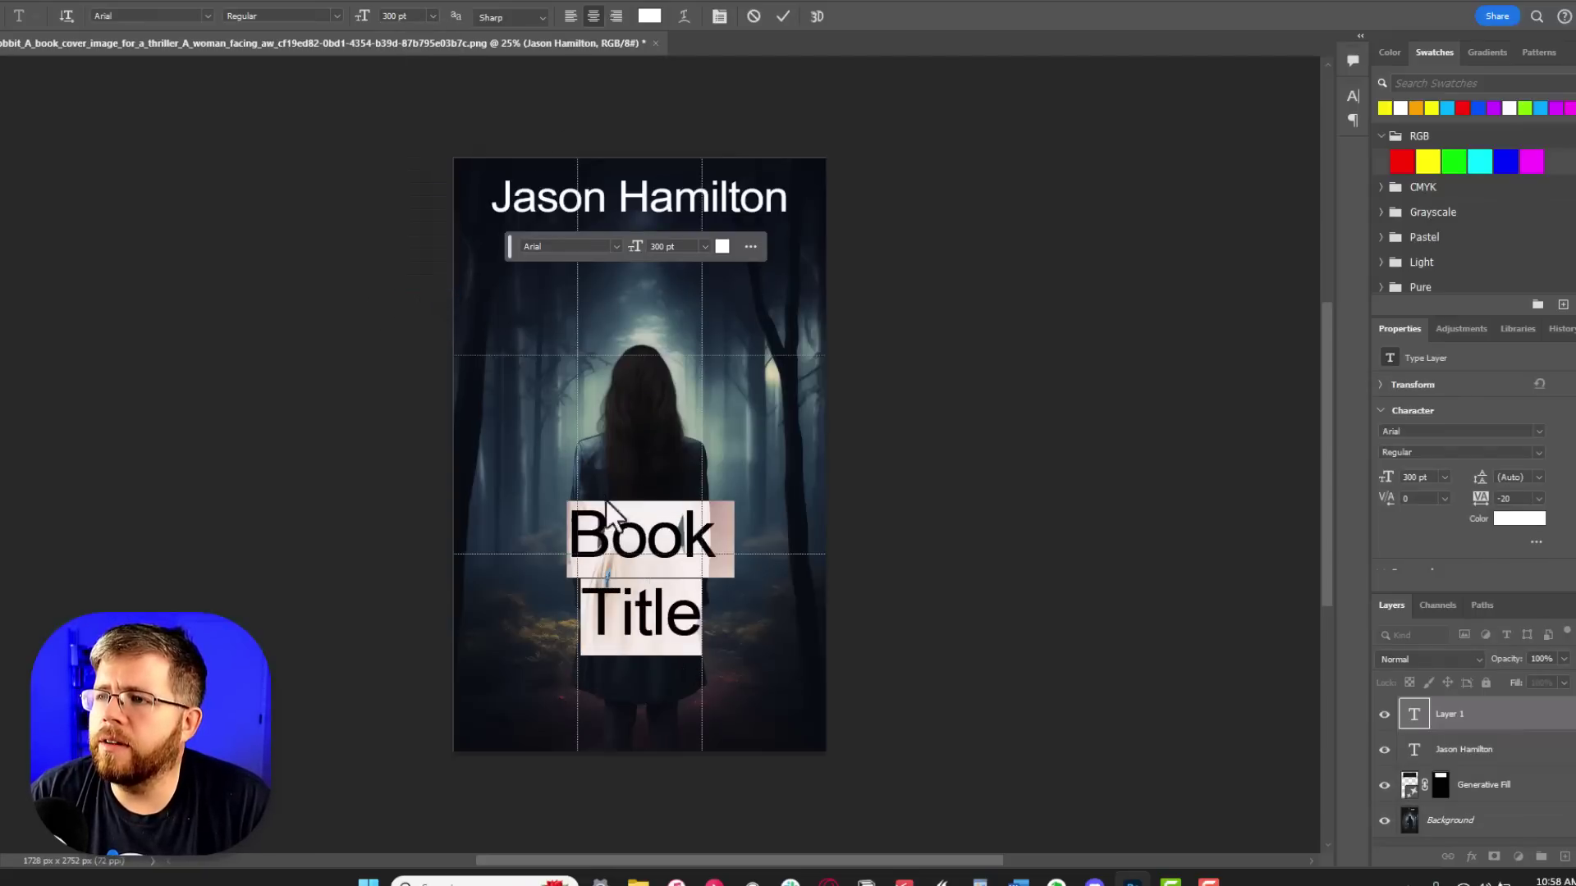
{"action": "key", "text": "ctrl+Return"}
{"action": "left_click_drag", "start_coordinate": [528, 528], "coordinate": [492, 517]}
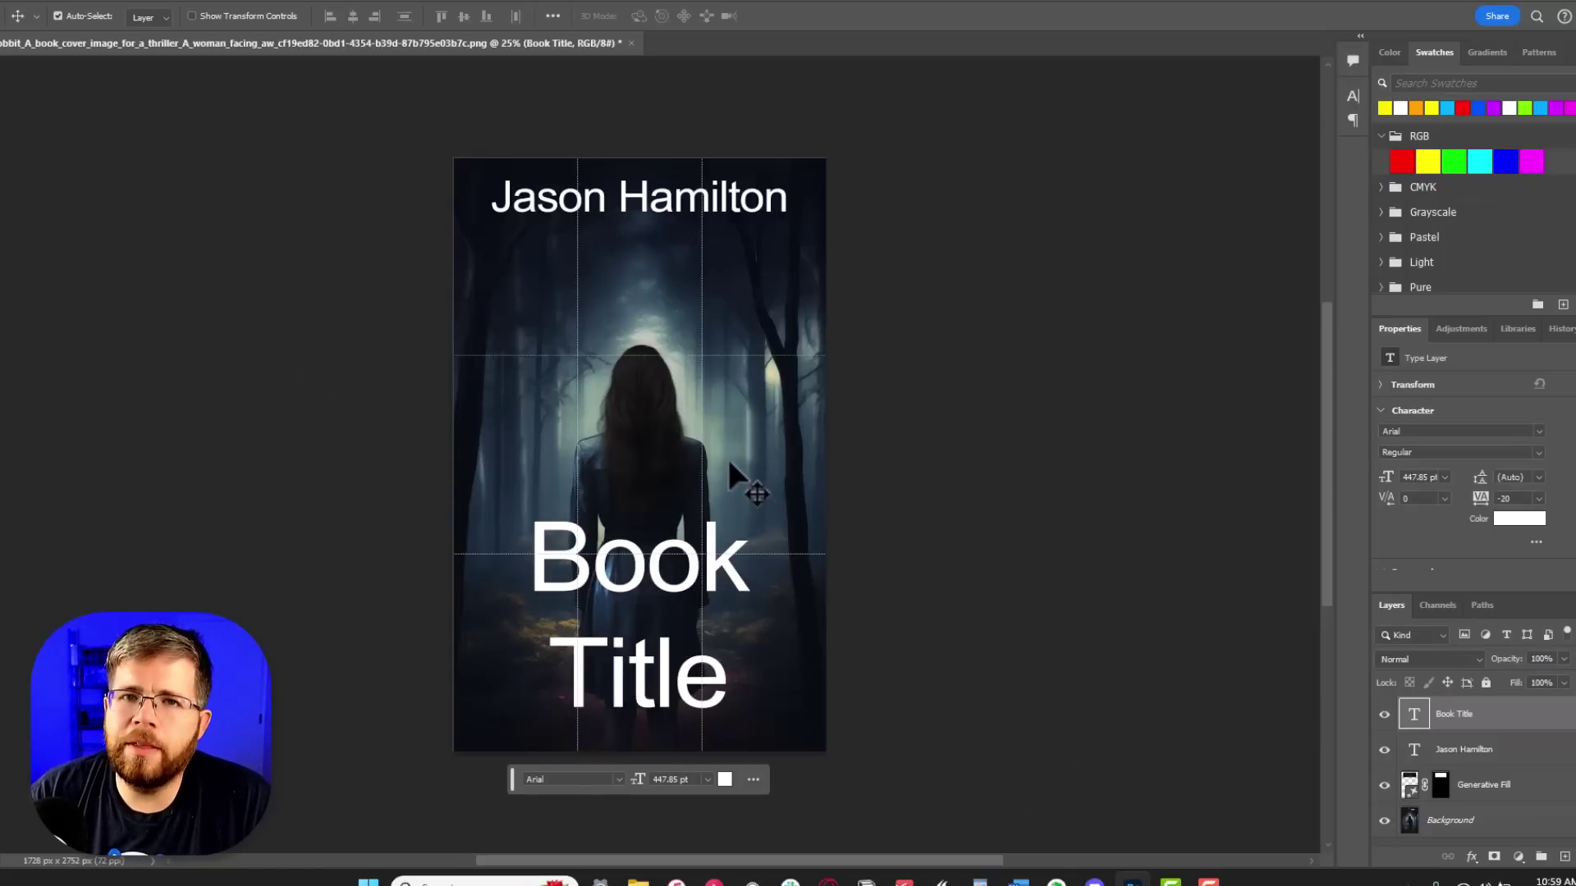
{"action": "key", "text": "t"}
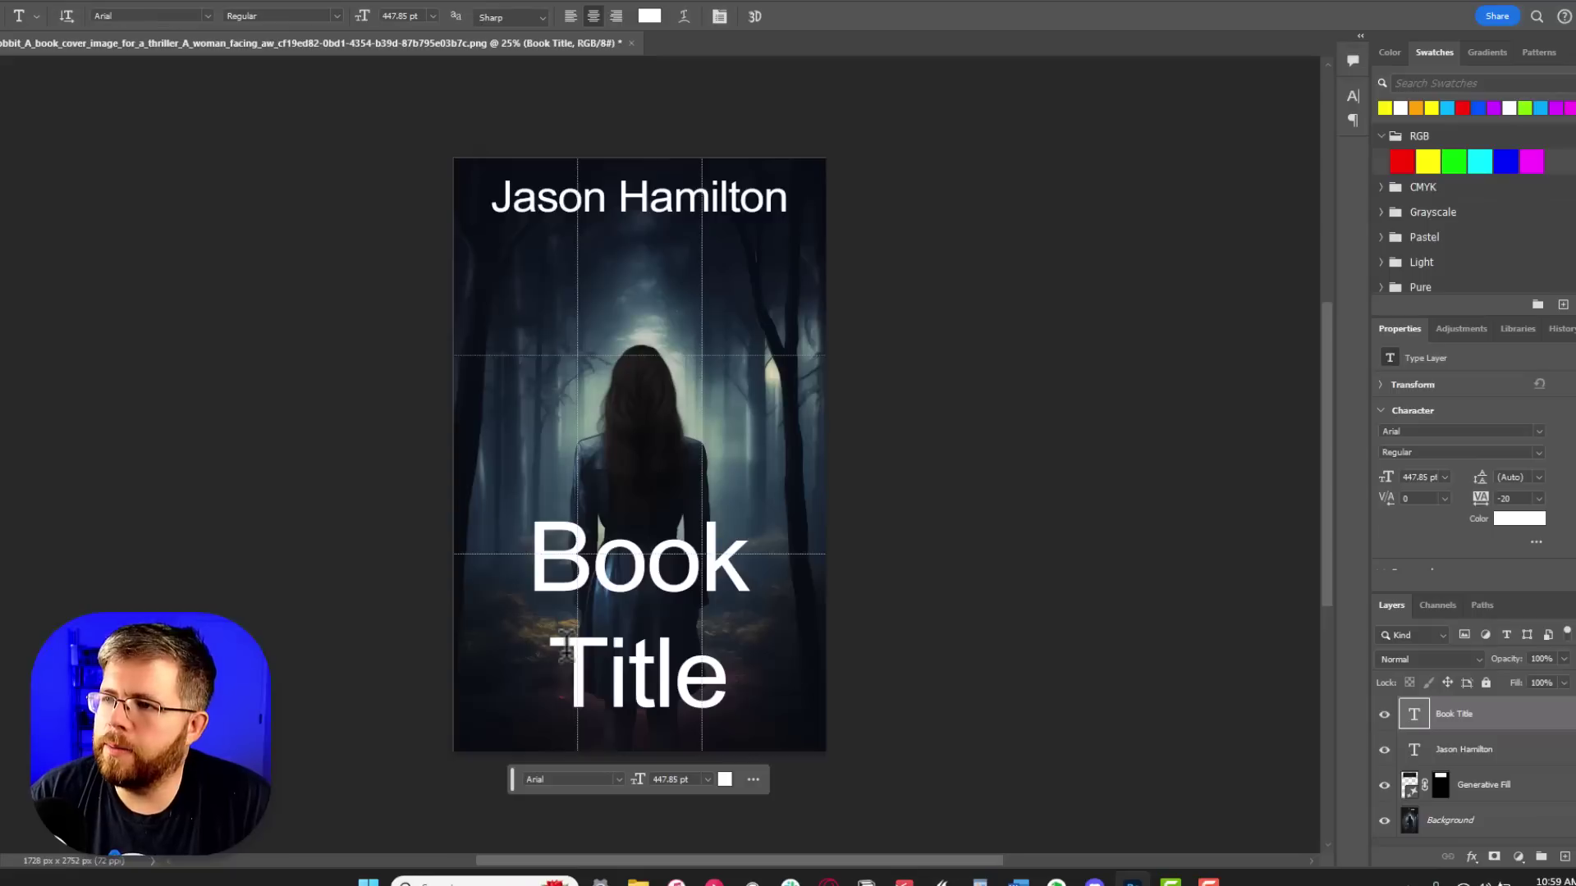
Step: Add a dark Stroke to the Book Title layer, check it zoomed in, then switch the stroke off
{"action": "double_click", "coordinate": [1533, 722]}
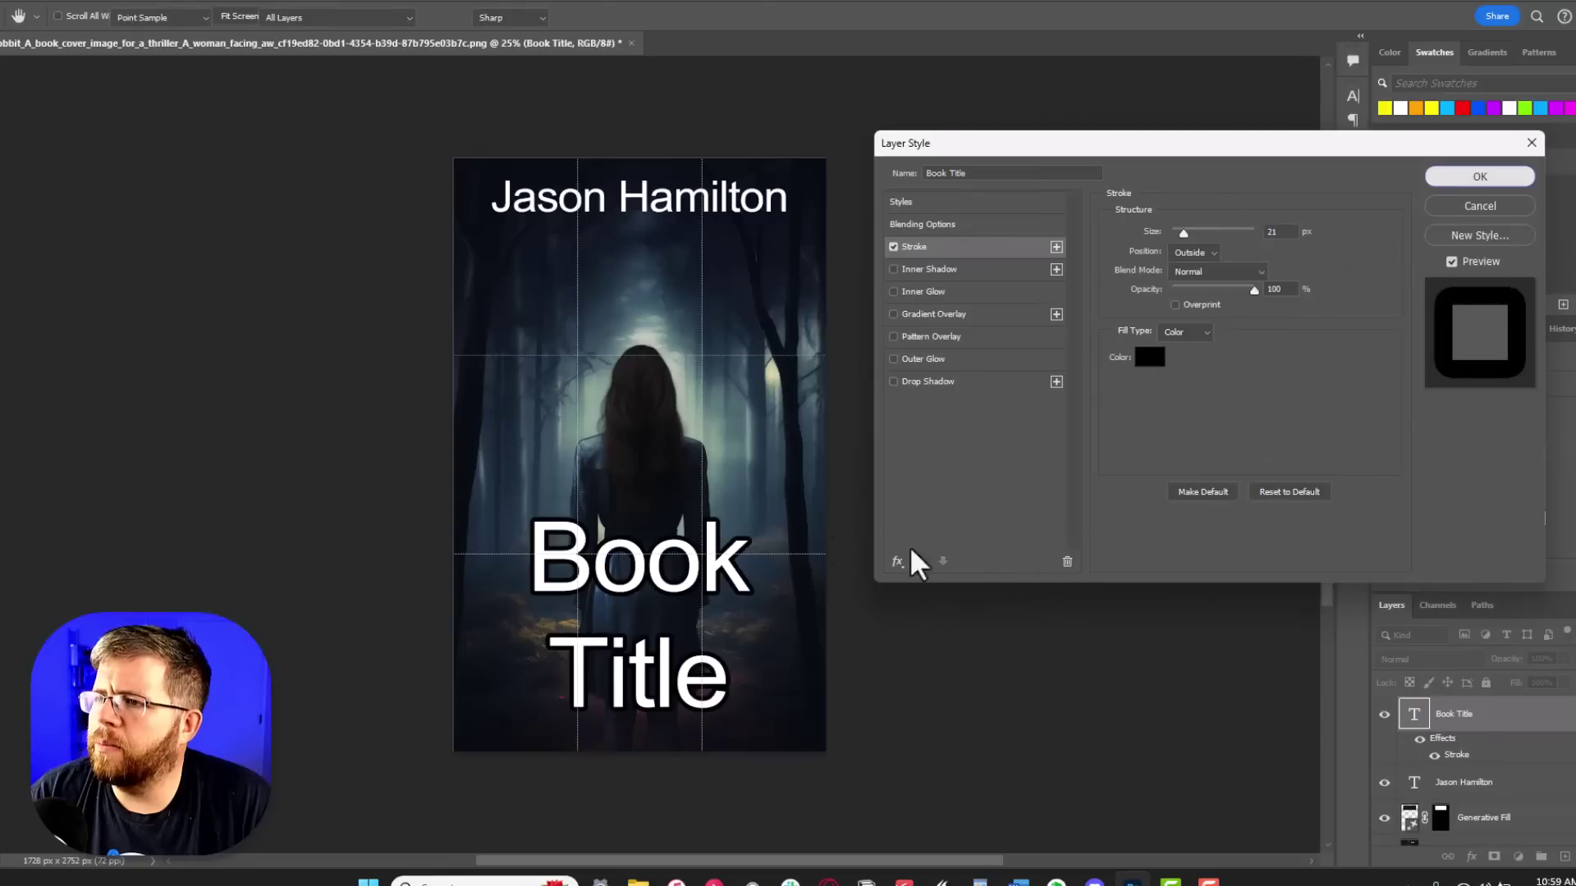
{"action": "key", "text": "Return"}
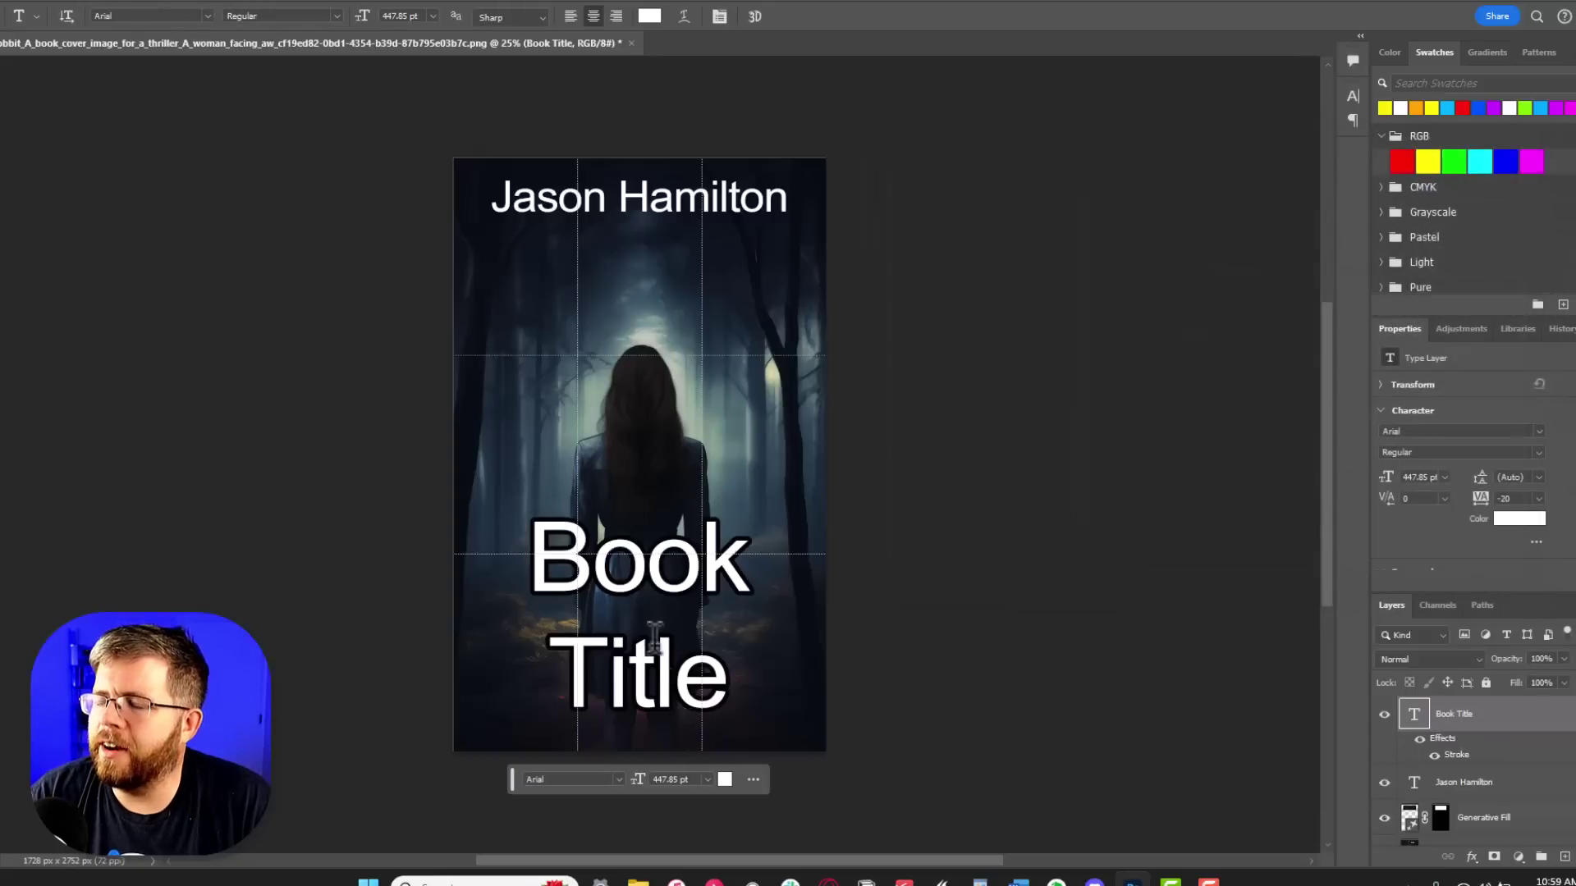
{"action": "key", "text": "z"}
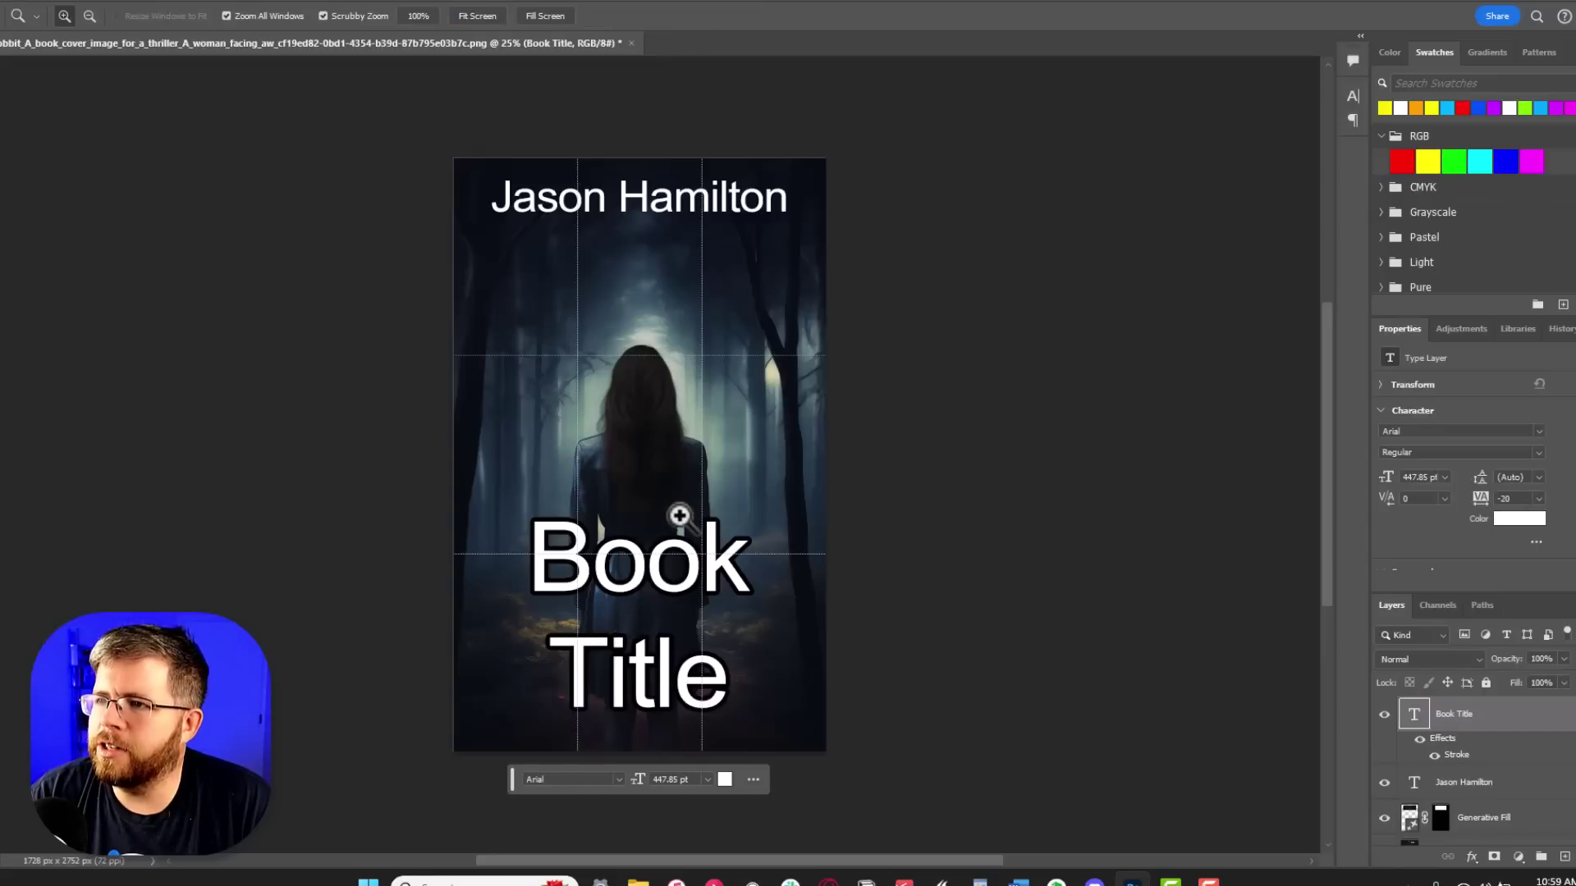
{"action": "left_click", "coordinate": [644, 605]}
{"action": "left_click", "coordinate": [626, 693]}
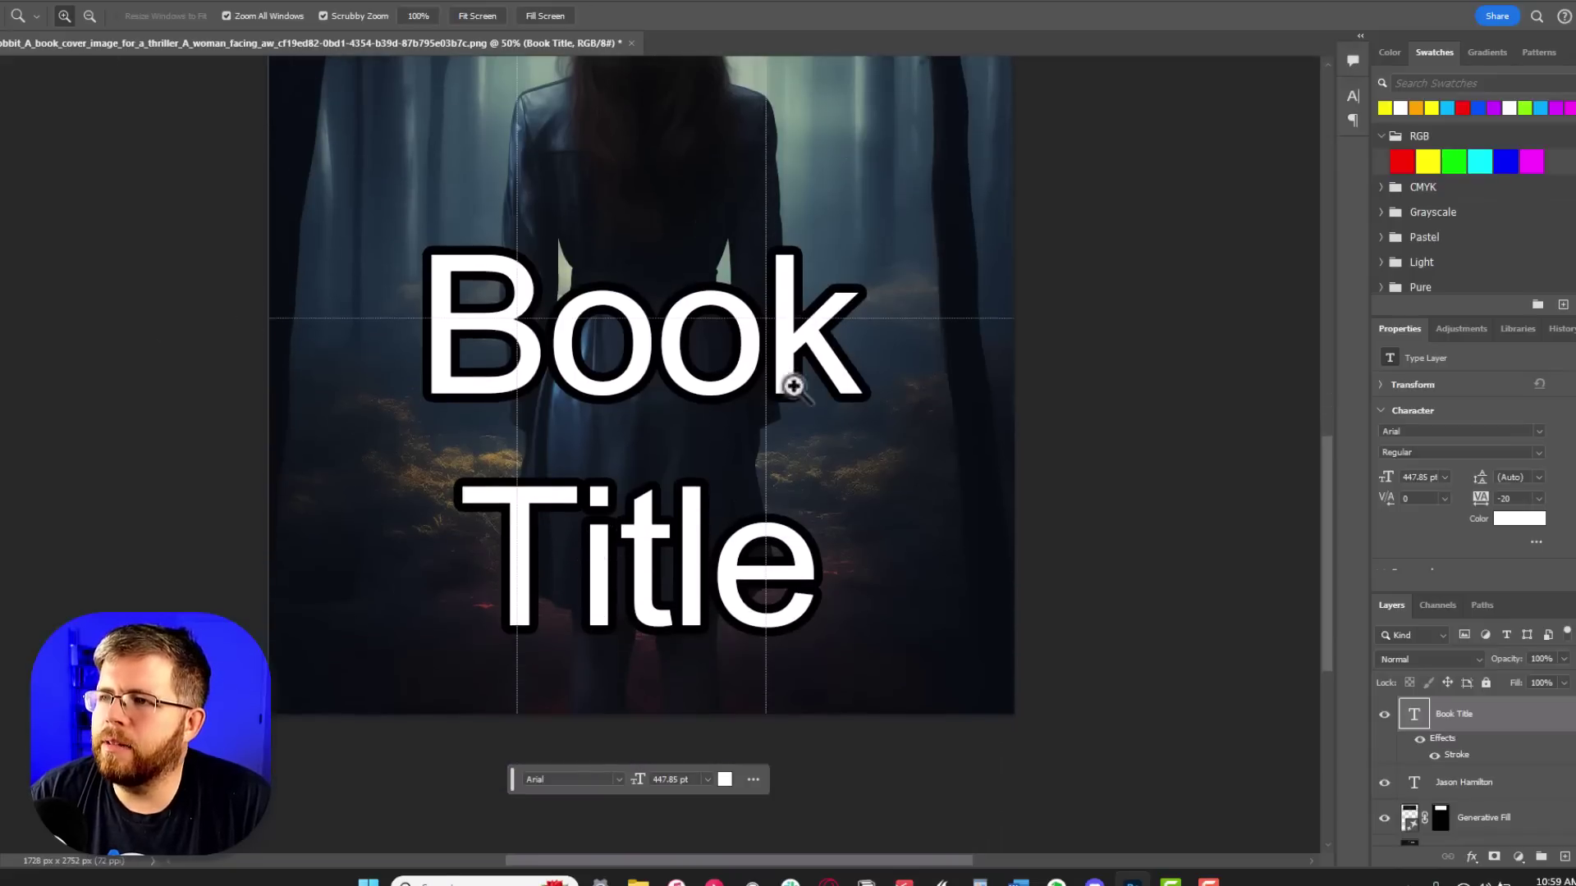
{"action": "left_click", "coordinate": [648, 433], "text": "alt"}
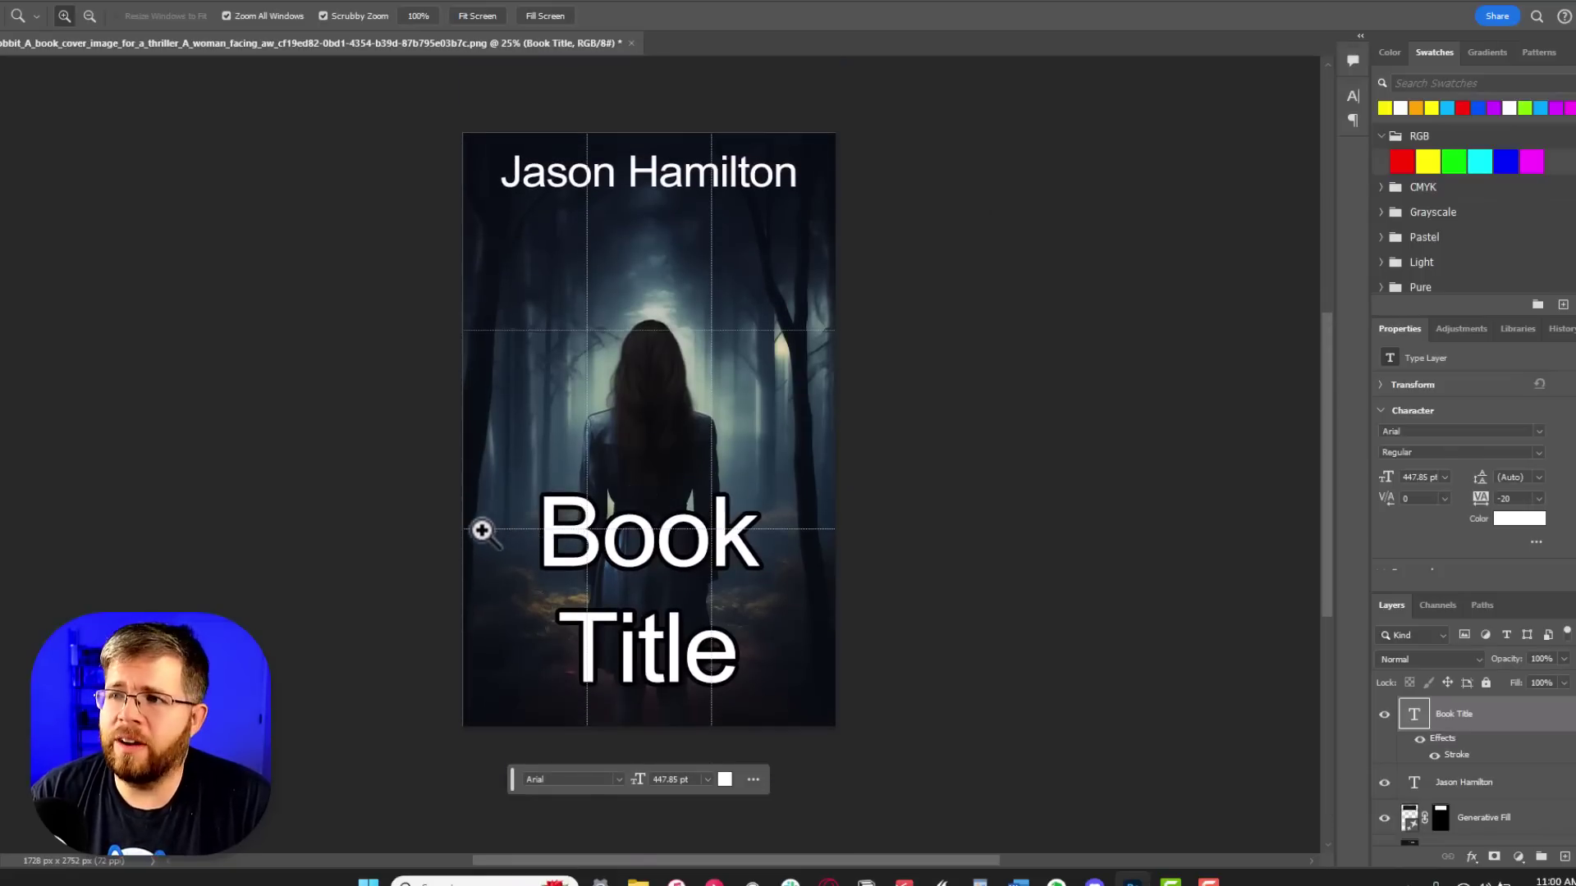
{"action": "left_click", "coordinate": [1420, 756]}
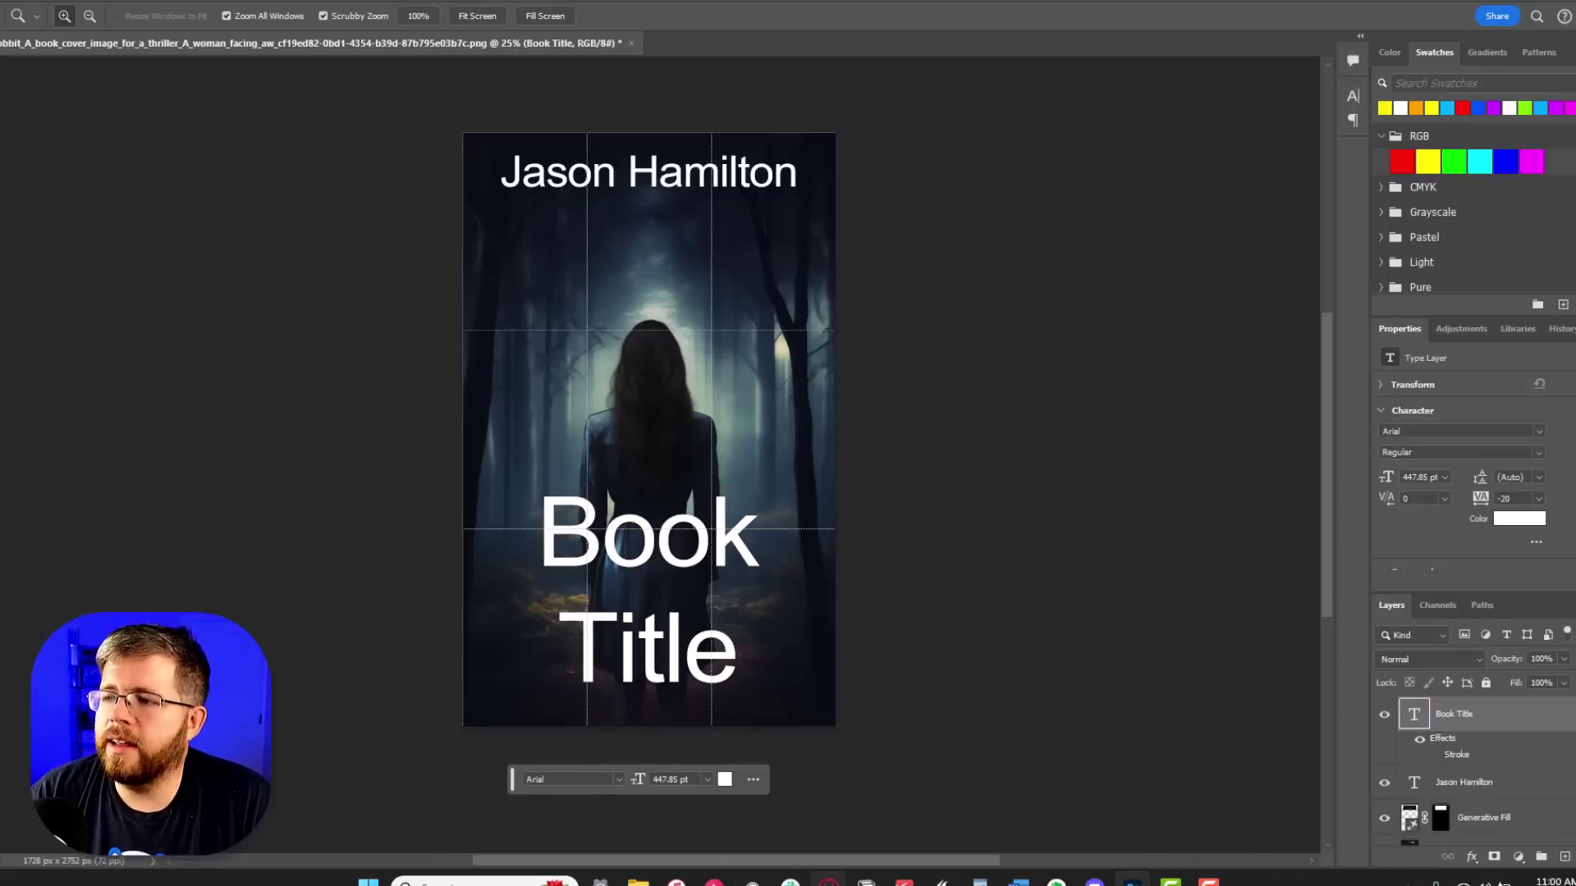
{"action": "mouse_move", "coordinate": [829, 882]}
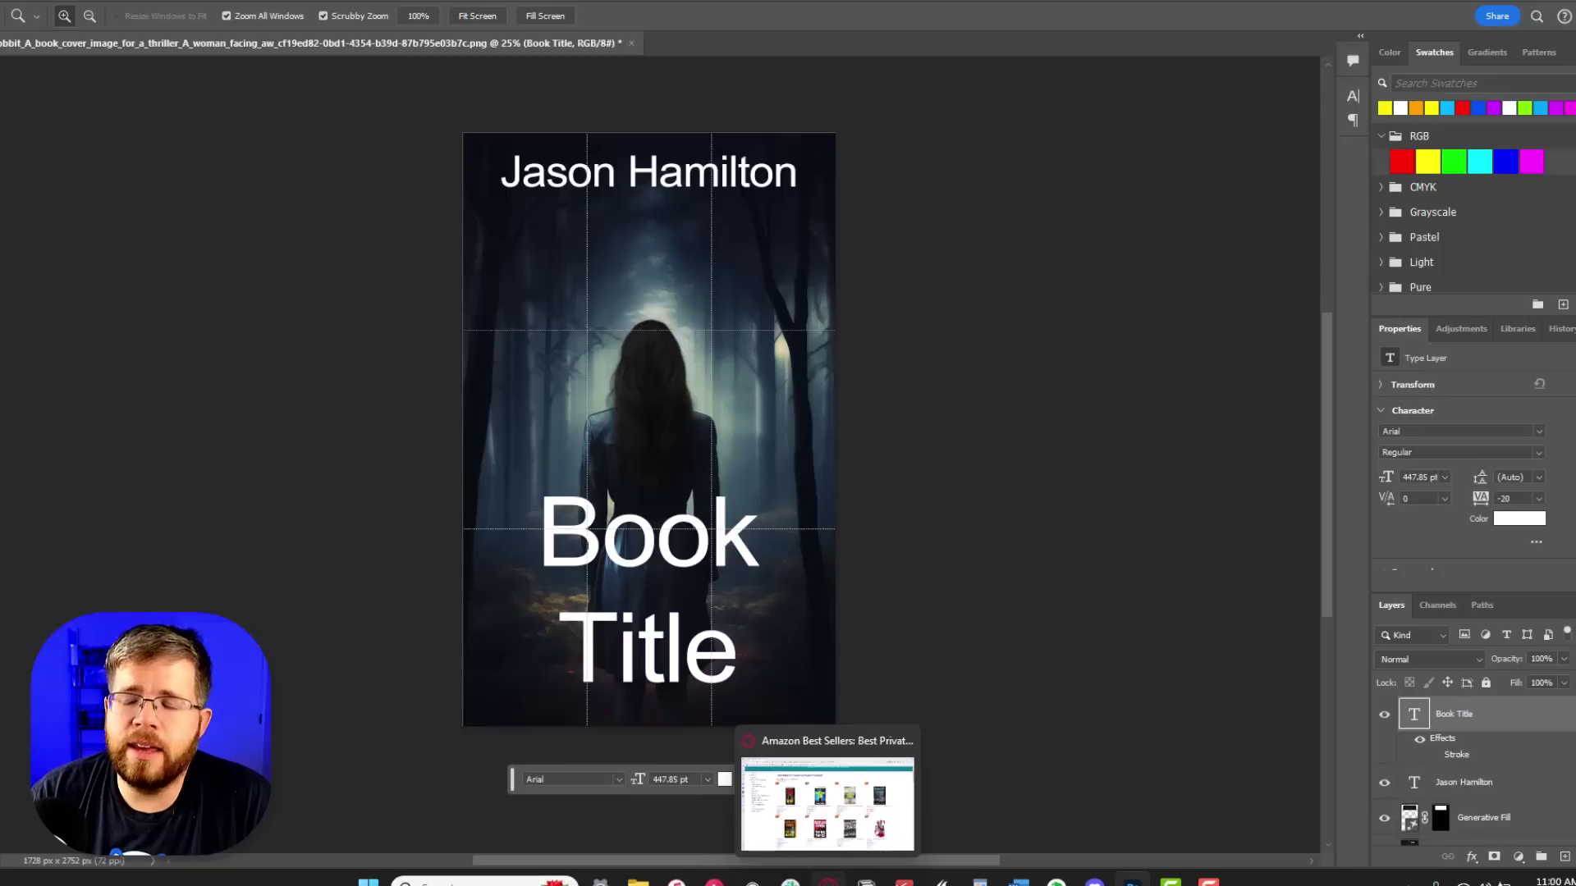
Step: Open The Vanishing Kin product page from the Amazon Private Investigator Mysteries best sellers list
{"action": "left_click", "coordinate": [829, 883]}
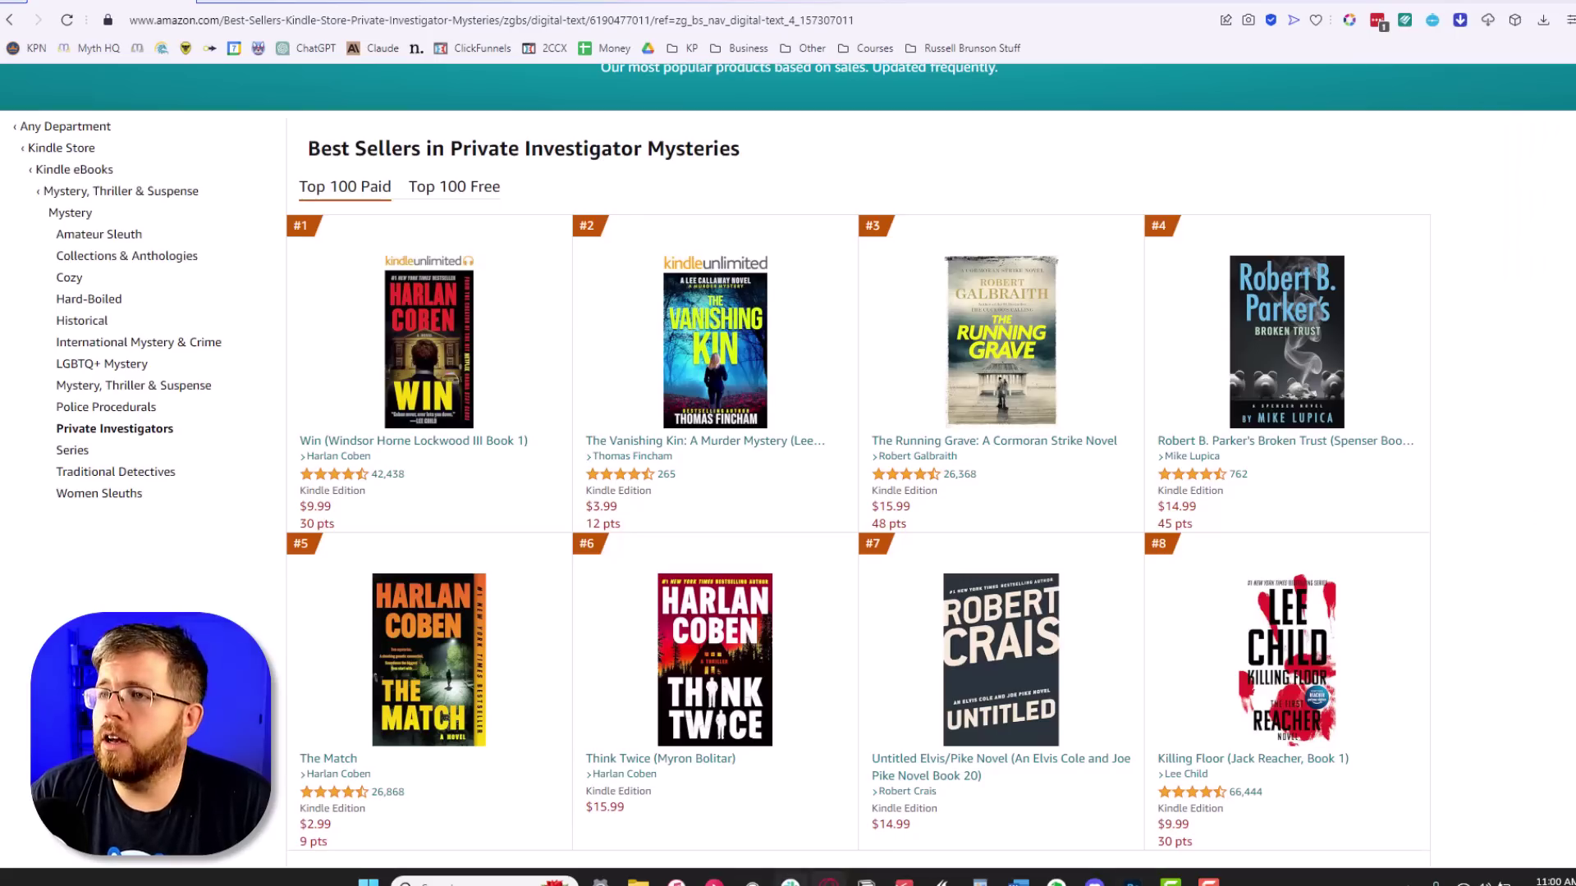
{"action": "scroll", "coordinate": [555, 520], "scroll_direction": "down", "scroll_amount": 4}
{"action": "scroll", "coordinate": [545, 563], "scroll_direction": "up", "scroll_amount": 2}
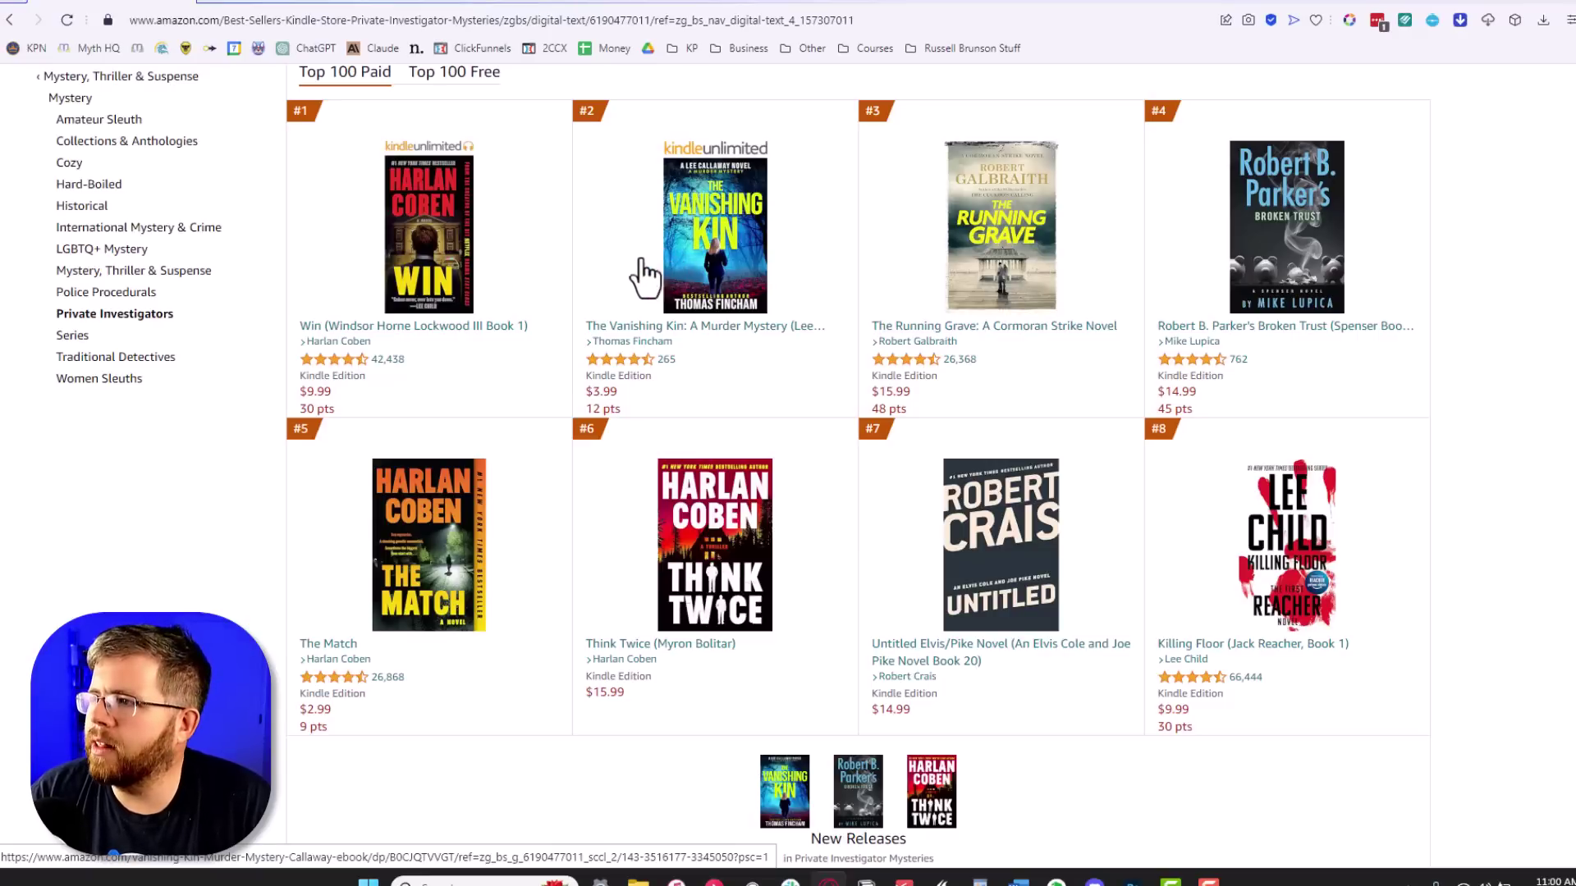
{"action": "scroll", "coordinate": [601, 472], "scroll_direction": "up", "scroll_amount": 3}
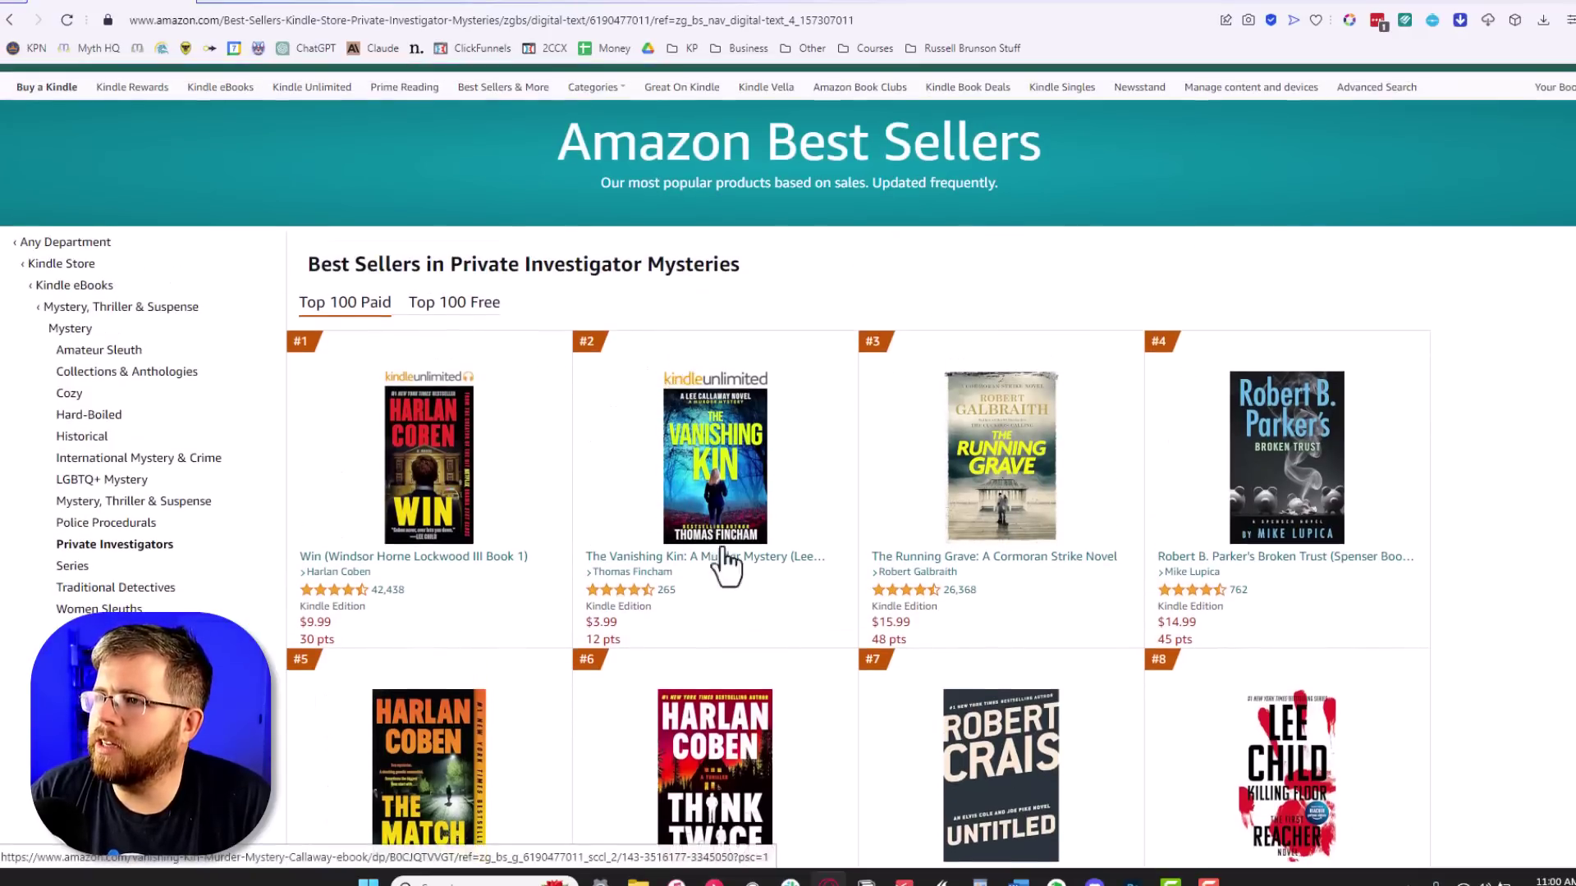
{"action": "scroll", "coordinate": [583, 640], "scroll_direction": "down", "scroll_amount": 4}
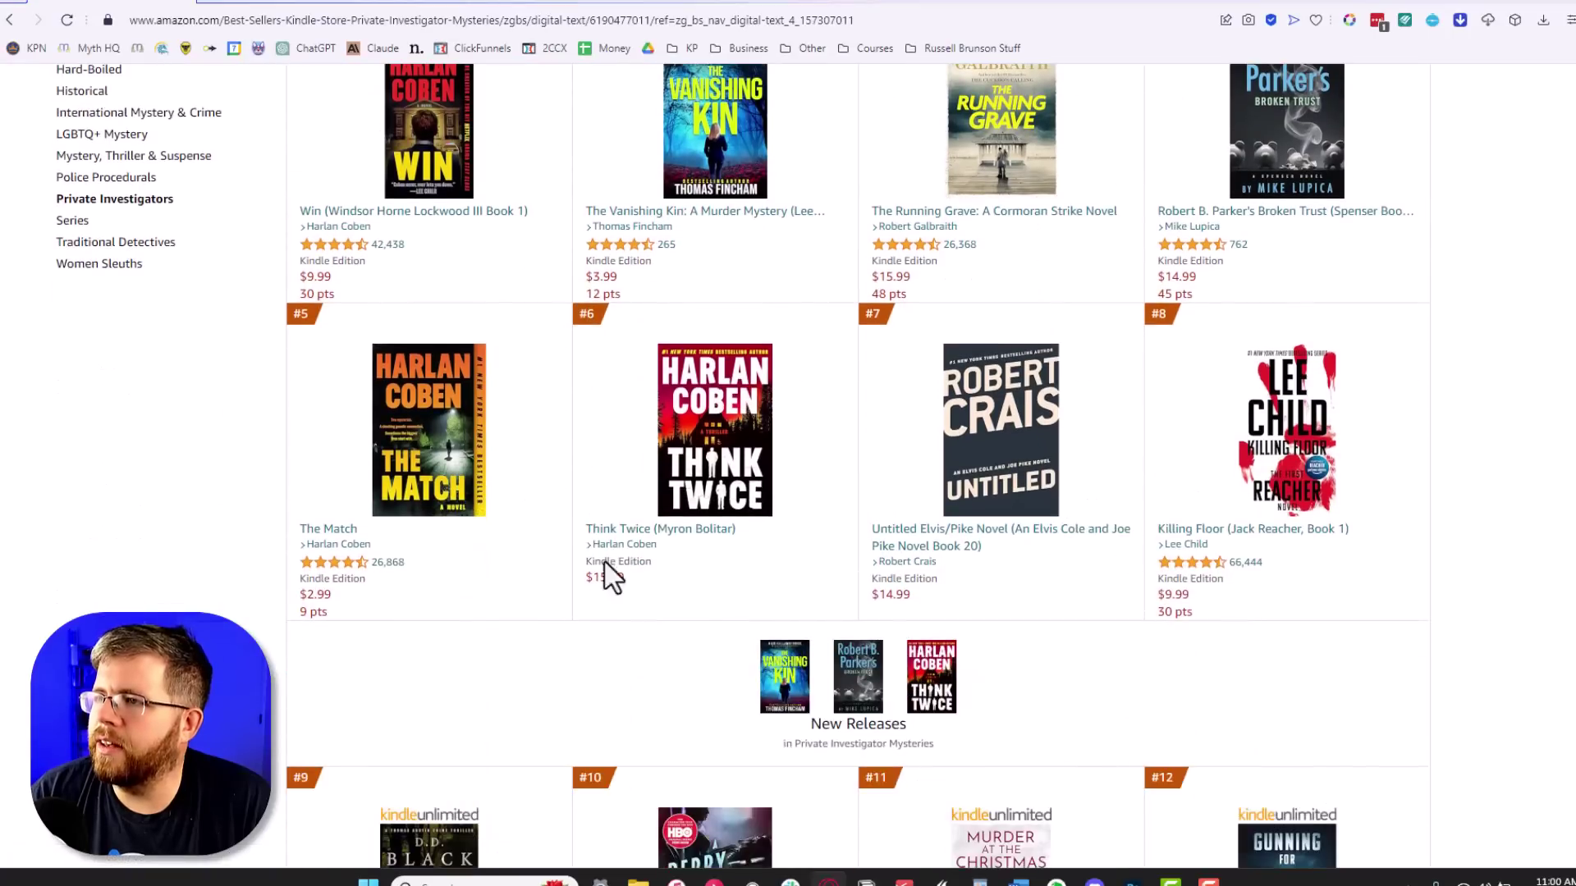
{"action": "scroll", "coordinate": [608, 573], "scroll_direction": "up", "scroll_amount": 3}
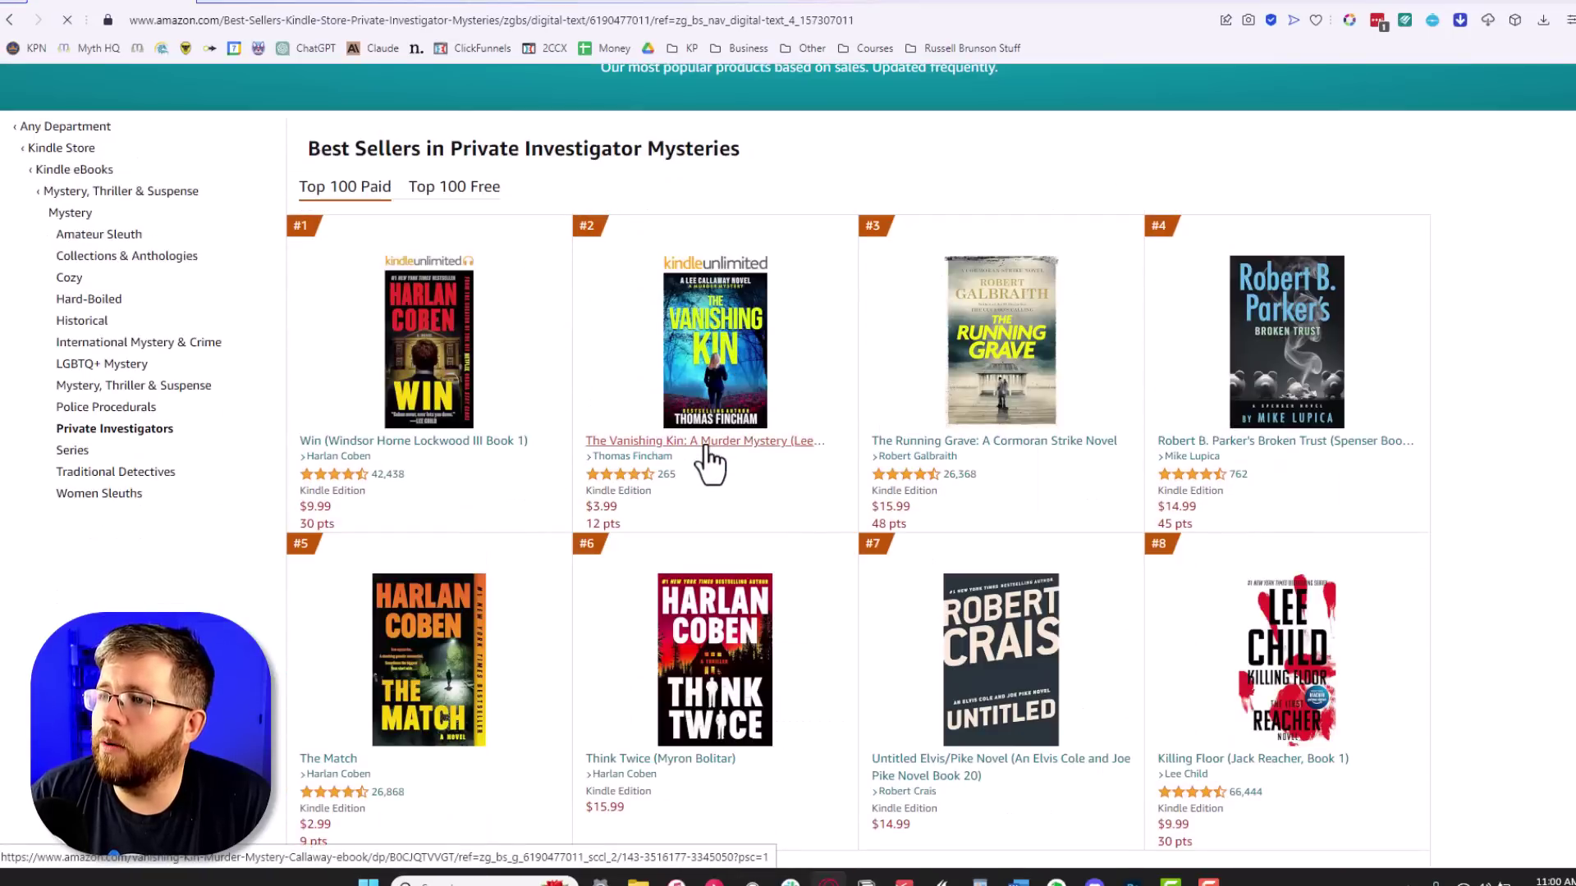
{"action": "left_click", "coordinate": [707, 446]}
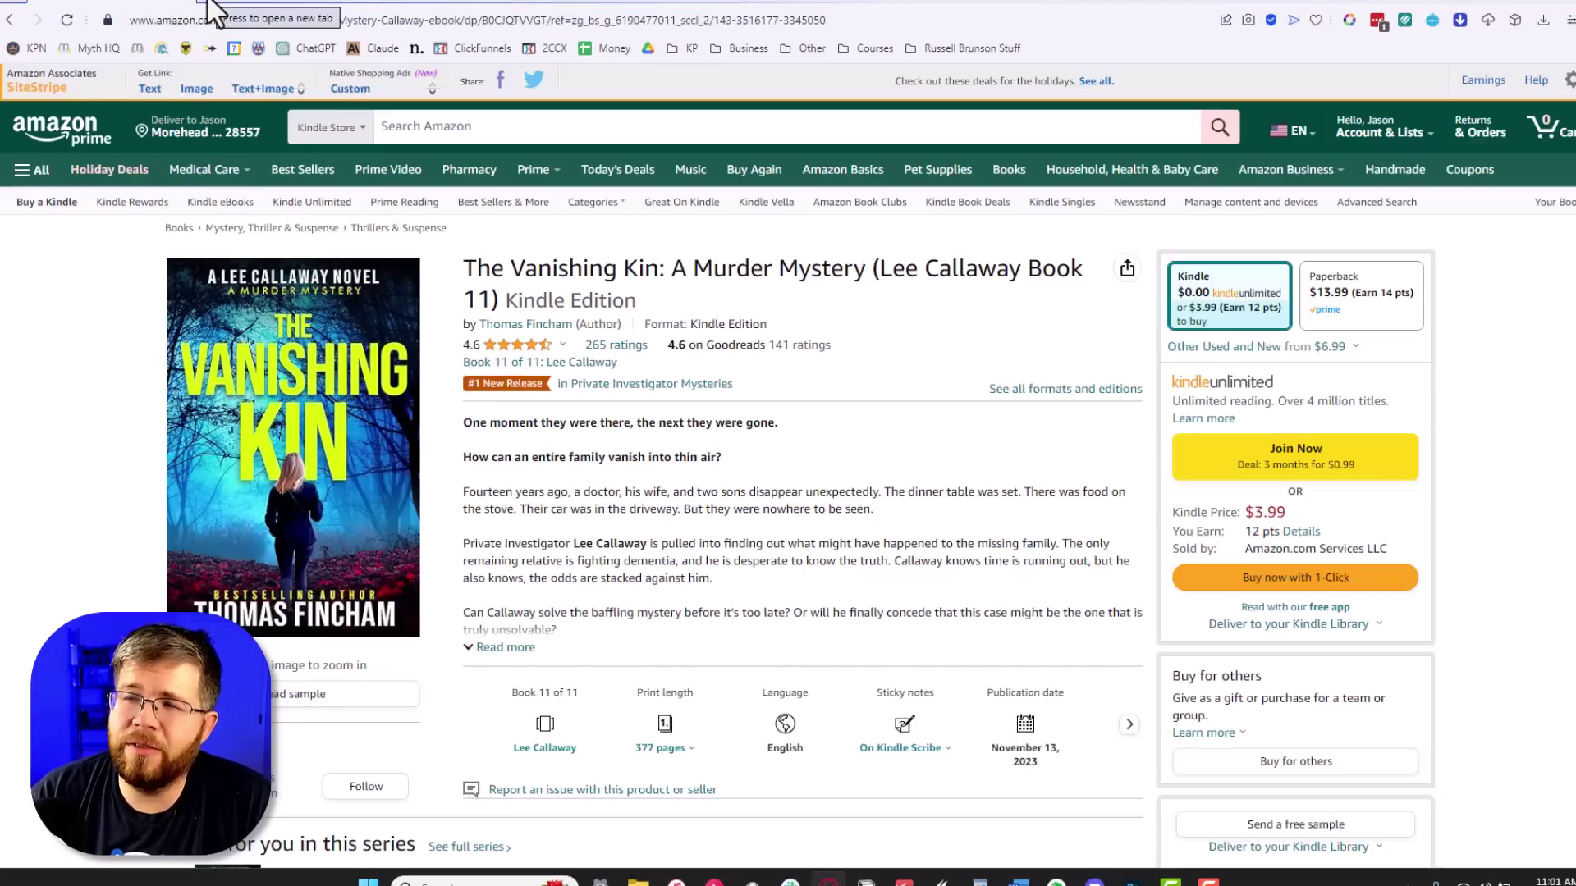
Step: Go to creativemarket.com in a new browser tab
{"action": "left_click", "coordinate": [208, 6]}
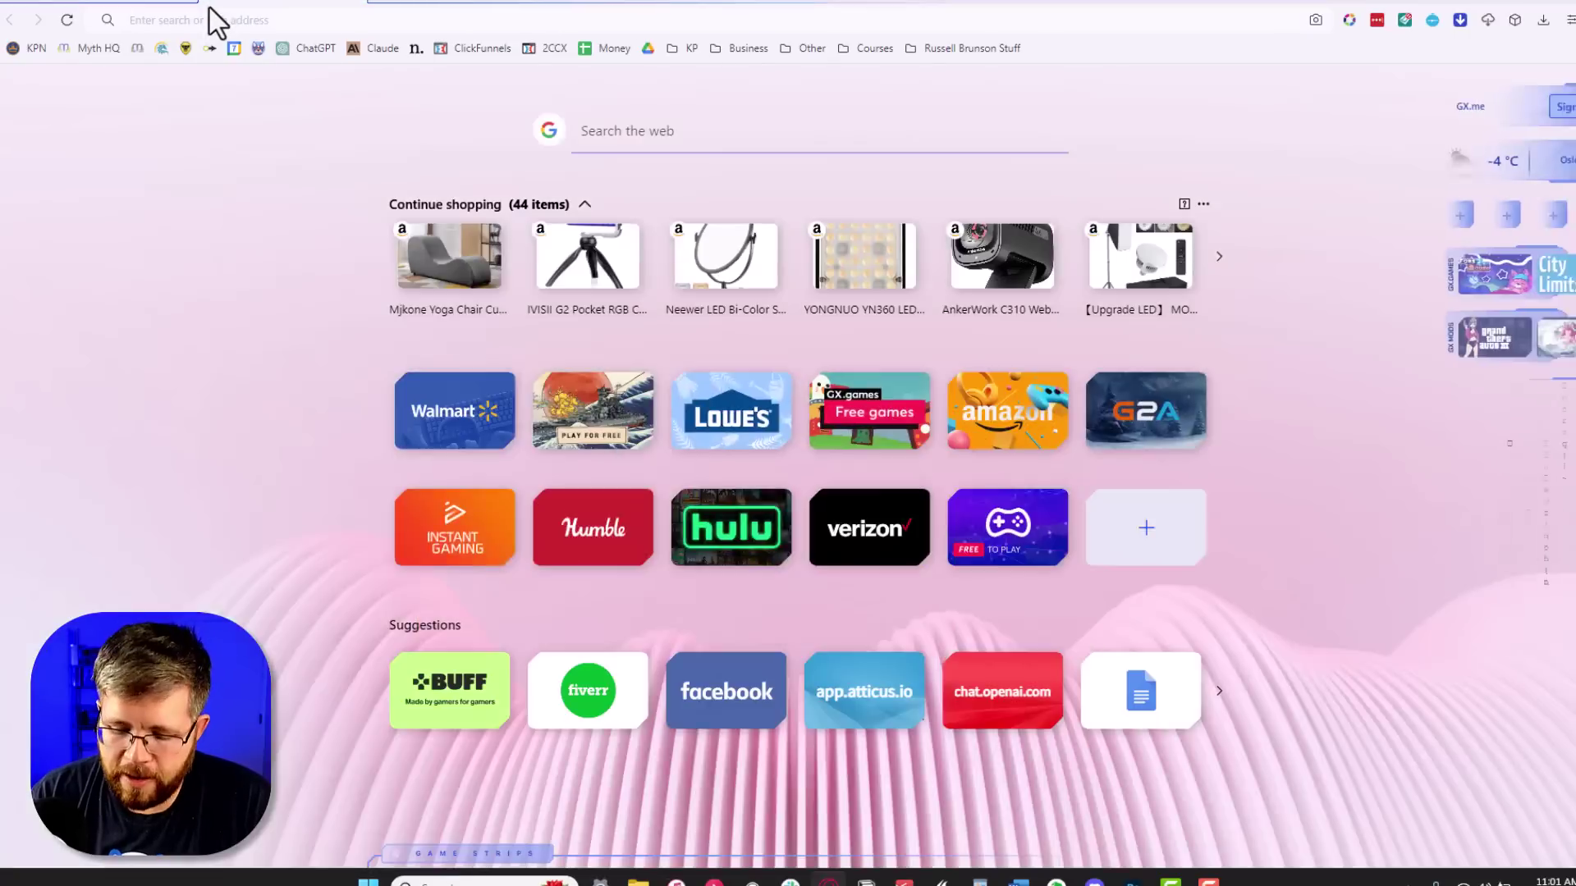
{"action": "type", "text": "creati"}
{"action": "key", "text": "Return"}
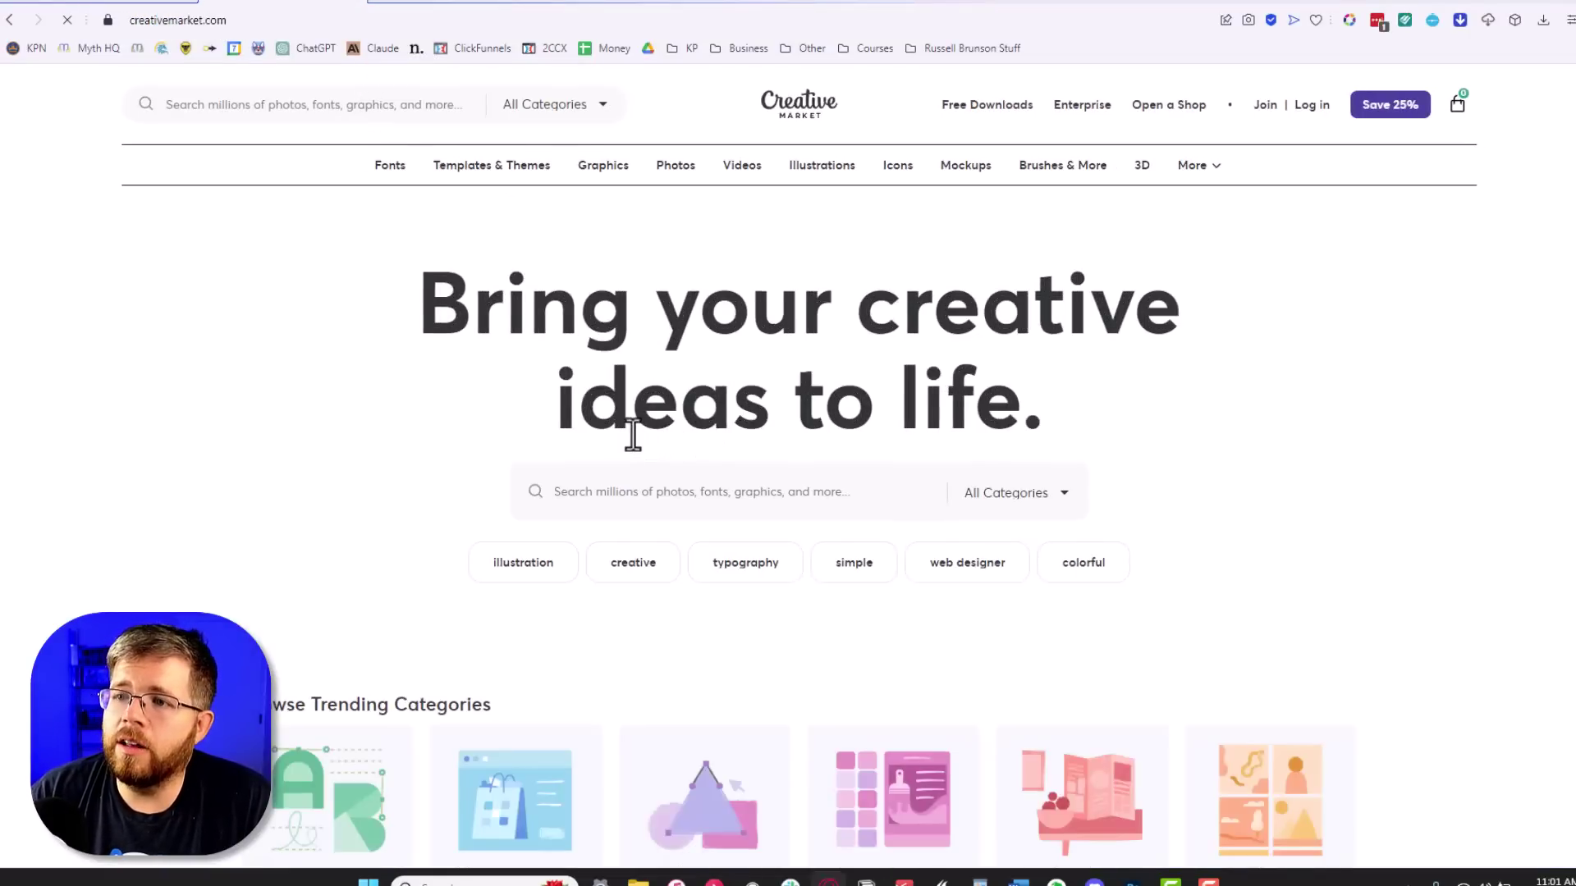
Step: Browse the homepage's popular fonts and graphics, dismissing the subscription discount popup
{"action": "scroll", "coordinate": [632, 435], "scroll_direction": "down", "scroll_amount": 5}
{"action": "scroll", "coordinate": [633, 431], "scroll_direction": "down", "scroll_amount": 8}
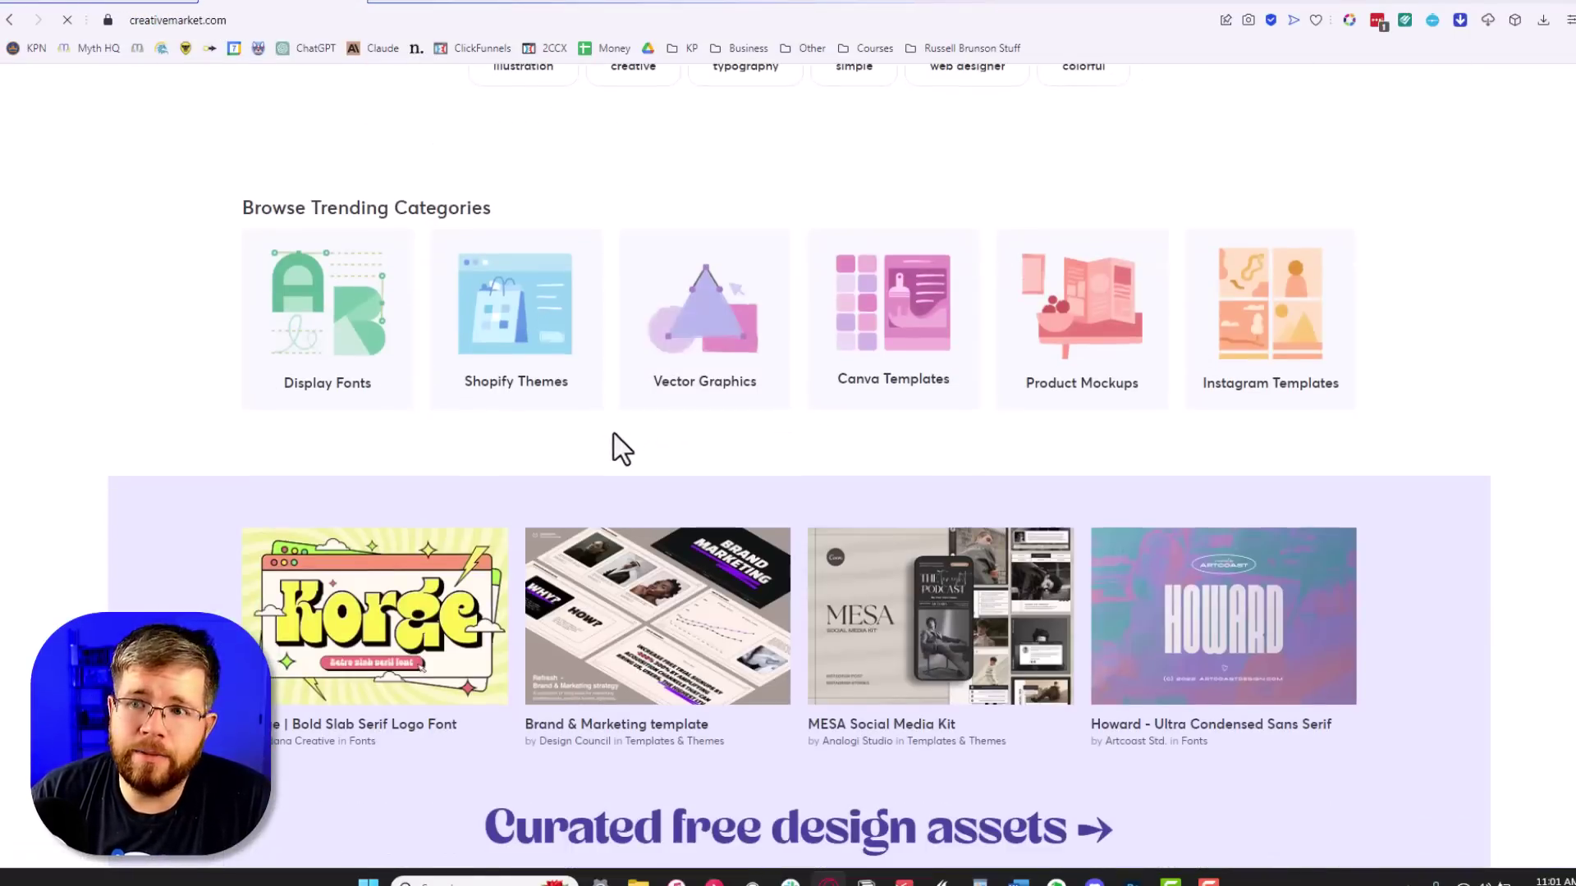
{"action": "scroll", "coordinate": [609, 431], "scroll_direction": "down", "scroll_amount": 4}
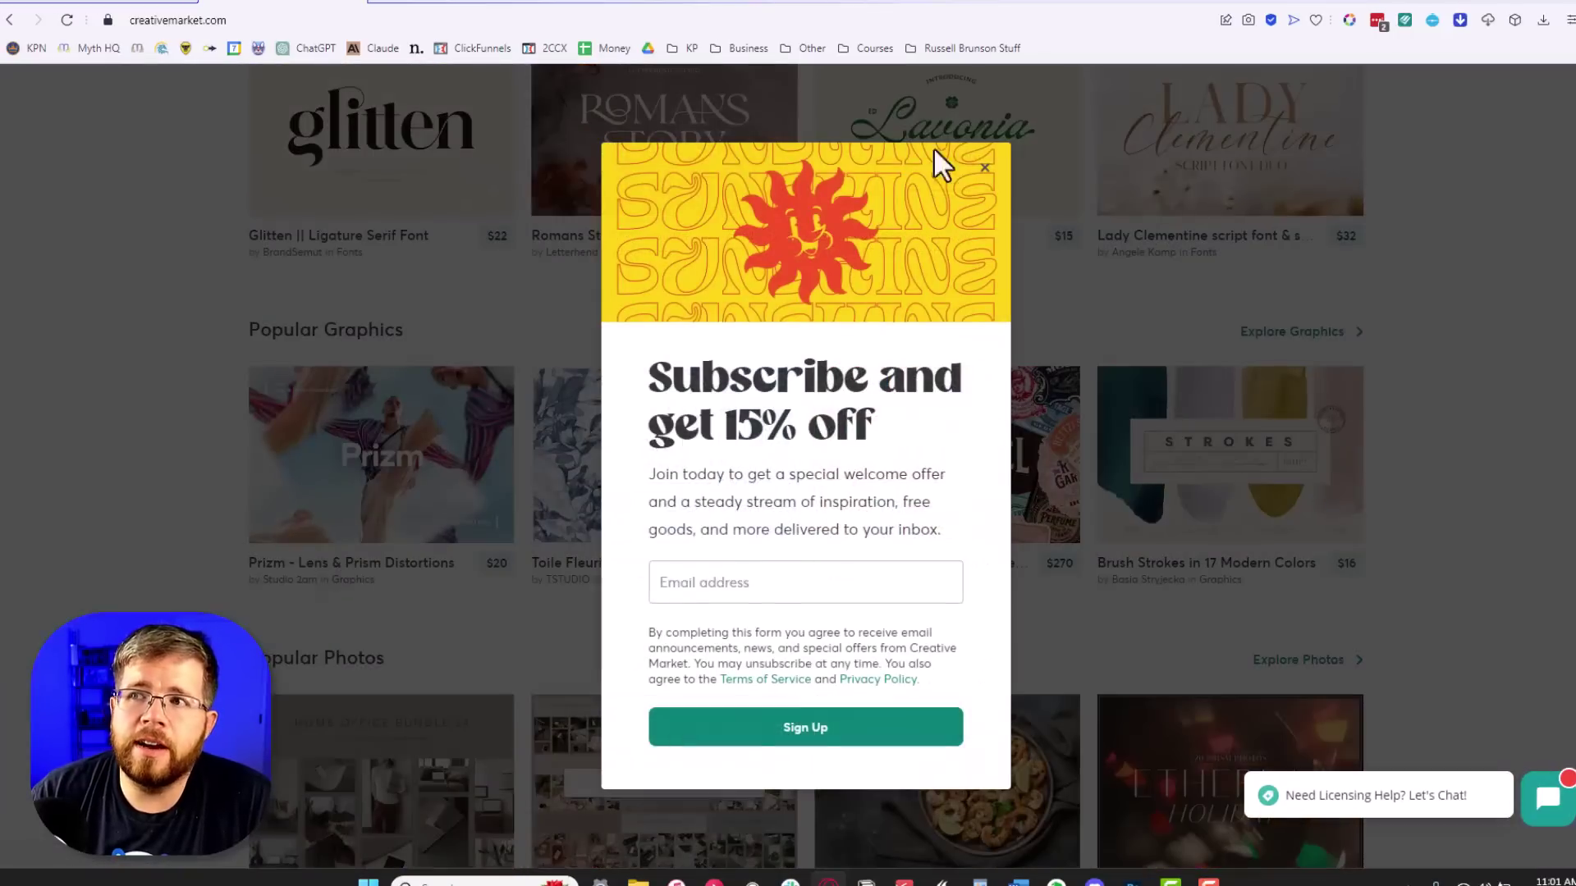
{"action": "left_click", "coordinate": [981, 164]}
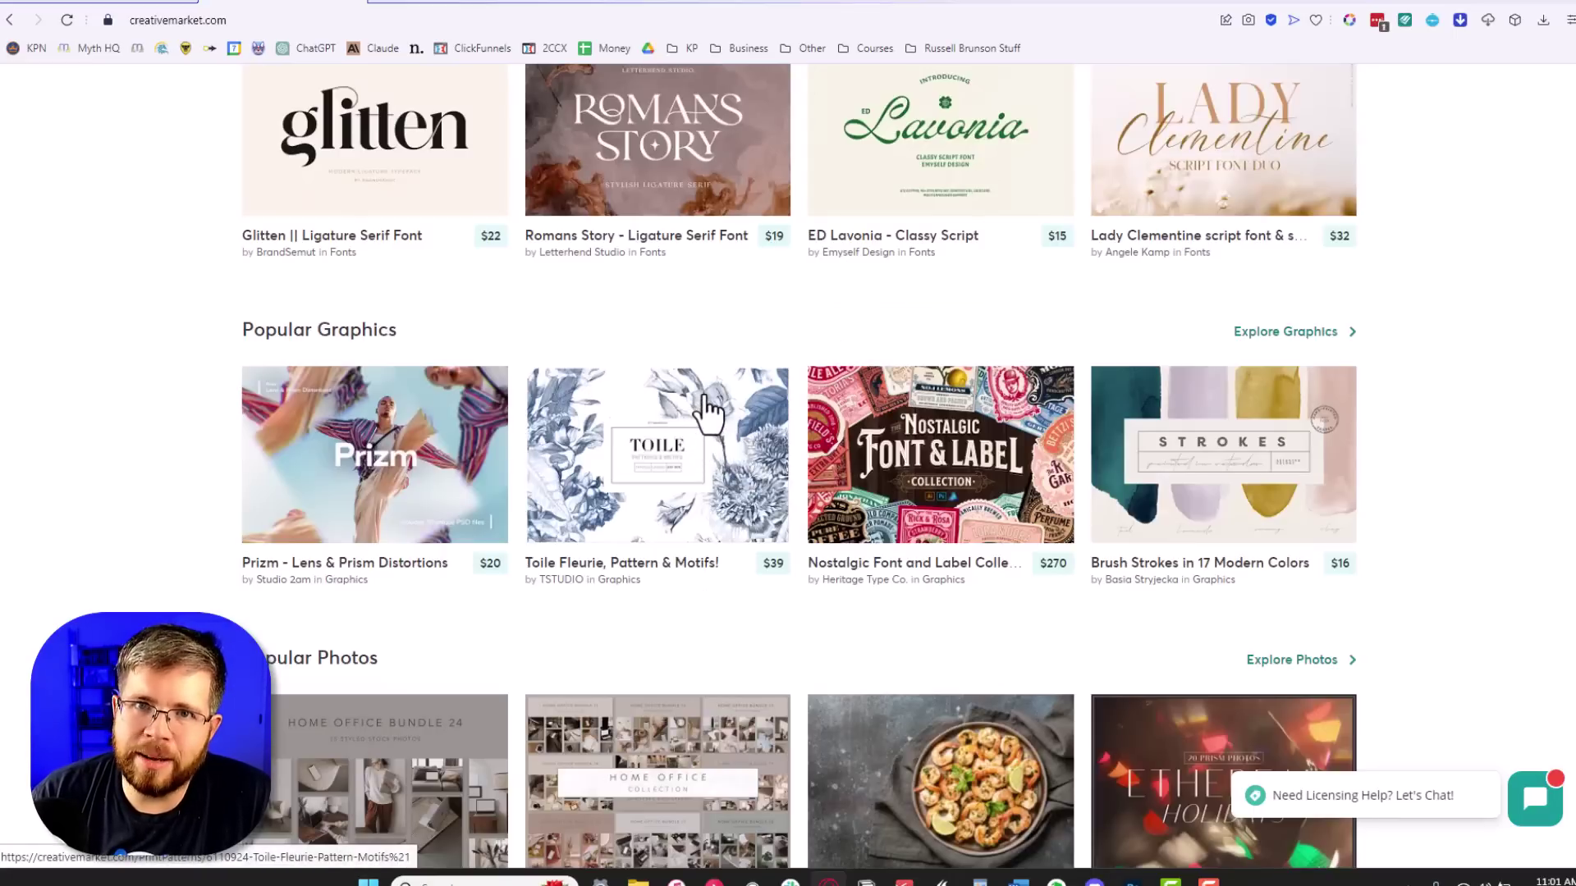
{"action": "scroll", "coordinate": [699, 402], "scroll_direction": "down", "scroll_amount": 5}
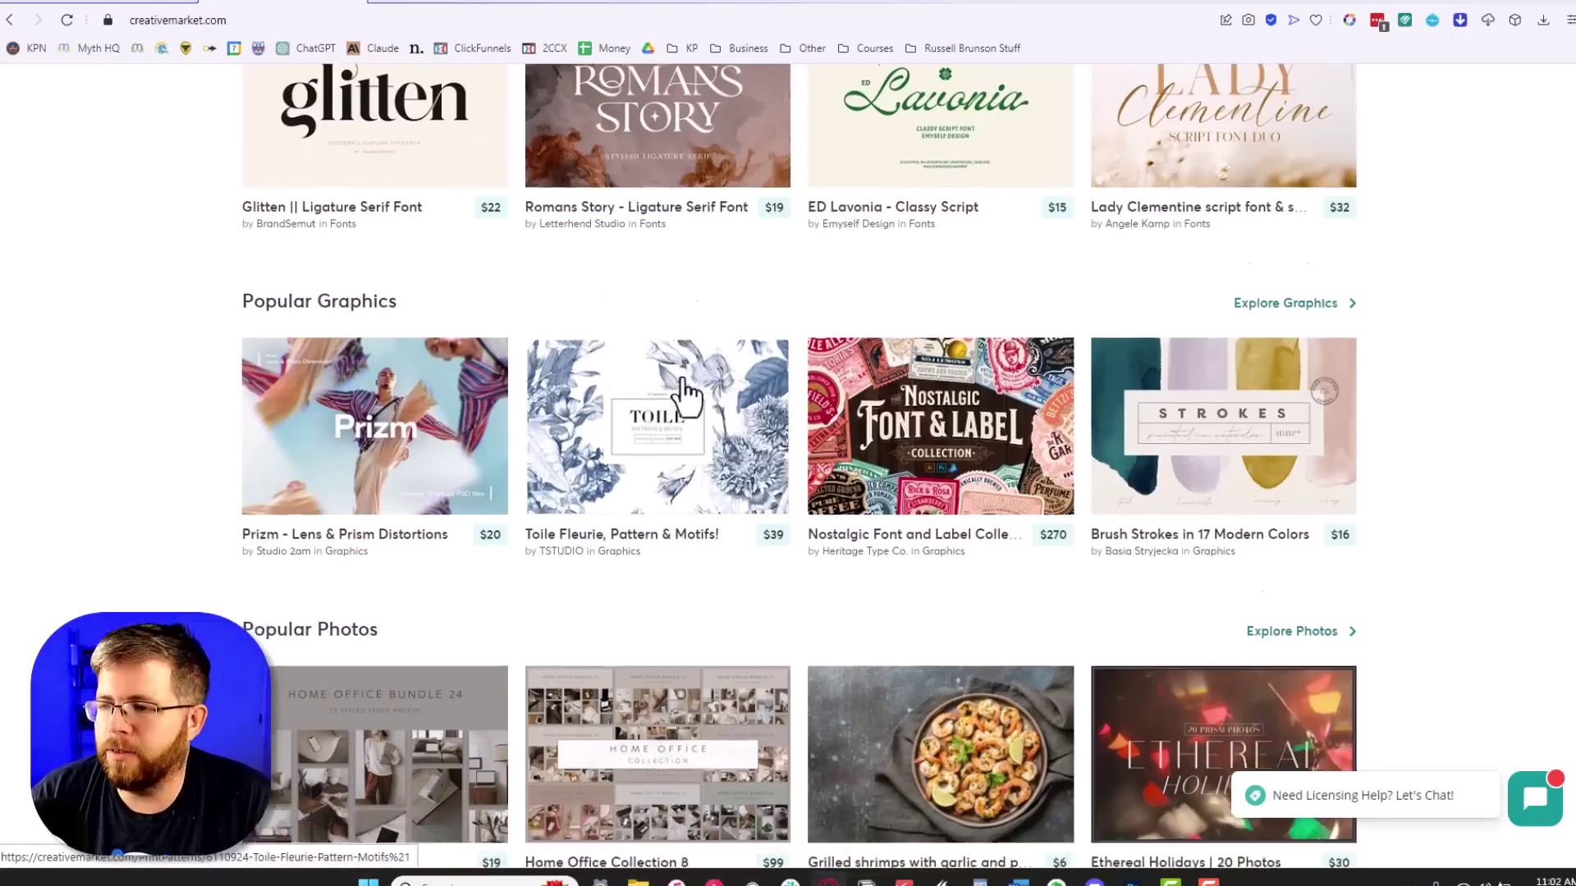
{"action": "scroll", "coordinate": [681, 398], "scroll_direction": "down", "scroll_amount": 8}
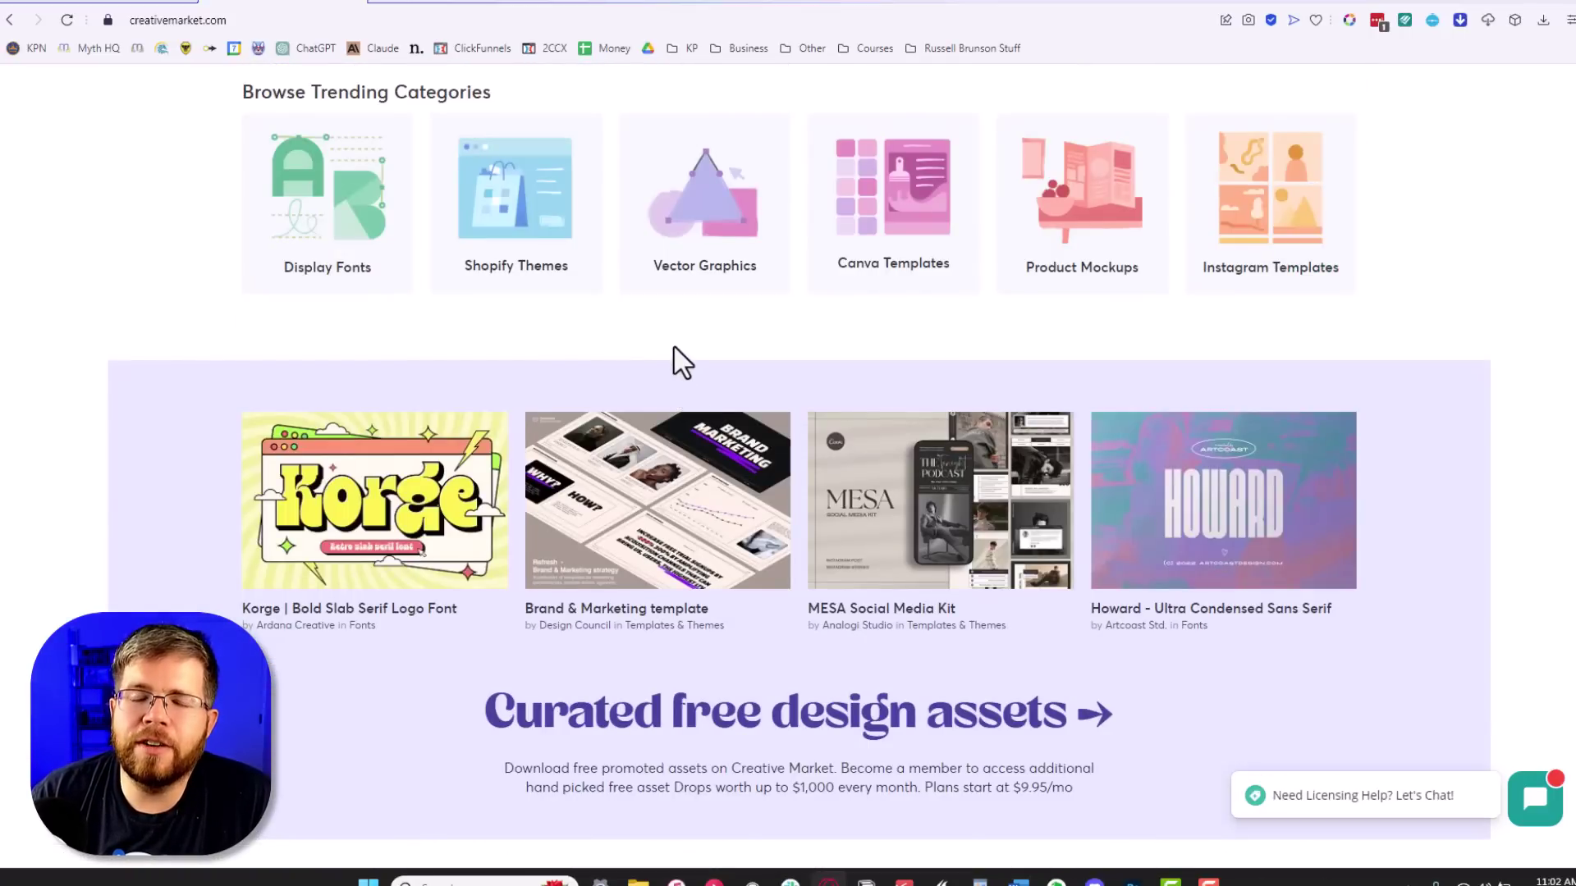
{"action": "scroll", "coordinate": [677, 357], "scroll_direction": "up", "scroll_amount": 8}
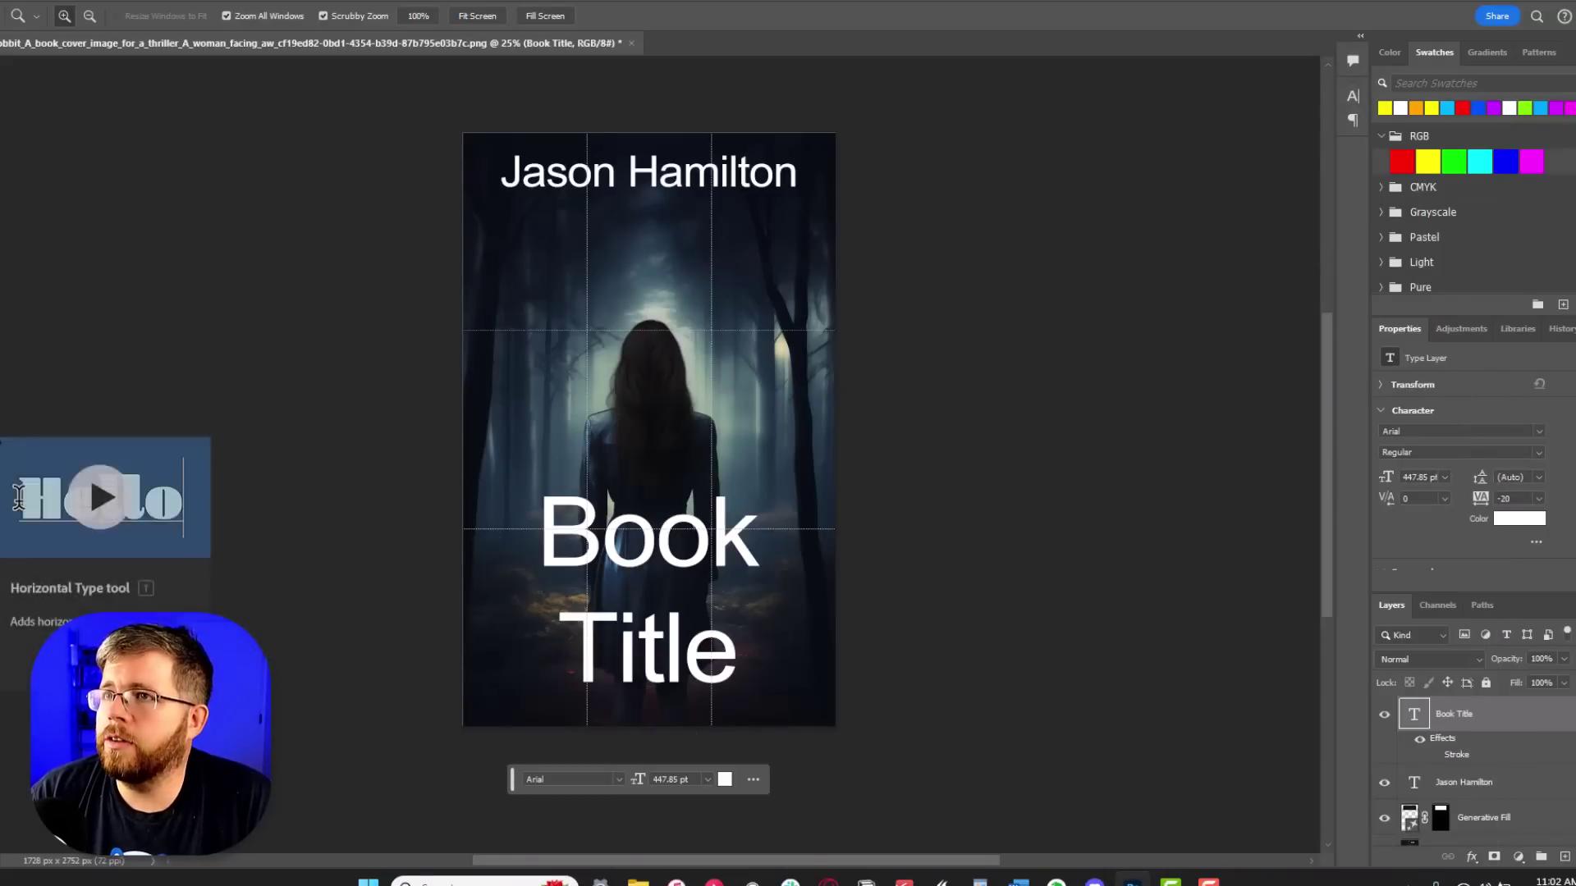
Step: Change the title's font to Langdon
{"action": "left_click", "coordinate": [1, 438]}
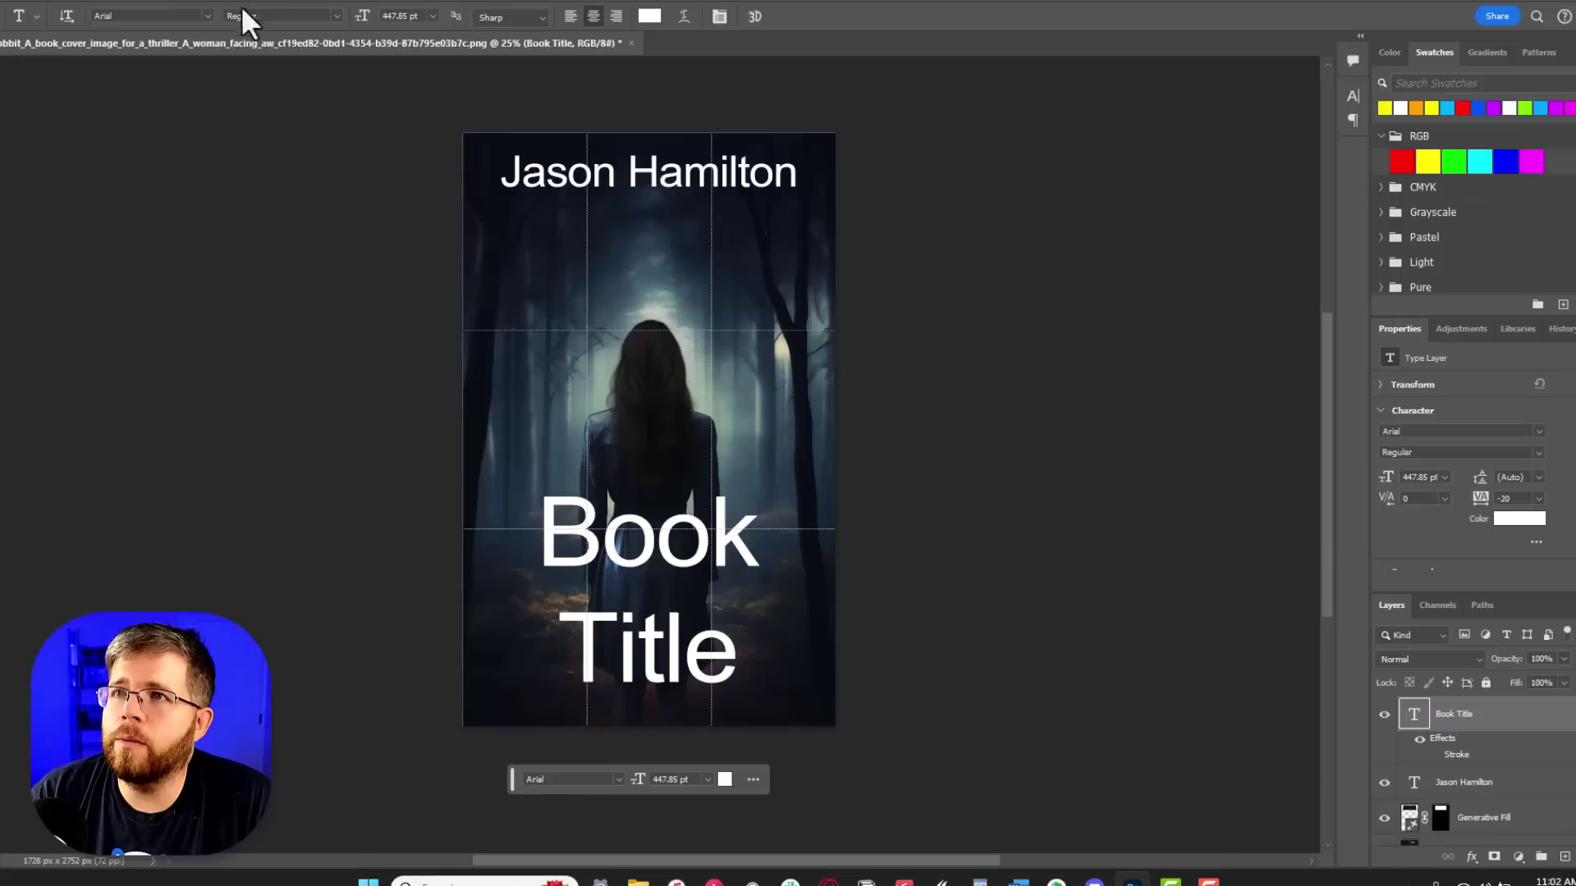
{"action": "left_click", "coordinate": [209, 15]}
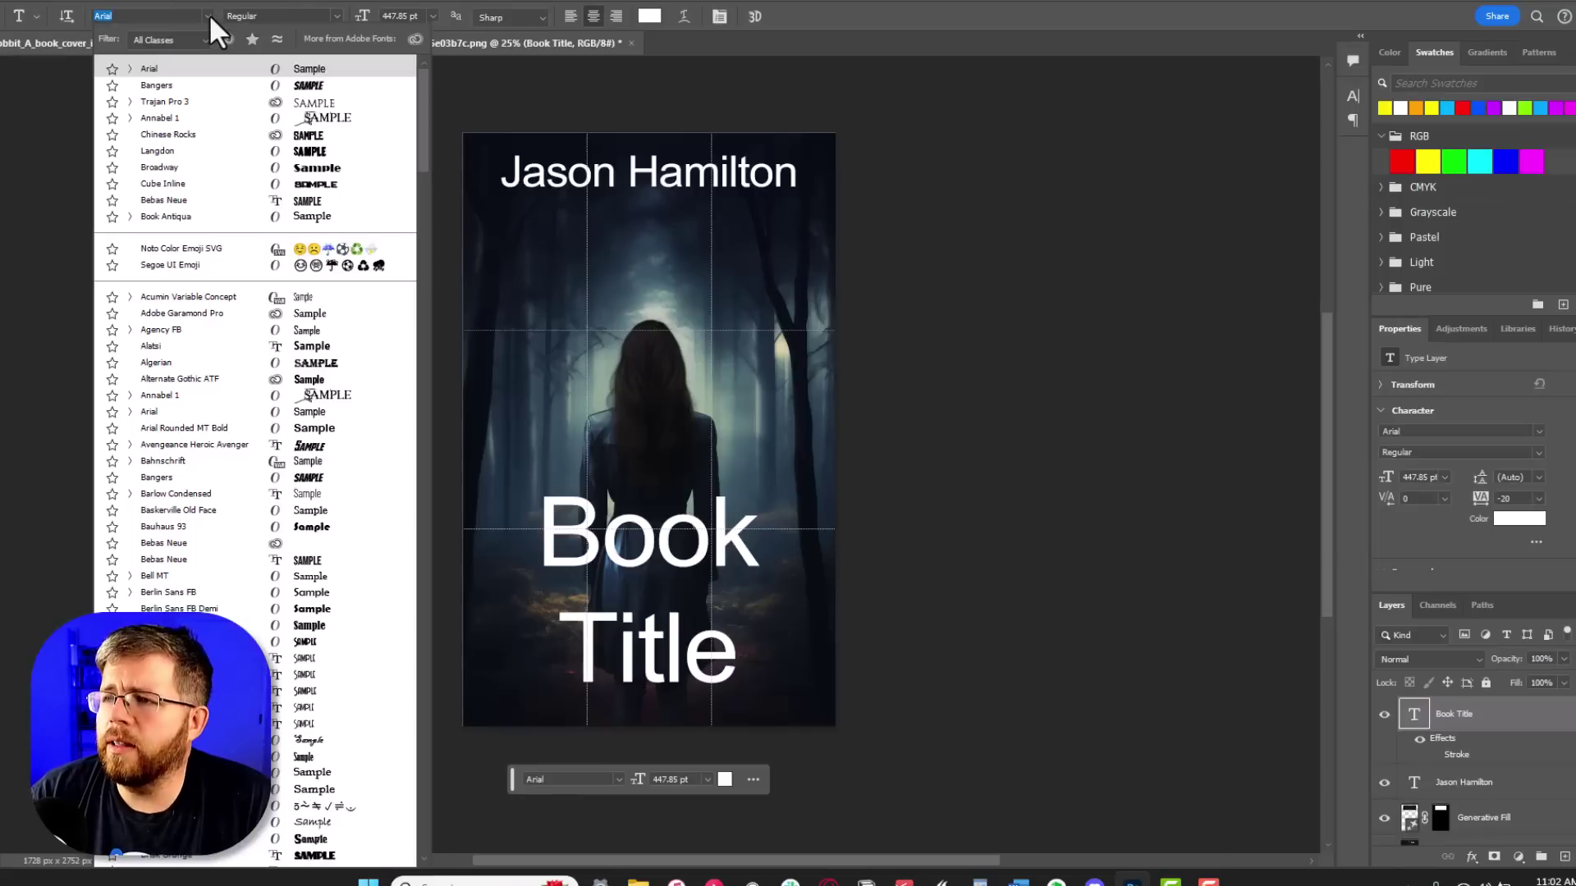
{"action": "key", "text": "Down"}
{"action": "left_click", "coordinate": [157, 151]}
{"action": "key", "text": "v"}
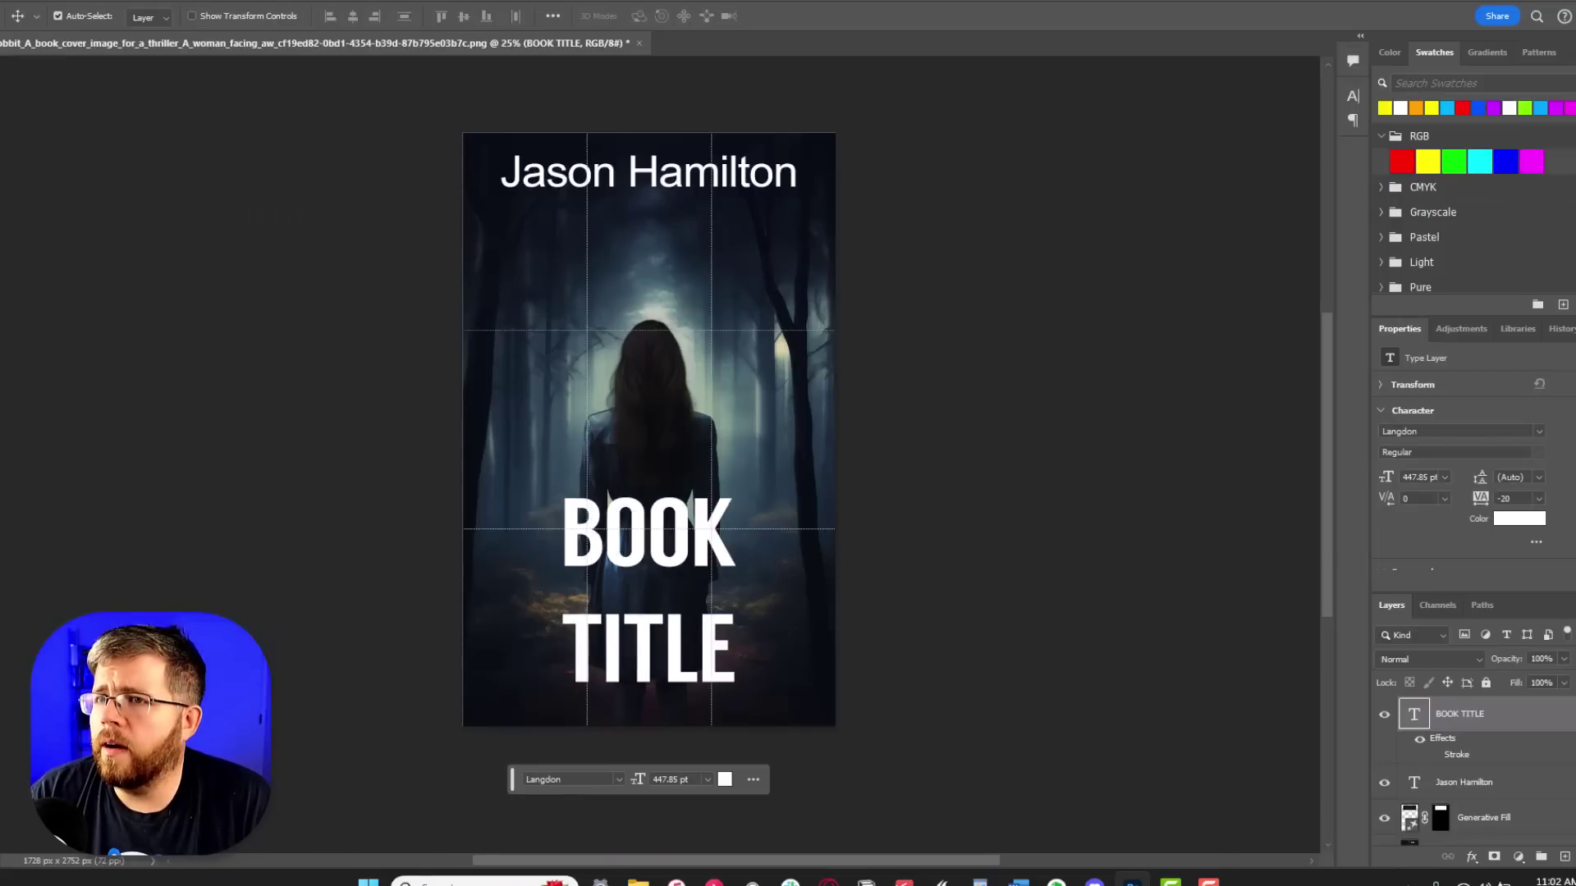
{"action": "key", "text": "t"}
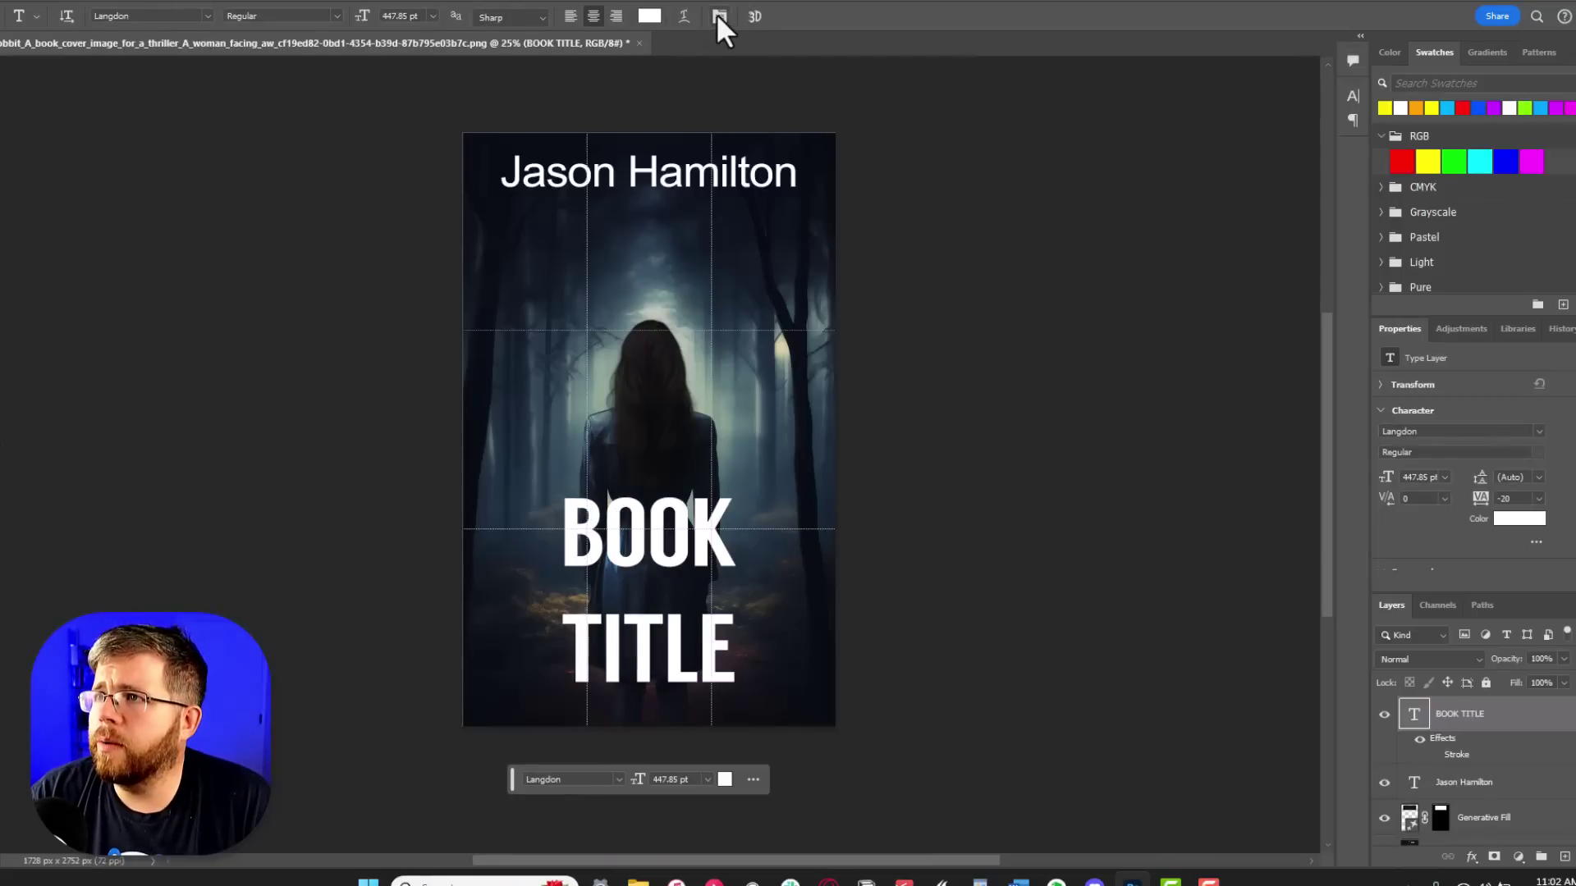
Step: Set the title's line spacing to 350 pt in the Character panel
{"action": "left_click", "coordinate": [719, 17]}
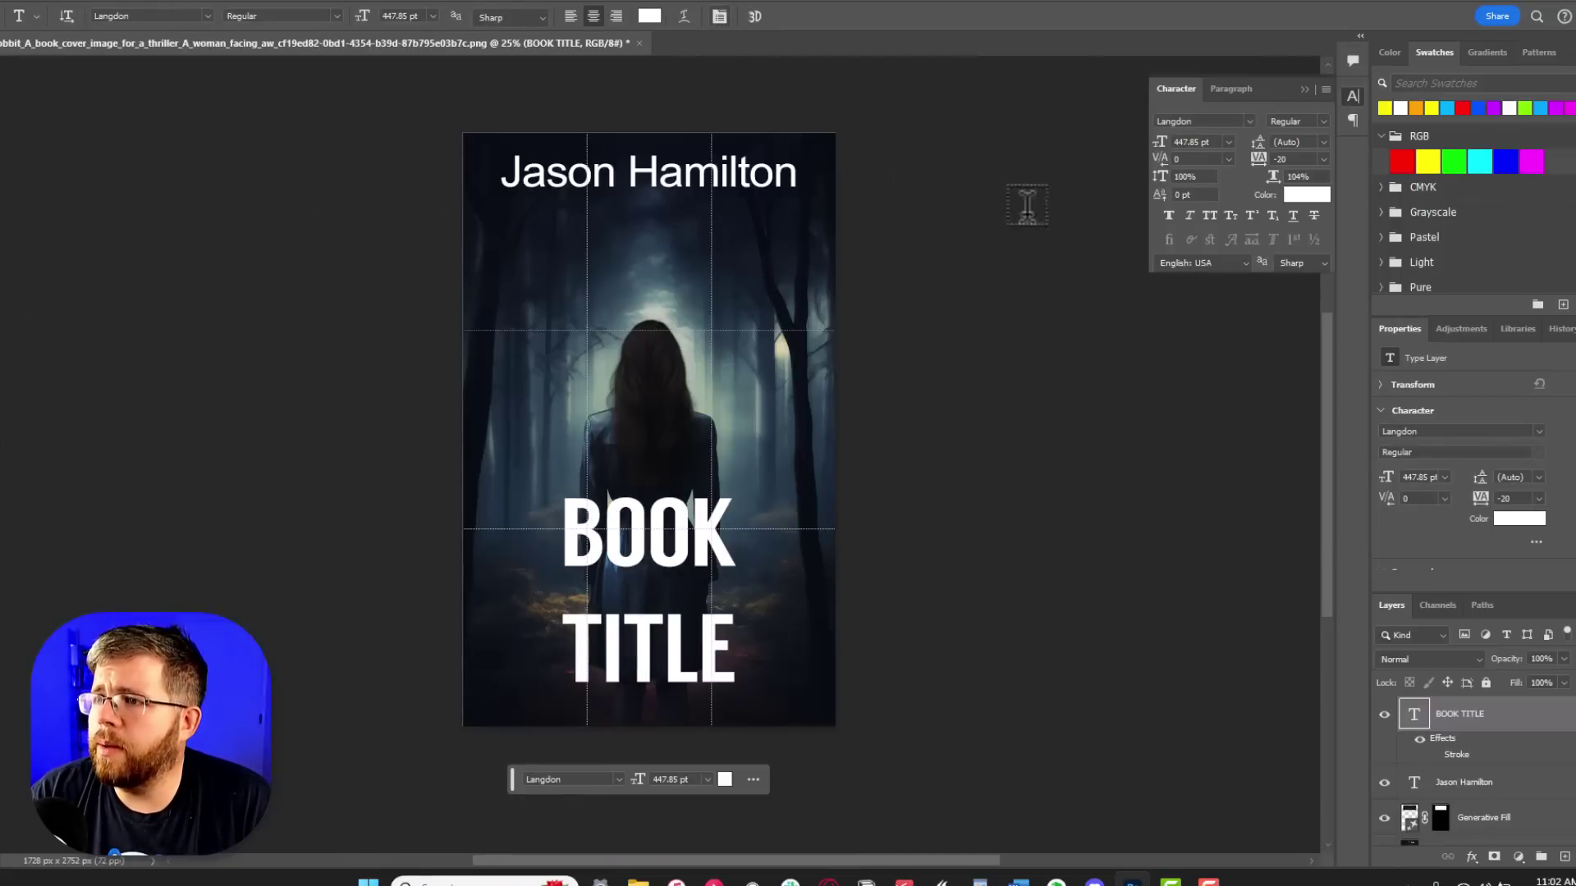
{"action": "left_click", "coordinate": [1323, 142]}
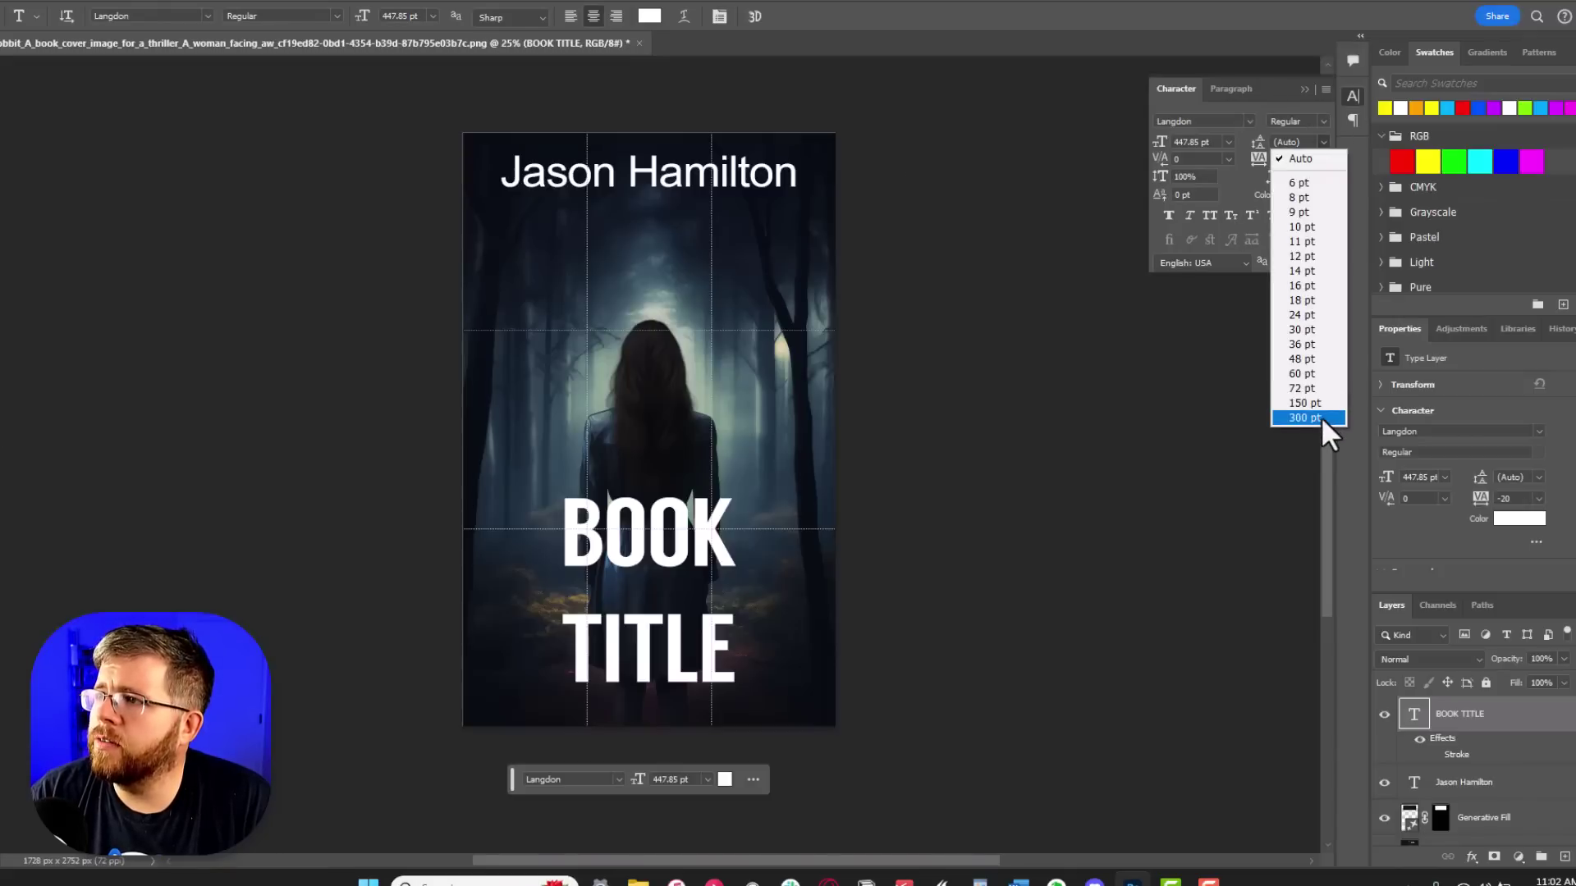
{"action": "left_click", "coordinate": [1321, 416]}
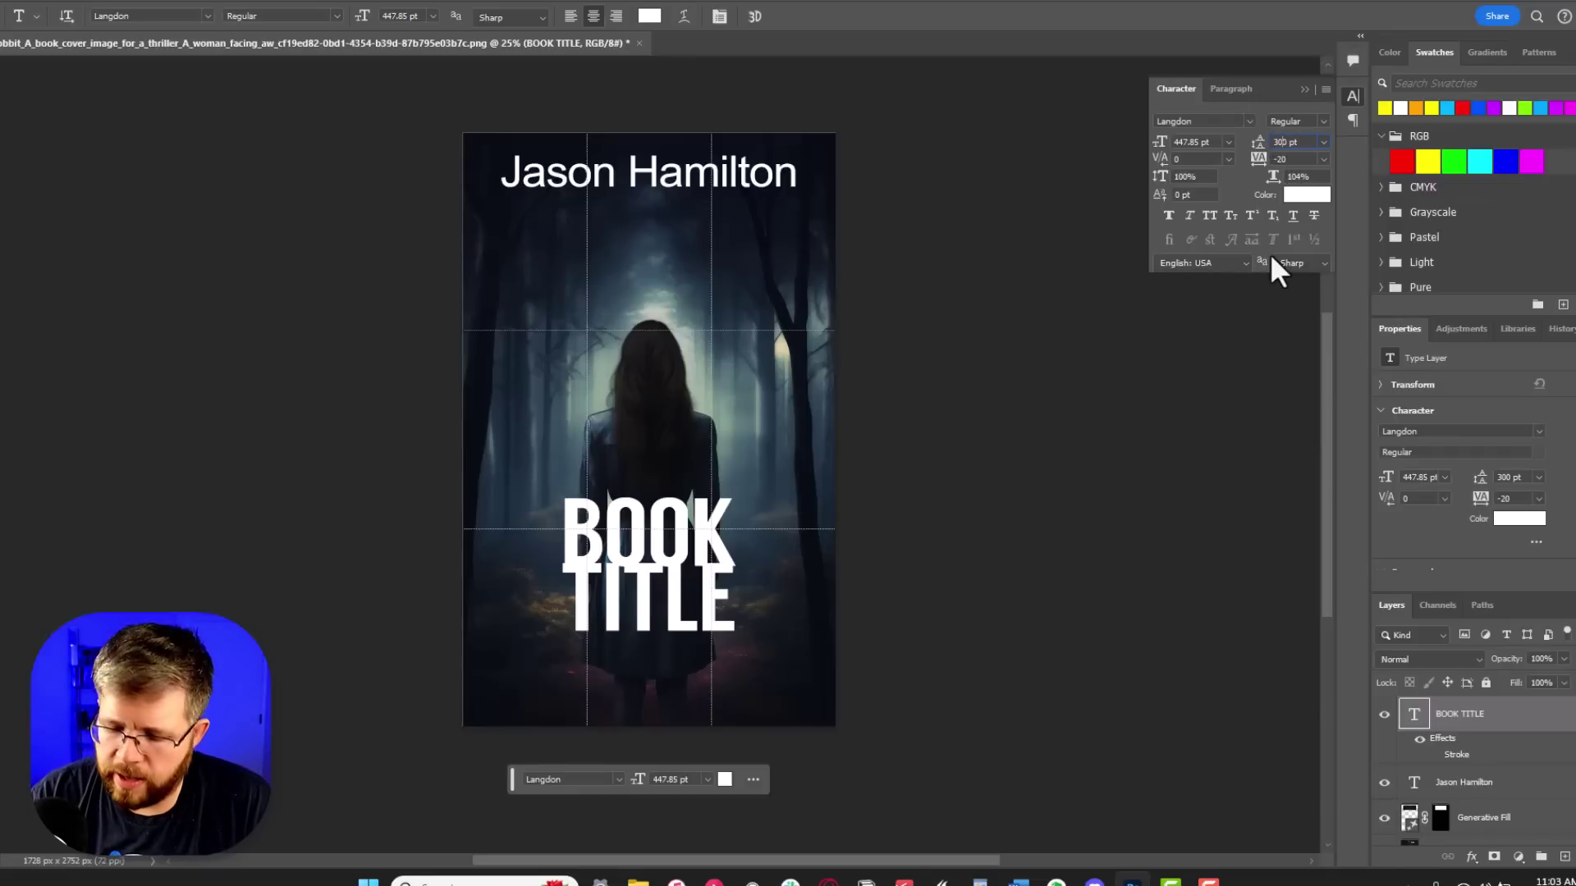
{"action": "key", "text": "Delete"}
{"action": "type", "text": "5"}
{"action": "key", "text": "Return"}
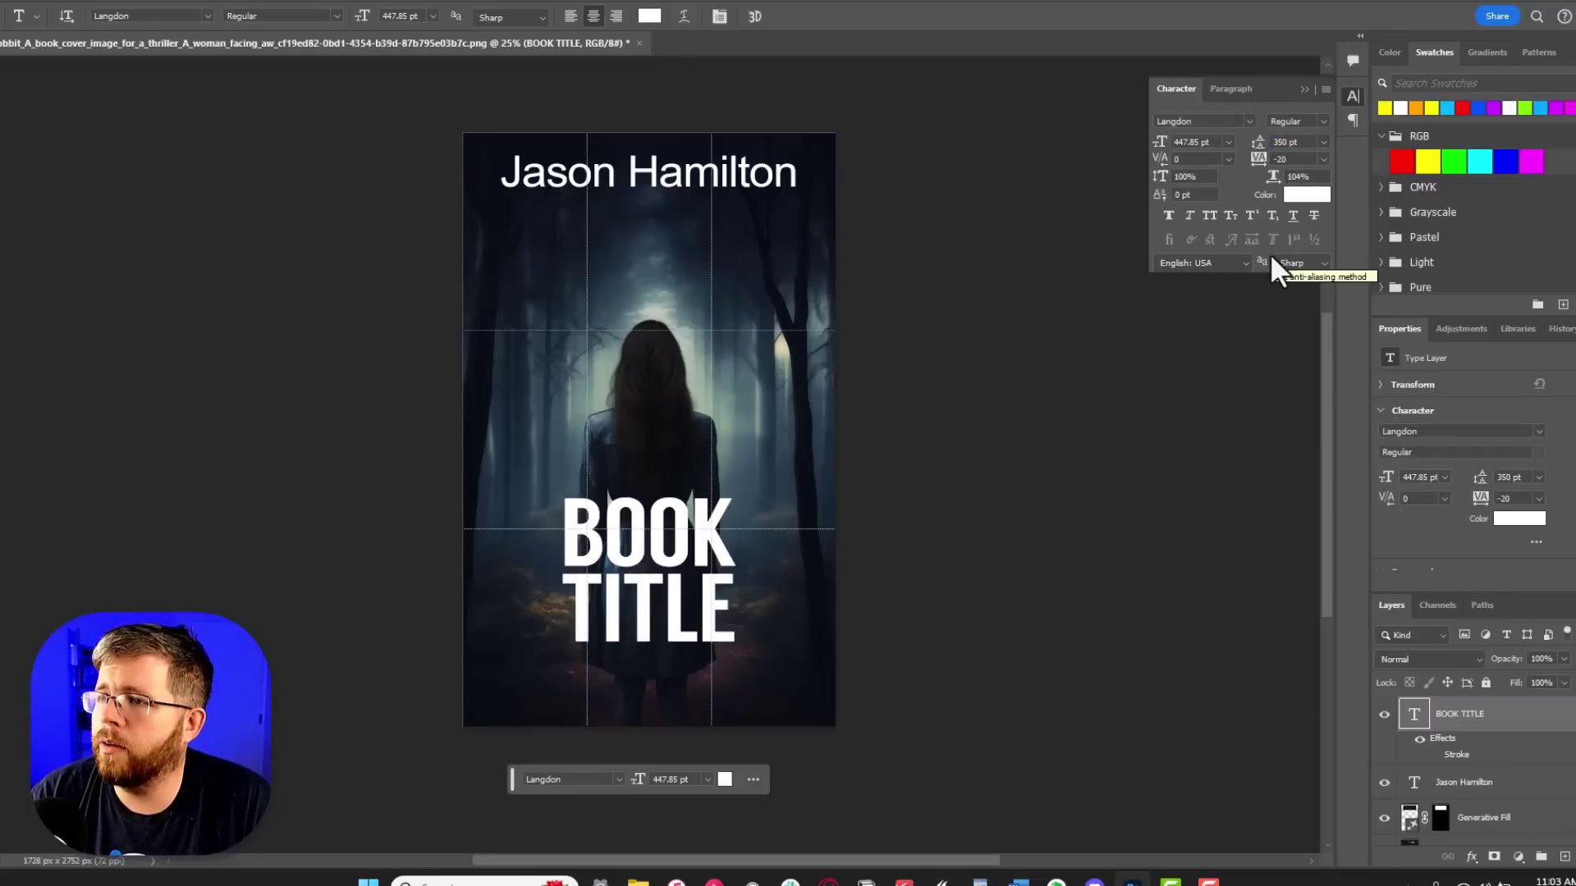
Step: Enlarge the BOOK TITLE to about 156% and shift it up and left
{"action": "left_click", "coordinate": [2, 92]}
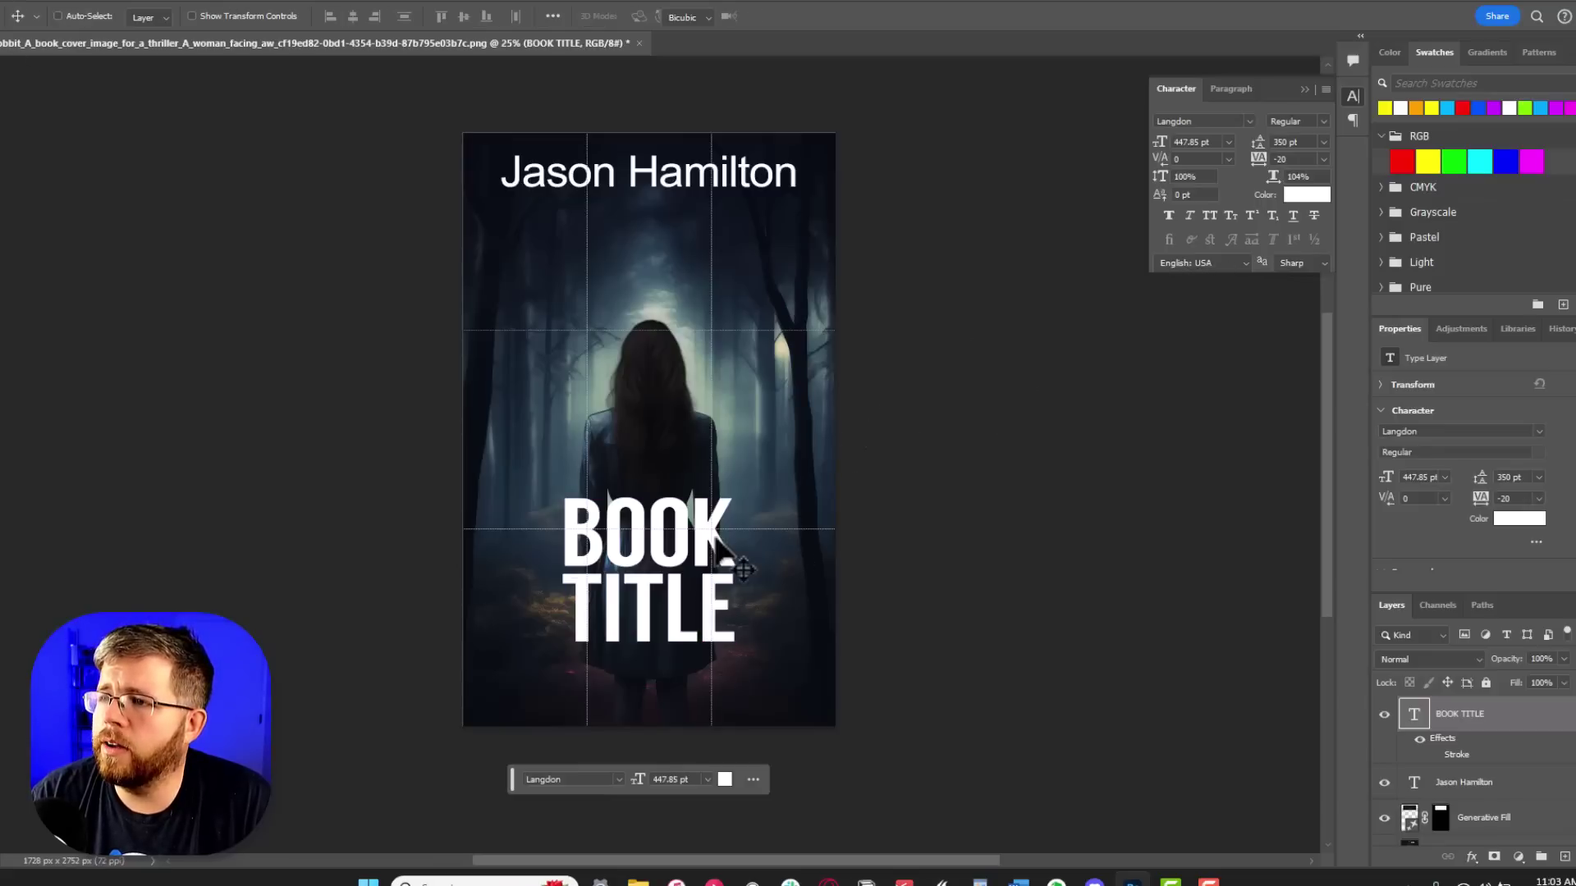
{"action": "key", "text": "ctrl+t"}
{"action": "left_click_drag", "start_coordinate": [735, 648], "coordinate": [833, 740]}
{"action": "left_click_drag", "start_coordinate": [750, 609], "coordinate": [703, 581]}
{"action": "key", "text": "Return"}
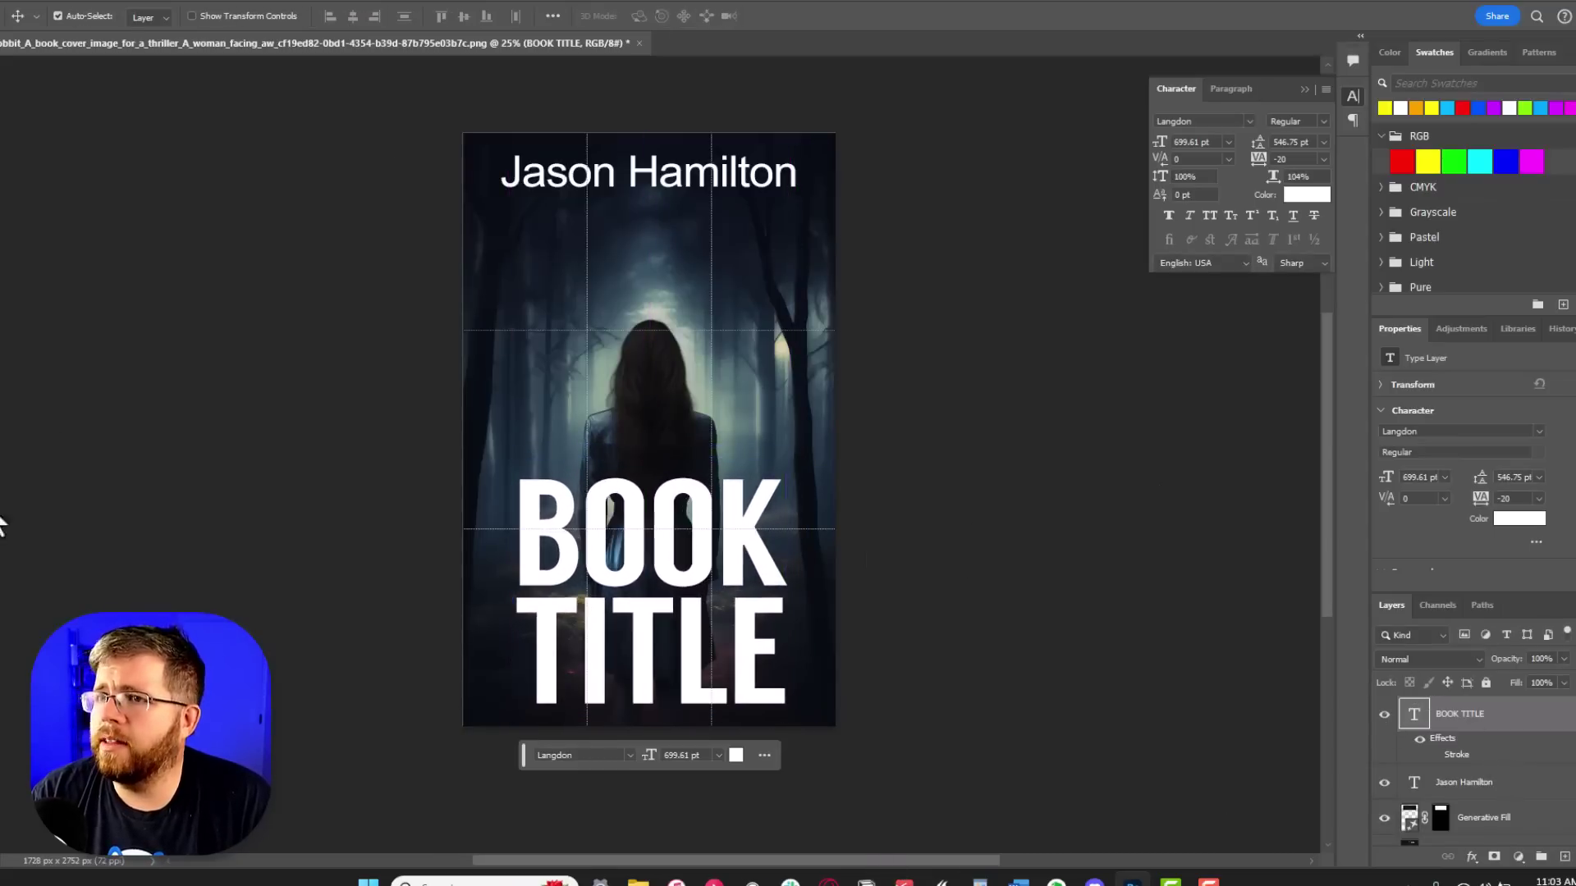
{"action": "double_click", "coordinate": [520, 169]}
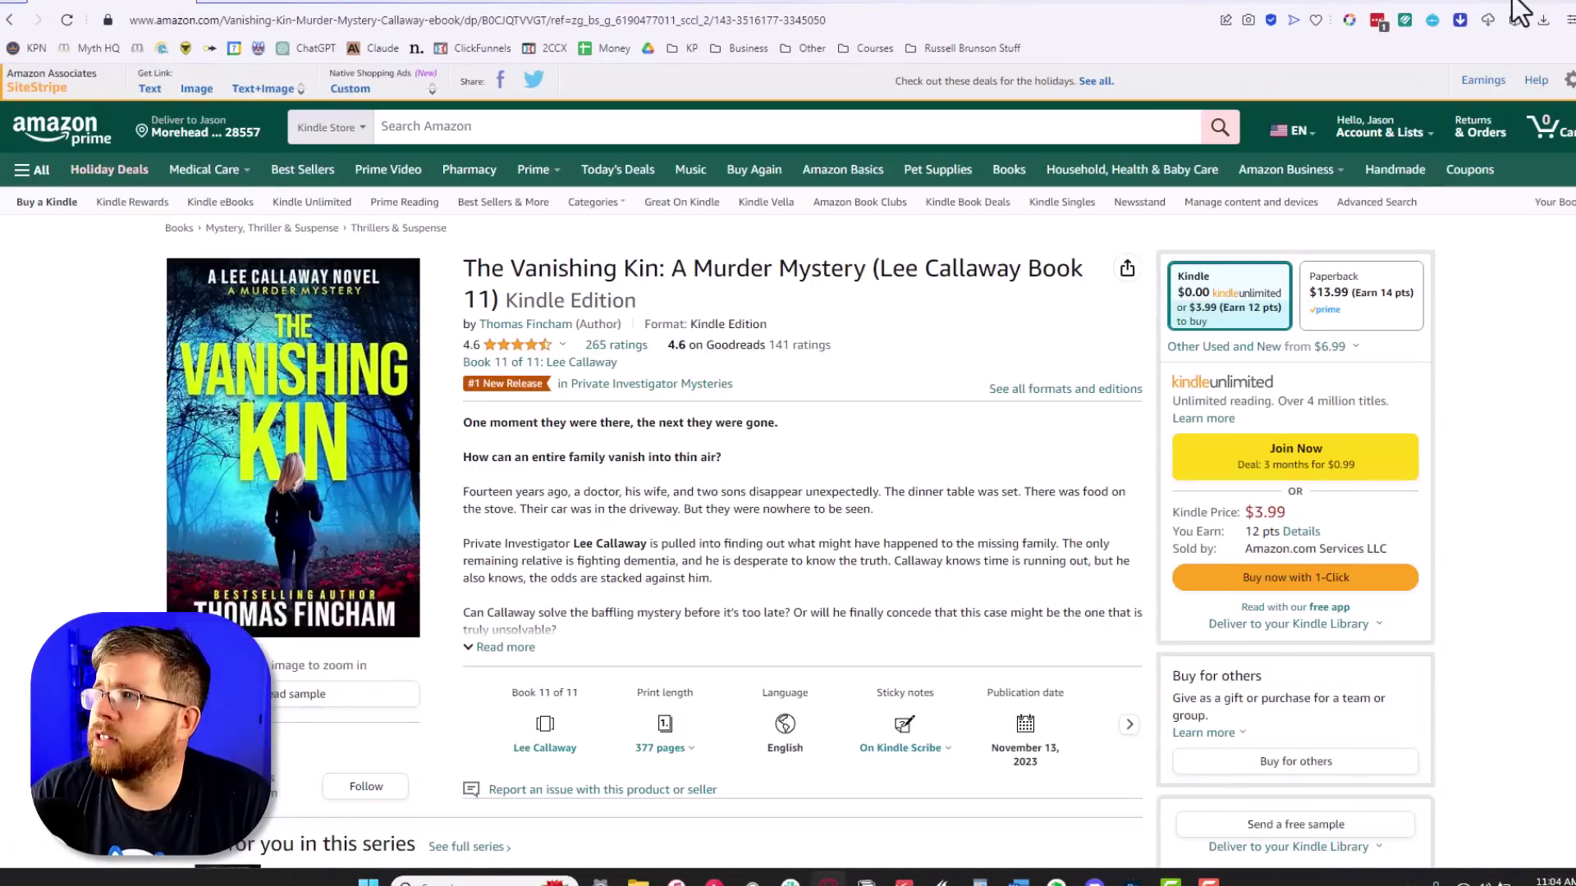
Step: Compare against The Vanishing Kin cover on Amazon, then return to the Photoshop cover document
{"action": "left_click", "coordinate": [1528, 10]}
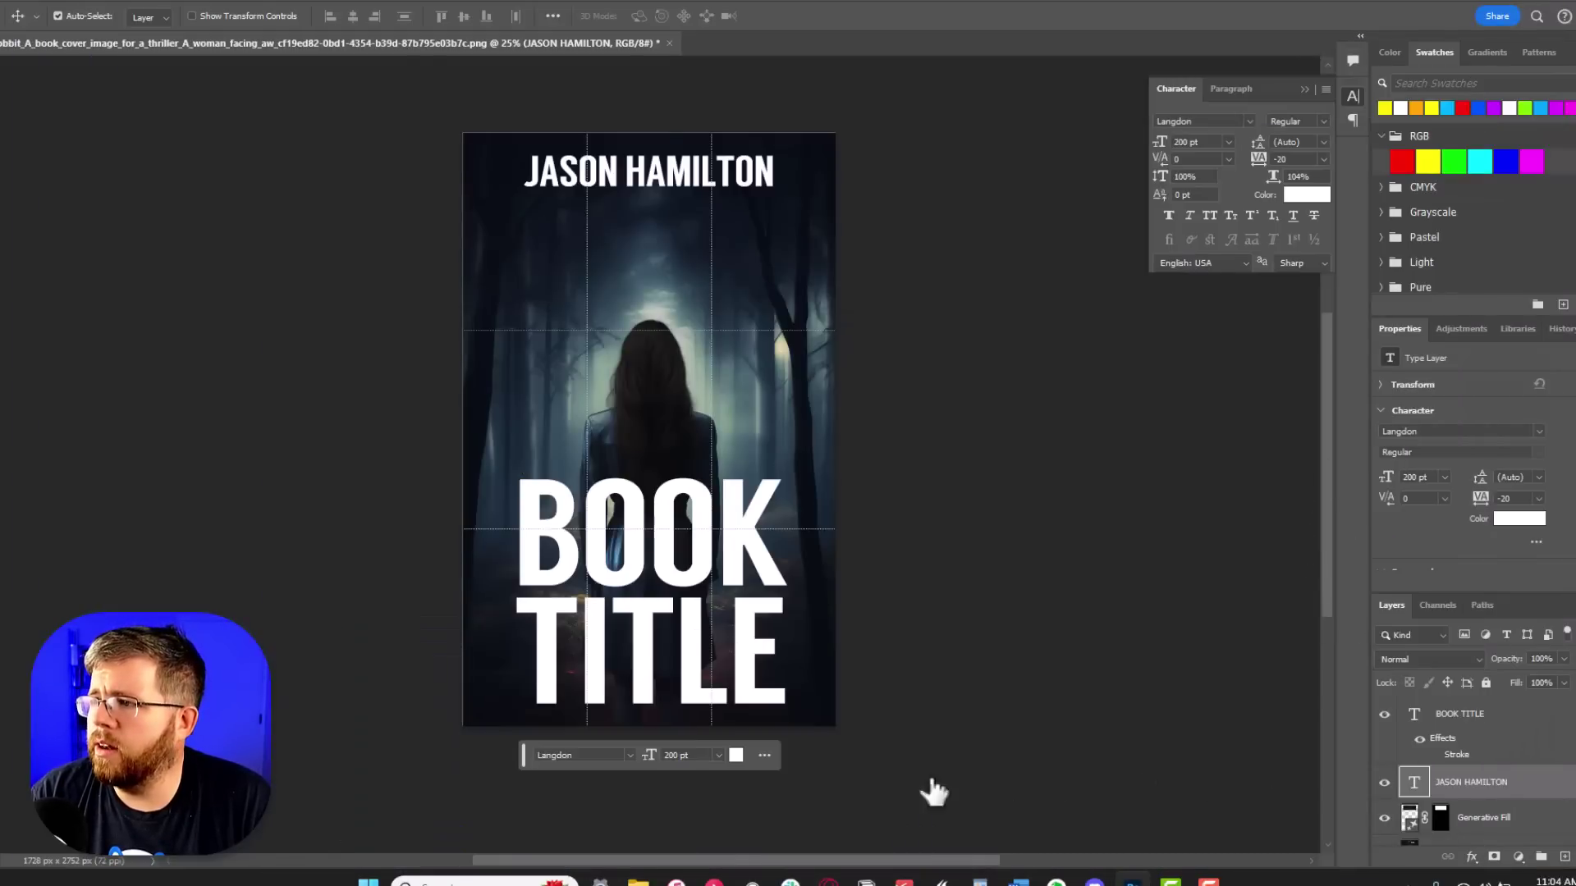
{"action": "left_click", "coordinate": [829, 882]}
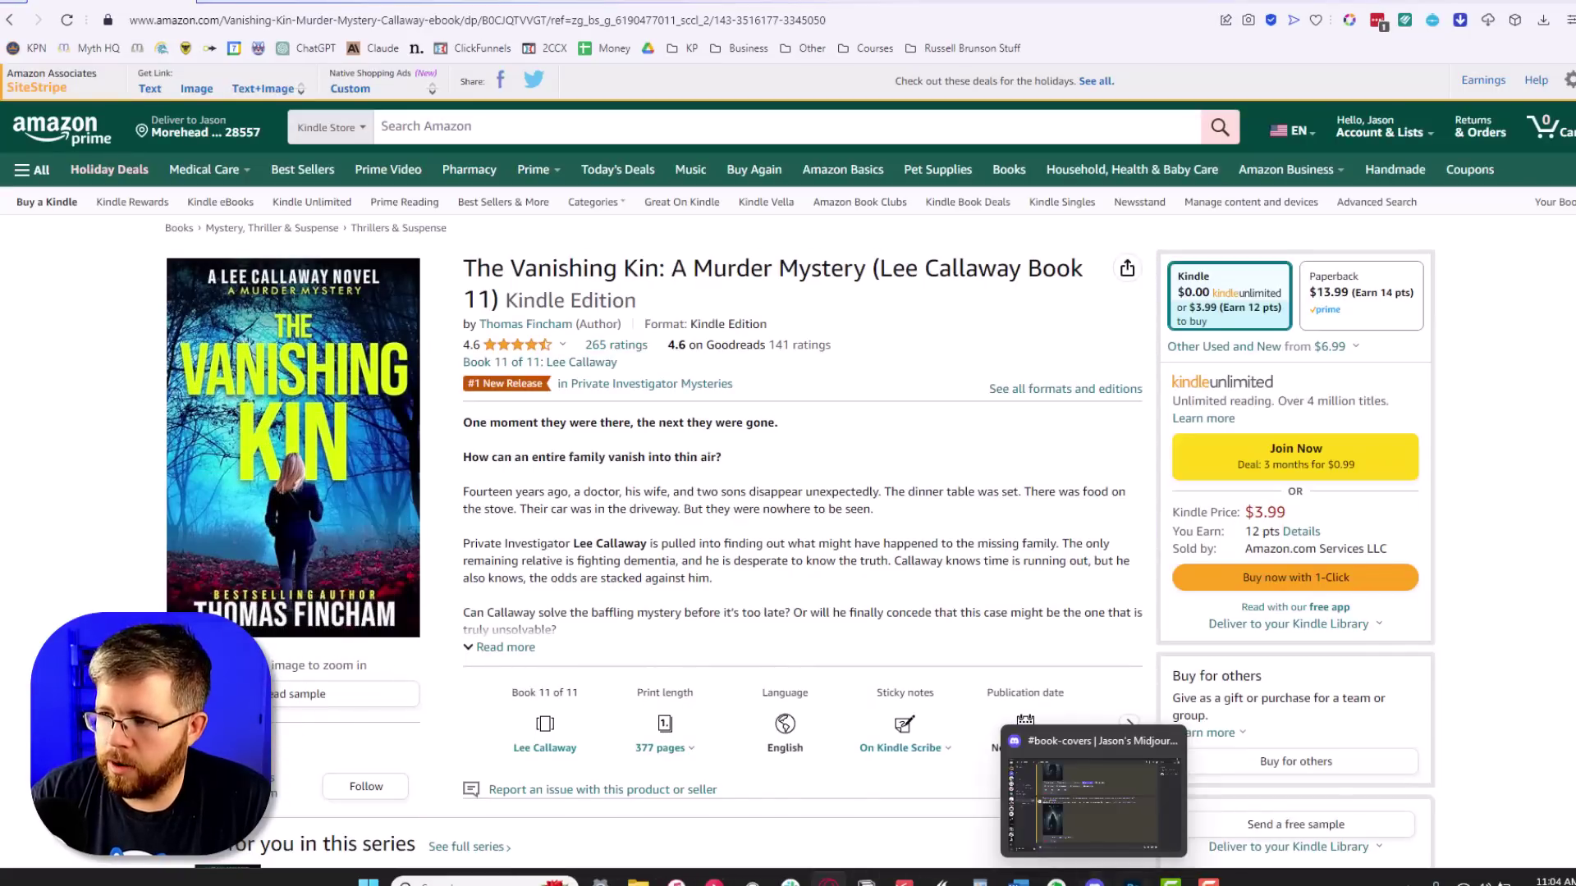
{"action": "left_click", "coordinate": [1133, 881]}
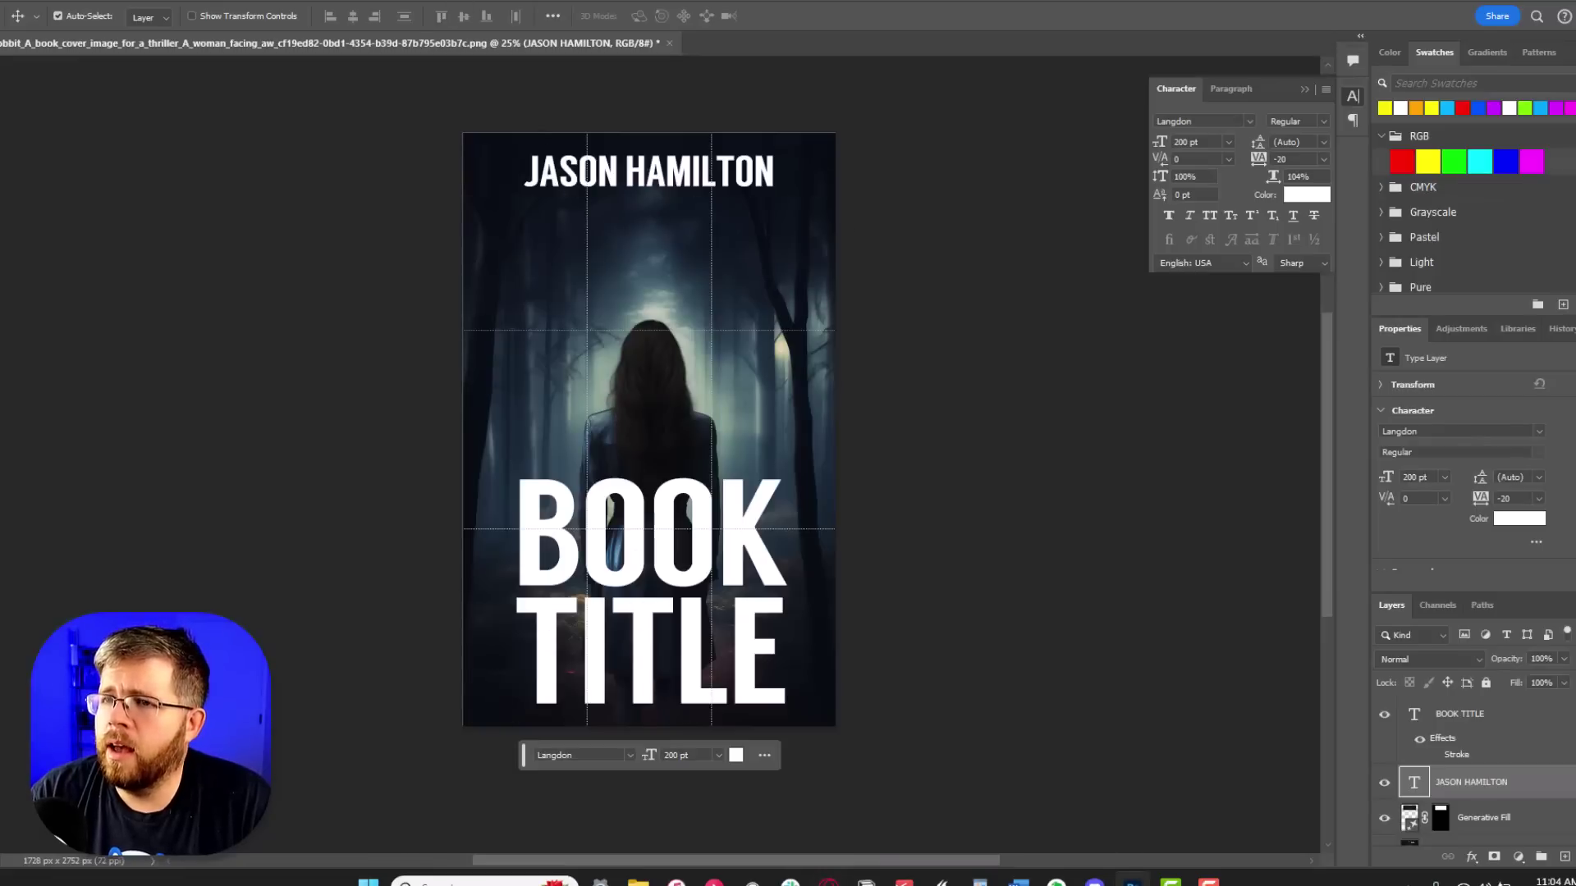
Step: Recolor the white BOOK TITLE lettering to lime yellow-green #c3d400
{"action": "key", "text": "t"}
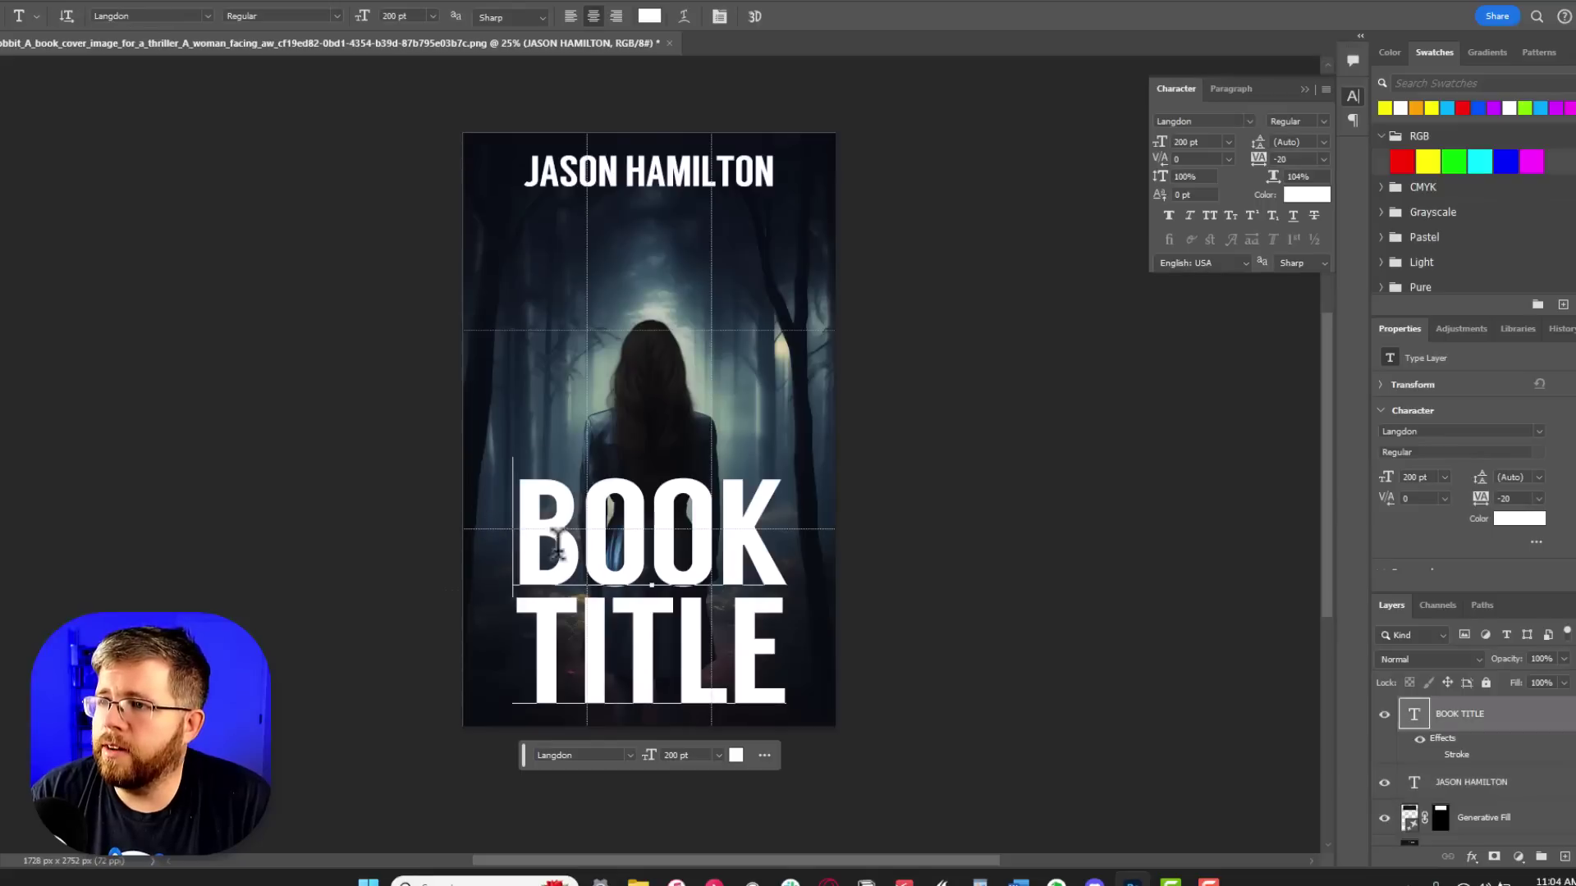
{"action": "left_click_drag", "start_coordinate": [520, 538], "coordinate": [852, 688]}
{"action": "key", "text": "Escape"}
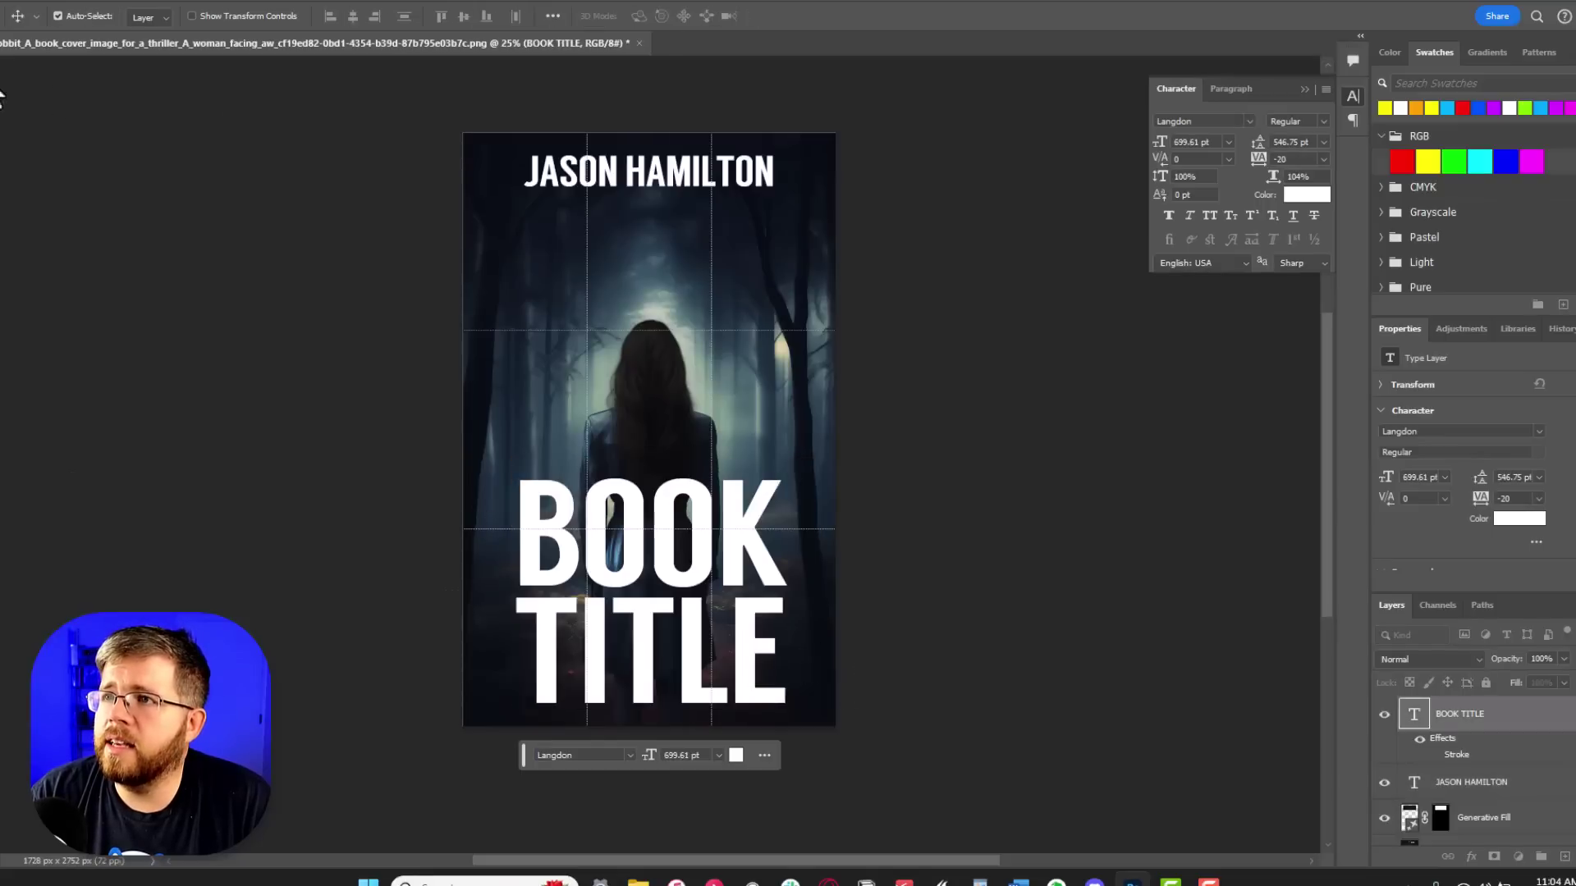
{"action": "left_click", "coordinate": [648, 17]}
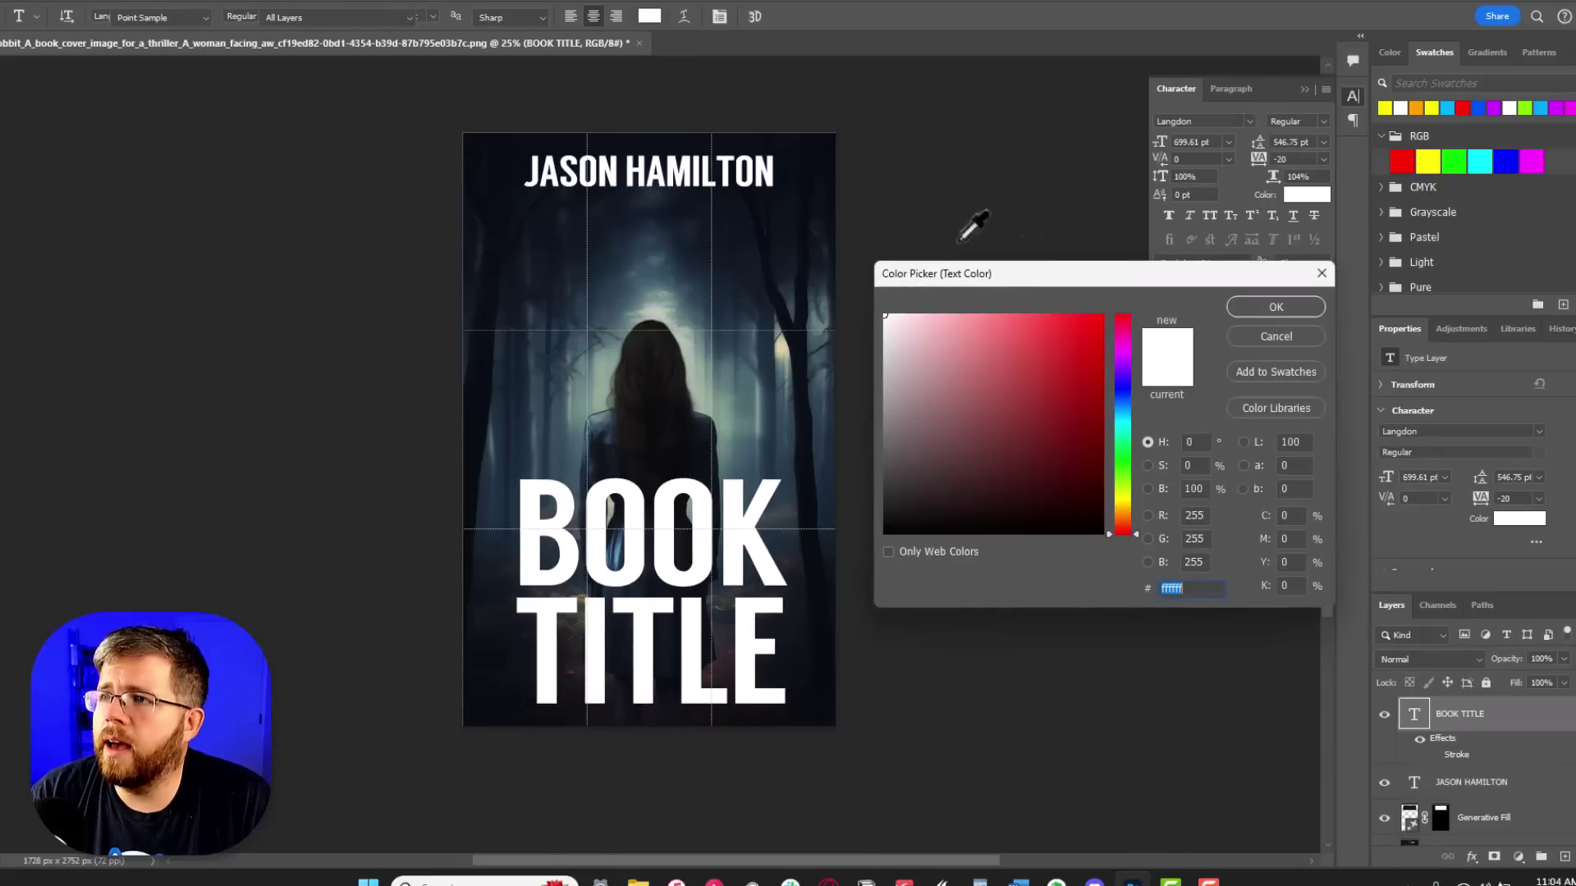
{"action": "left_click", "coordinate": [1127, 496]}
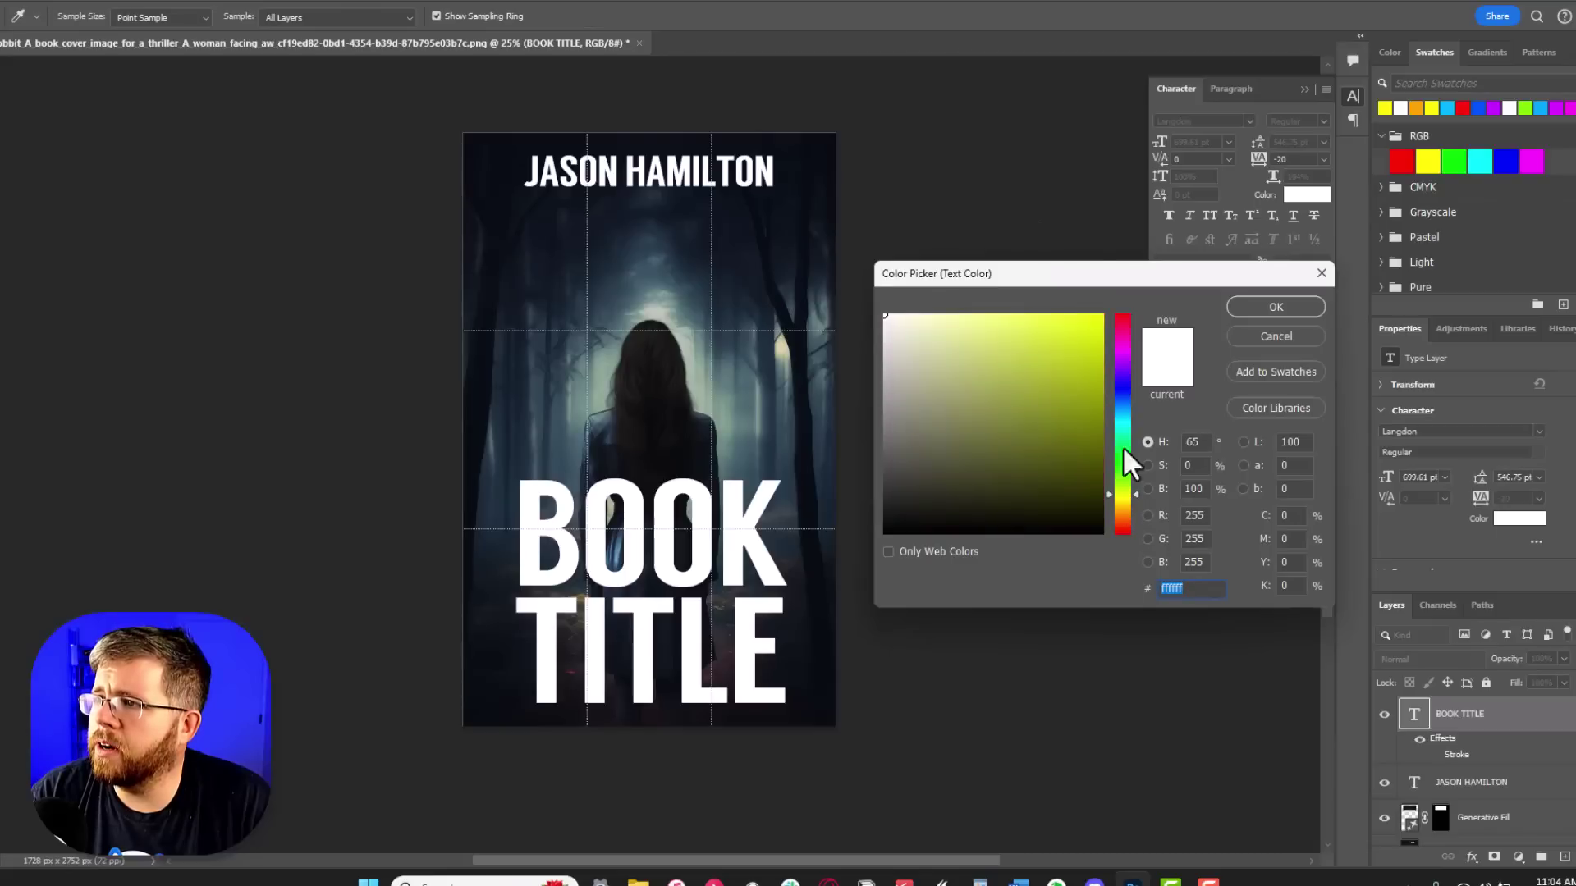
{"action": "left_click", "coordinate": [1104, 320]}
{"action": "mouse_move", "coordinate": [1104, 325]}
{"action": "left_mouse_down"}
{"action": "mouse_move", "coordinate": [1091, 327]}
{"action": "mouse_move", "coordinate": [1100, 396]}
{"action": "mouse_move", "coordinate": [1101, 351]}
{"action": "left_mouse_up"}
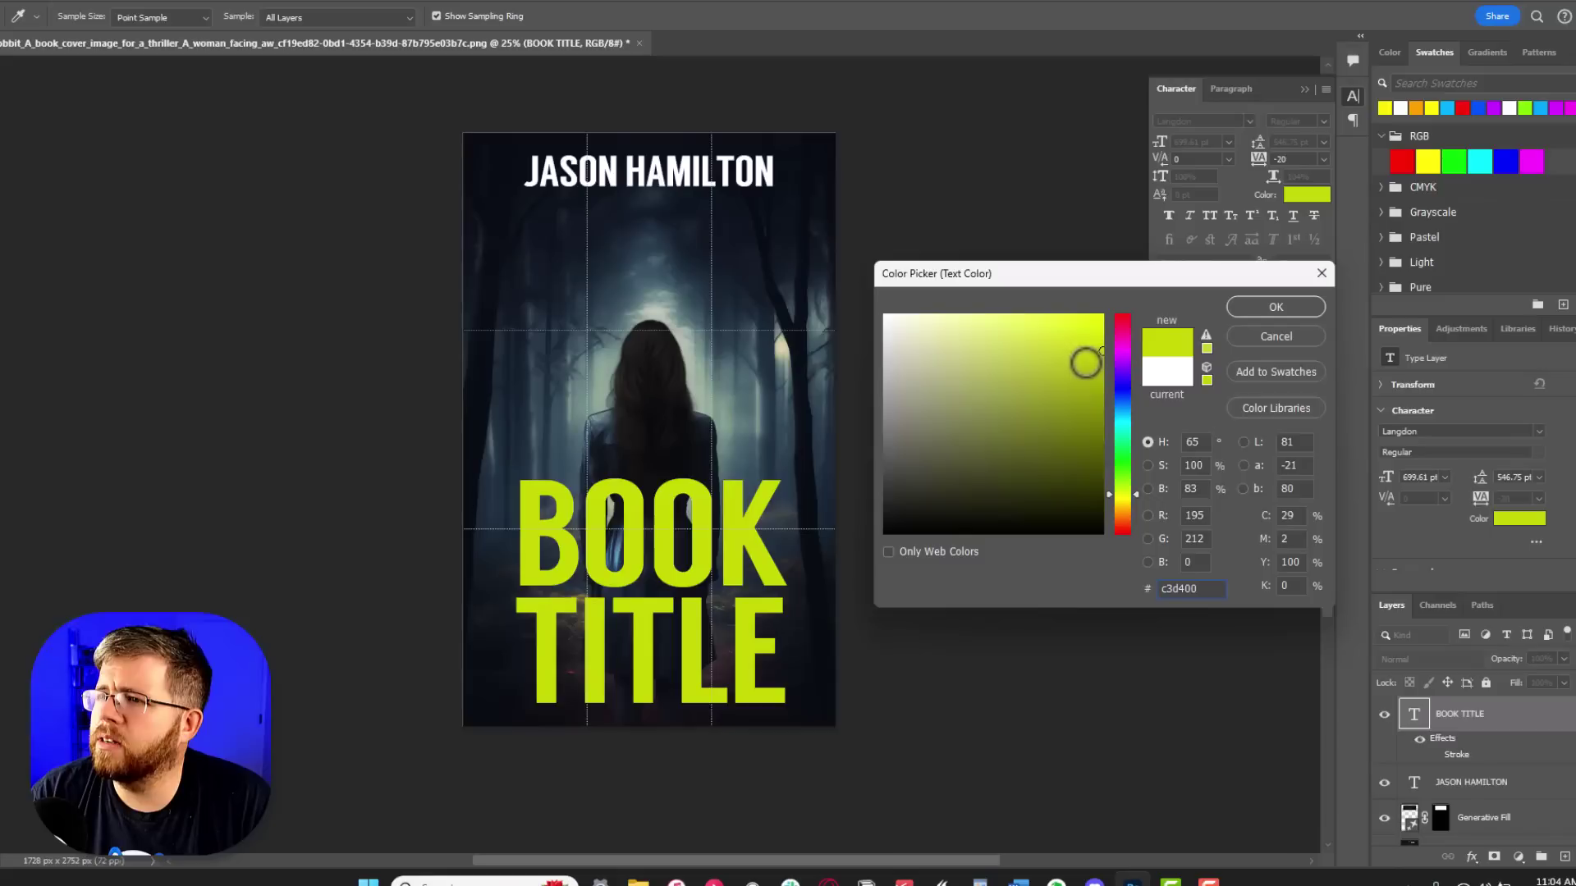
{"action": "left_click", "coordinate": [1269, 308]}
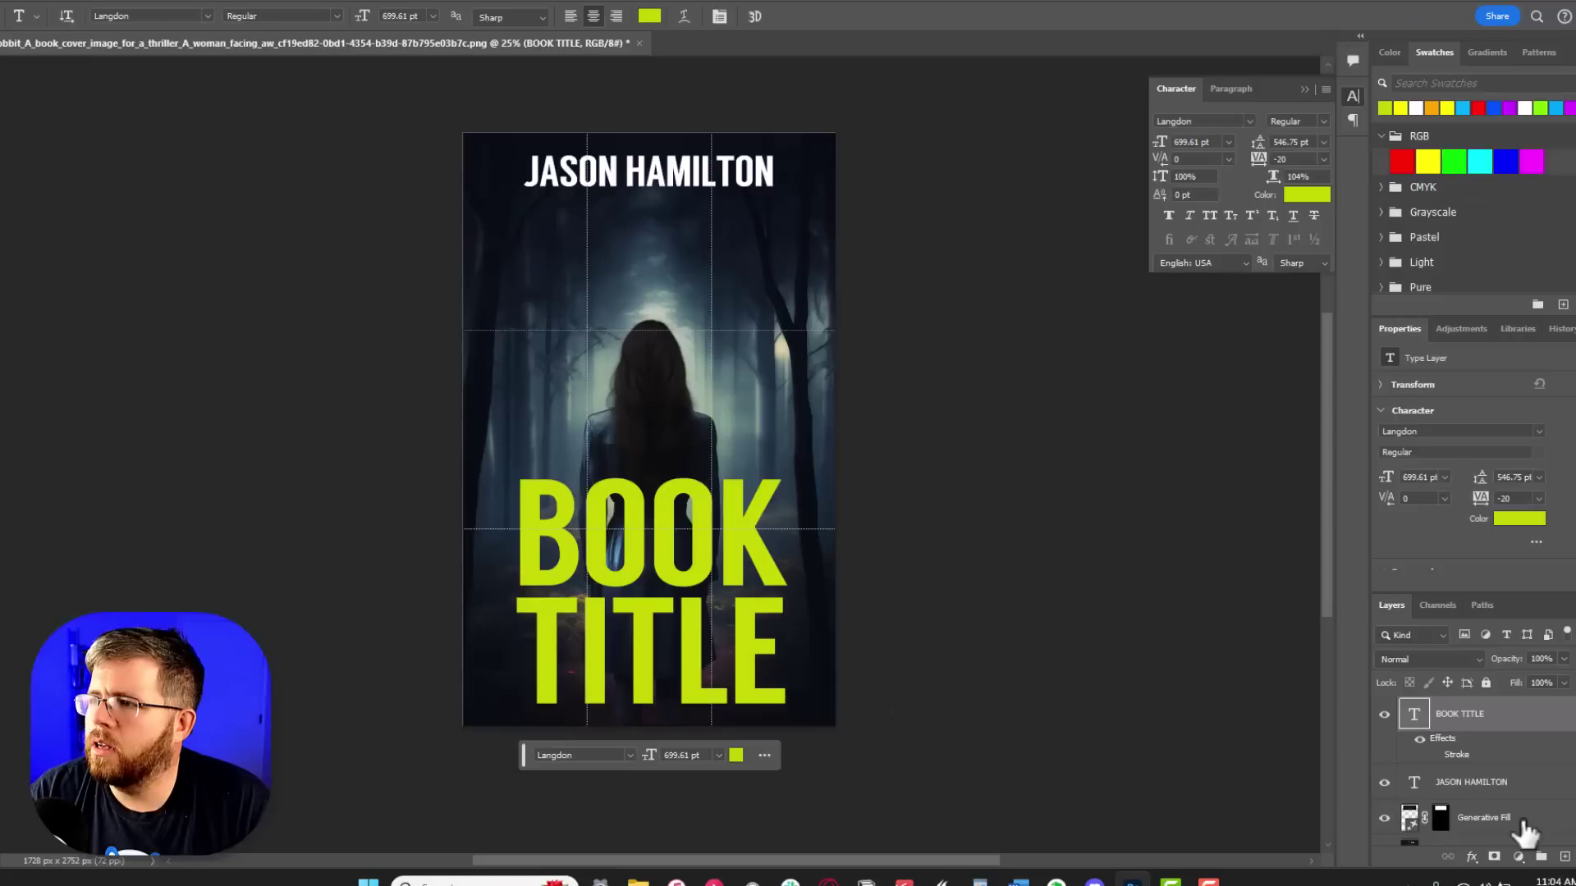
Step: Unlock the Background layer and shift the forest image up about 340 px
{"action": "scroll", "coordinate": [1487, 825], "scroll_direction": "down", "scroll_amount": 1}
{"action": "left_click", "coordinate": [1487, 827]}
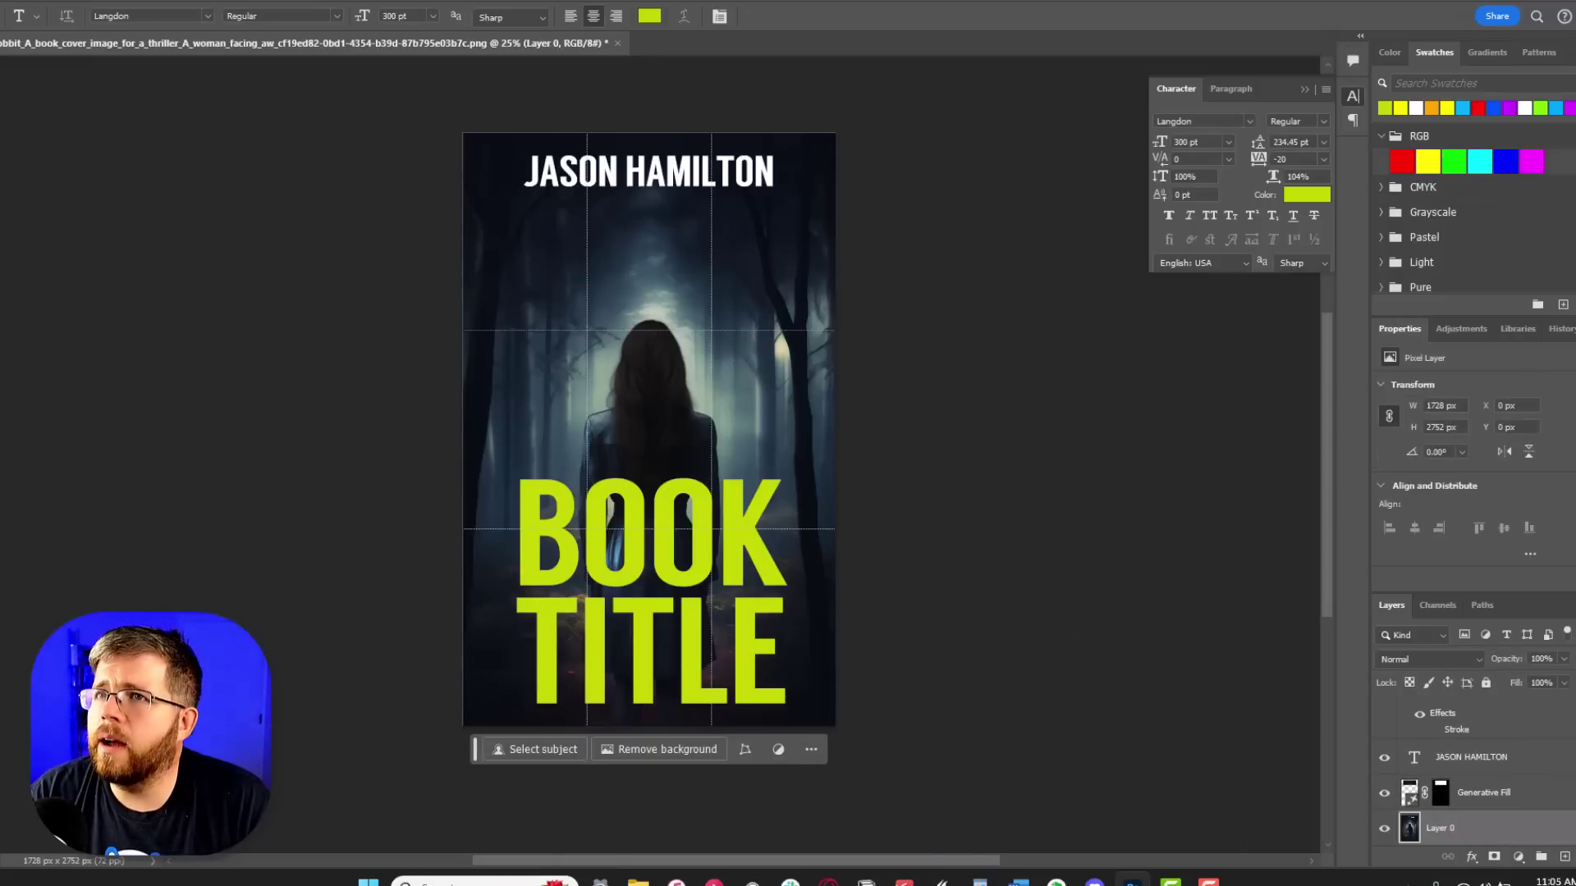
{"action": "key", "text": "v"}
{"action": "left_click_drag", "start_coordinate": [765, 346], "coordinate": [769, 272]}
{"action": "key", "text": "ctrl+e"}
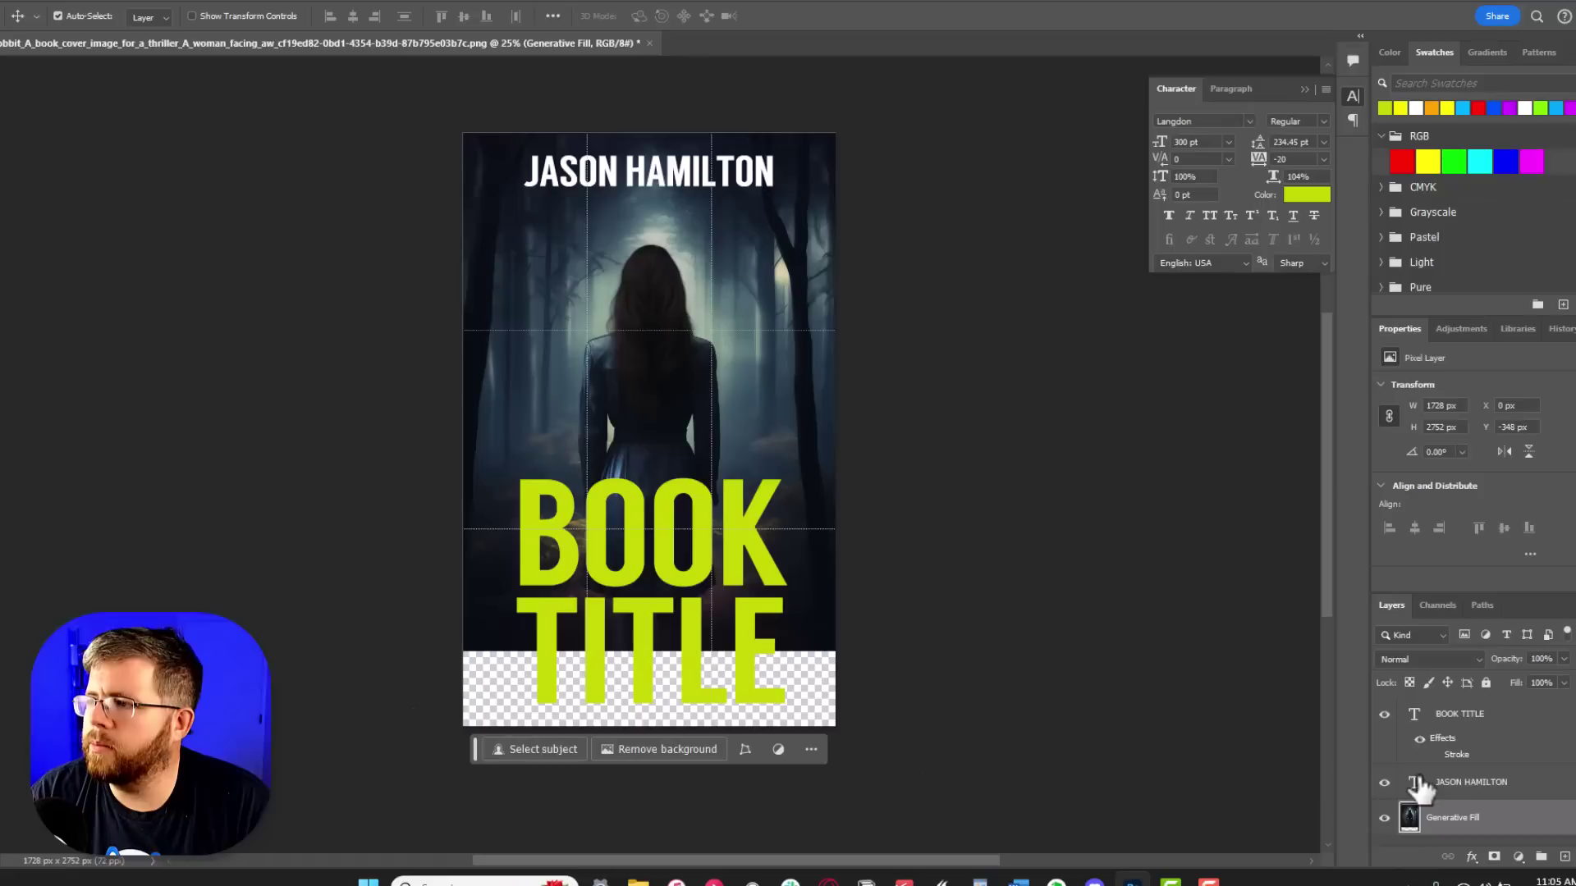
Step: Hide both text layers and fill the empty bottom strip with Generative Fill forest
{"action": "left_click", "coordinate": [1385, 715]}
{"action": "left_click", "coordinate": [1384, 783]}
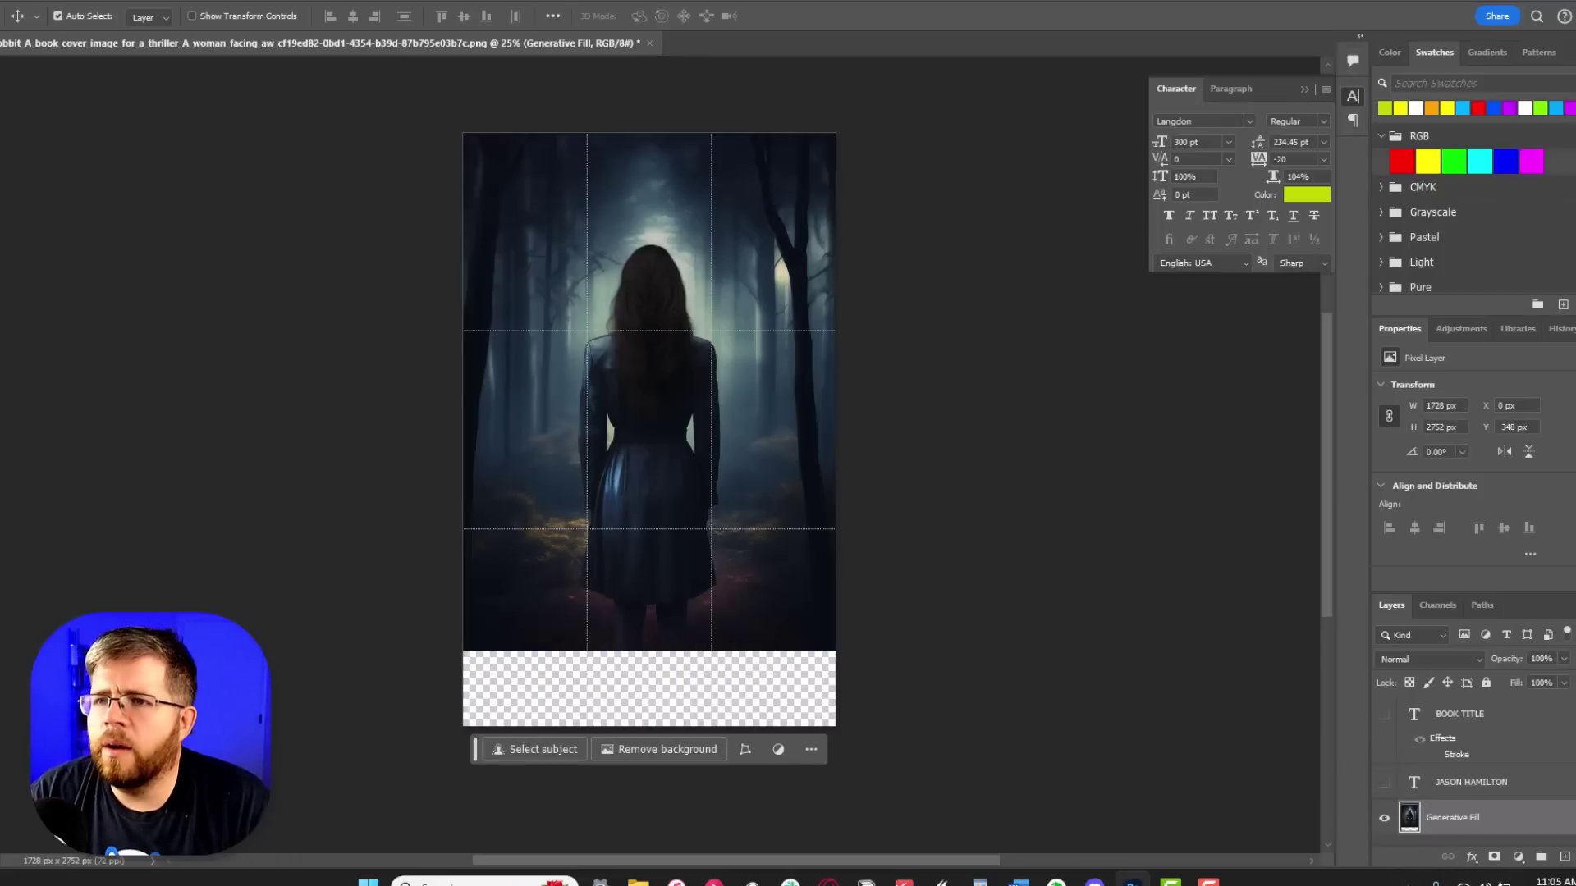
{"action": "key", "text": "m"}
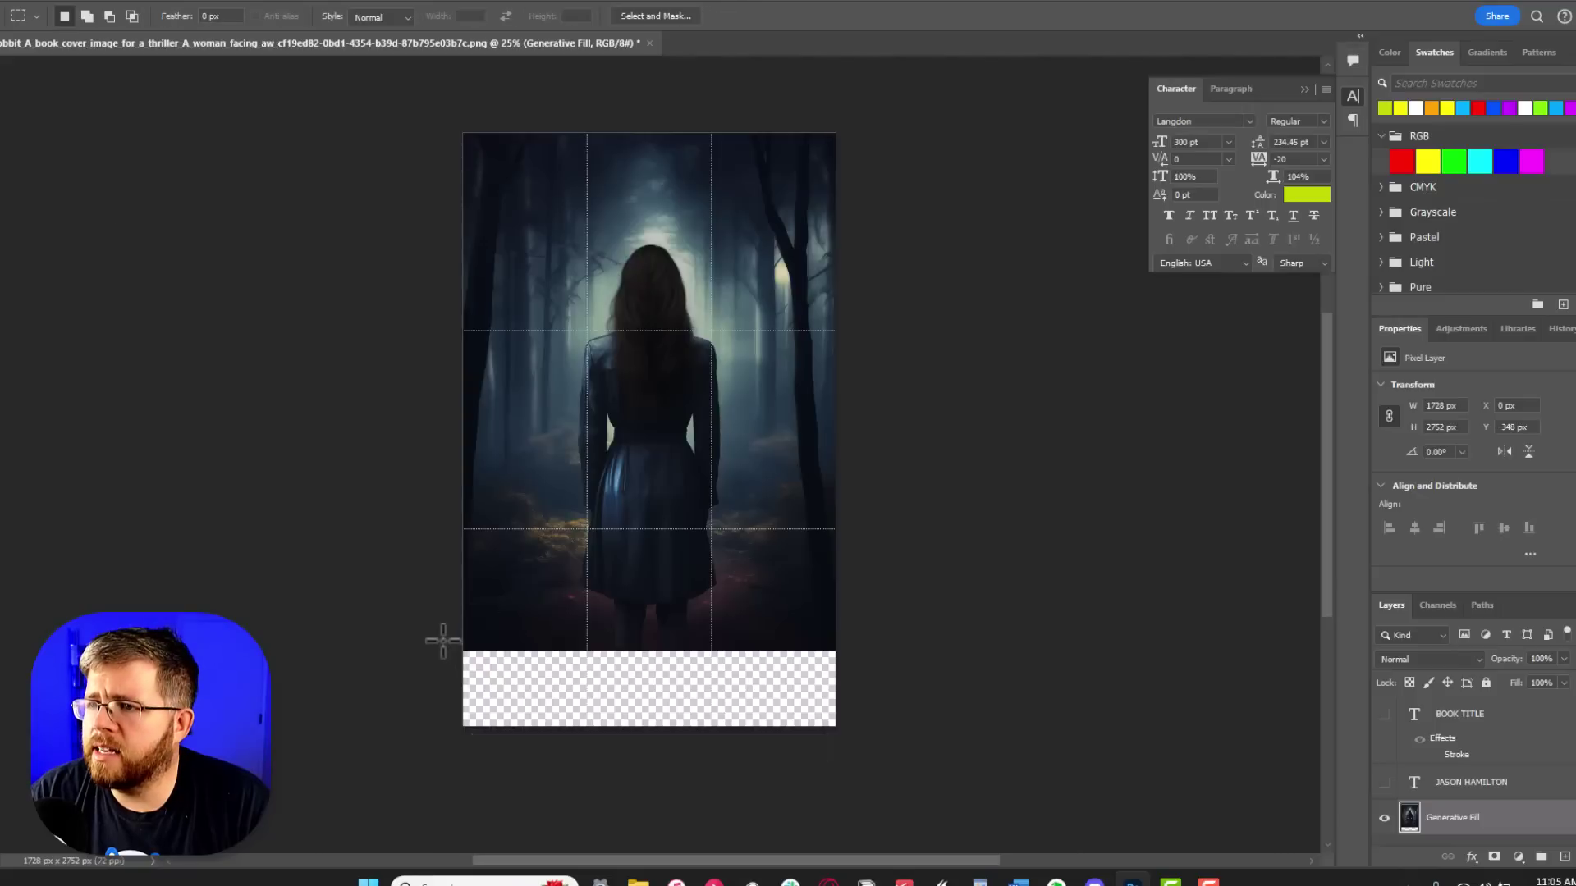
{"action": "left_click_drag", "start_coordinate": [440, 637], "coordinate": [910, 769]}
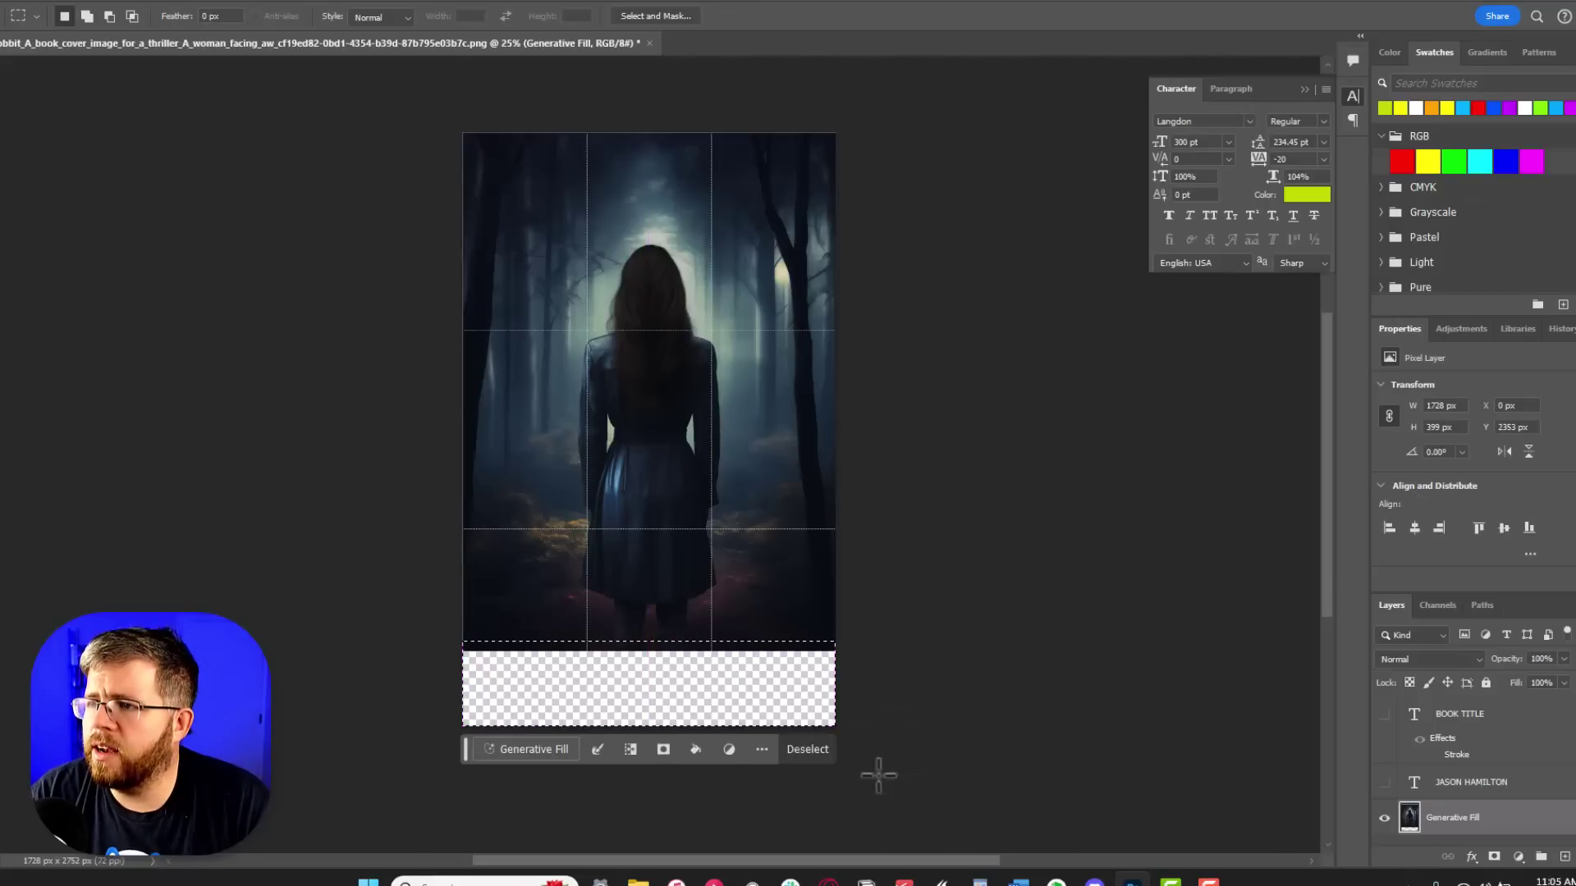
{"action": "left_click", "coordinate": [538, 754]}
{"action": "left_click", "coordinate": [823, 750]}
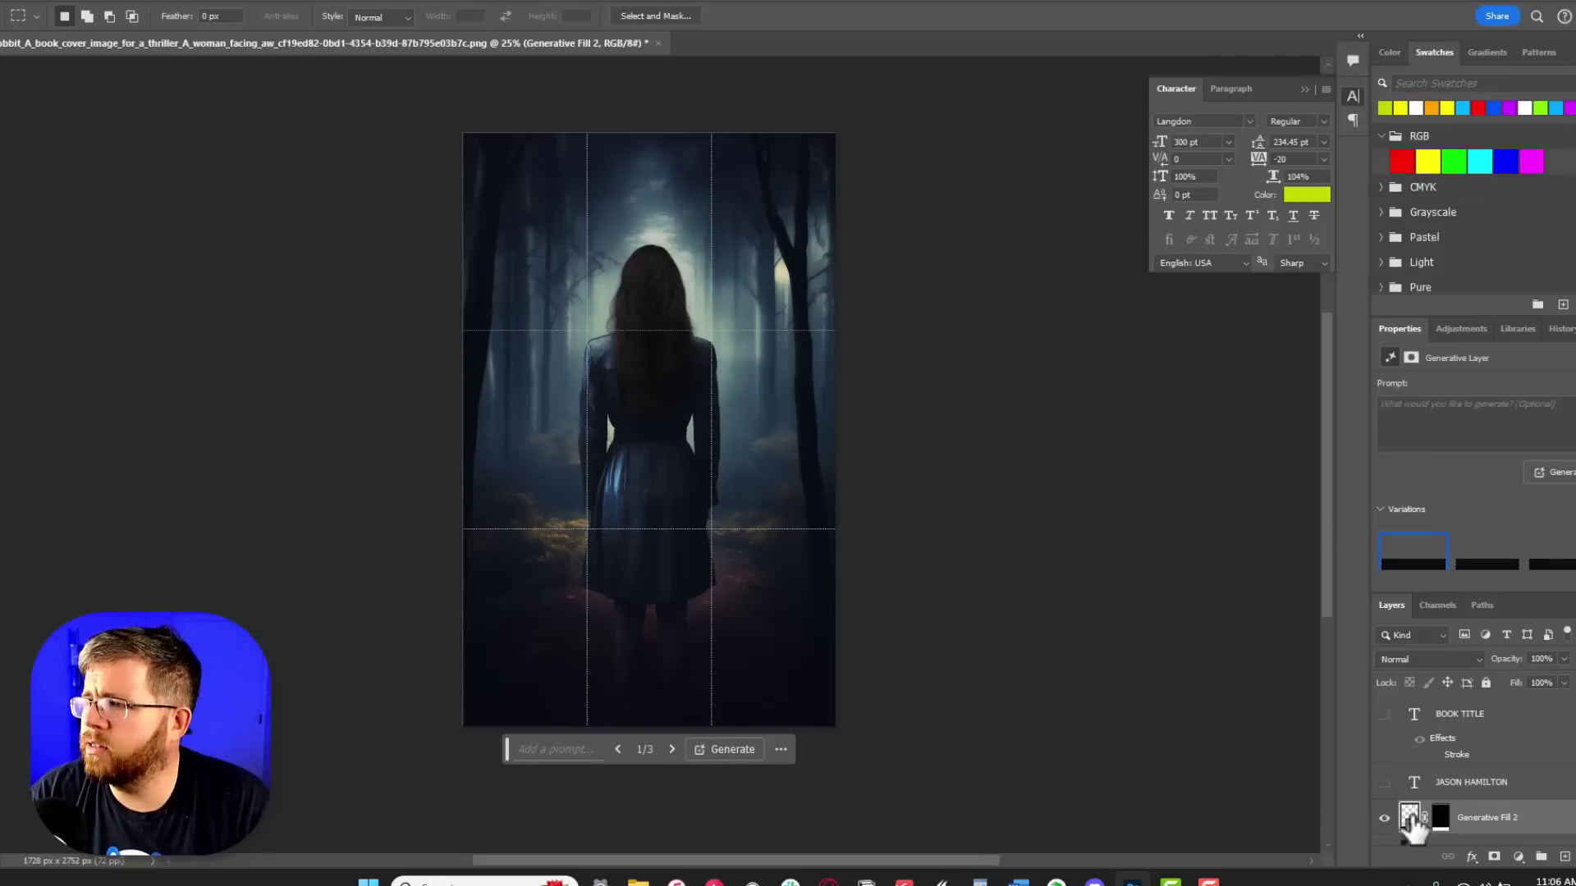
Step: Make the BOOK TITLE and author name visible again and try Hard Mix blending
{"action": "left_click", "coordinate": [1384, 714]}
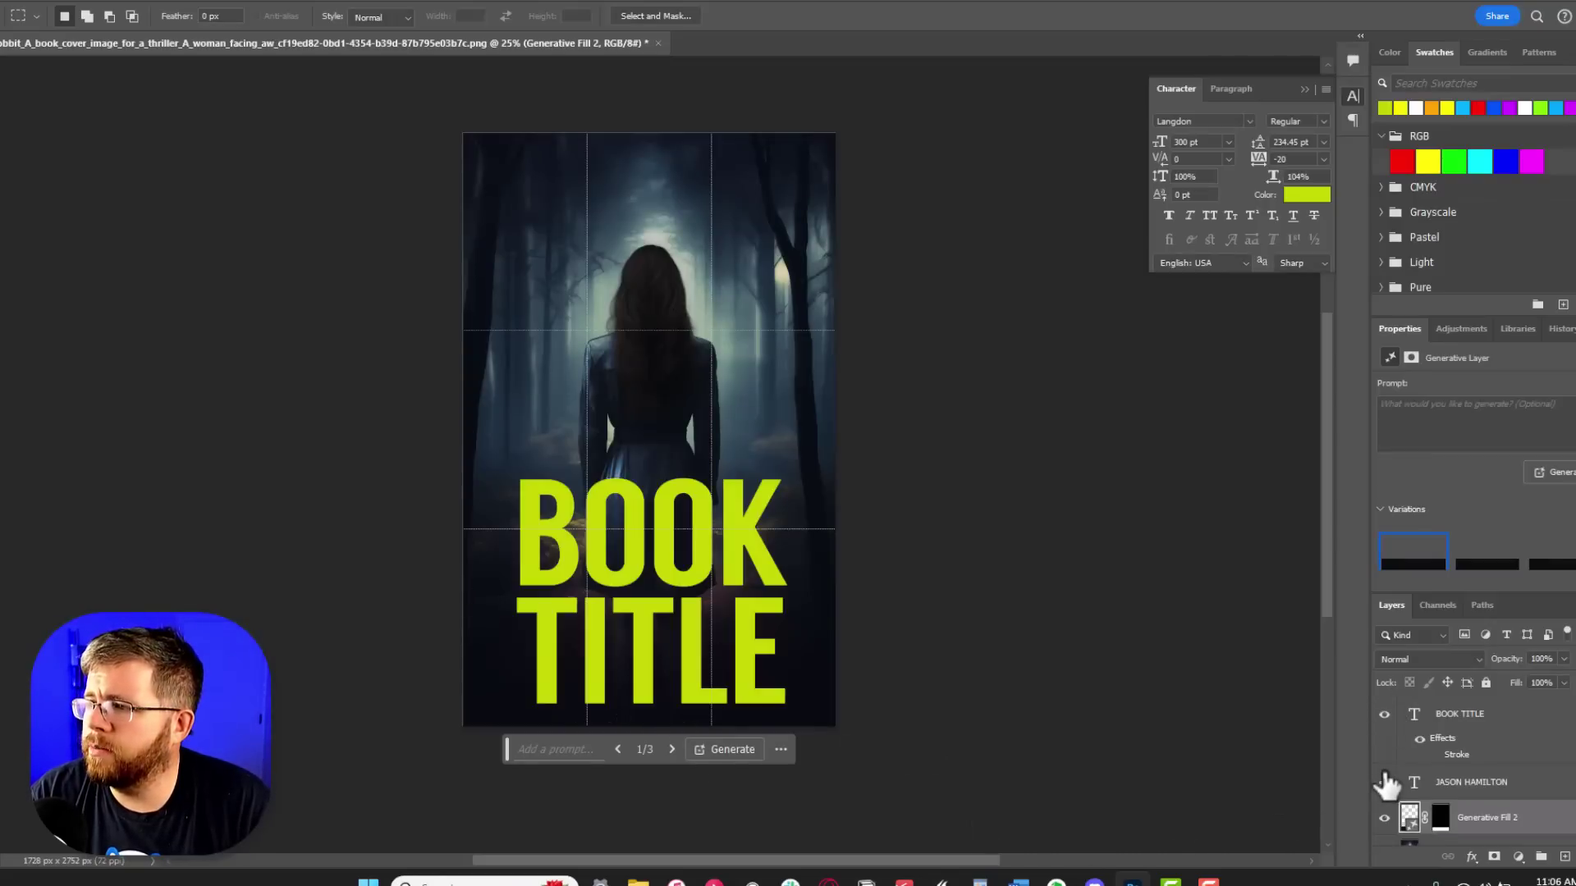
{"action": "left_click", "coordinate": [1385, 783]}
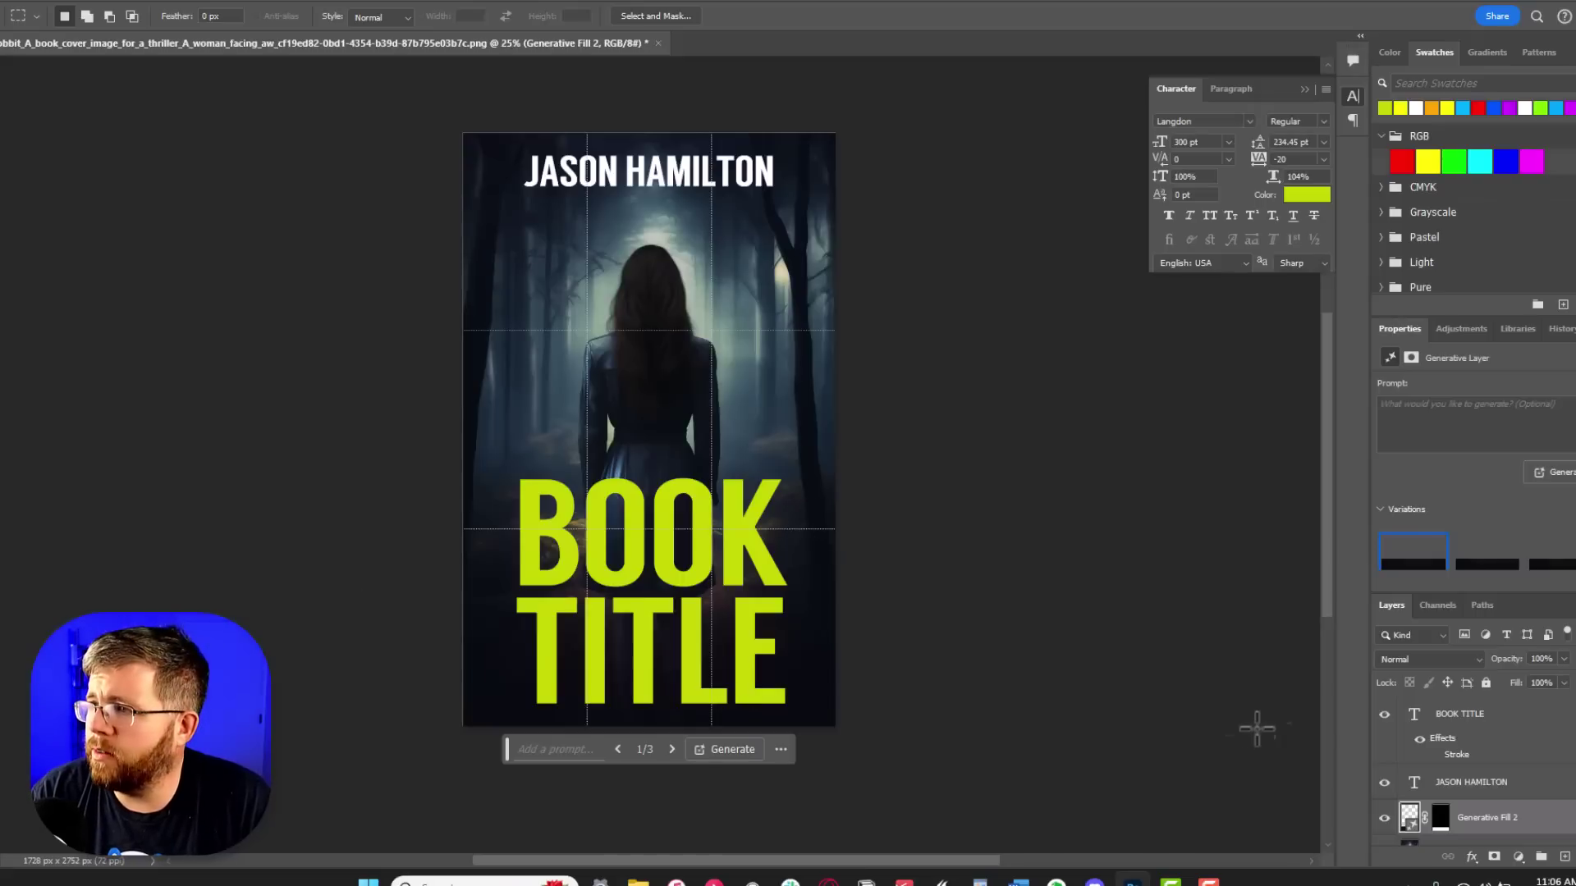
{"action": "left_click", "coordinate": [1455, 658]}
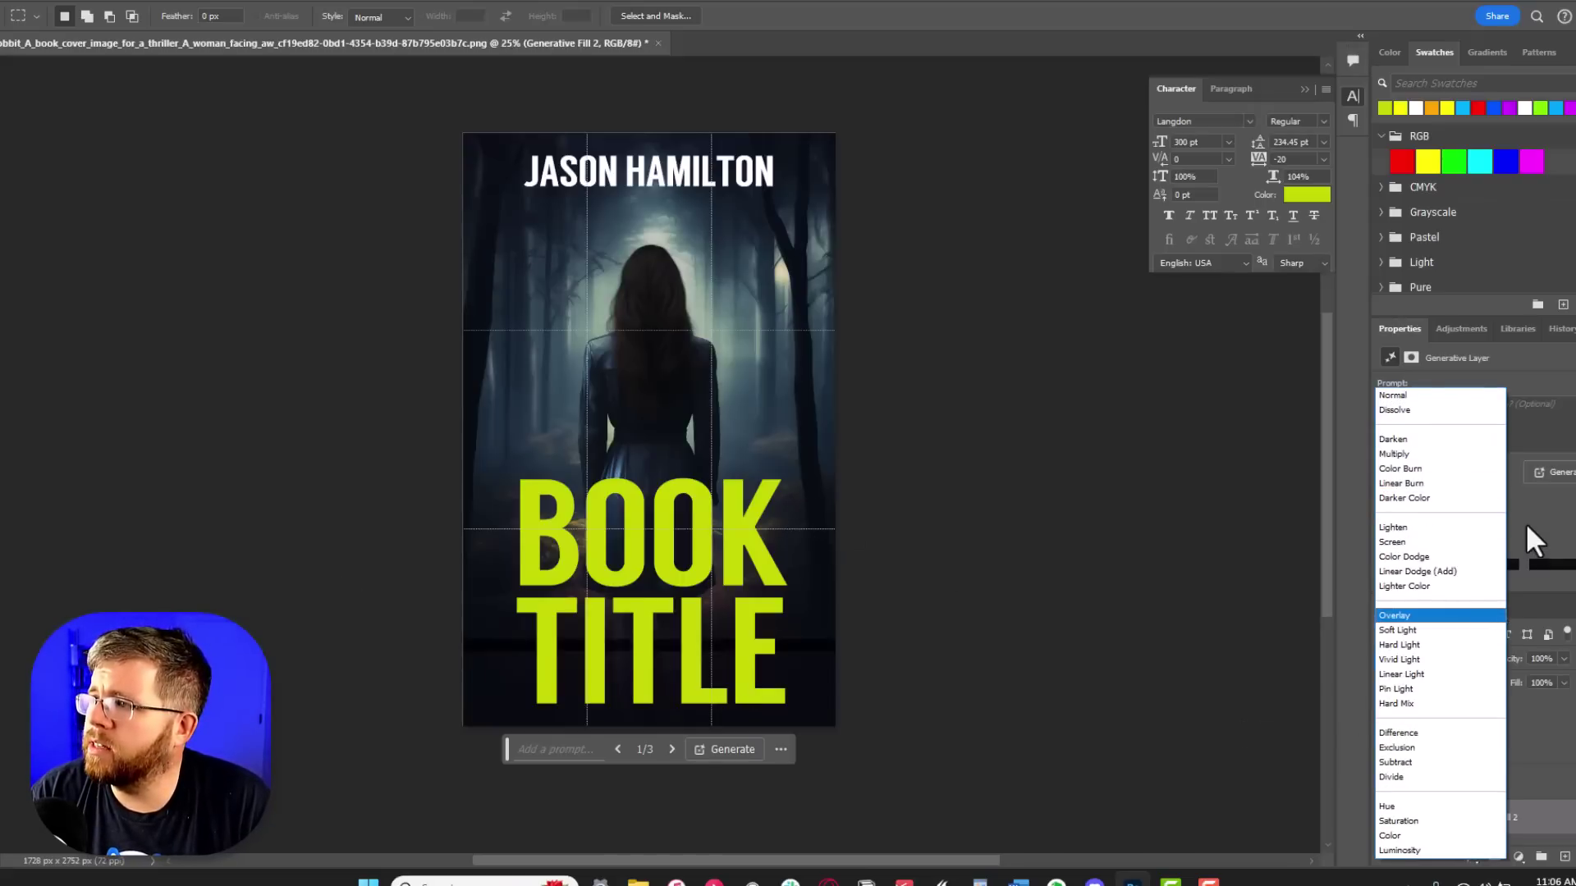
{"action": "left_click", "coordinate": [1412, 702]}
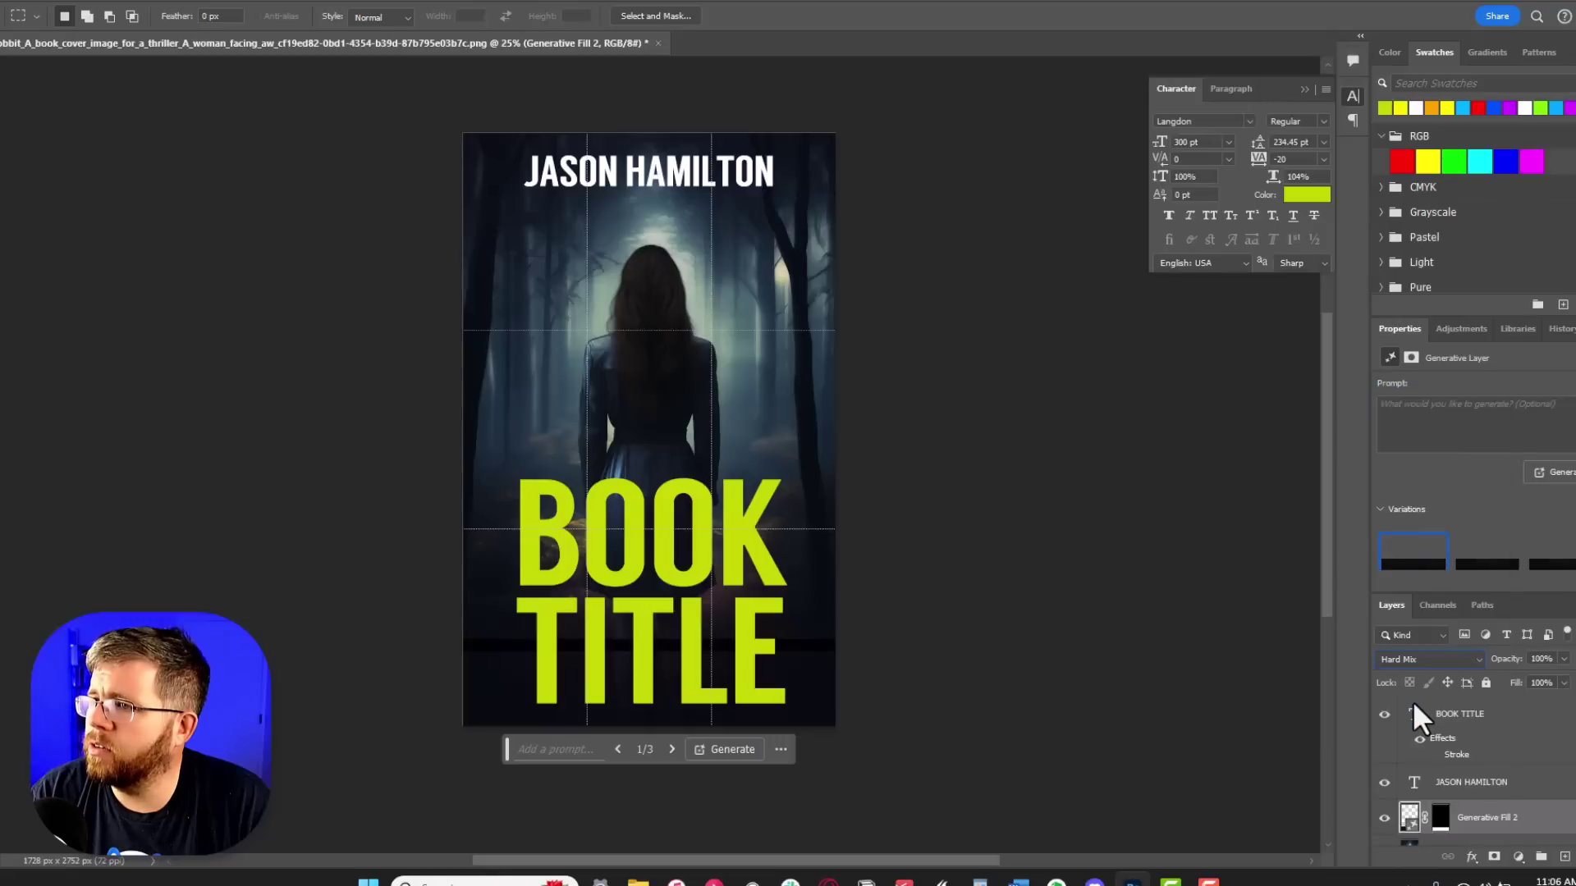
Step: Set the BOOK TITLE layer's blend mode to Color Dodge
{"action": "left_click", "coordinate": [1432, 699]}
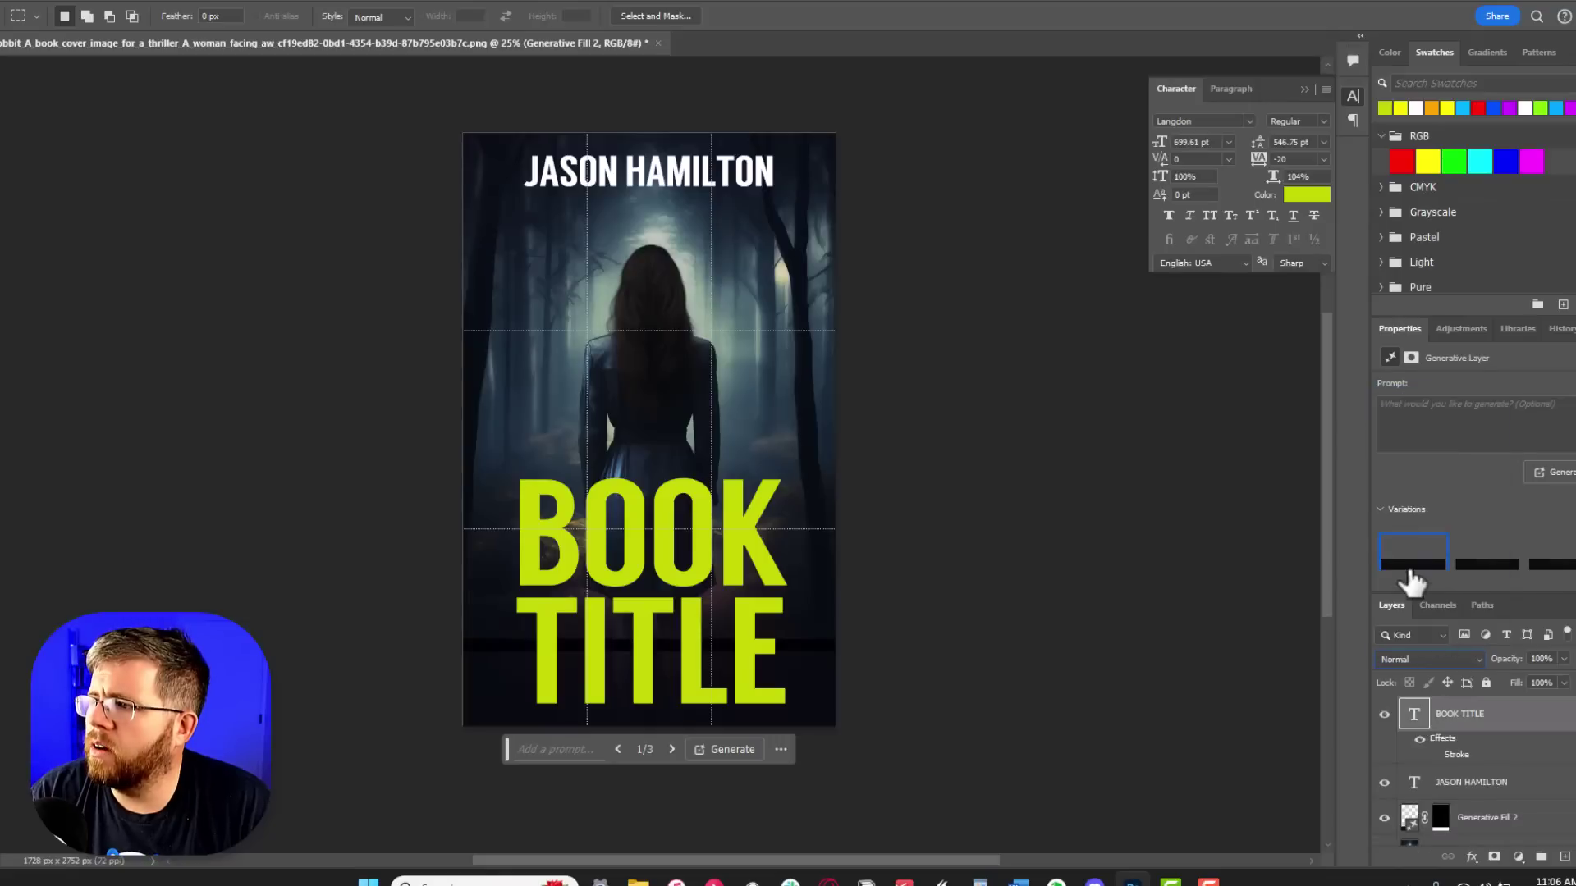
{"action": "left_click", "coordinate": [1436, 656]}
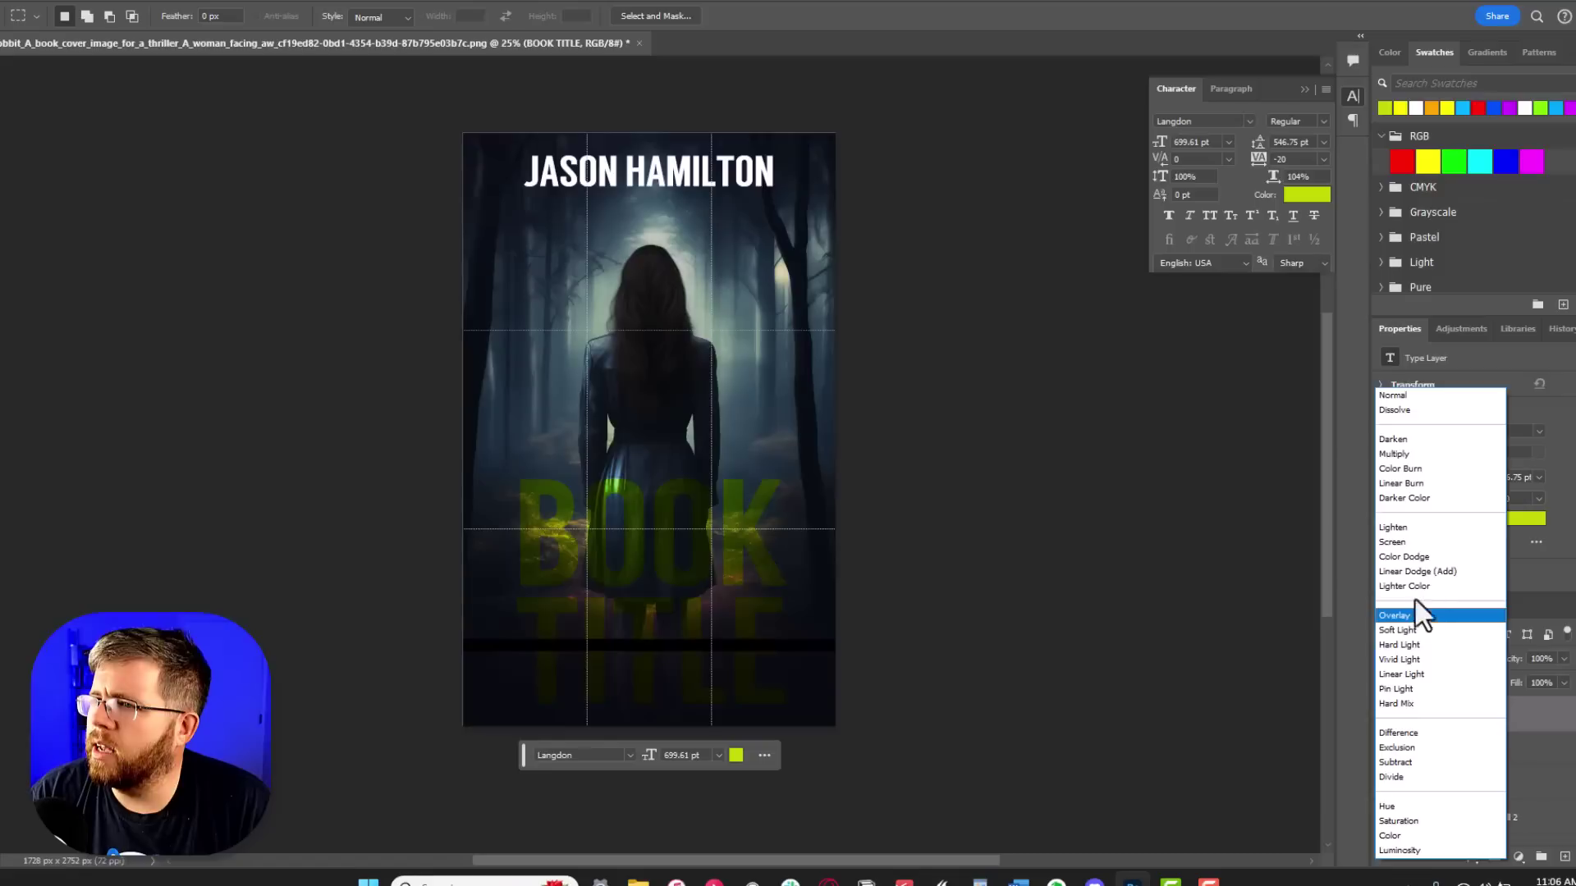
{"action": "left_click", "coordinate": [1395, 559]}
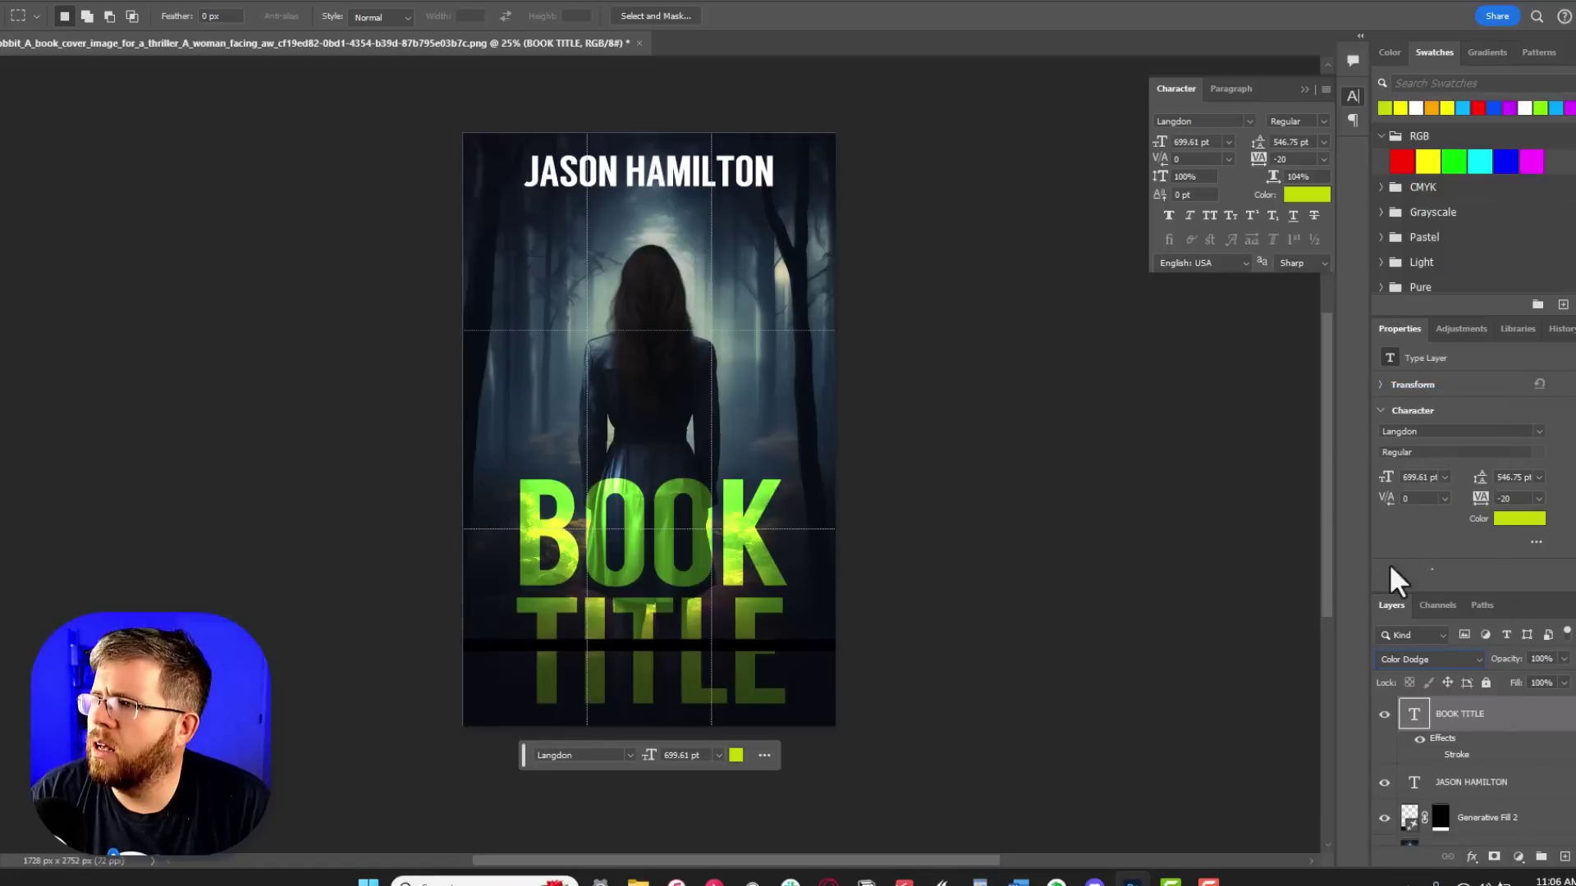
{"action": "left_click", "coordinate": [1481, 817]}
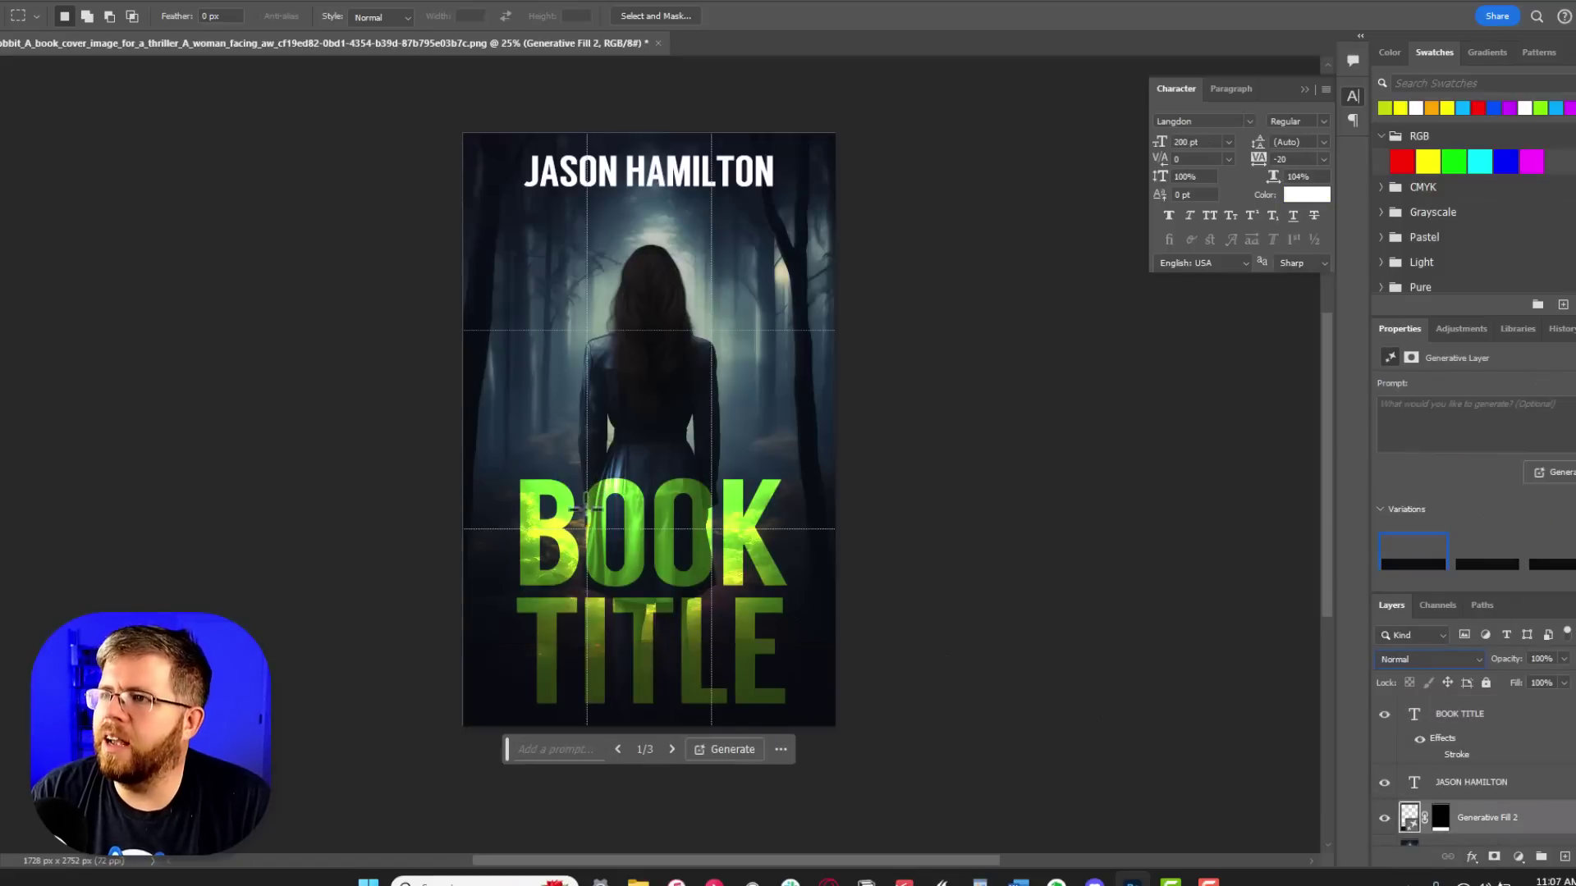